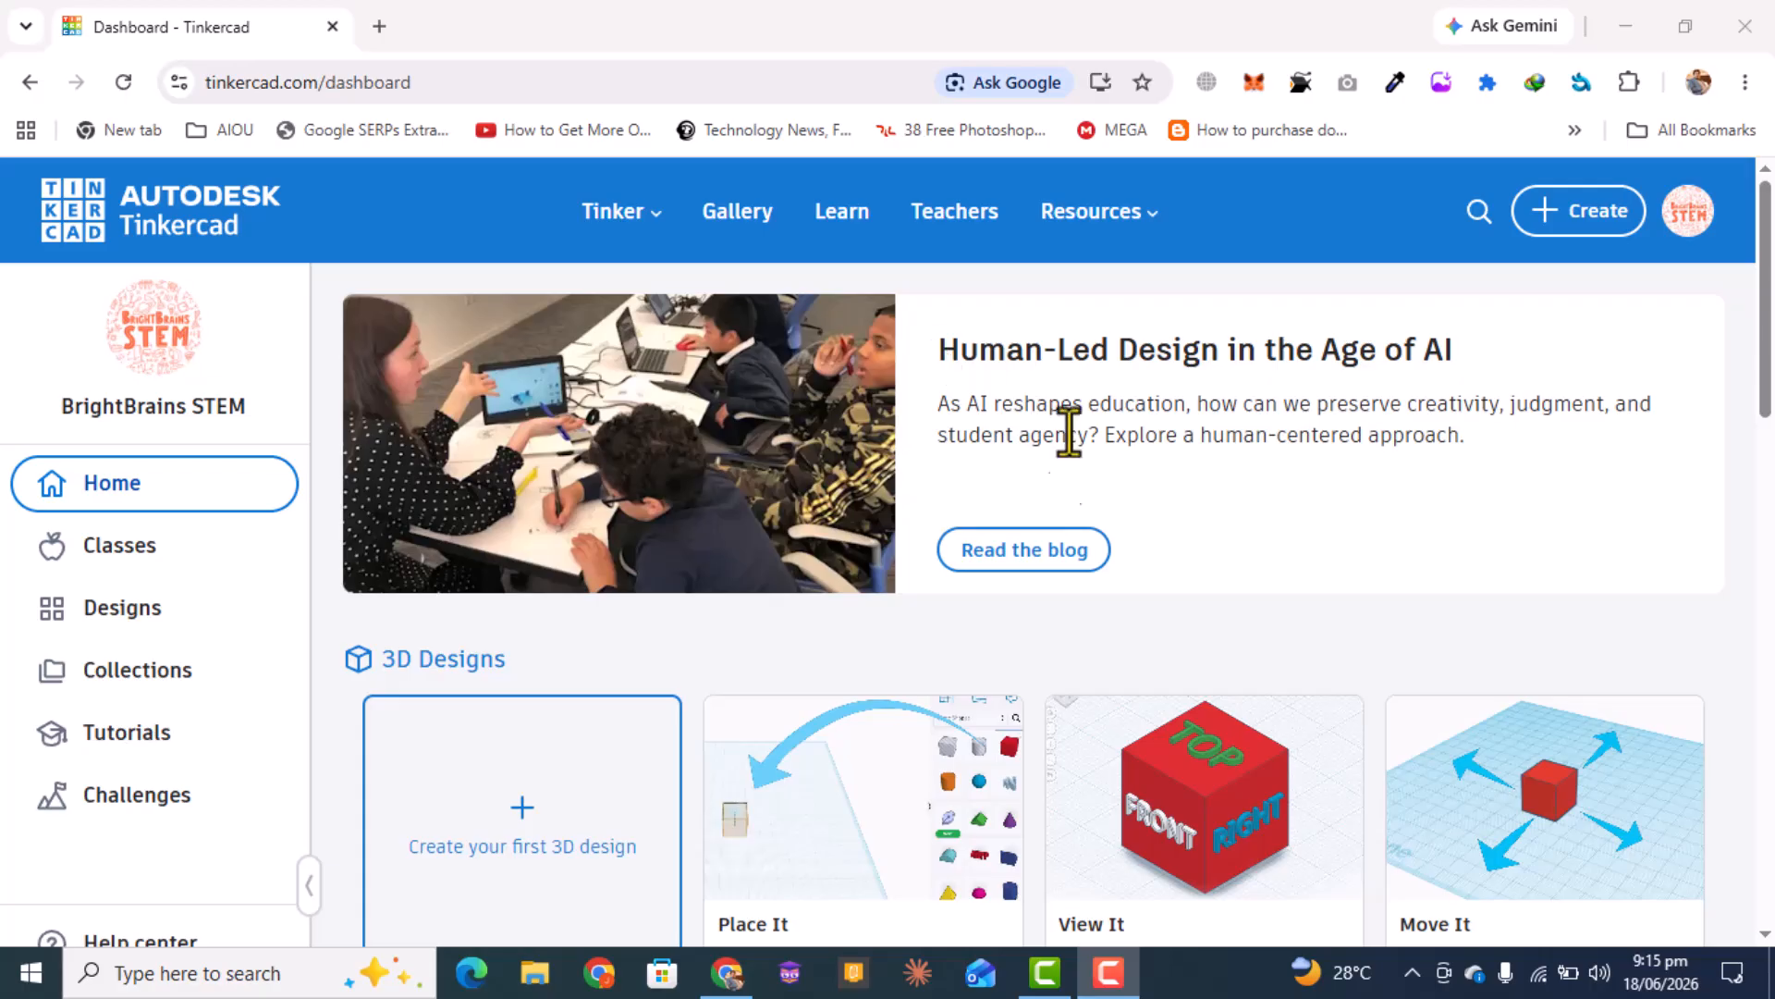
- Create a new Circuits design and dismiss the hint about pre-made starter circuits
{"action": "left_click", "coordinate": [1575, 210]}
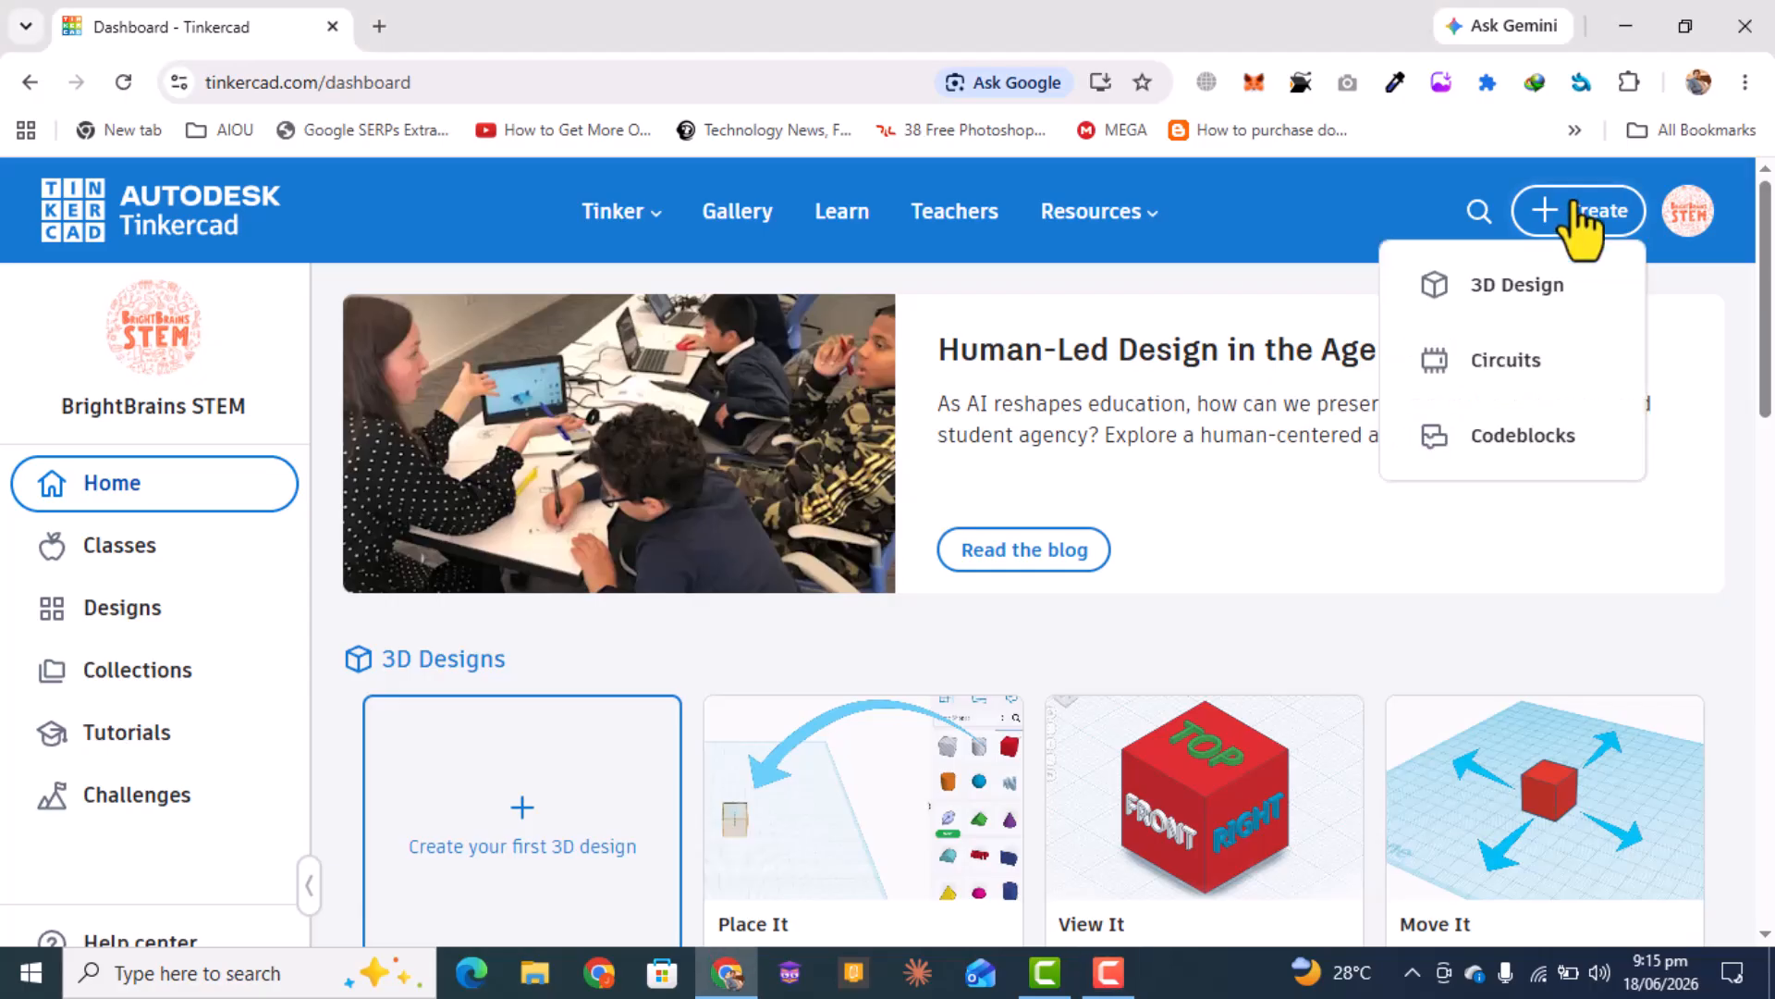
{"action": "left_click", "coordinate": [1541, 352]}
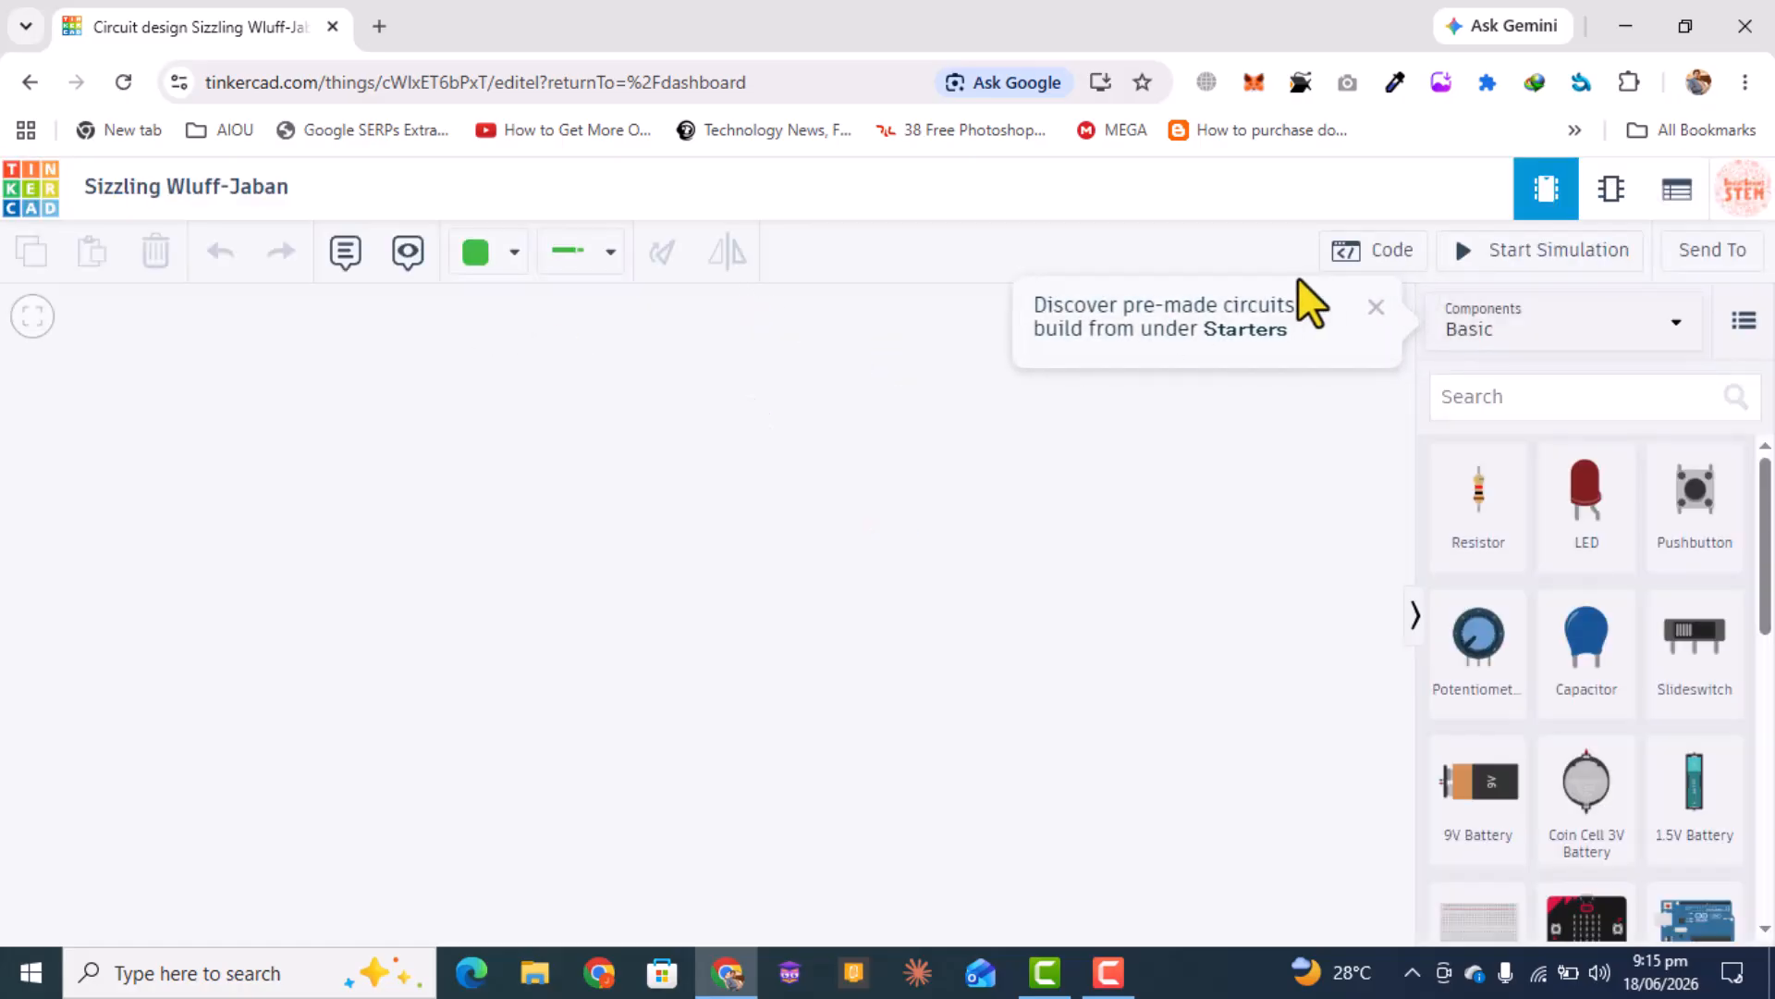
{"action": "left_click", "coordinate": [1376, 308]}
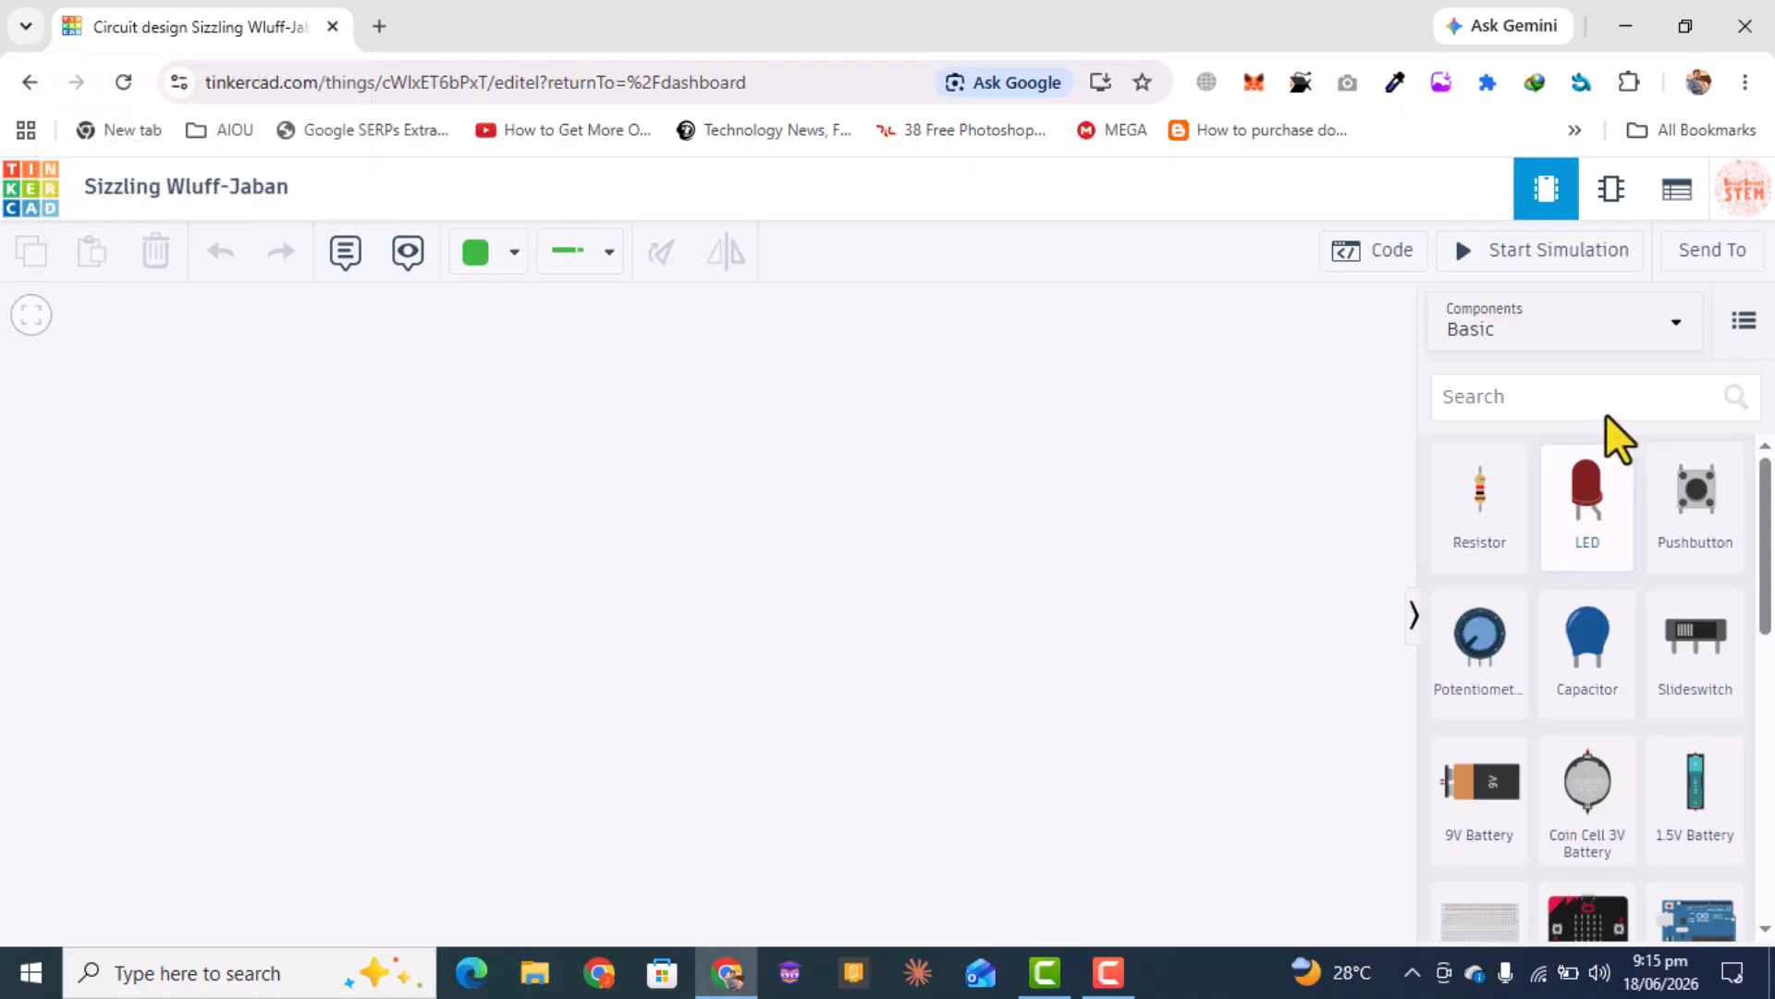
- Search the components for arduino and place an Arduino Uno R3 in the lower middle of the workspace
{"action": "left_click", "coordinate": [1579, 397]}
{"action": "type", "text": "ard"}
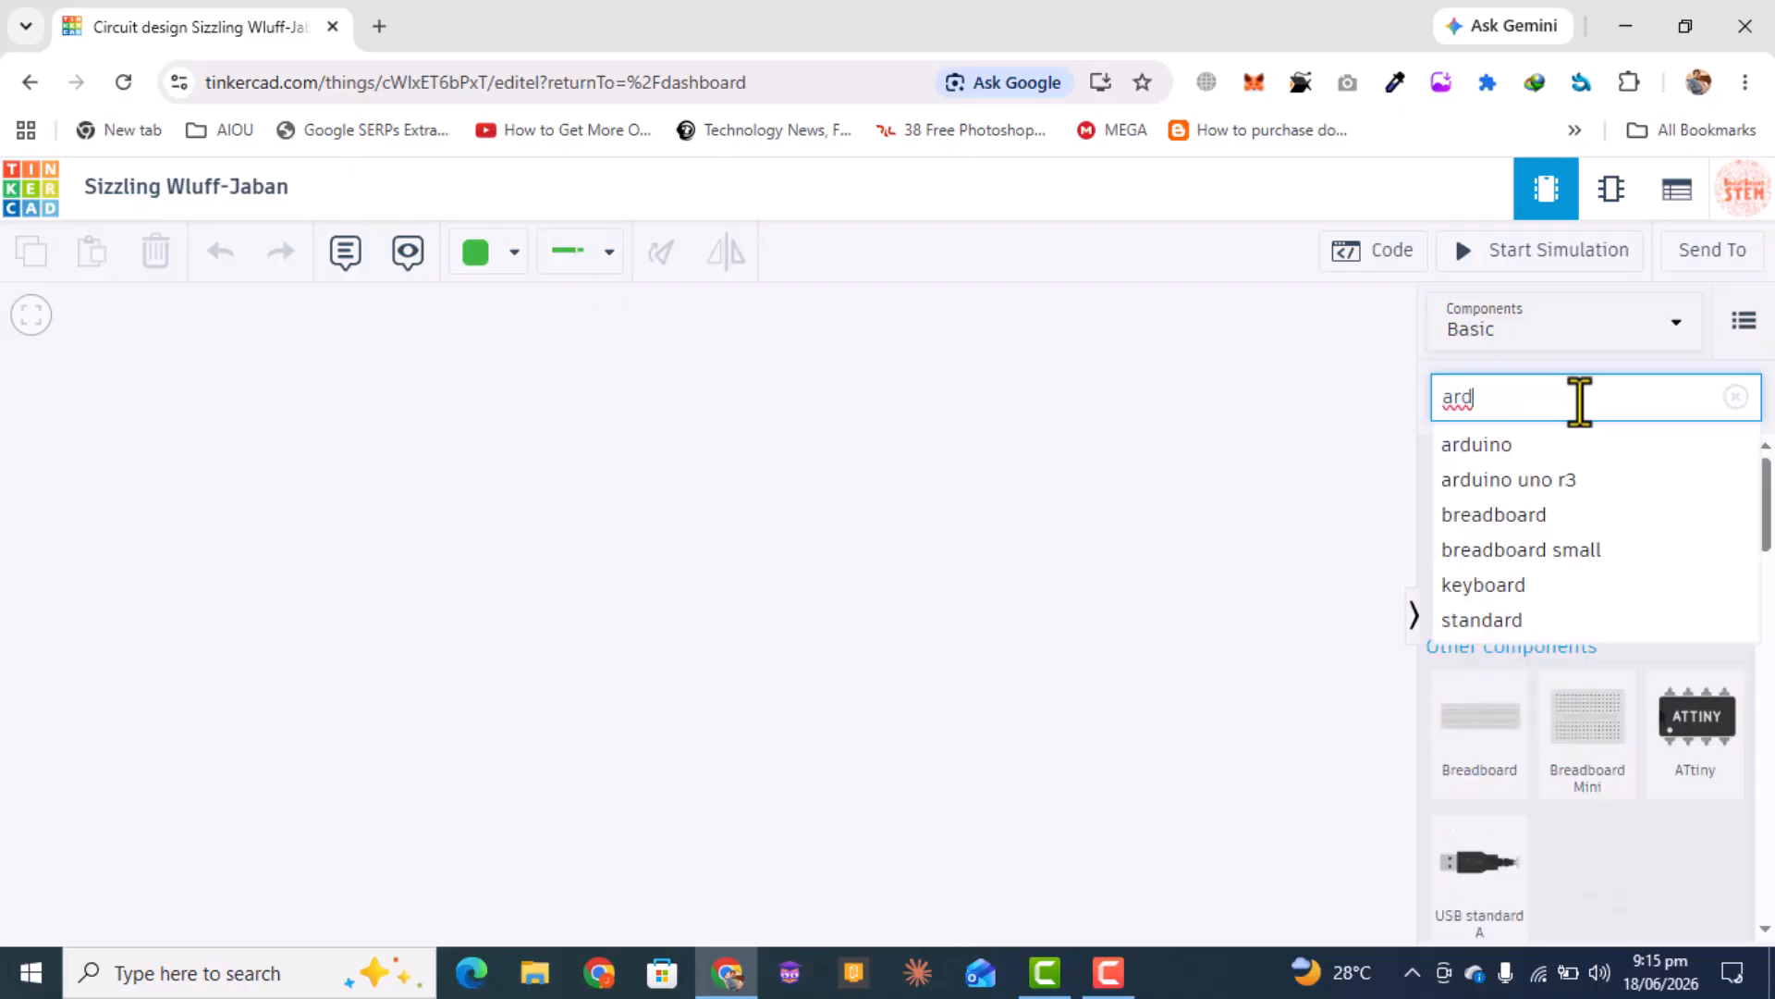
{"action": "left_click", "coordinate": [1581, 446]}
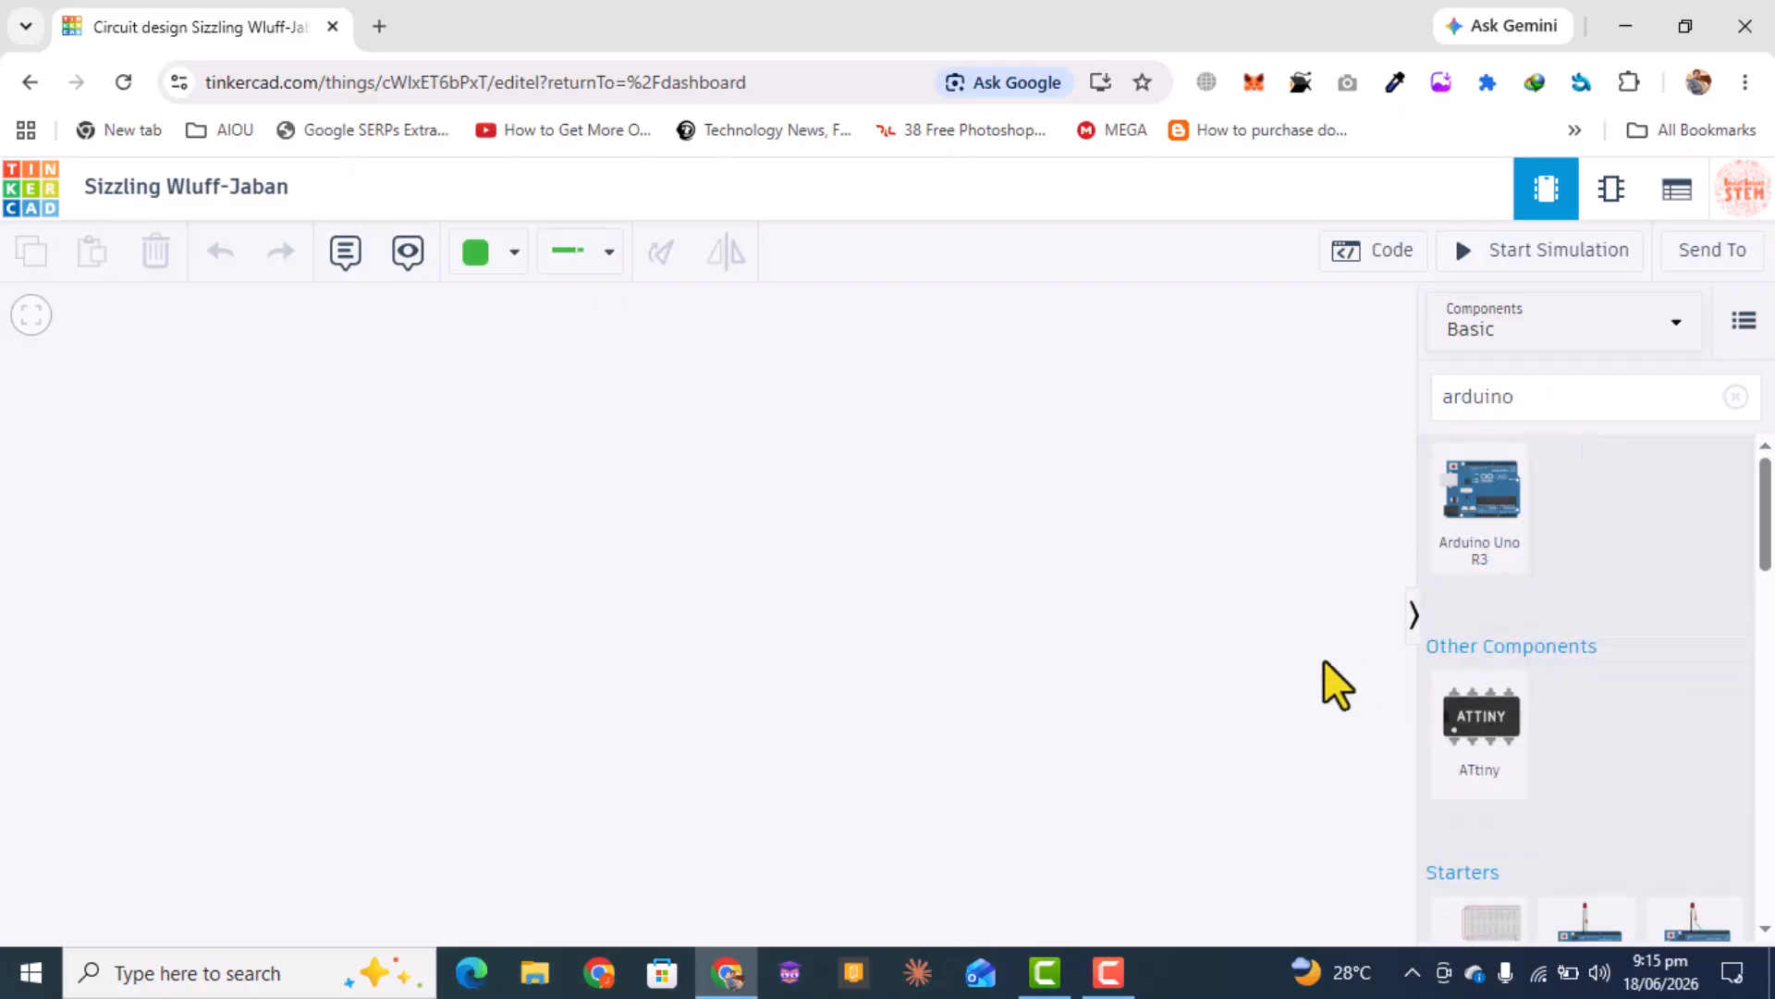
{"action": "left_click", "coordinate": [1485, 484]}
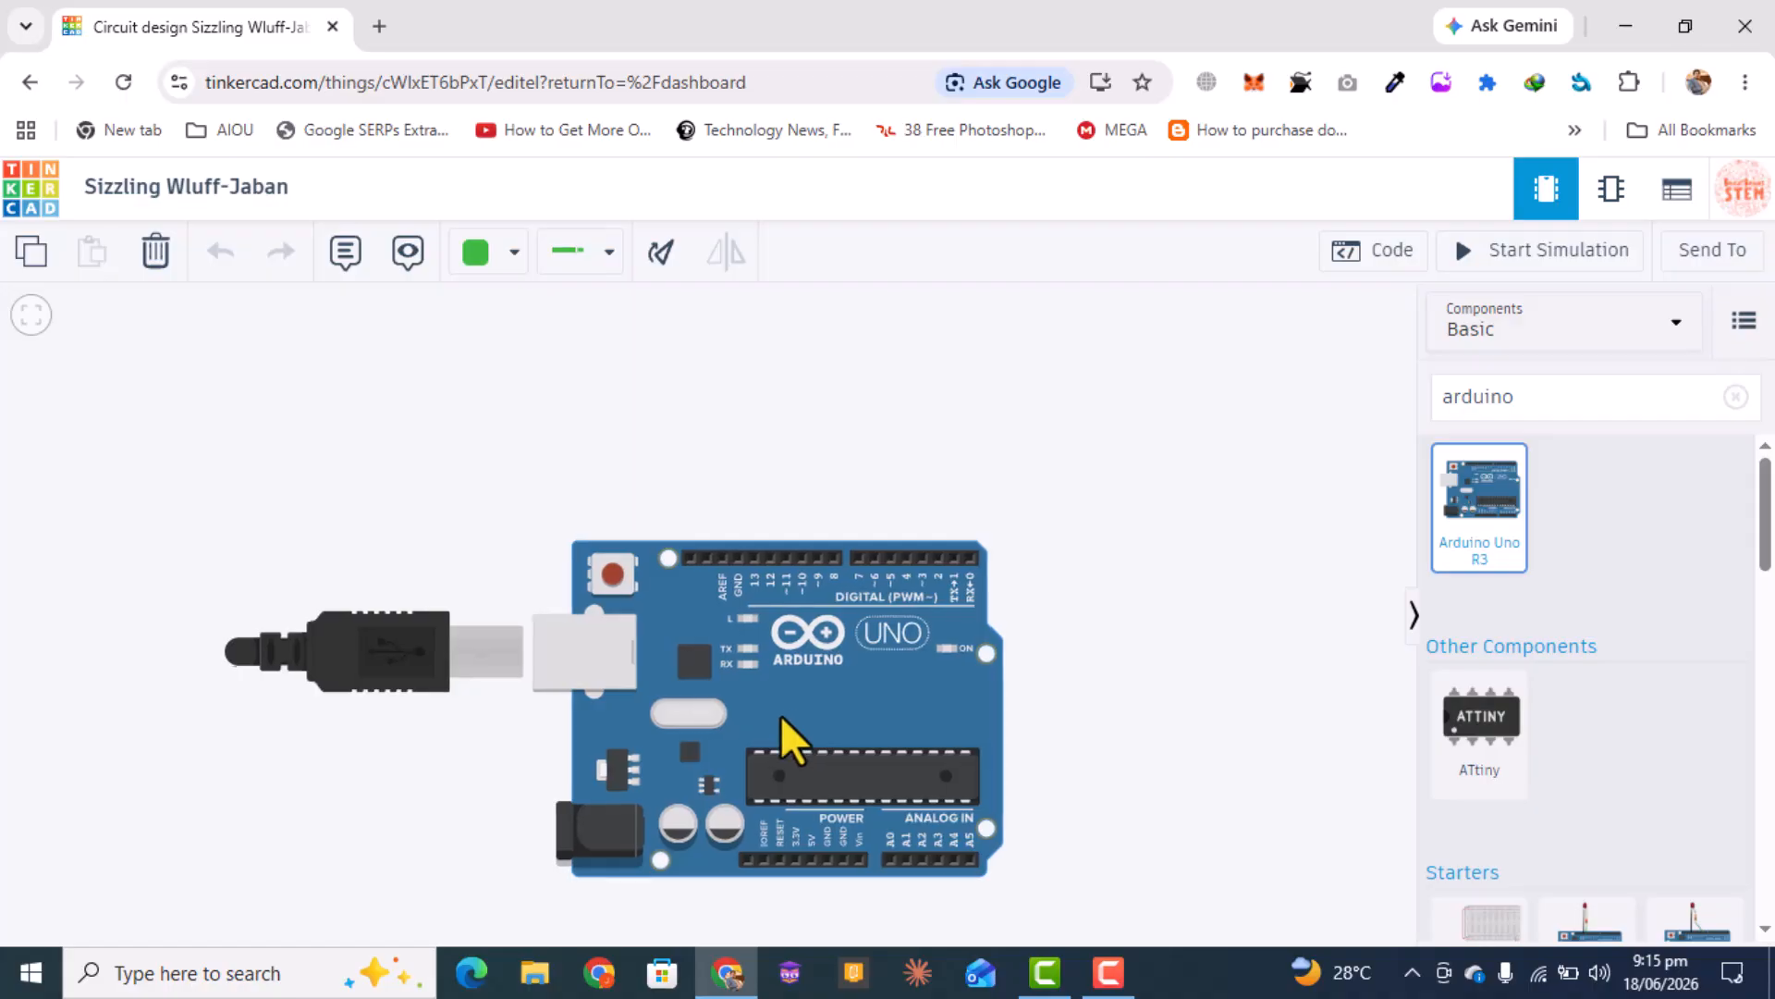
{"action": "left_click", "coordinate": [780, 717]}
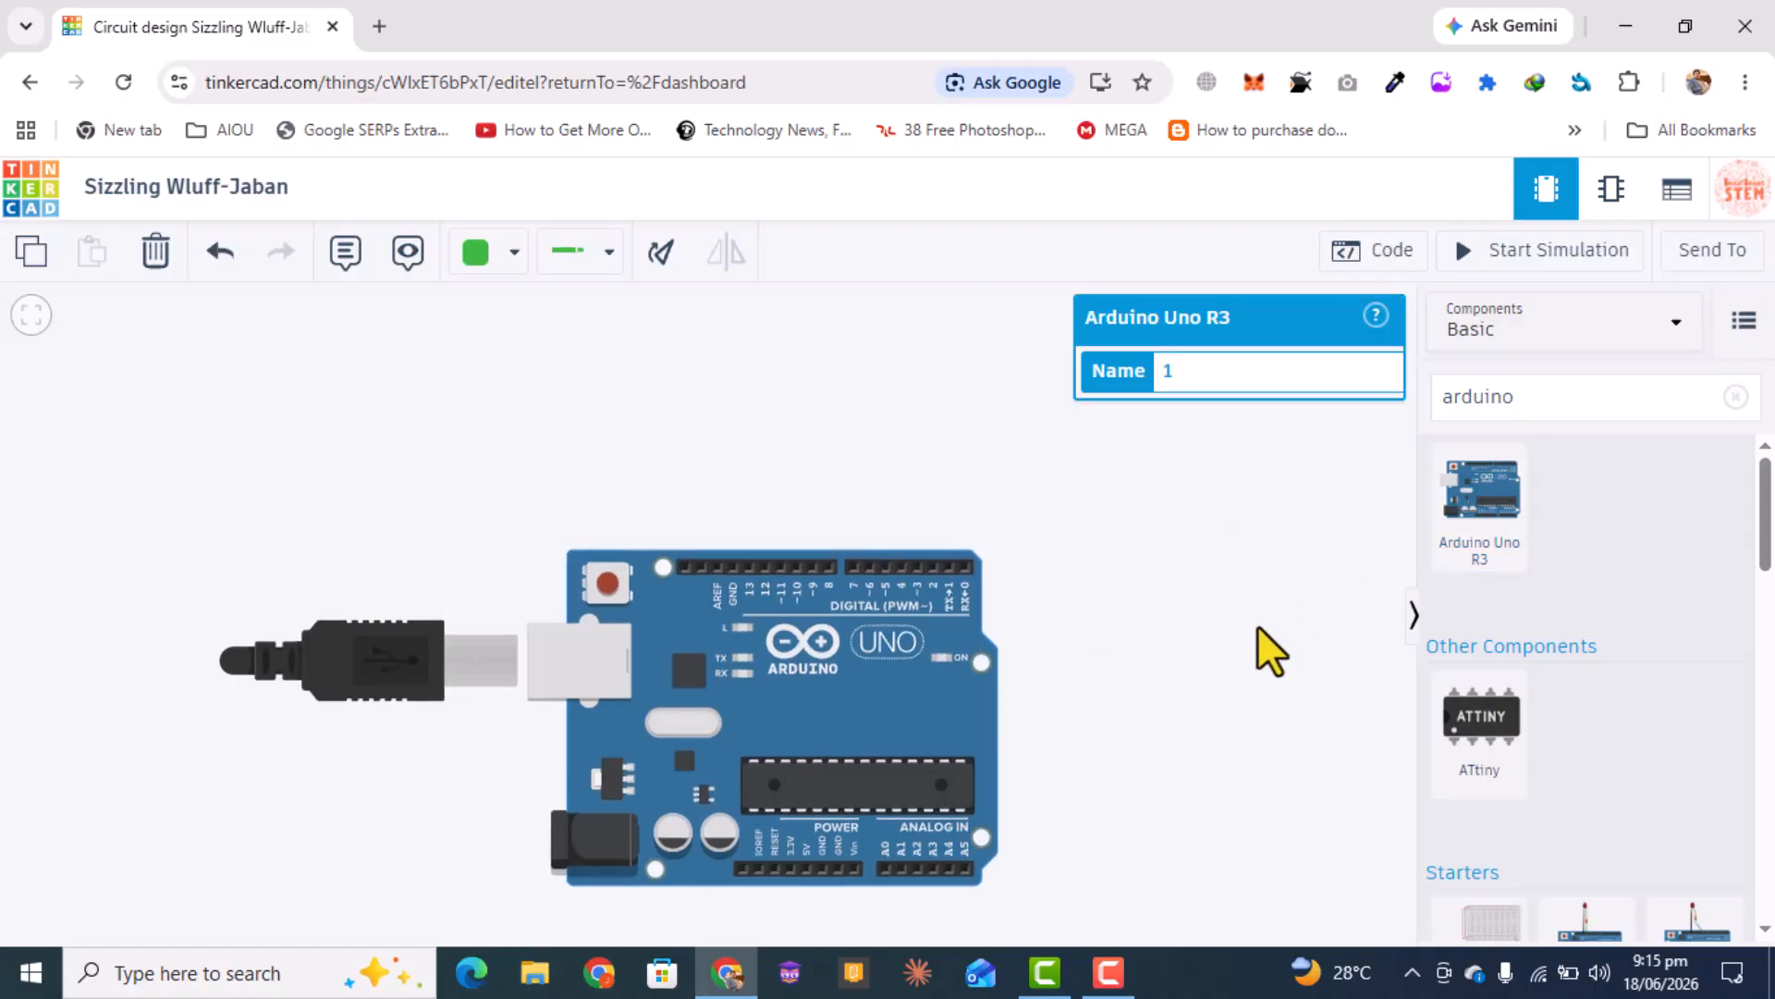
{"action": "left_click", "coordinate": [1268, 647]}
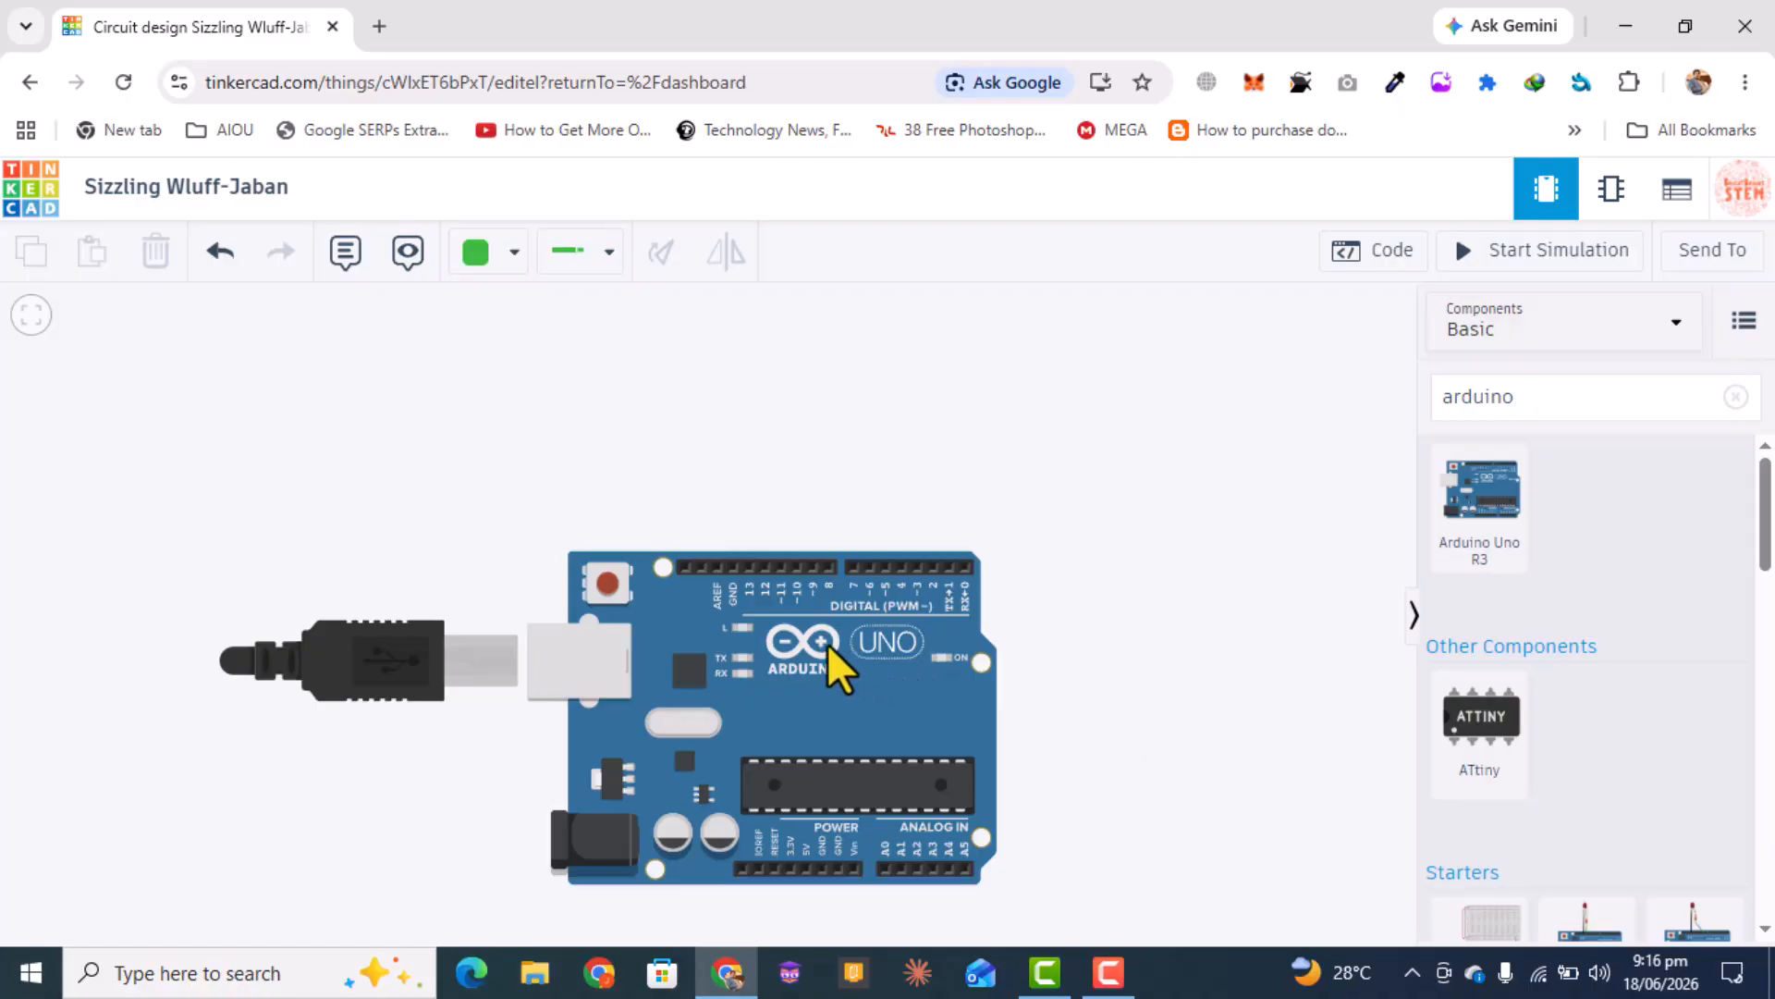
{"action": "left_click_drag", "start_coordinate": [754, 621], "coordinate": [743, 633]}
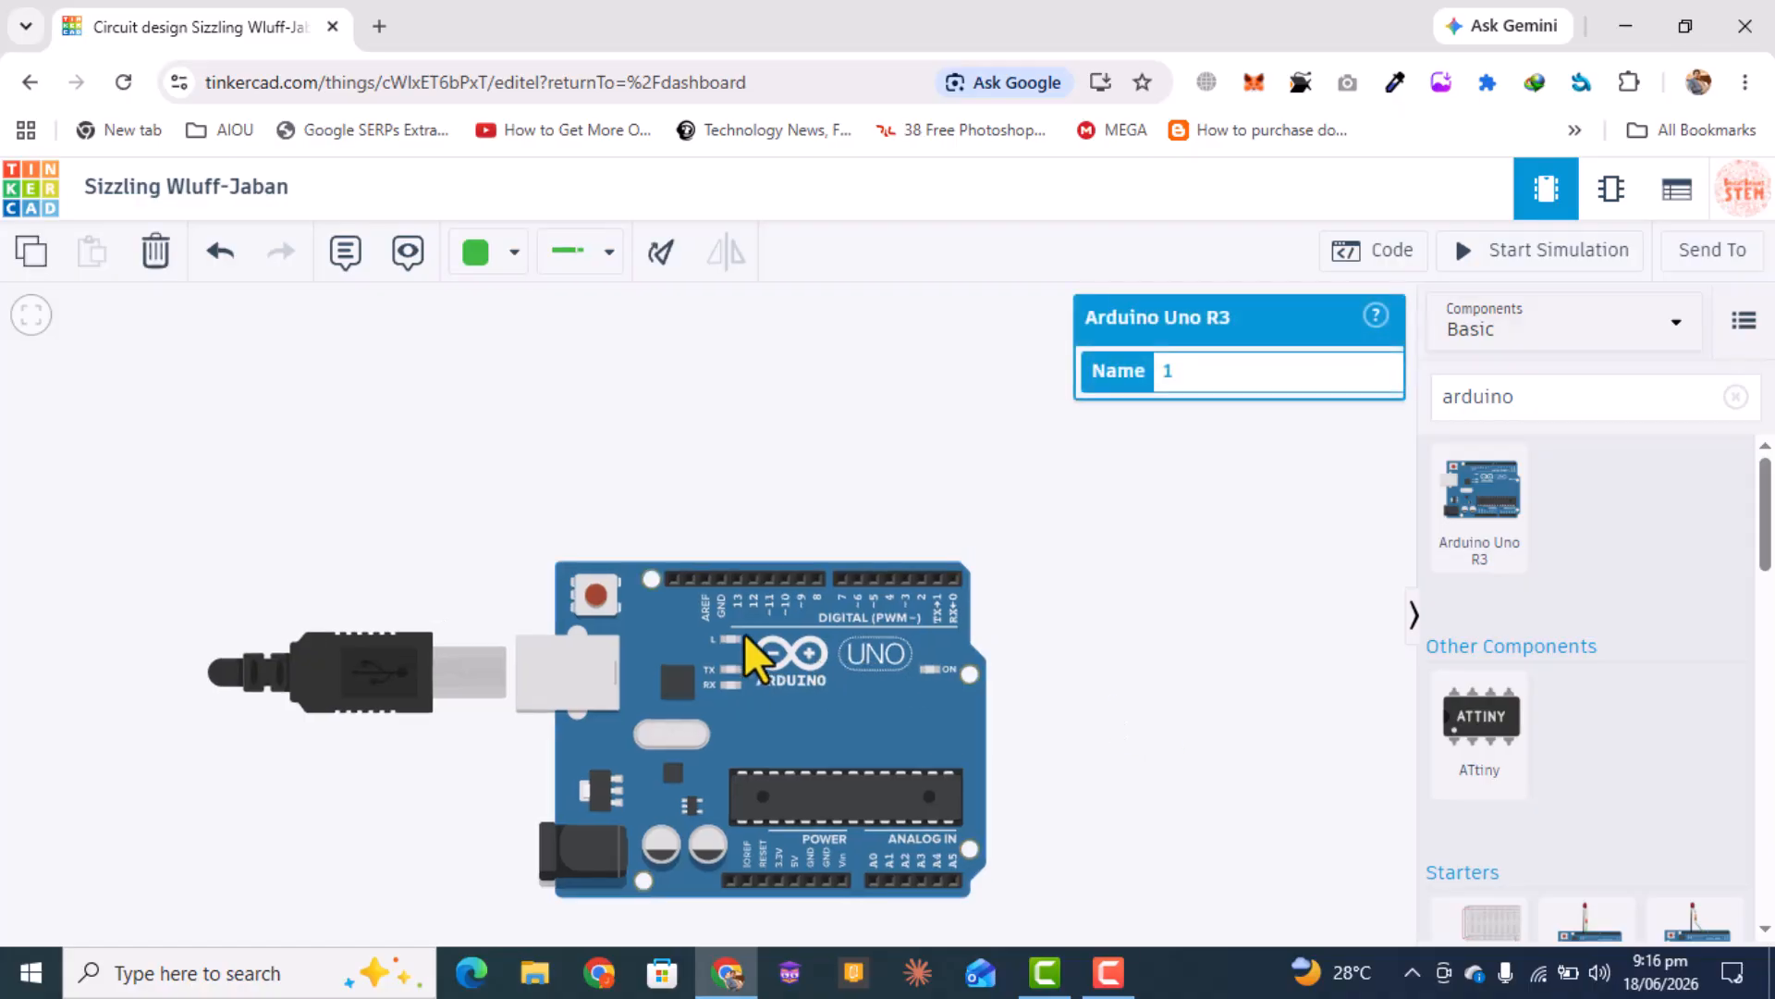
{"action": "left_click", "coordinate": [1105, 625]}
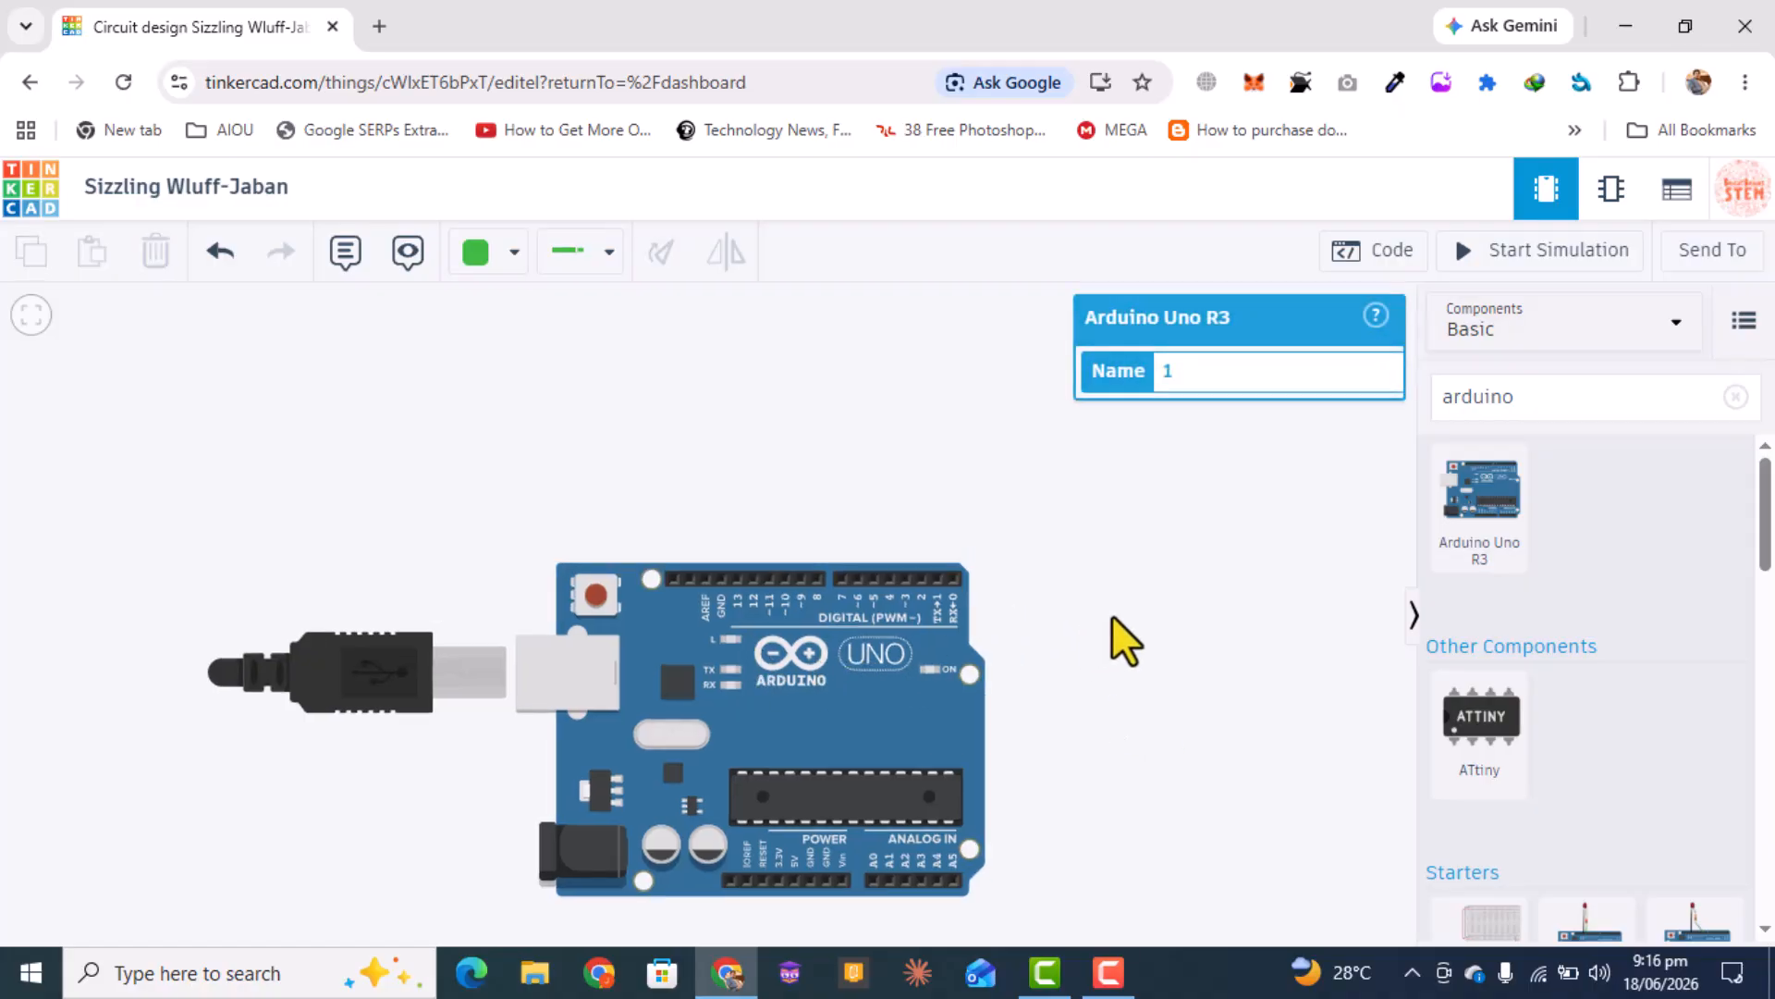
- Clear the component search, then place an LED above the Arduino and a resistor between the LED and the board
{"action": "left_click", "coordinate": [1734, 398]}
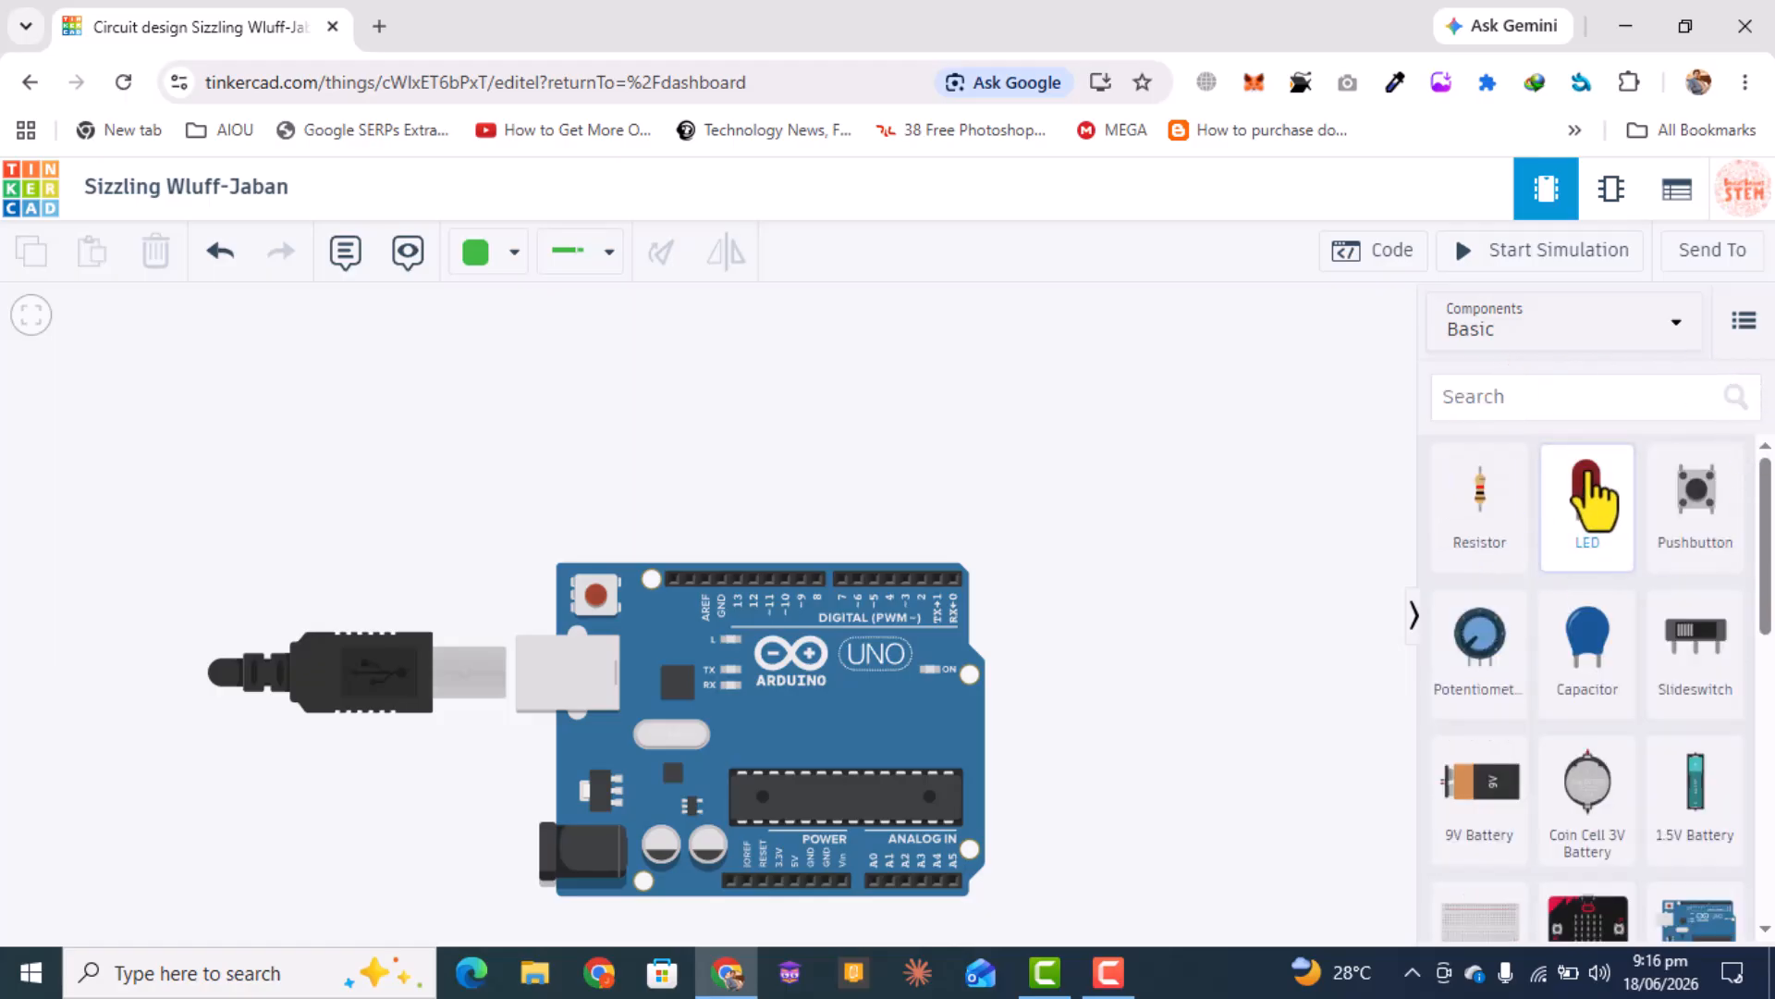
{"action": "left_click_drag", "start_coordinate": [1562, 516], "coordinate": [847, 396]}
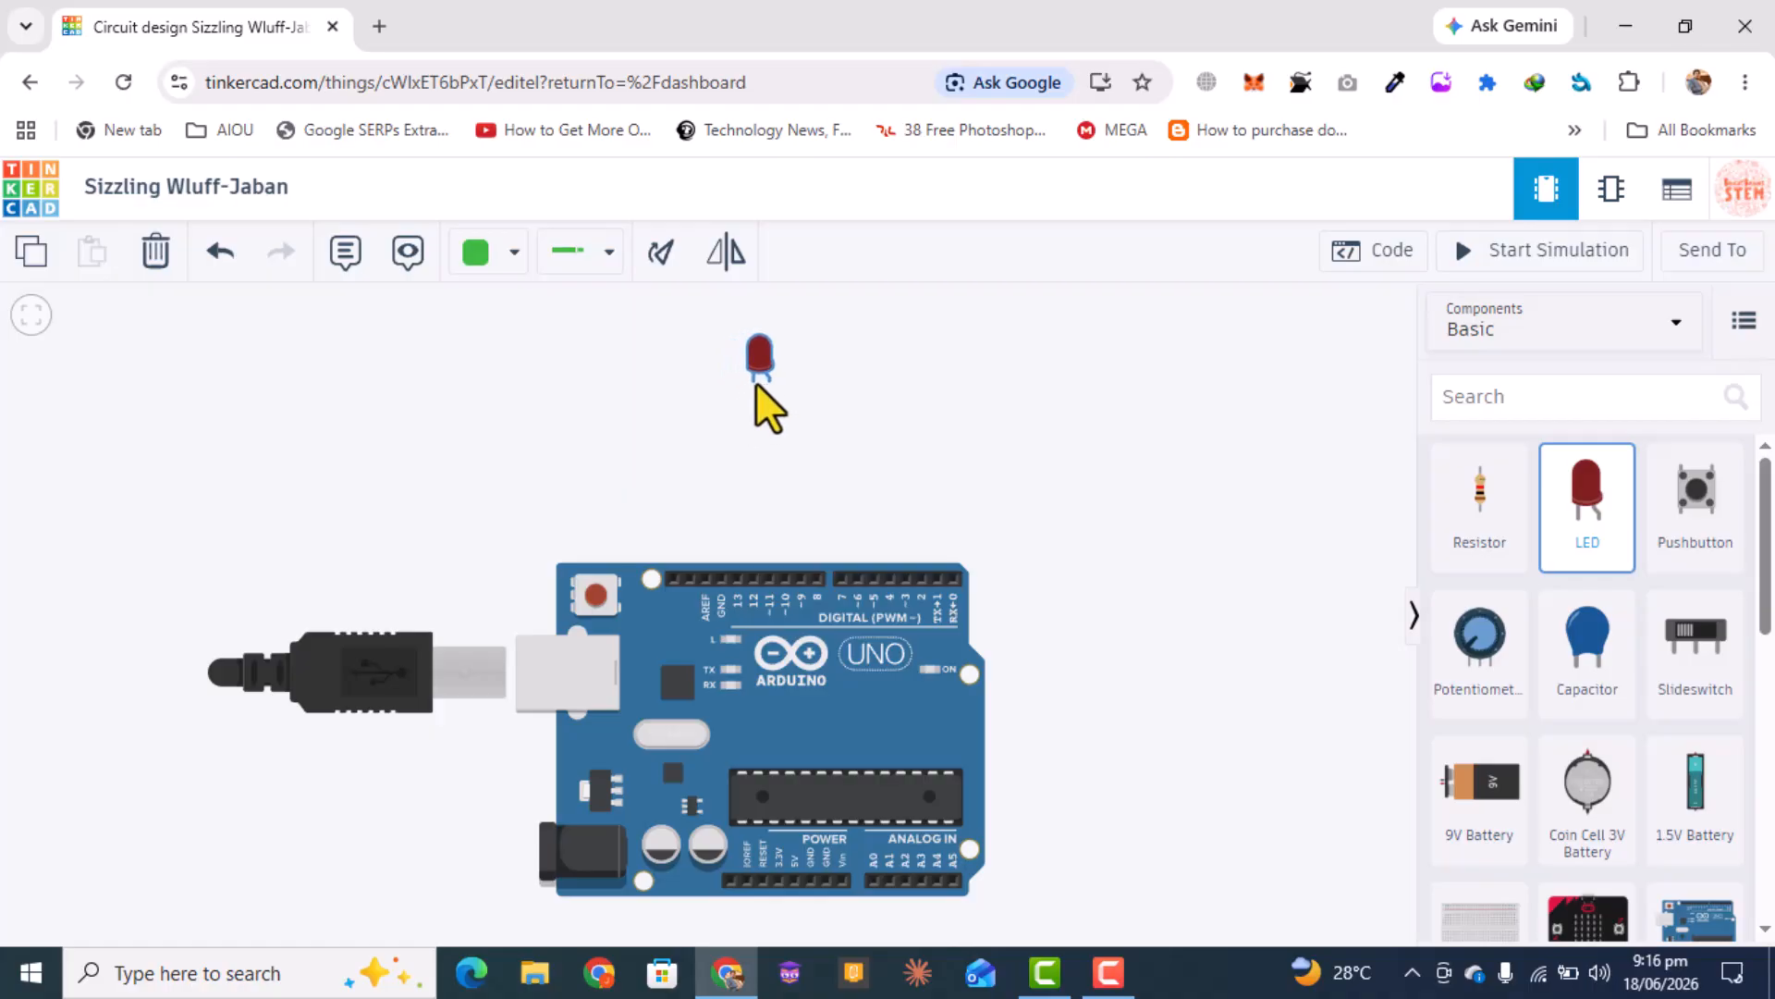
{"action": "left_click", "coordinate": [1031, 515]}
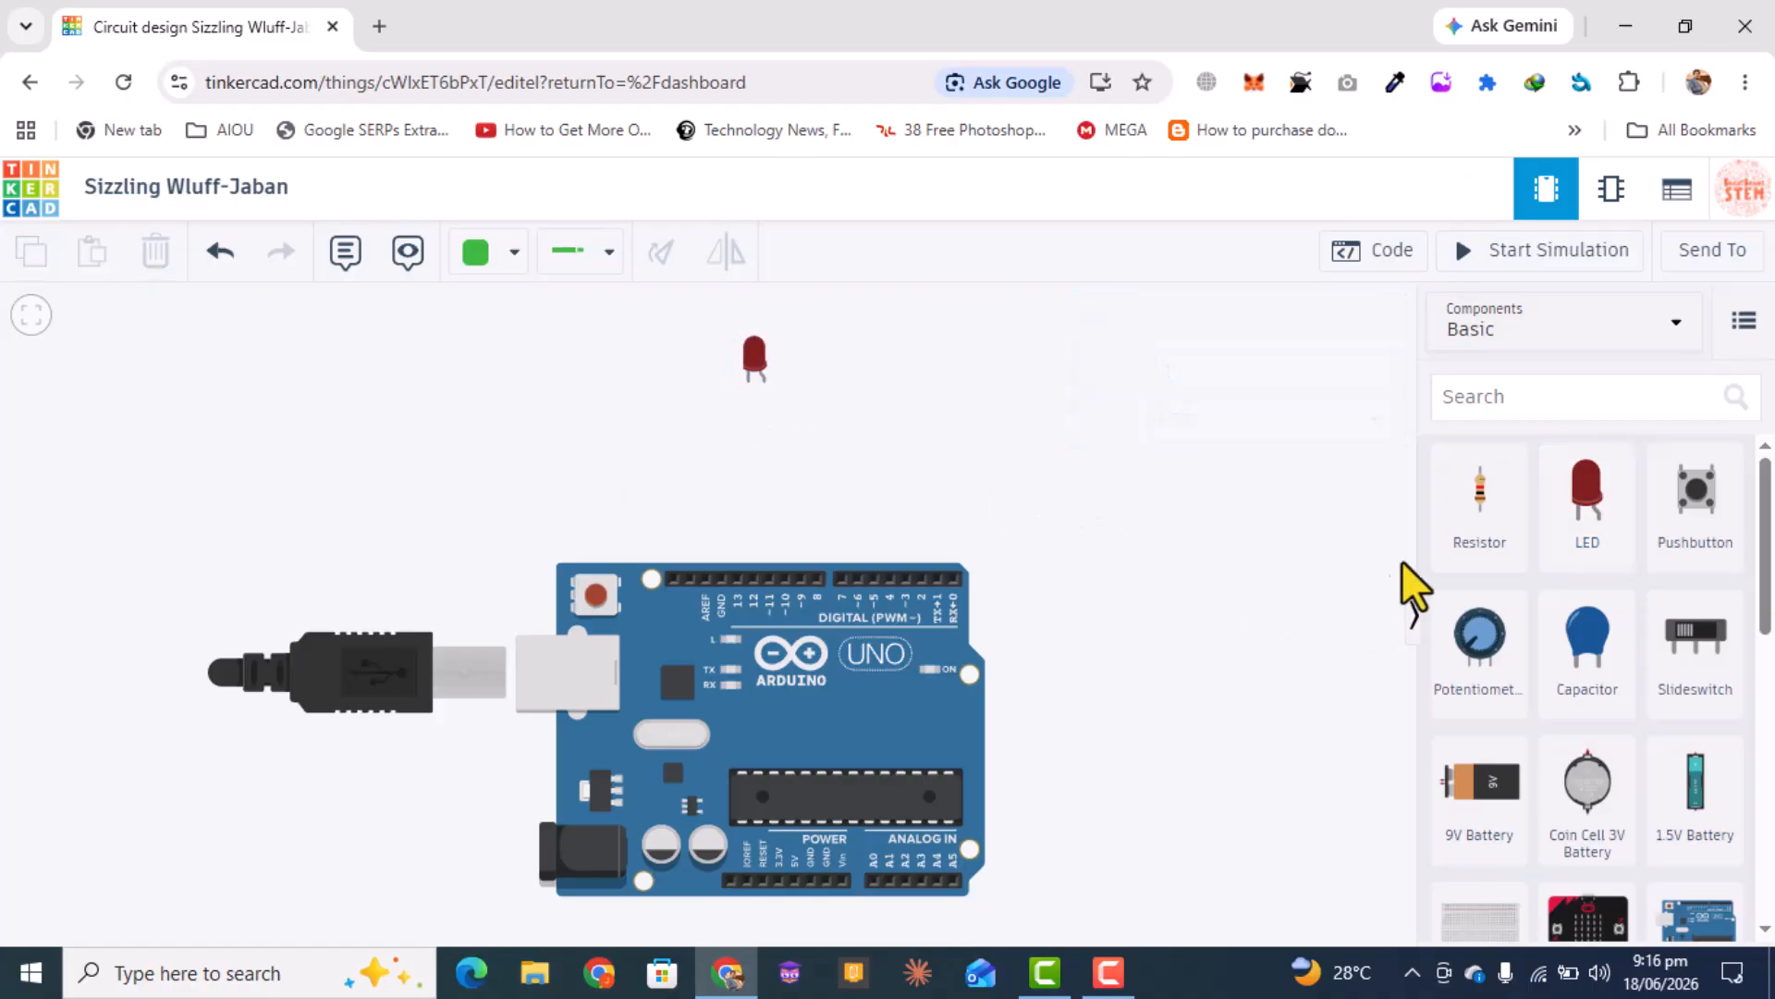
{"action": "left_click_drag", "start_coordinate": [1471, 504], "coordinate": [747, 463]}
{"action": "left_click", "coordinate": [1010, 513]}
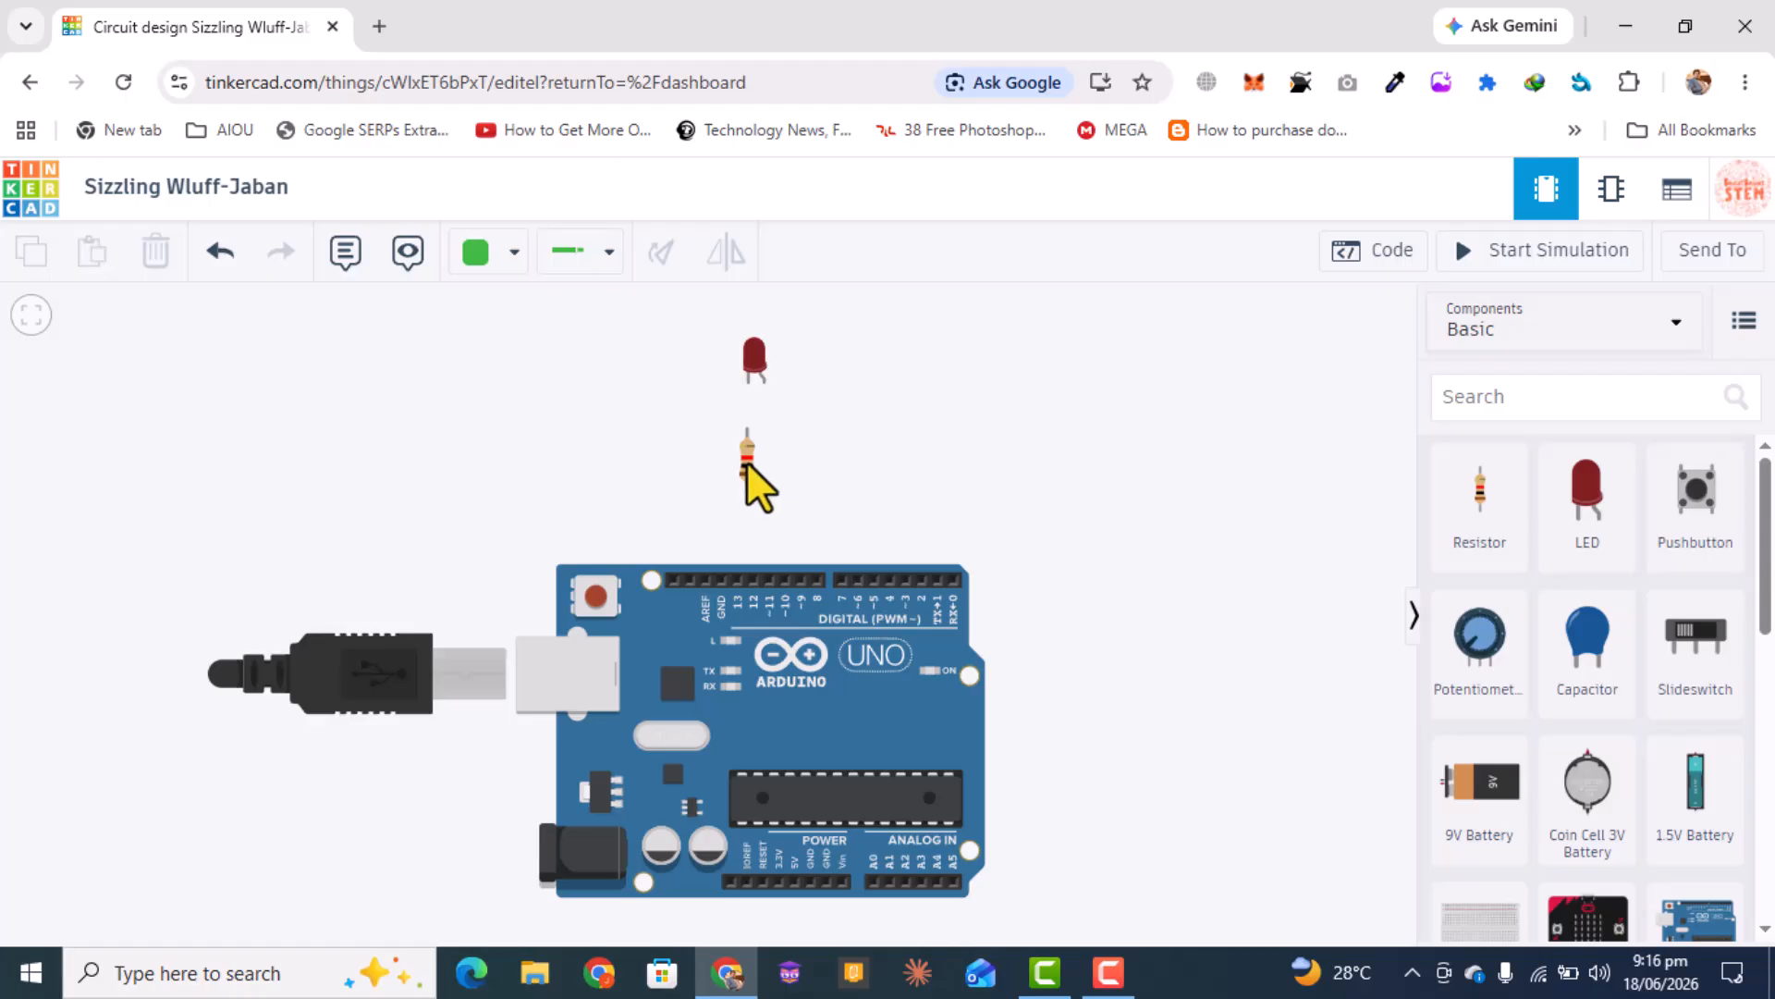
- Set the resistor's resistance to 300 Ω
{"action": "left_click", "coordinate": [747, 463]}
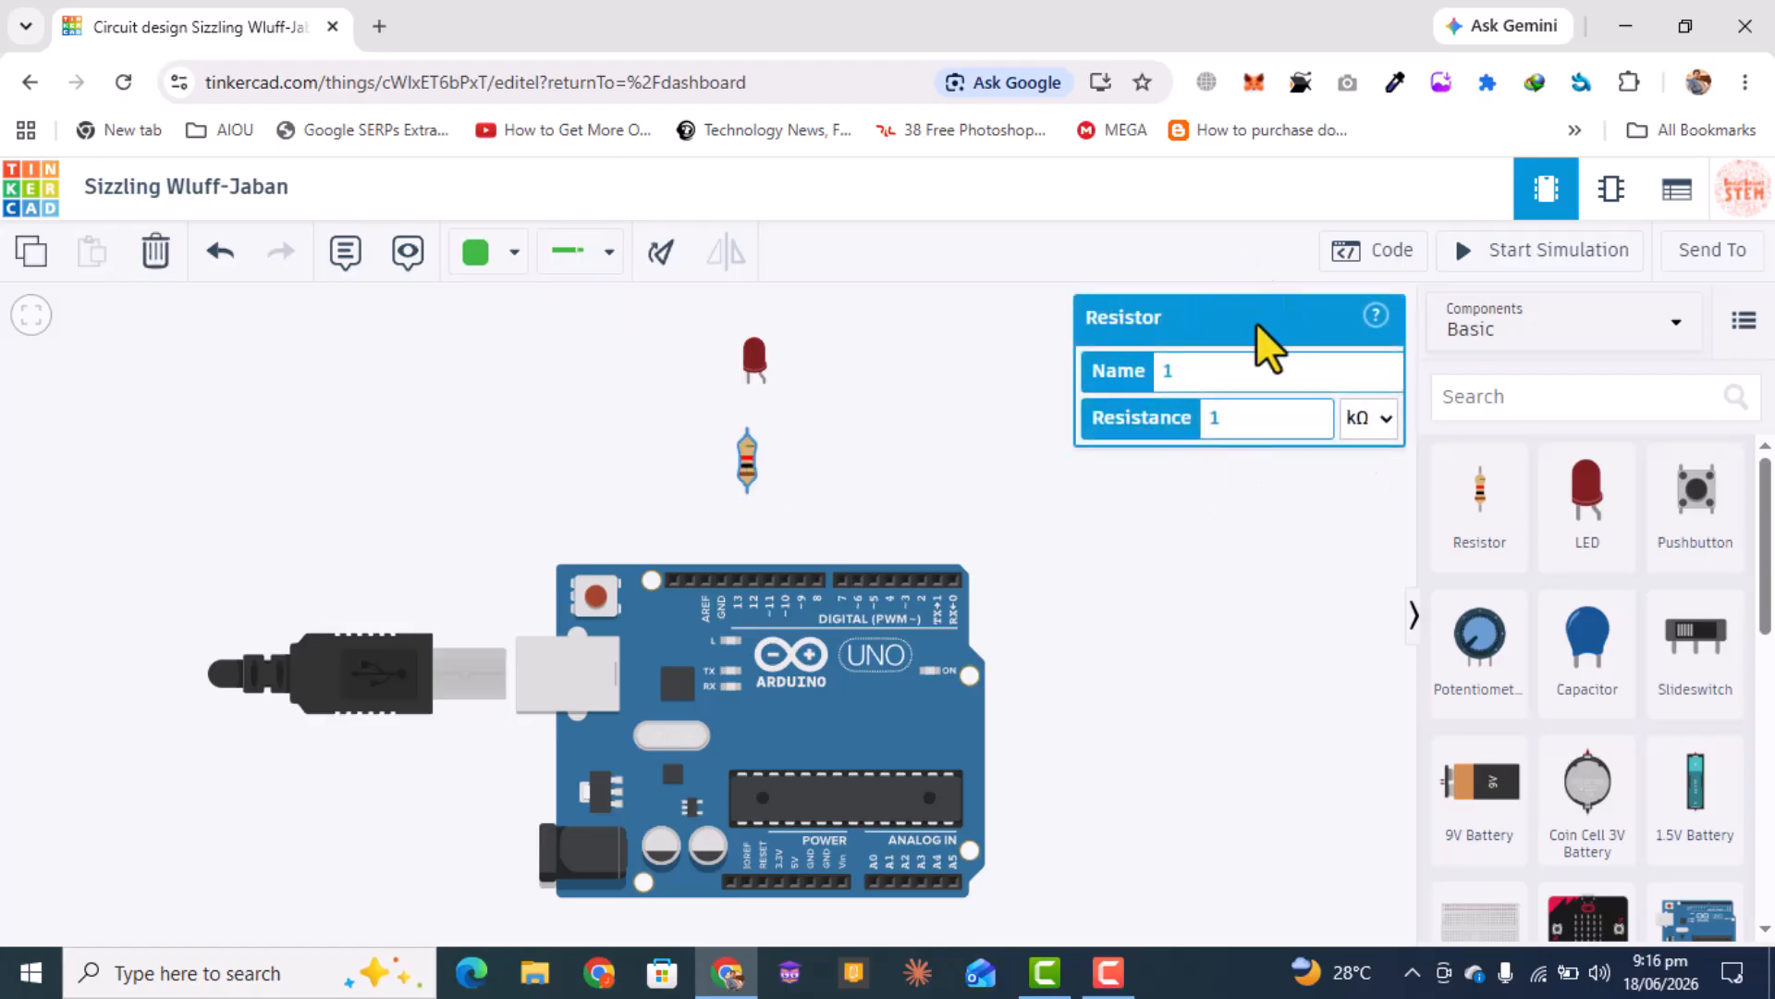
{"action": "left_click", "coordinate": [1174, 421]}
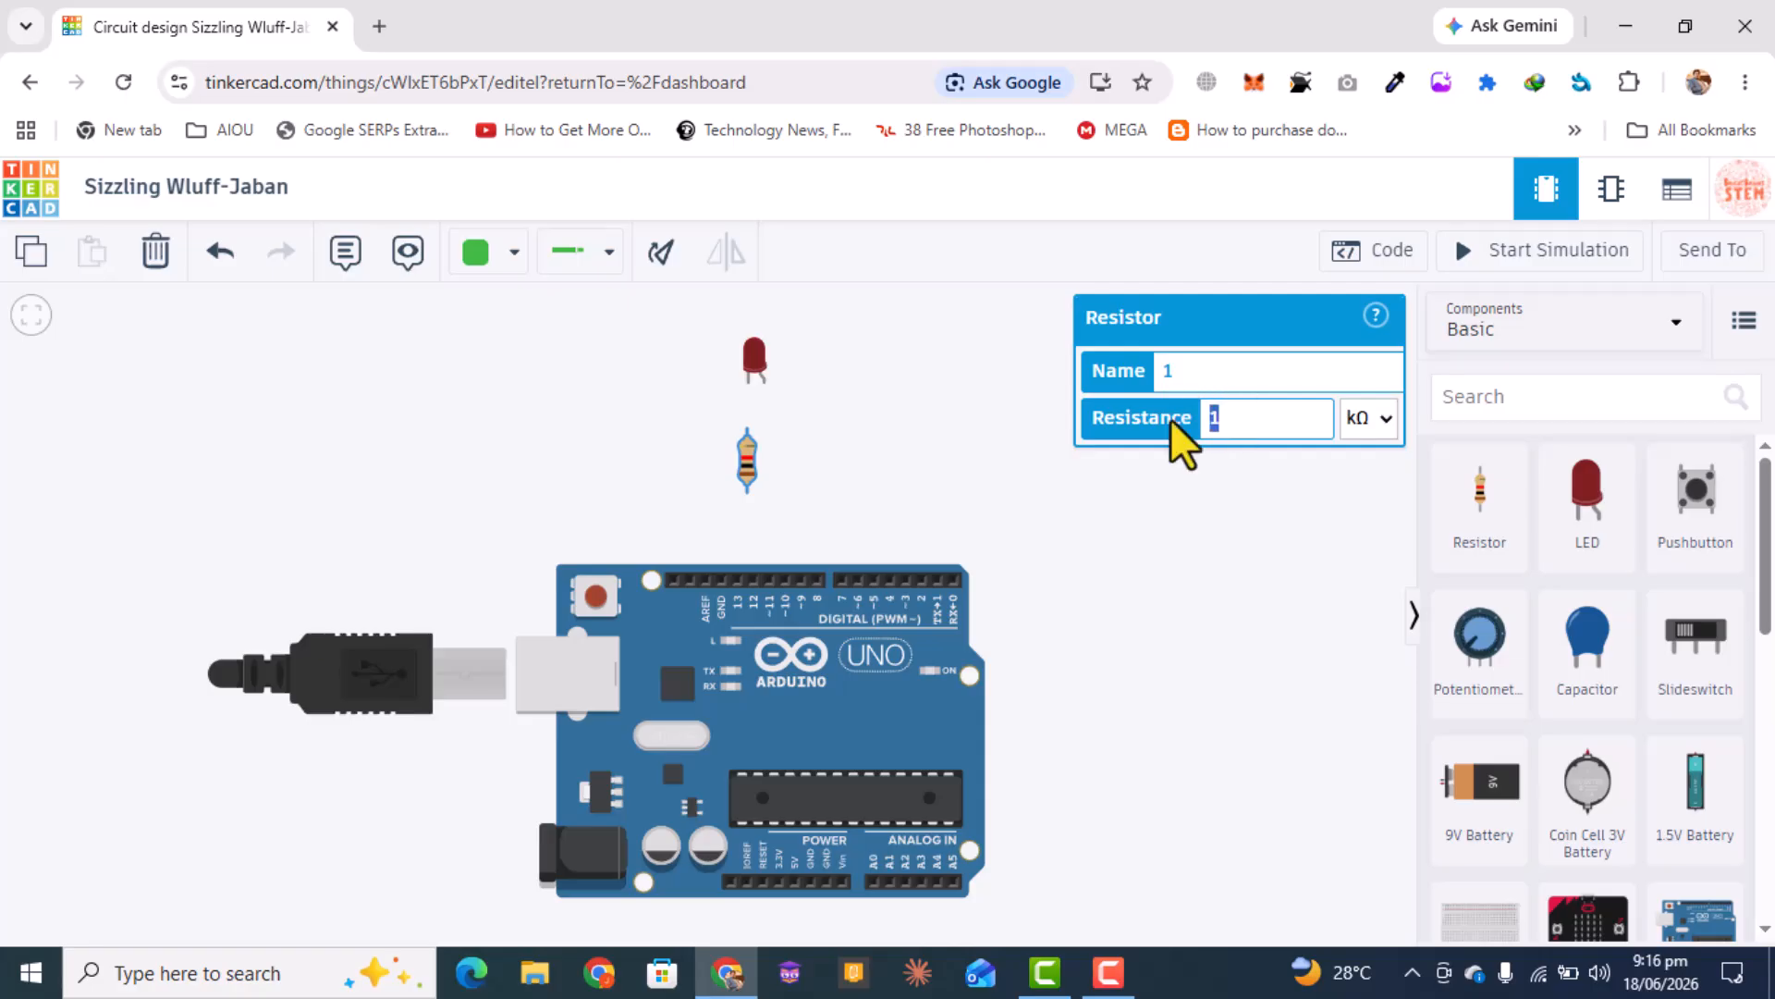
{"action": "type", "text": "330"}
{"action": "key", "text": "BackSpace"}
{"action": "key", "text": "BackSpace"}
{"action": "type", "text": "00"}
{"action": "left_click", "coordinate": [1378, 421]}
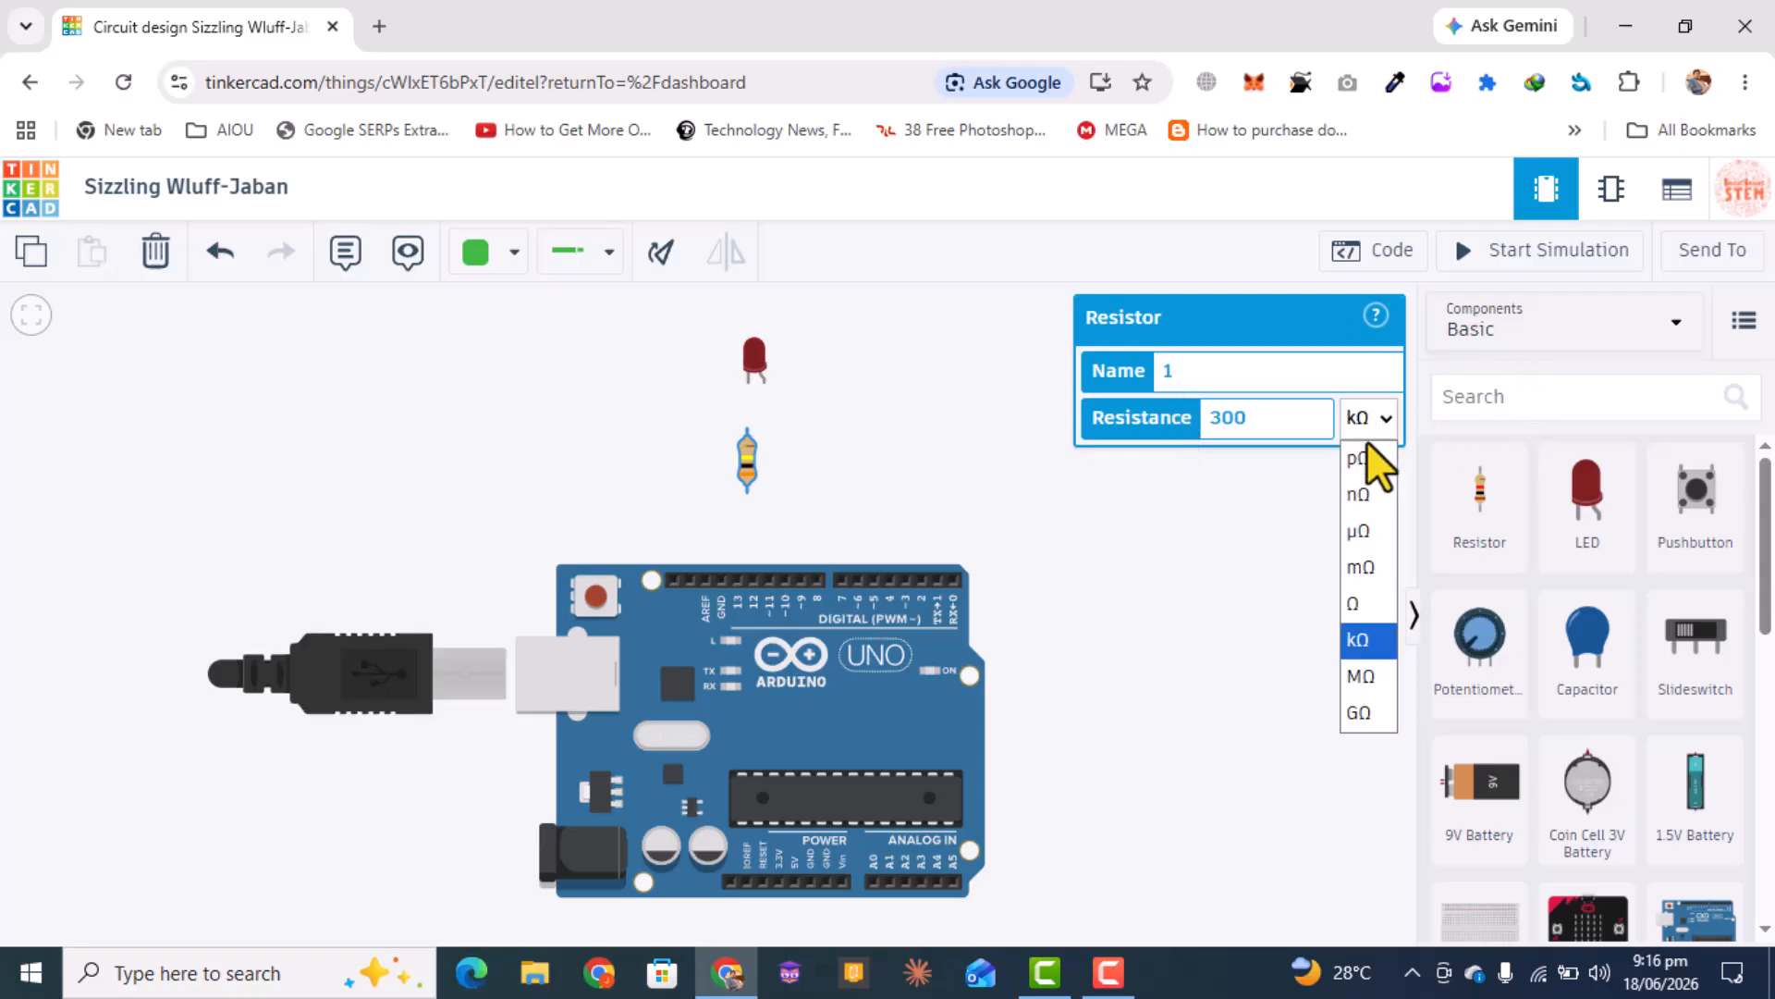
{"action": "left_click", "coordinate": [1364, 603]}
{"action": "left_click", "coordinate": [1245, 543]}
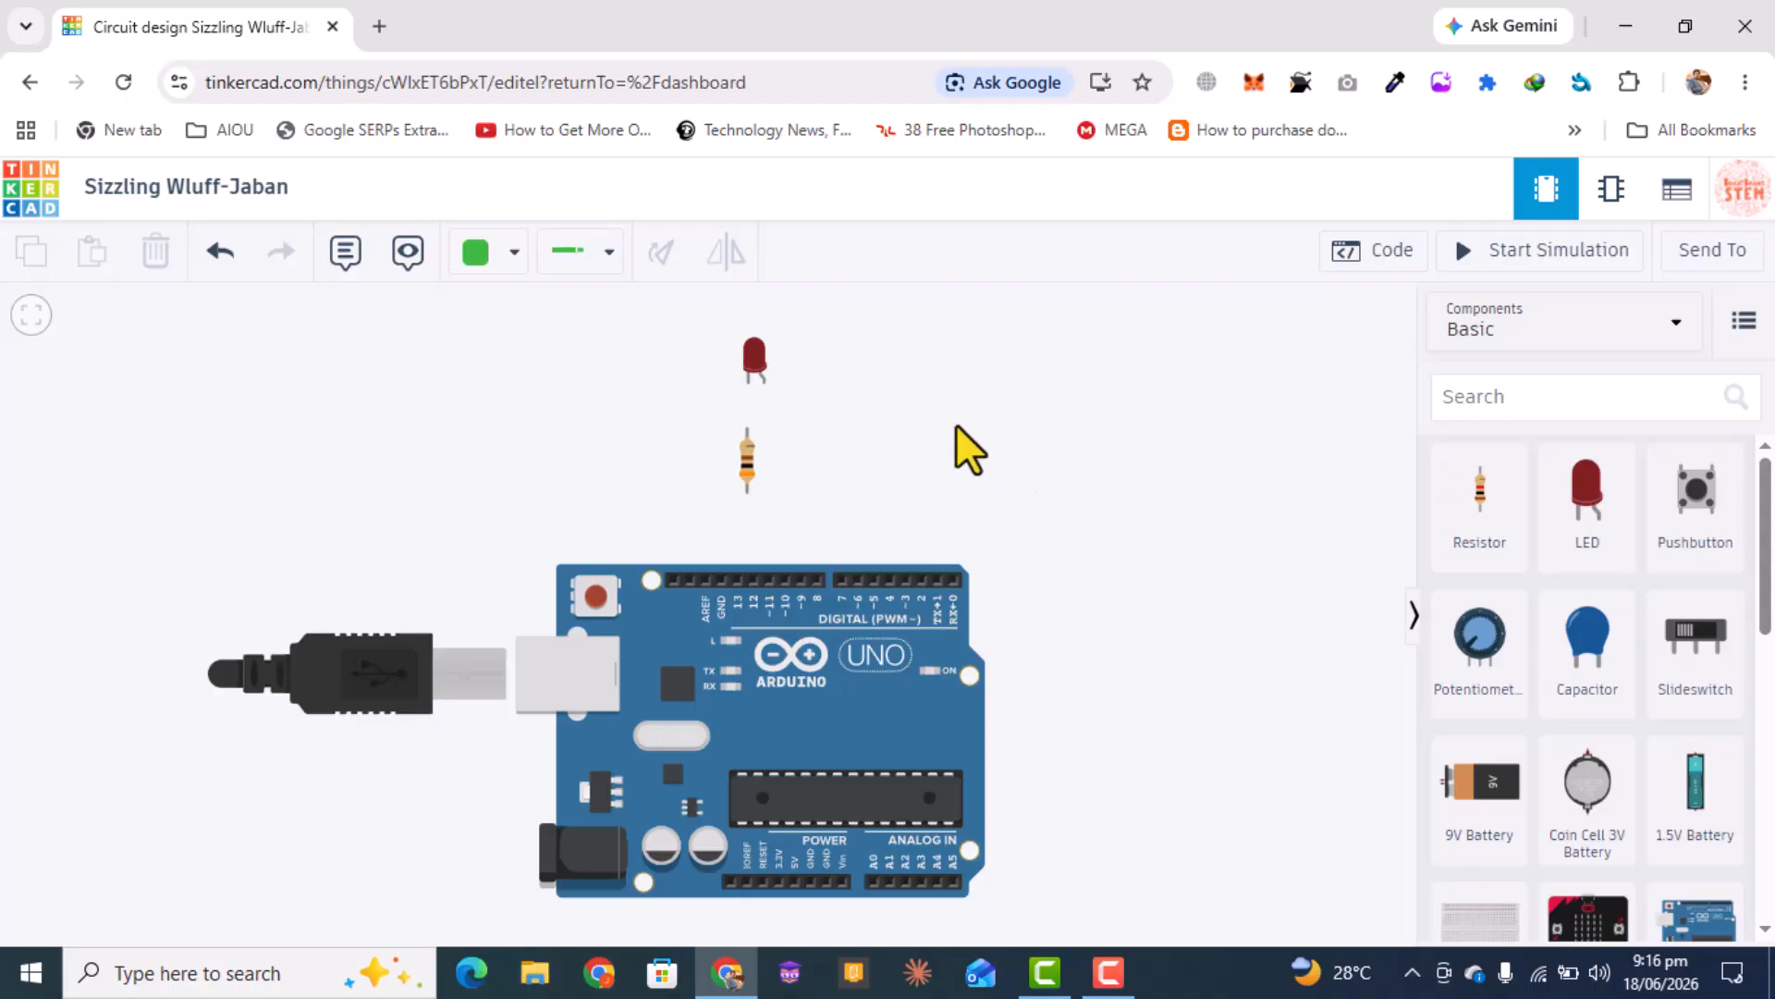
- Wire the LED's cathode through the resistor to the Arduino's GND pin and its anode to digital pin 11
{"action": "left_click", "coordinate": [745, 385]}
{"action": "left_click", "coordinate": [747, 424]}
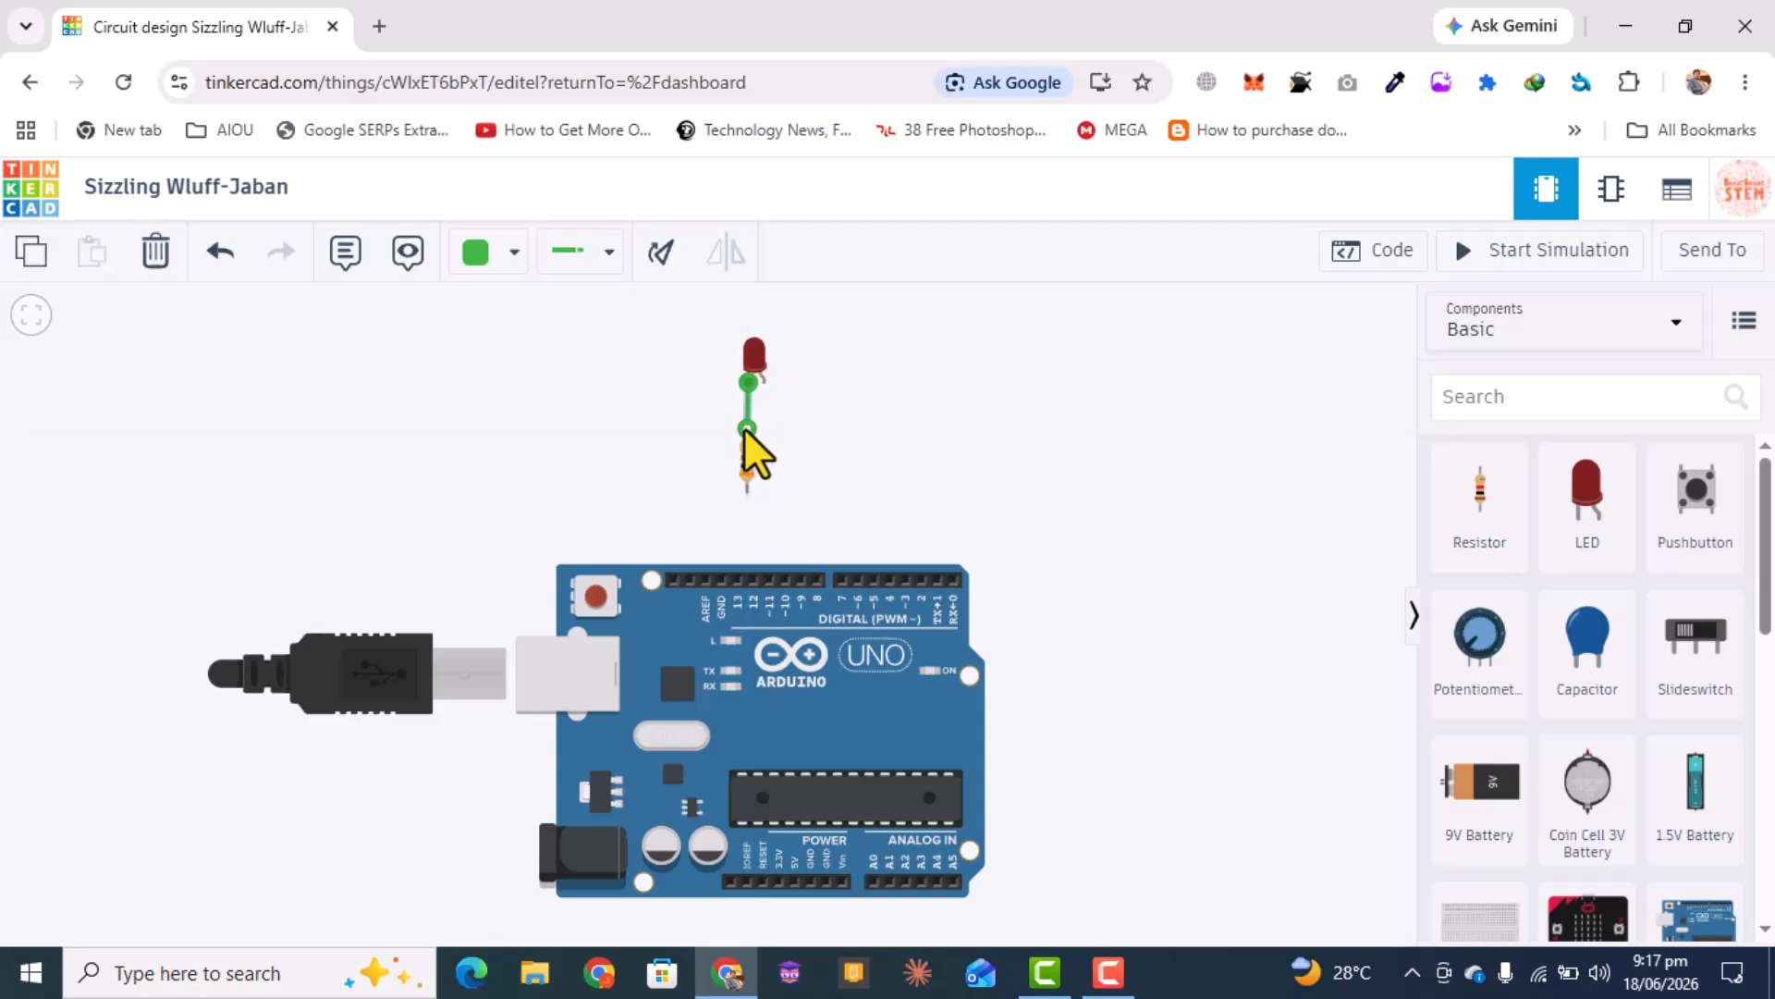
{"action": "left_click", "coordinate": [745, 490]}
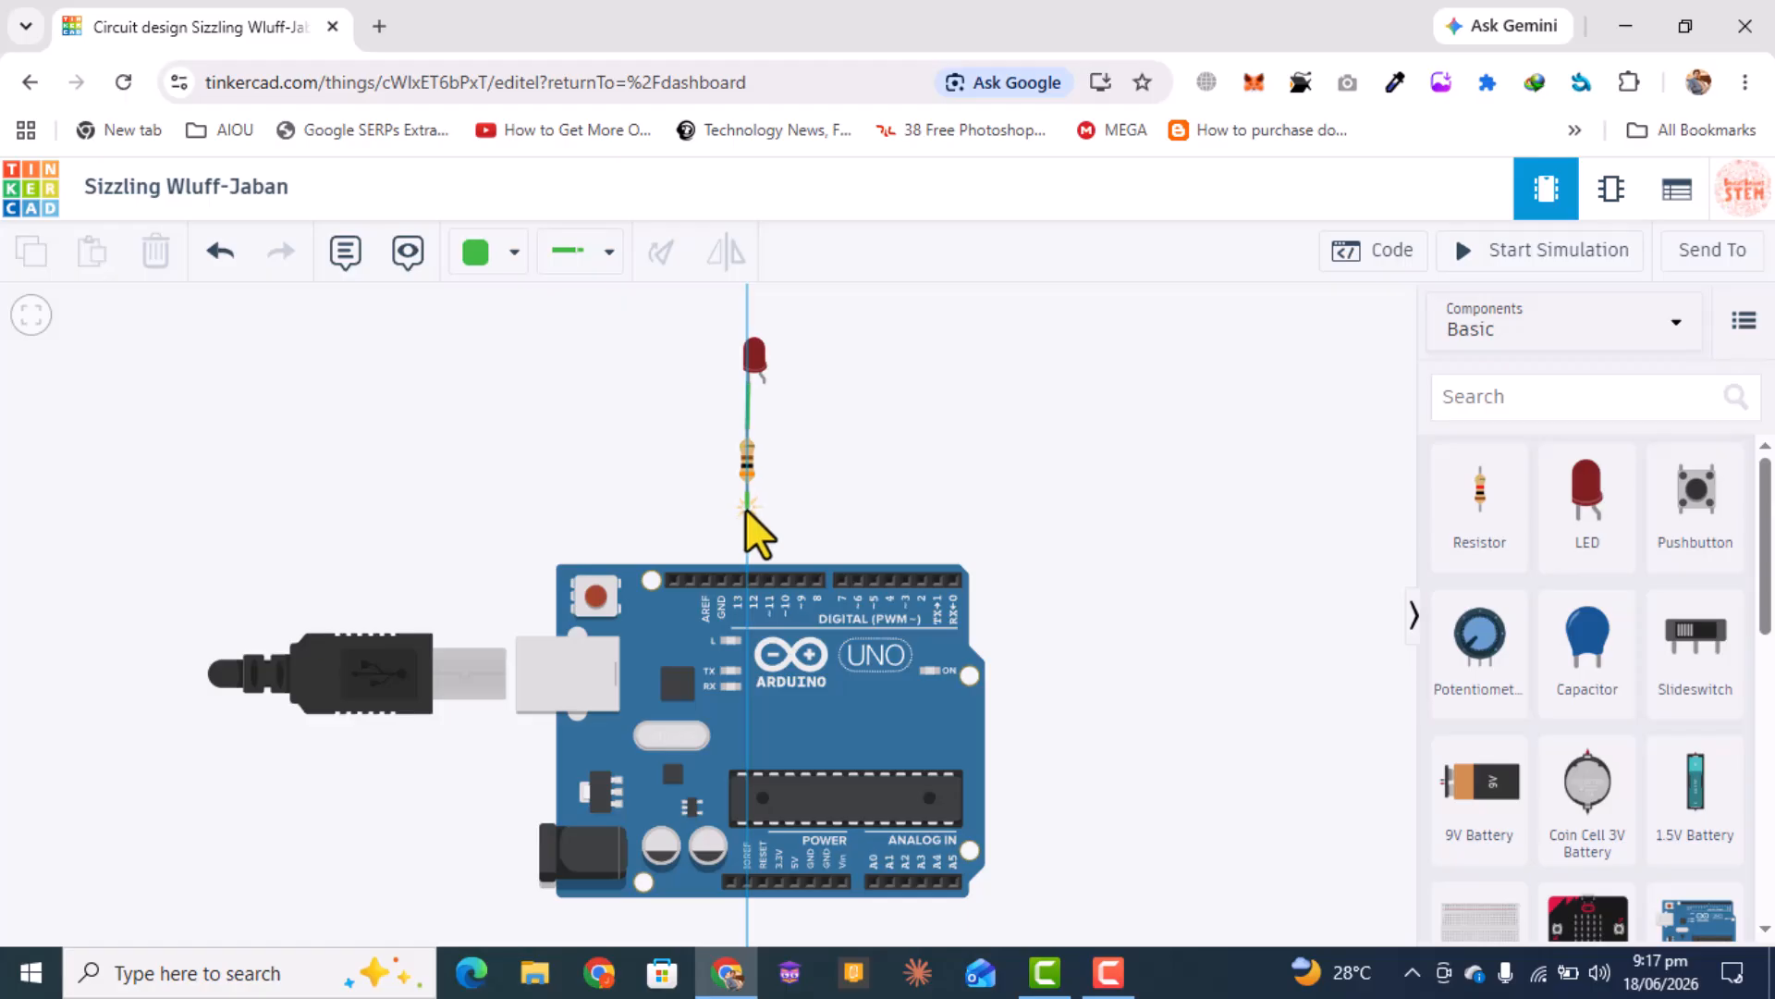
{"action": "left_click", "coordinate": [718, 507]}
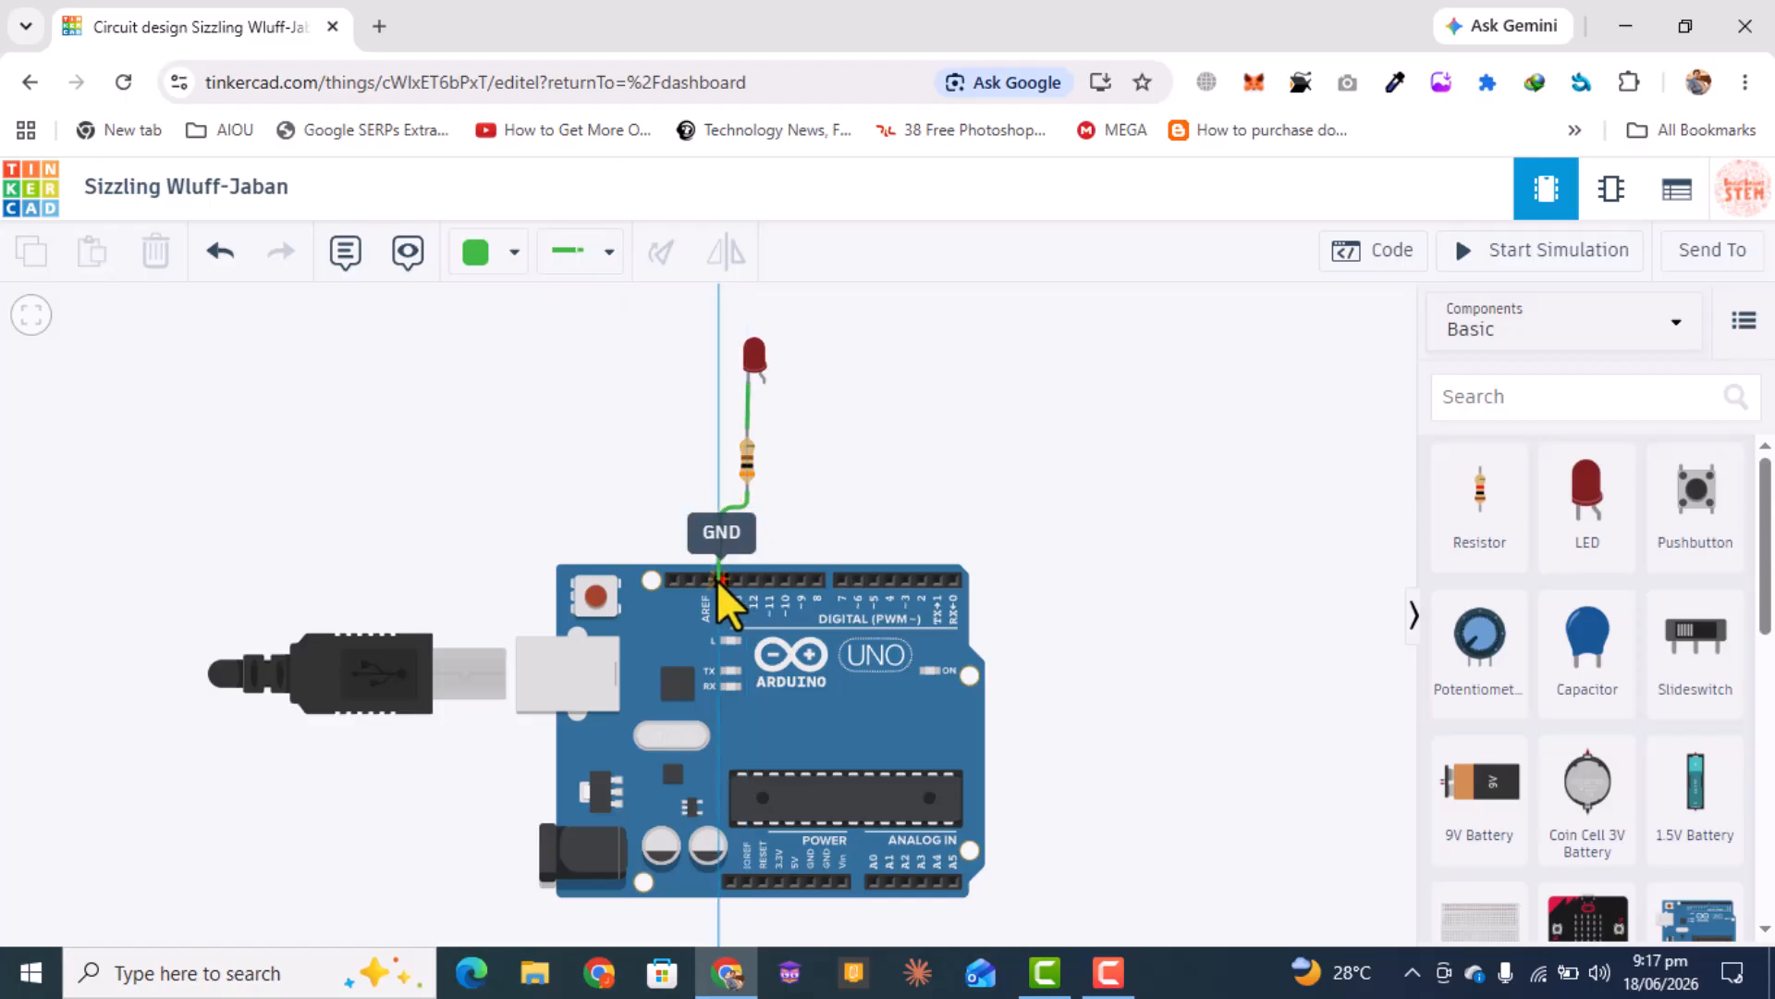
{"action": "left_click", "coordinate": [719, 579]}
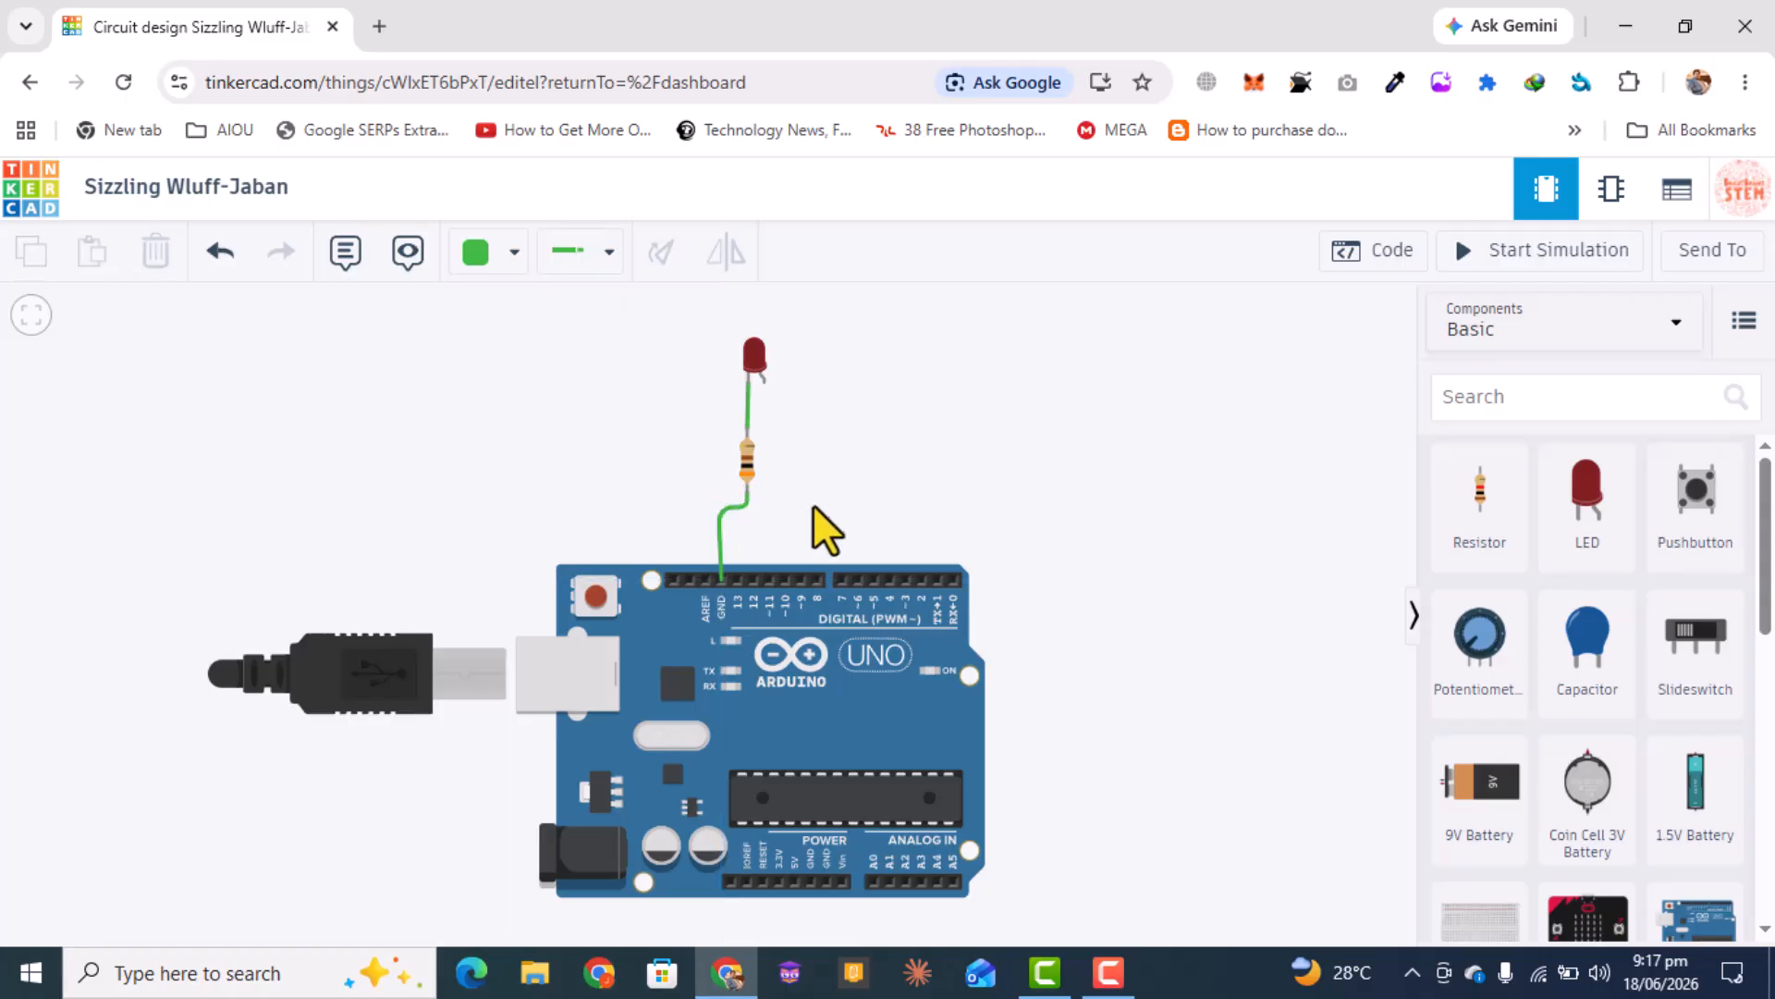
{"action": "left_click", "coordinate": [721, 516]}
{"action": "left_click_drag", "start_coordinate": [724, 510], "coordinate": [729, 508]}
{"action": "left_click", "coordinate": [904, 541]}
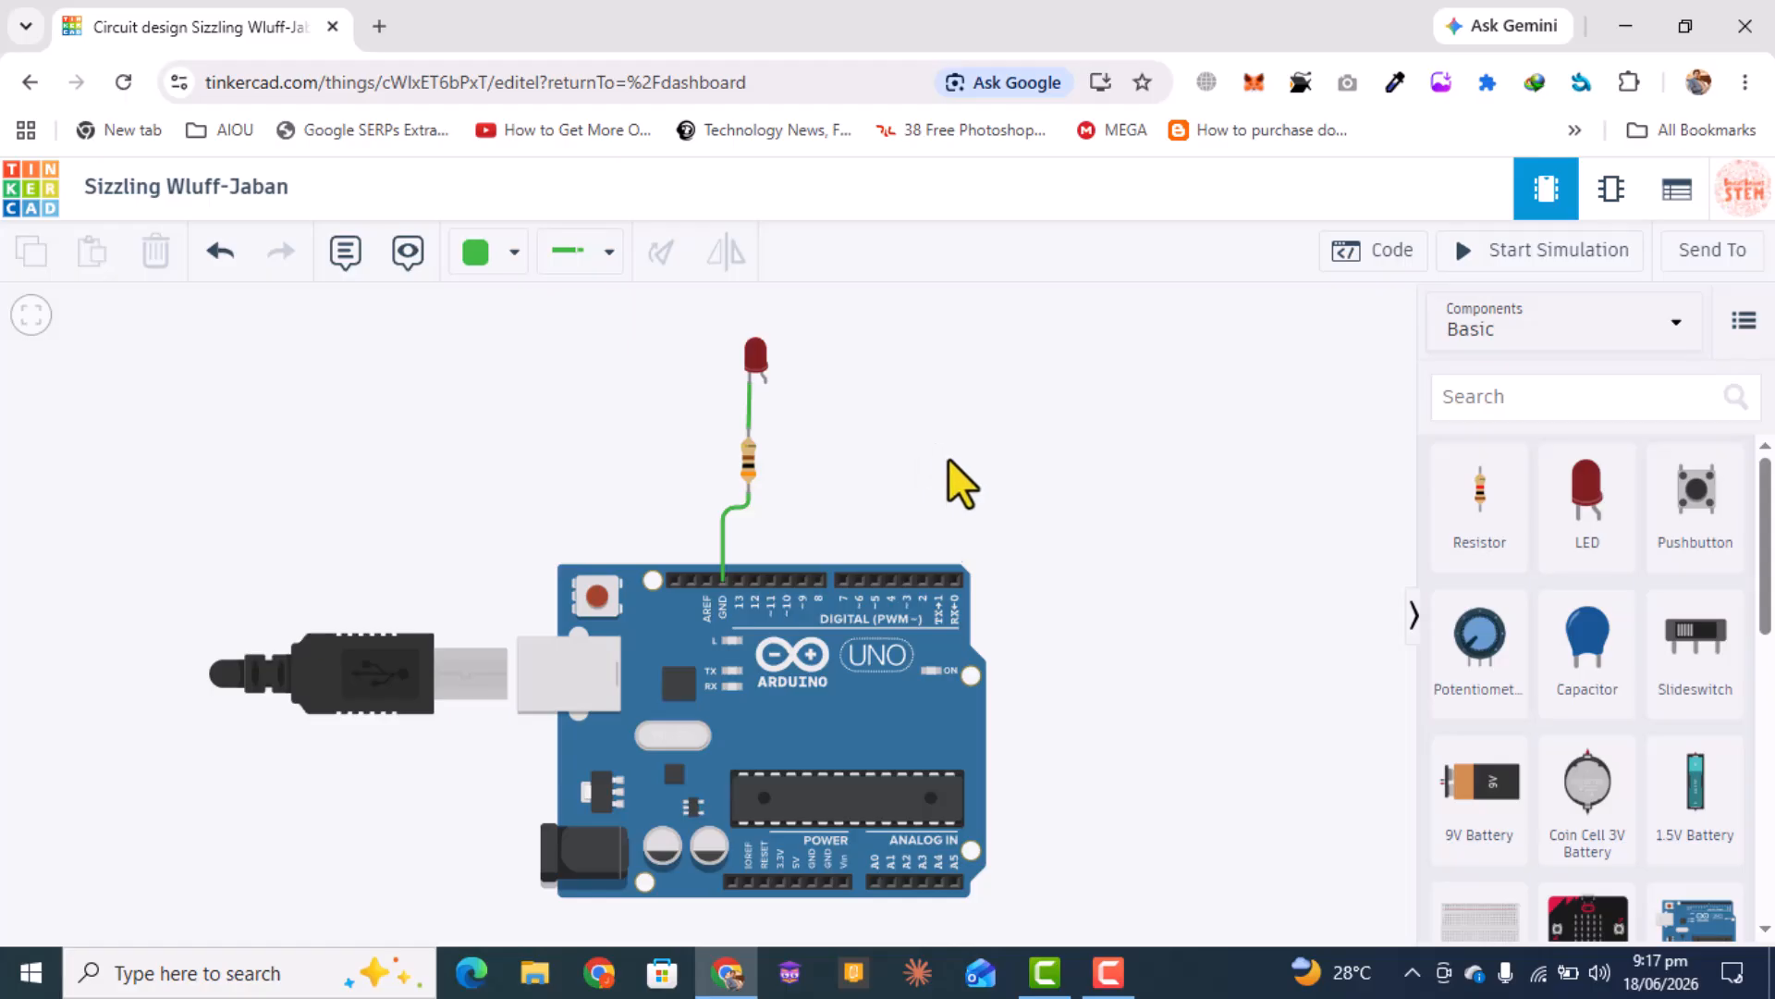
{"action": "left_click", "coordinate": [766, 382]}
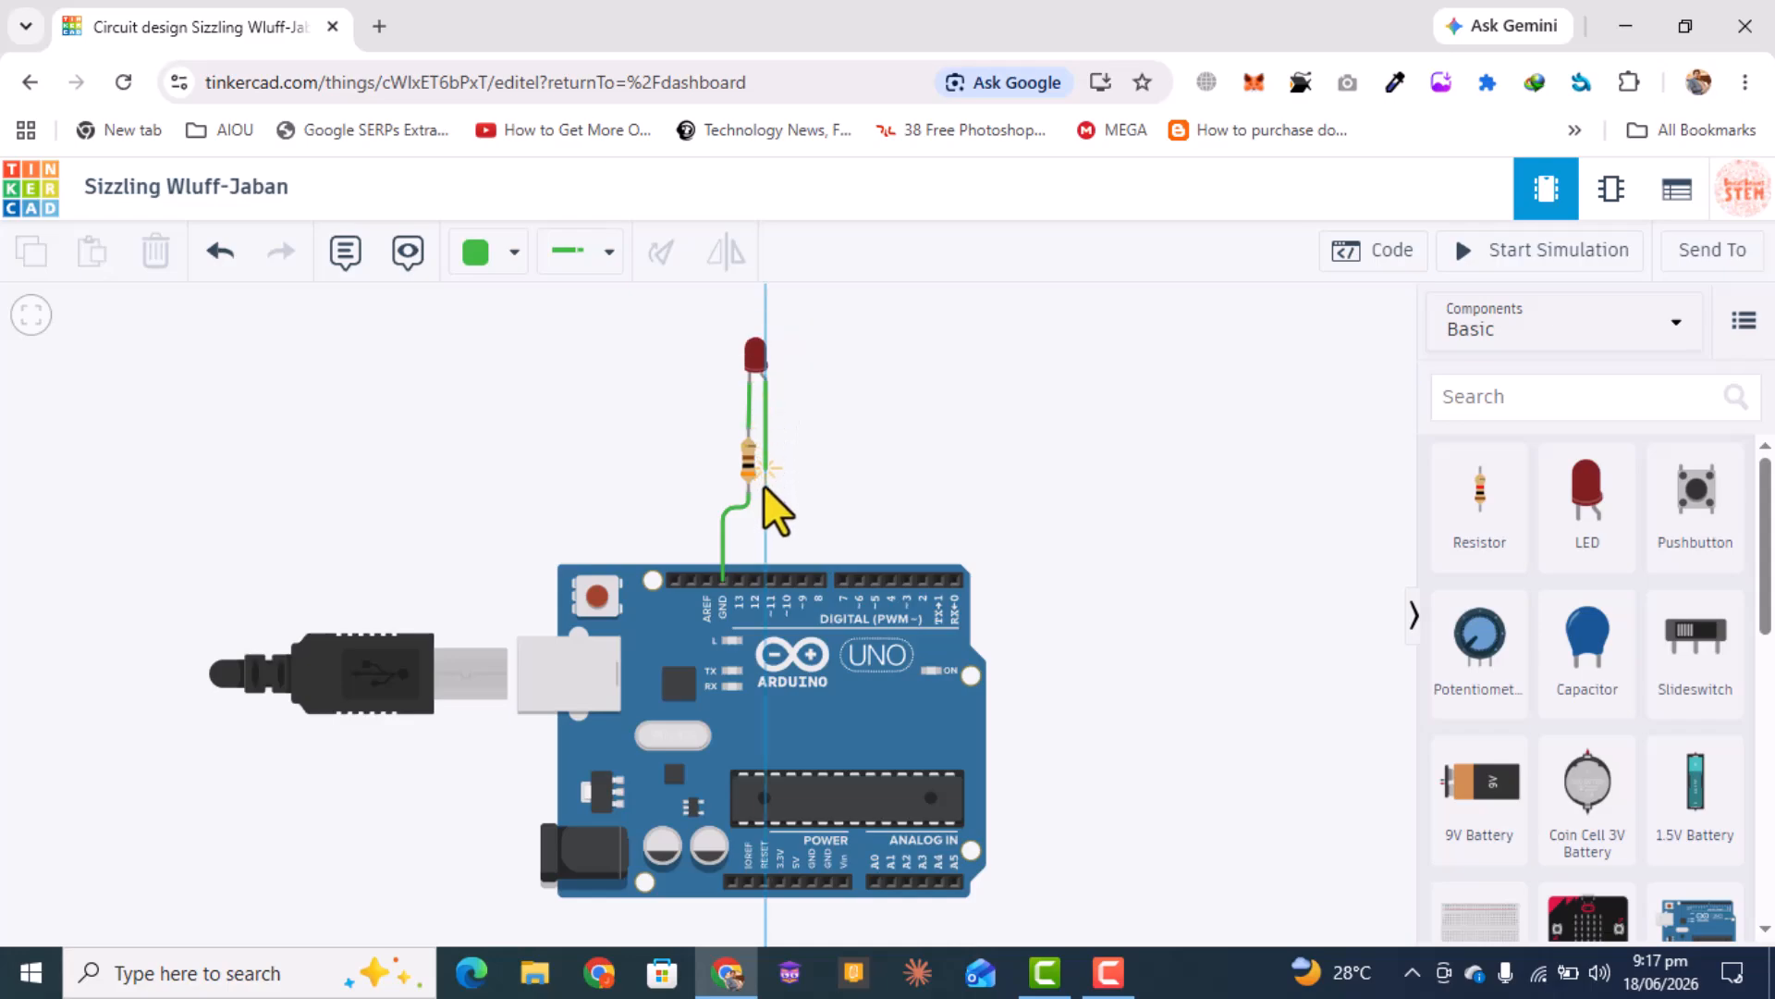
{"action": "left_click", "coordinate": [766, 577]}
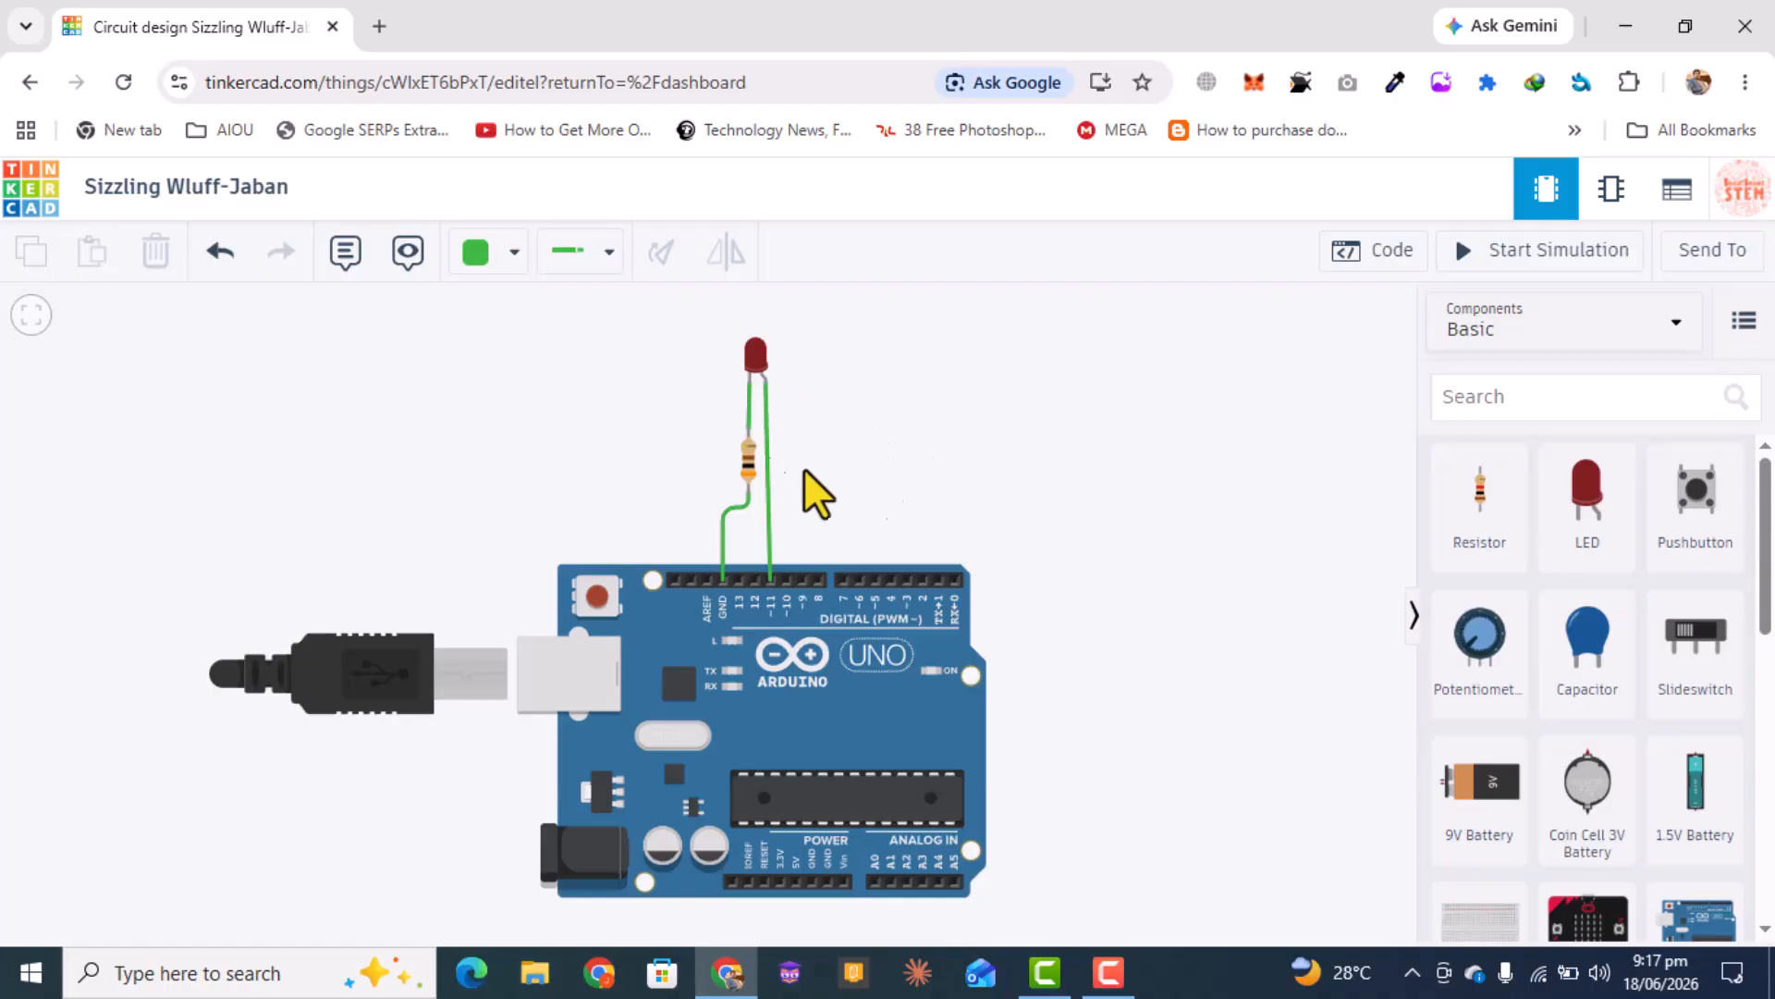
- Colour the wire between LED and resistor and the wire from resistor to GND black
{"action": "left_click", "coordinate": [752, 407]}
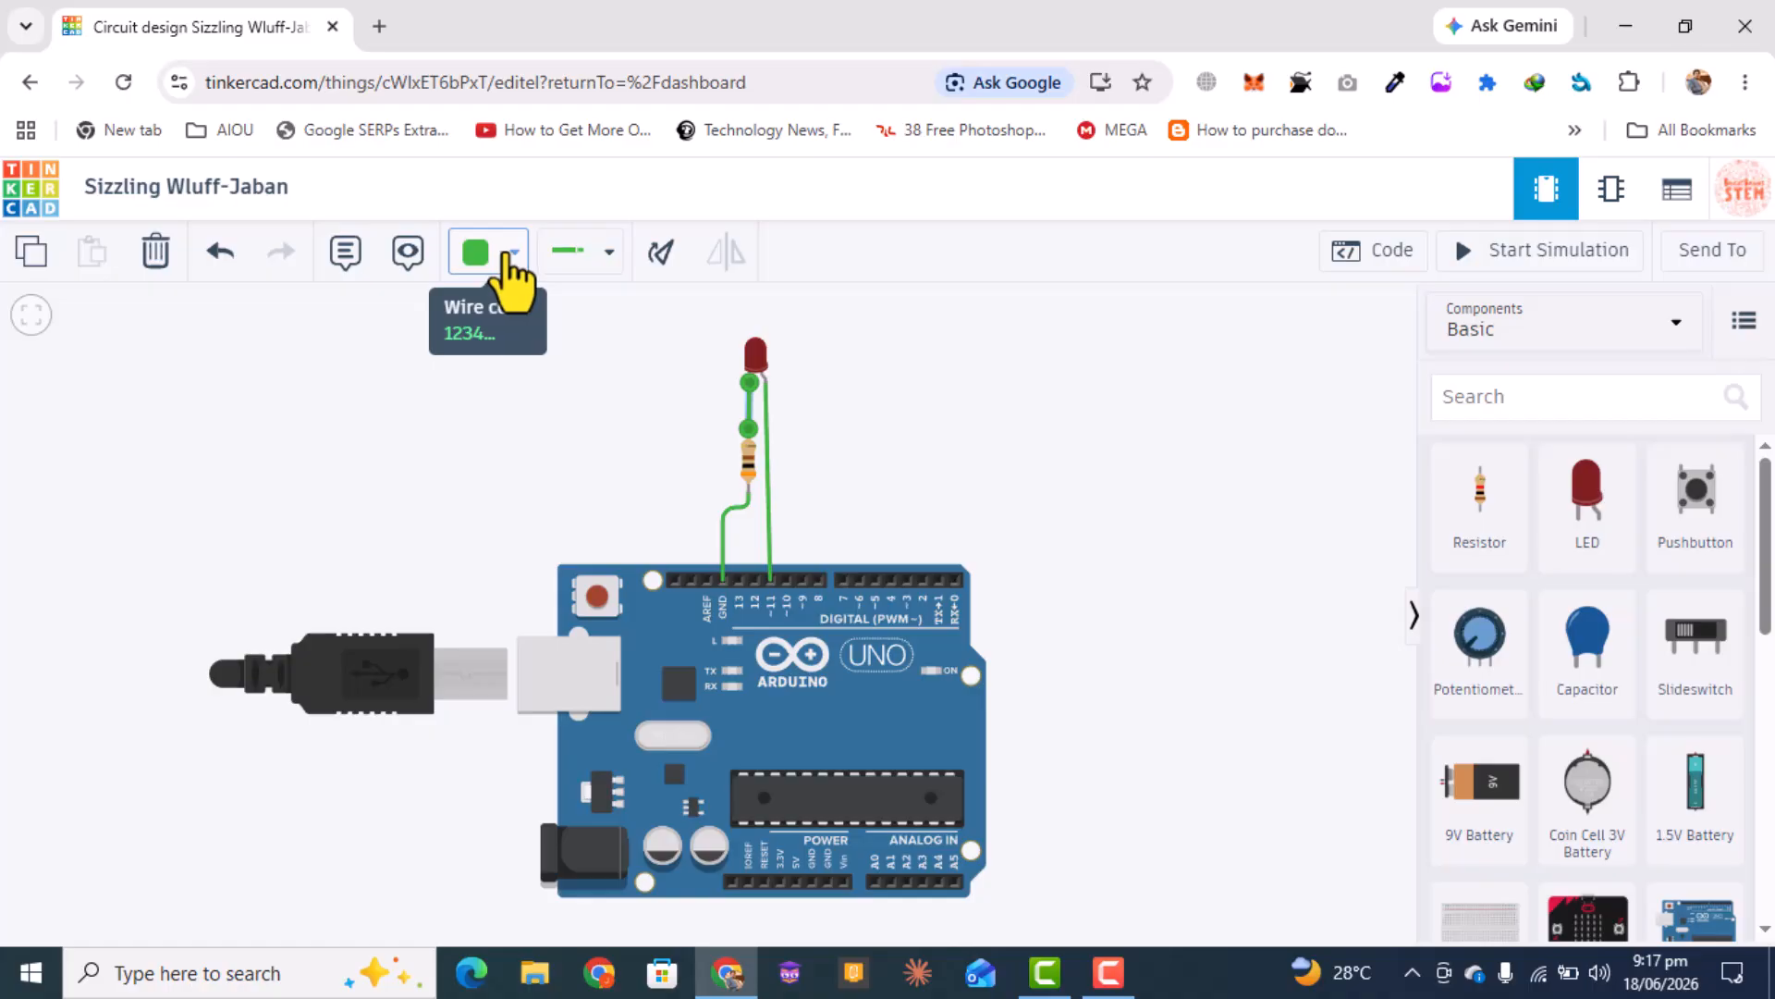
{"action": "left_click", "coordinate": [506, 256]}
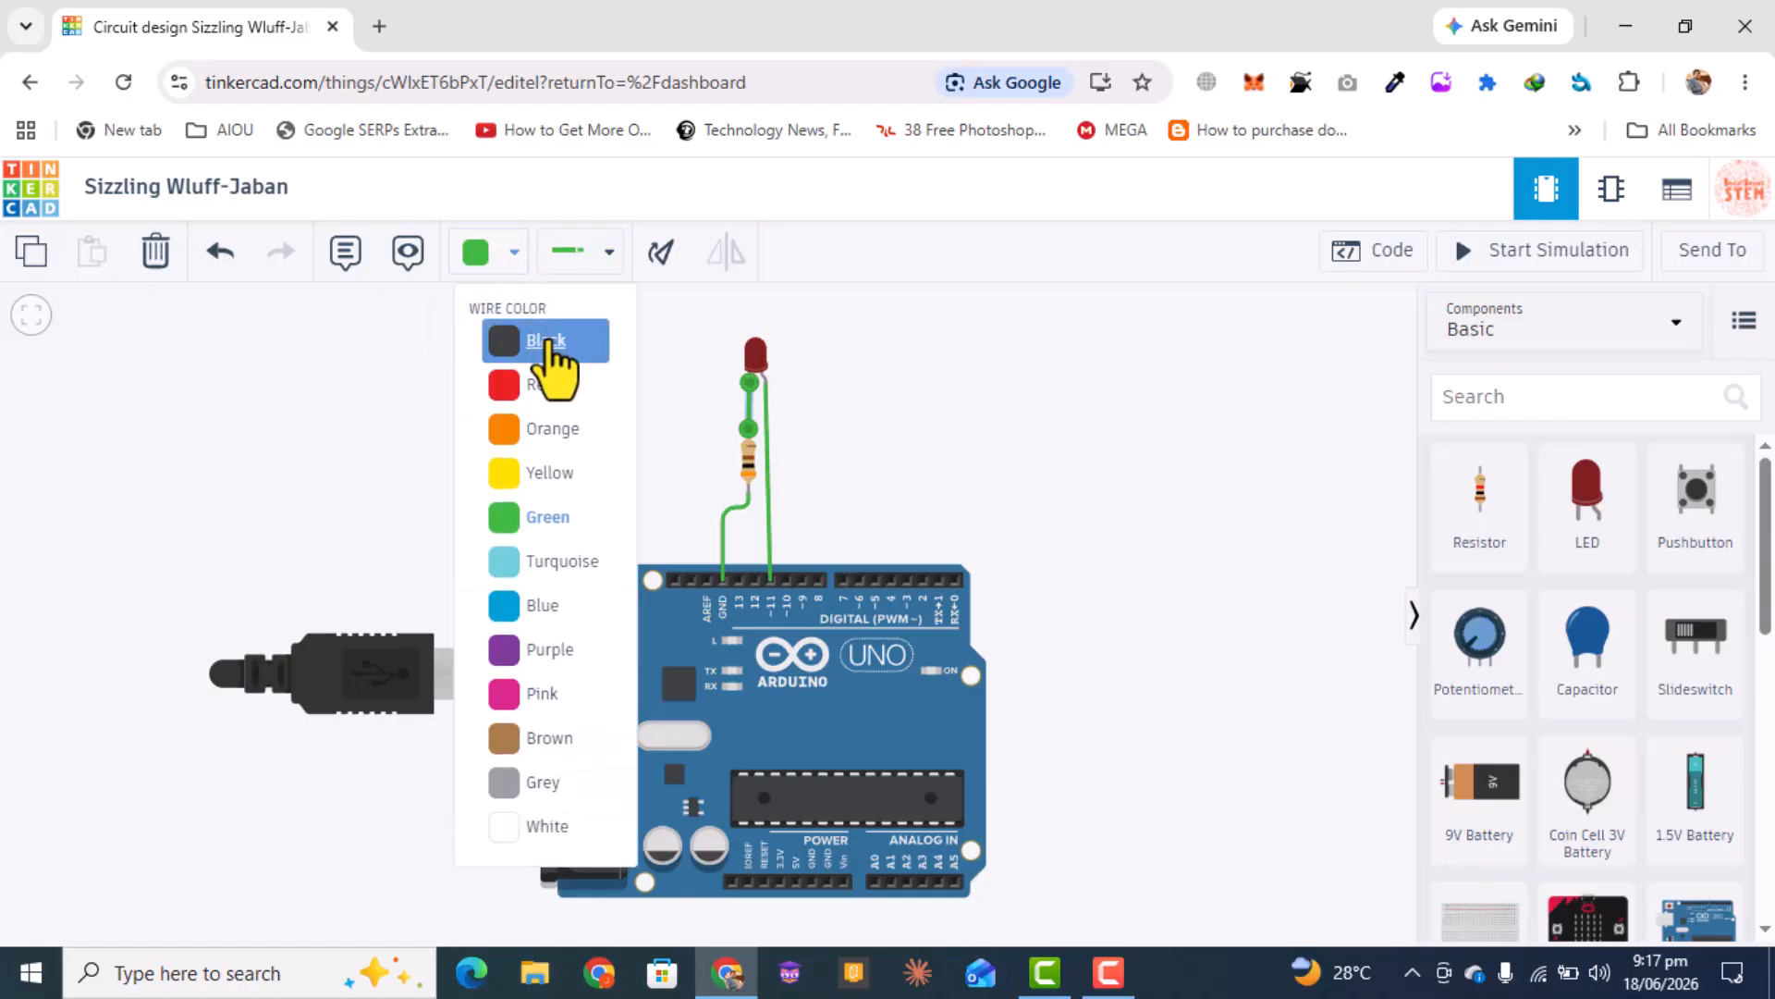
{"action": "left_click", "coordinate": [545, 342]}
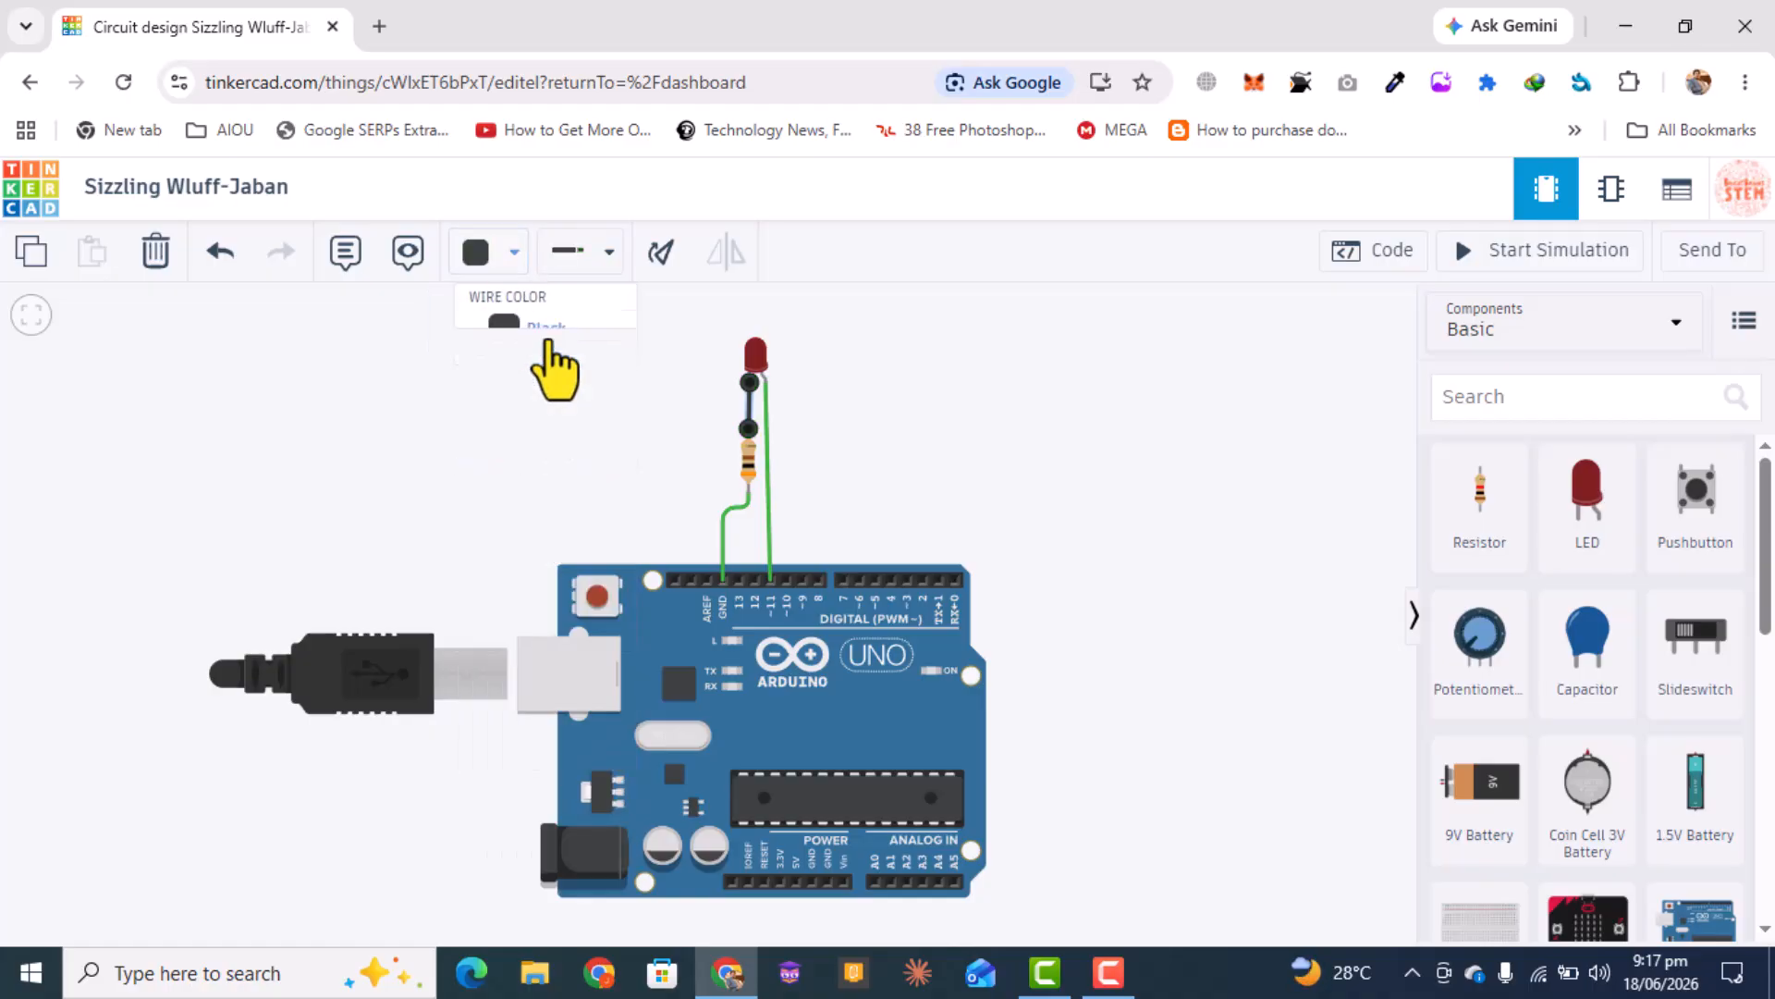
{"action": "left_click", "coordinate": [732, 515]}
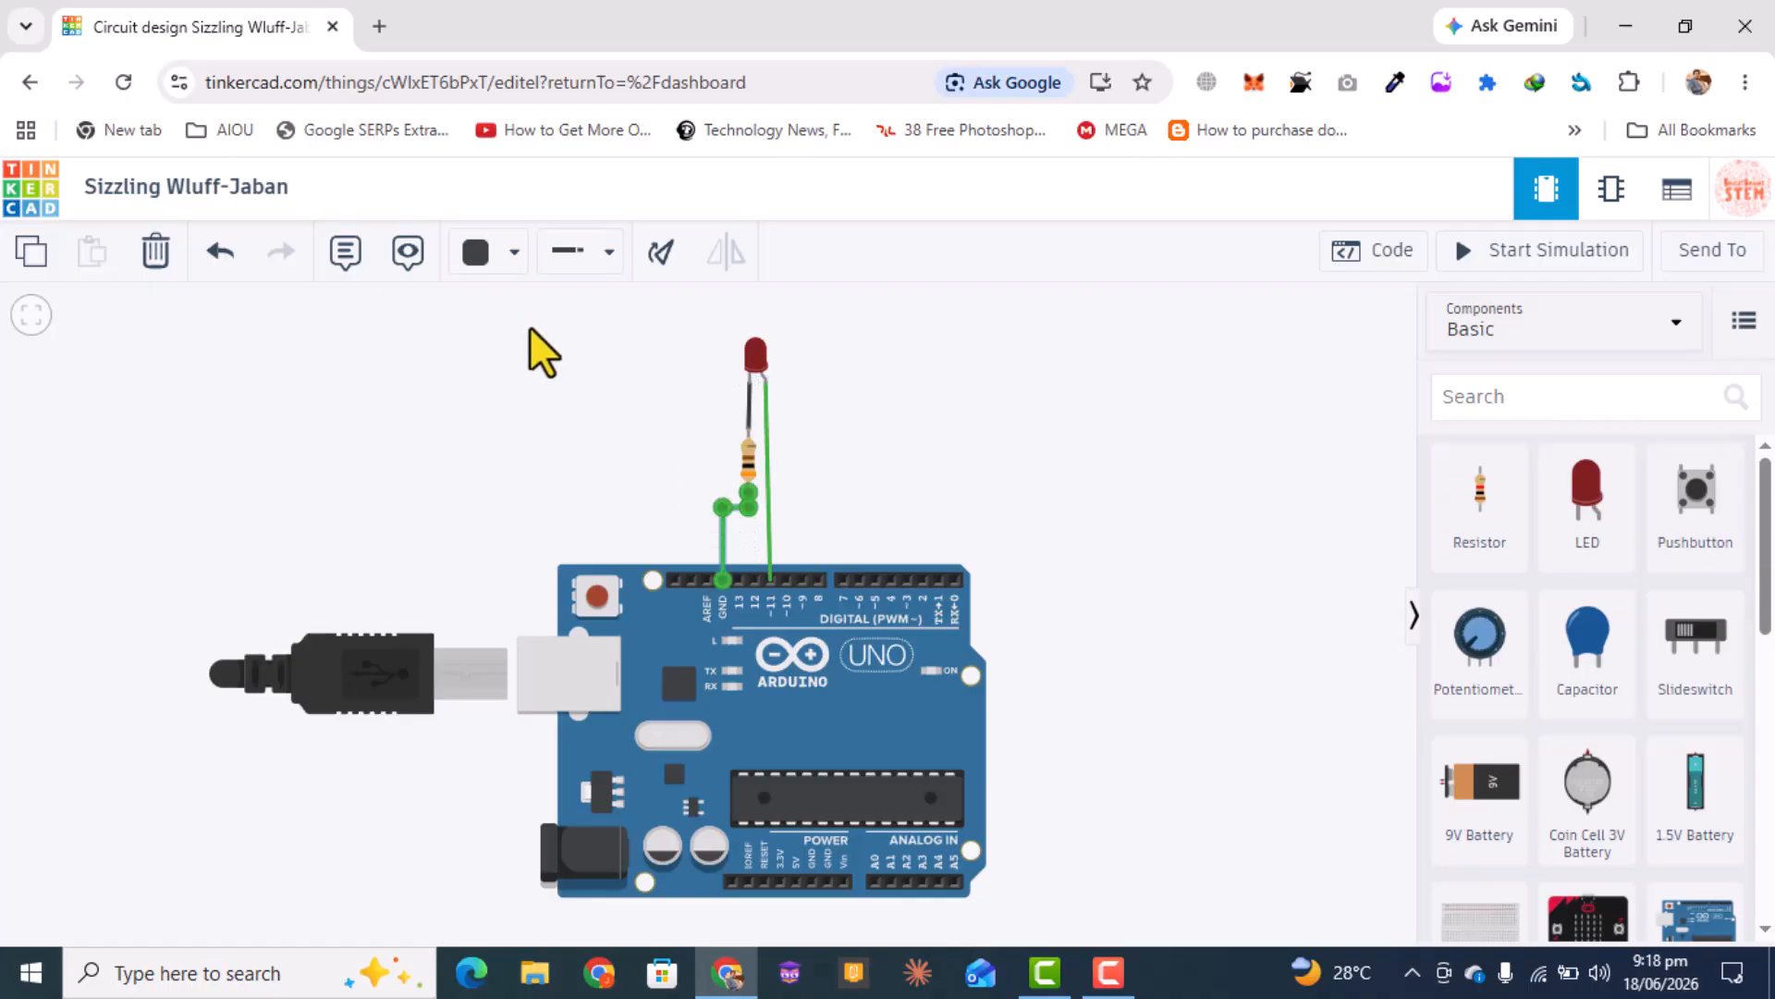
{"action": "left_click", "coordinate": [499, 278]}
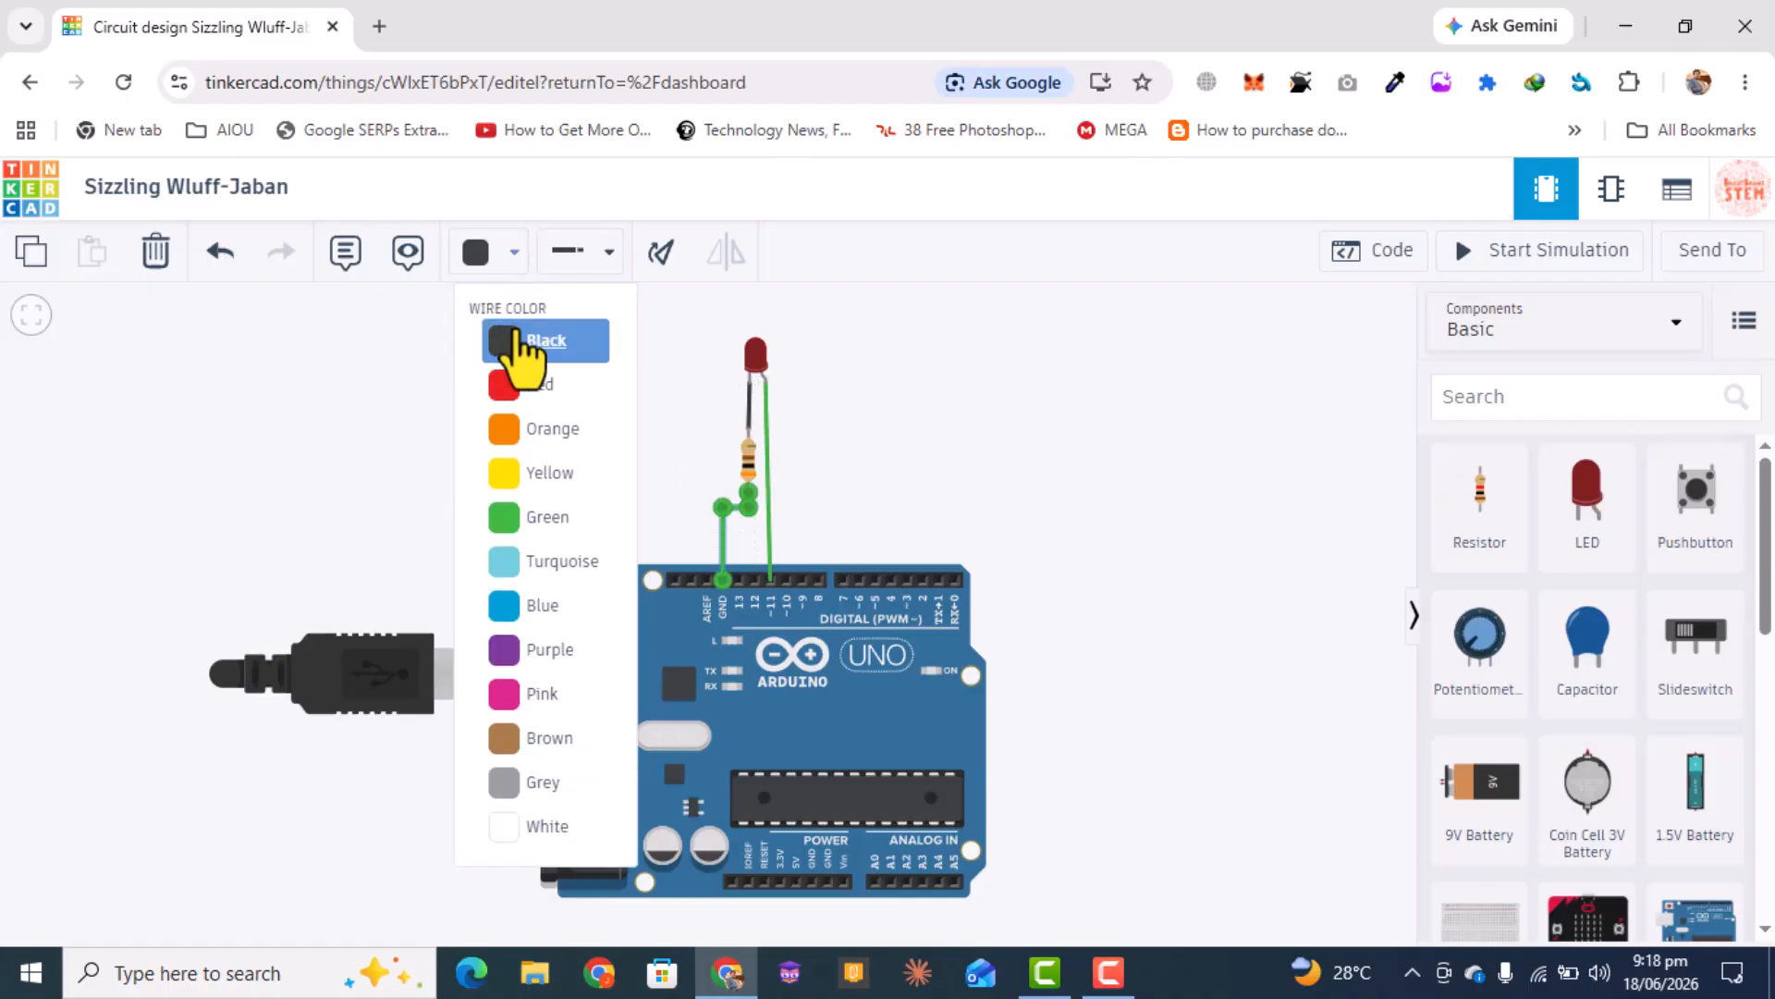
{"action": "left_click", "coordinate": [518, 338]}
- Colour the wire between the LED's anode and pin 11 red
{"action": "left_click", "coordinate": [767, 433]}
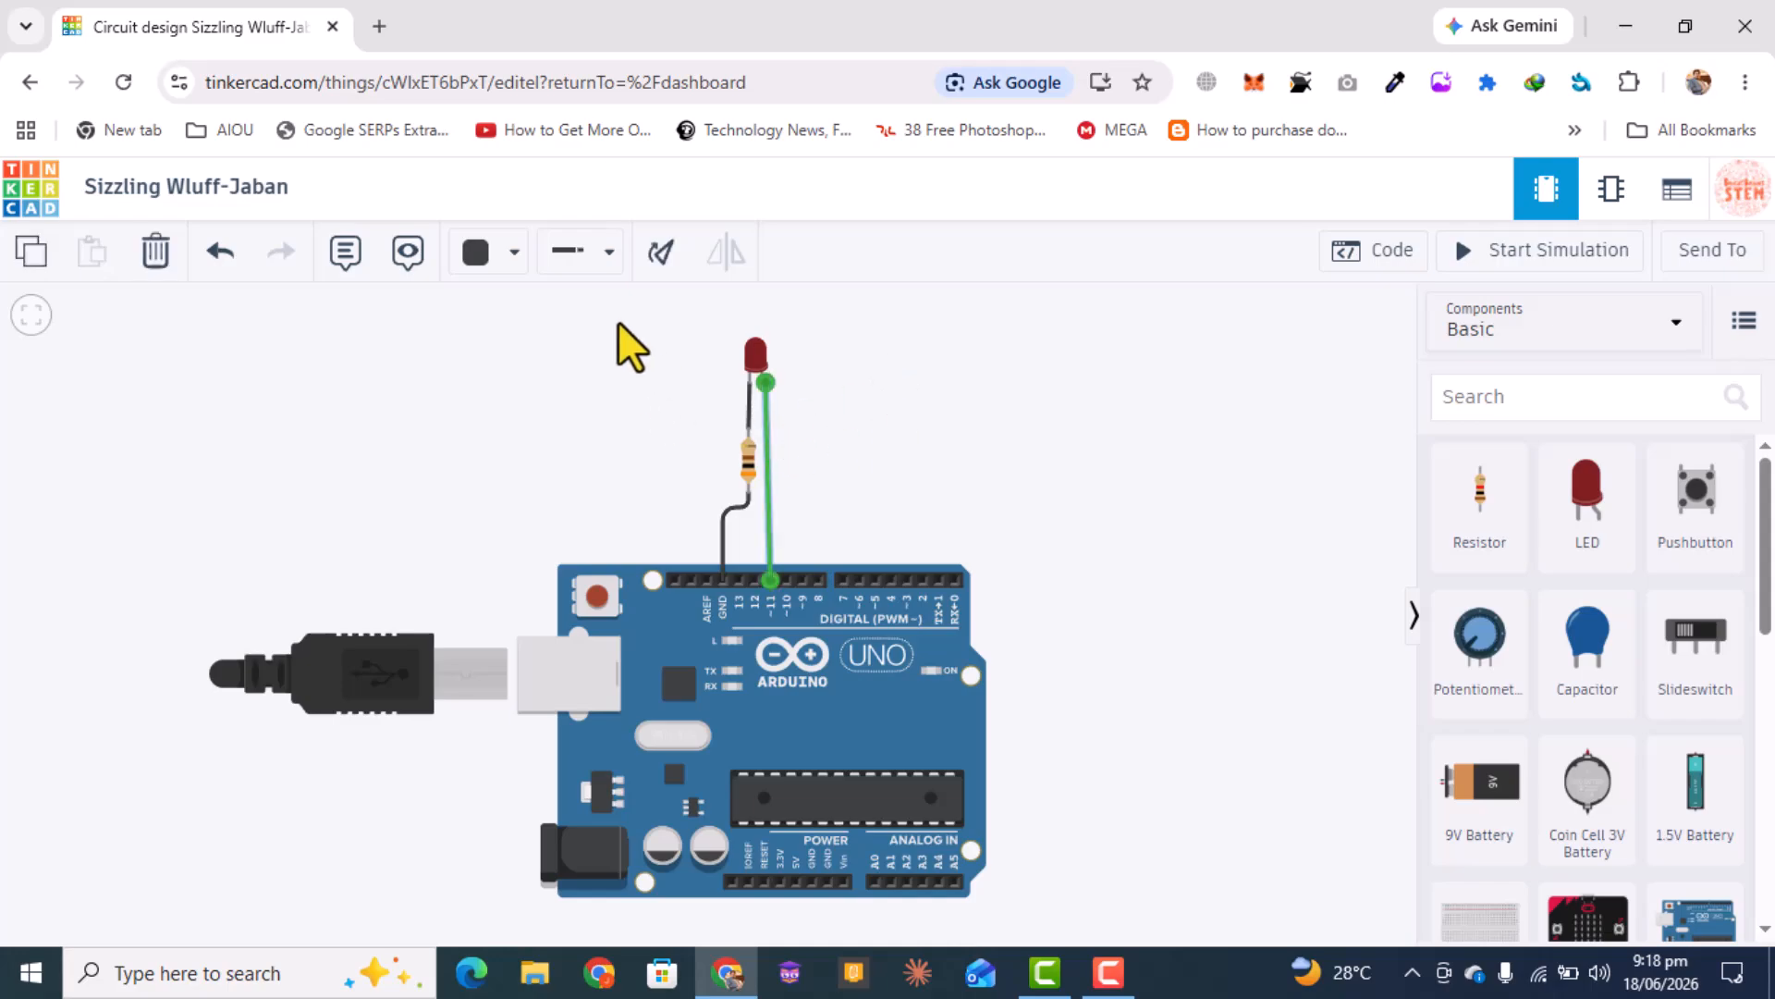
{"action": "left_click", "coordinate": [514, 251]}
{"action": "left_click", "coordinate": [510, 376]}
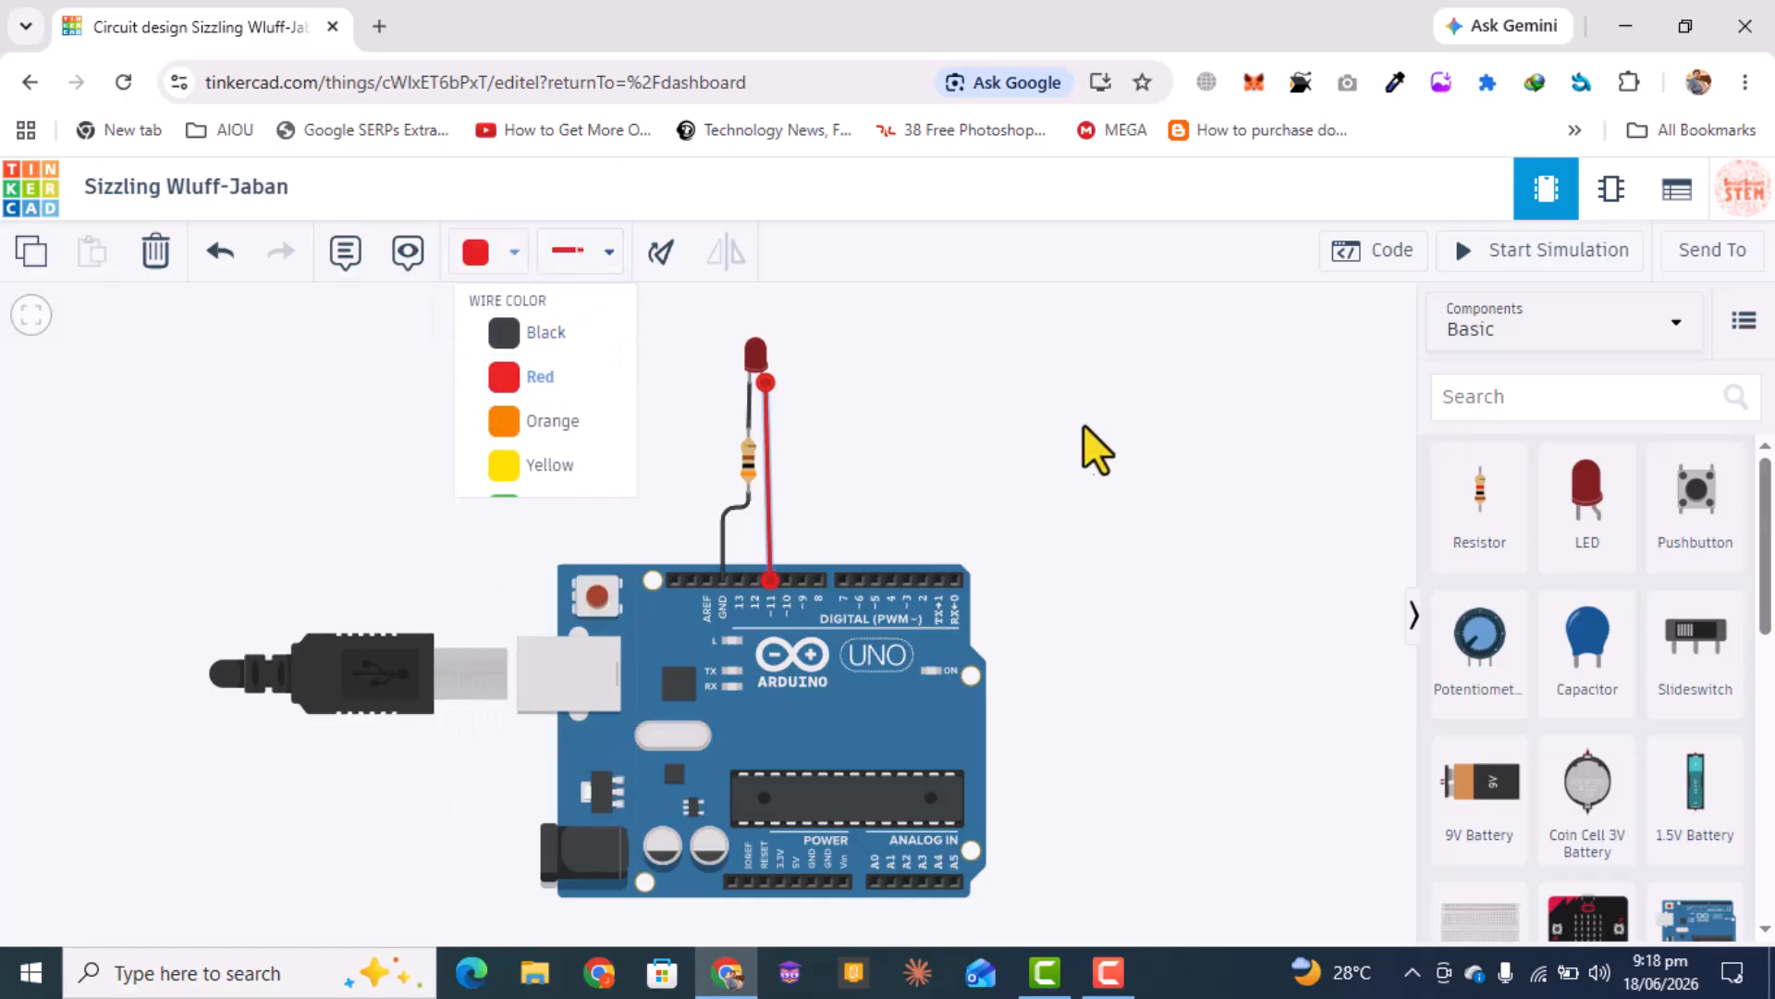
{"action": "left_click", "coordinate": [1022, 444]}
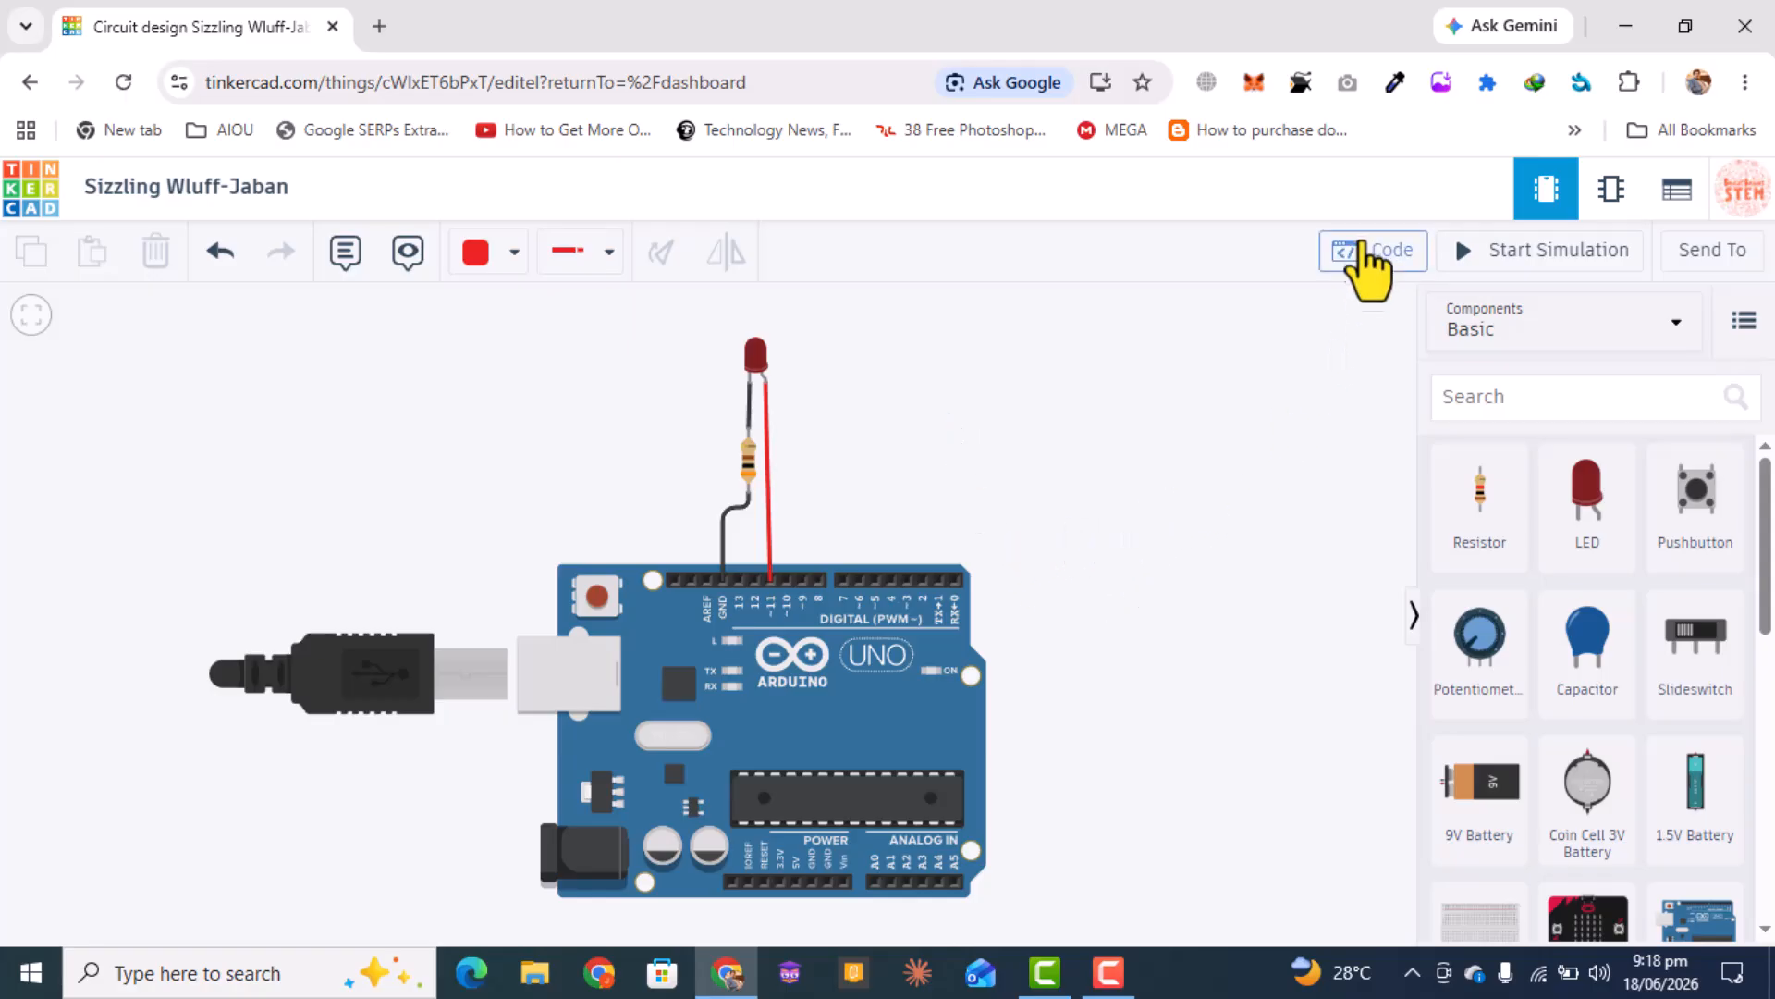
- Open the Arduino's block code and delete the default on start and forever blocks
{"action": "left_click", "coordinate": [1369, 270]}
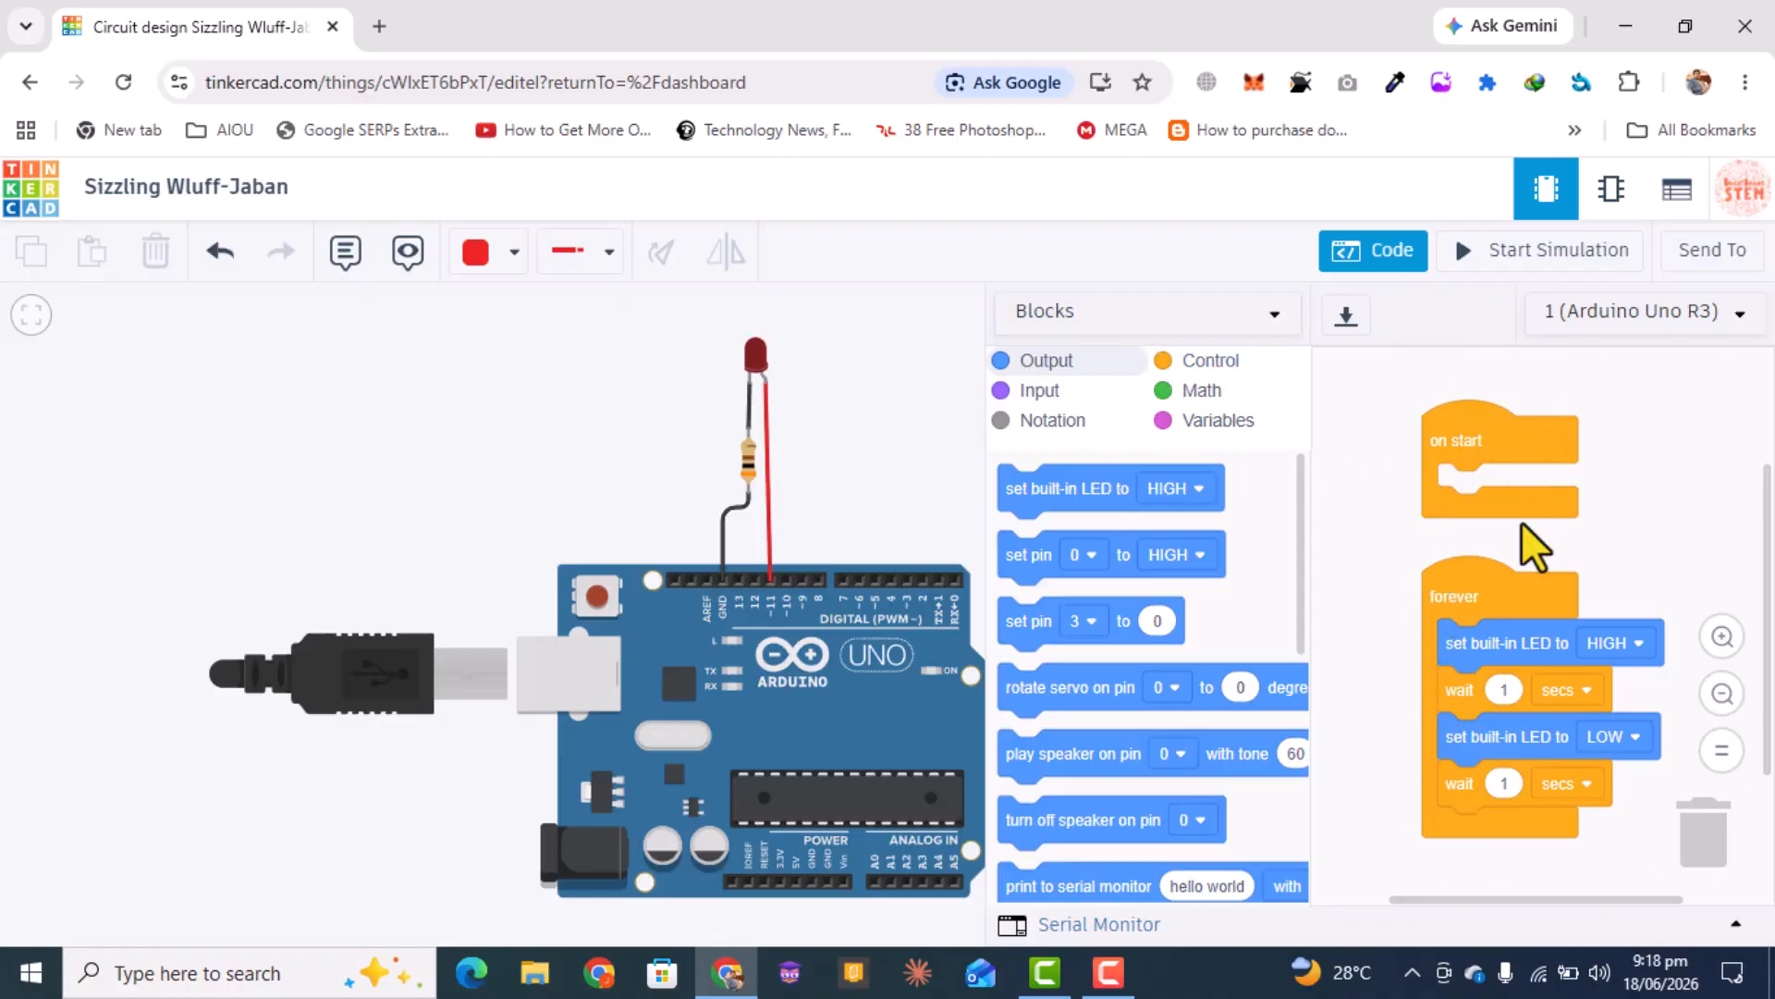
{"action": "left_click_drag", "start_coordinate": [1499, 448], "coordinate": [1165, 557]}
{"action": "left_click_drag", "start_coordinate": [1464, 598], "coordinate": [1202, 581]}
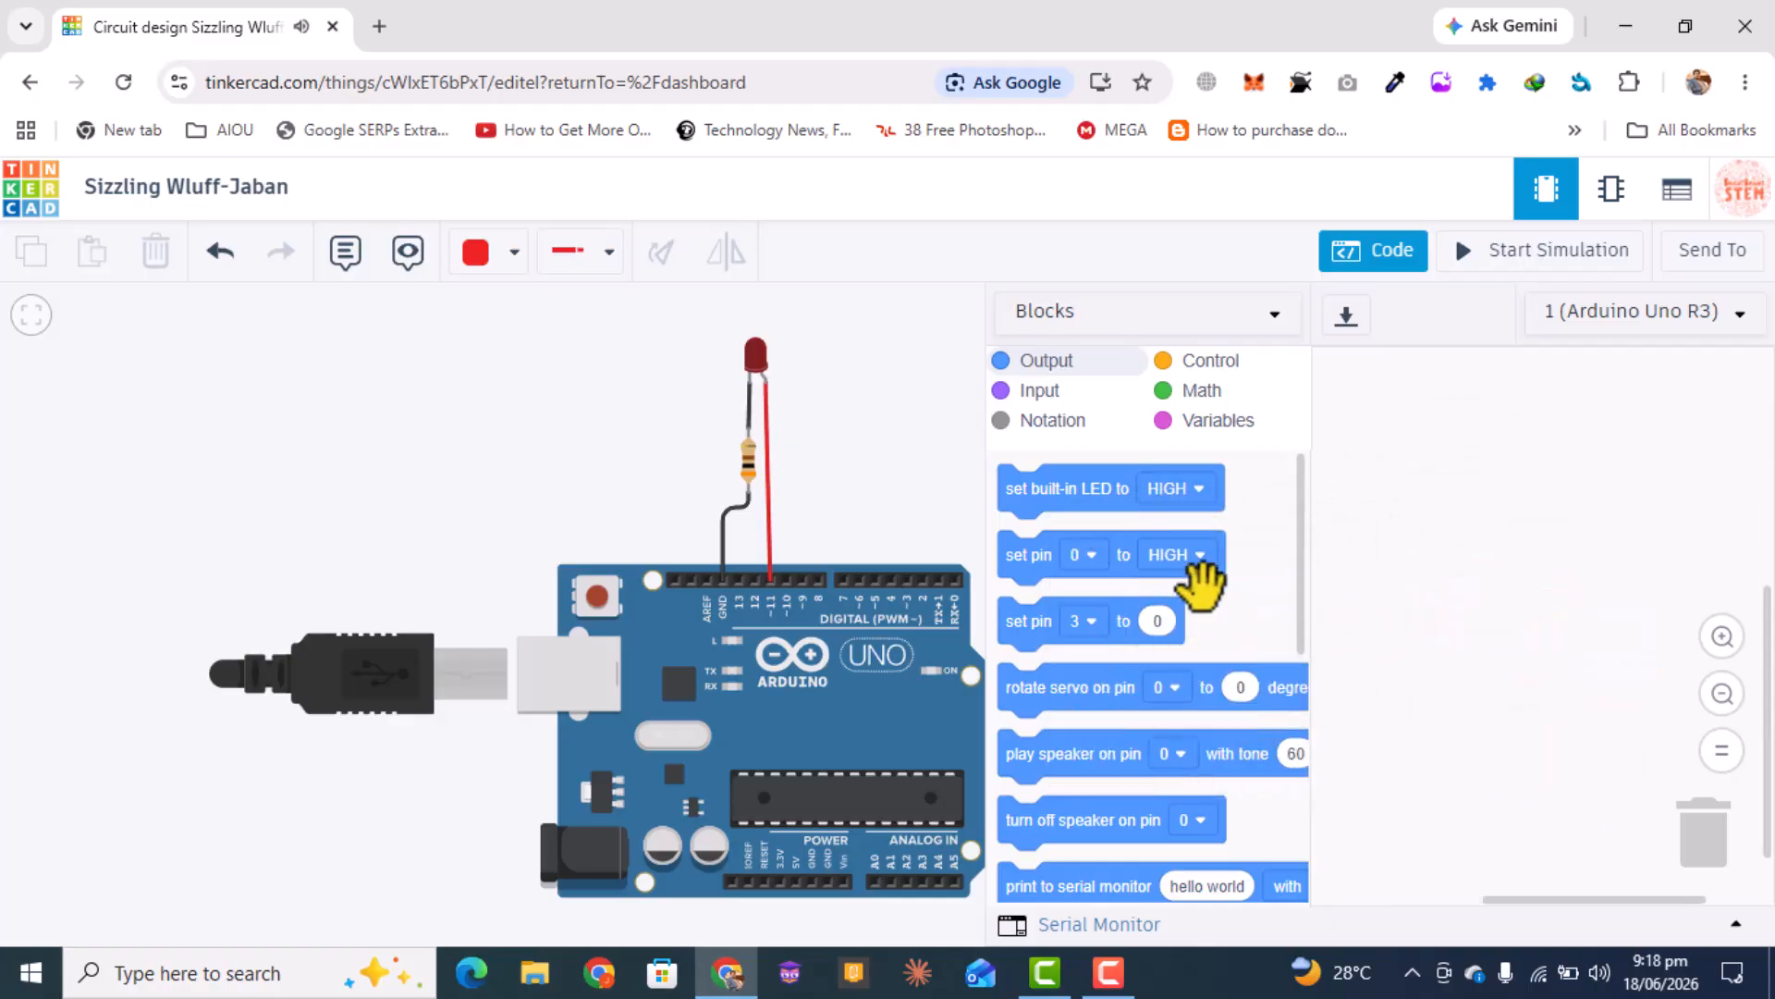
- In Blocks mode, build a code stack that sets pin 11 to HIGH and waits 1 second
{"action": "left_click", "coordinate": [1133, 313]}
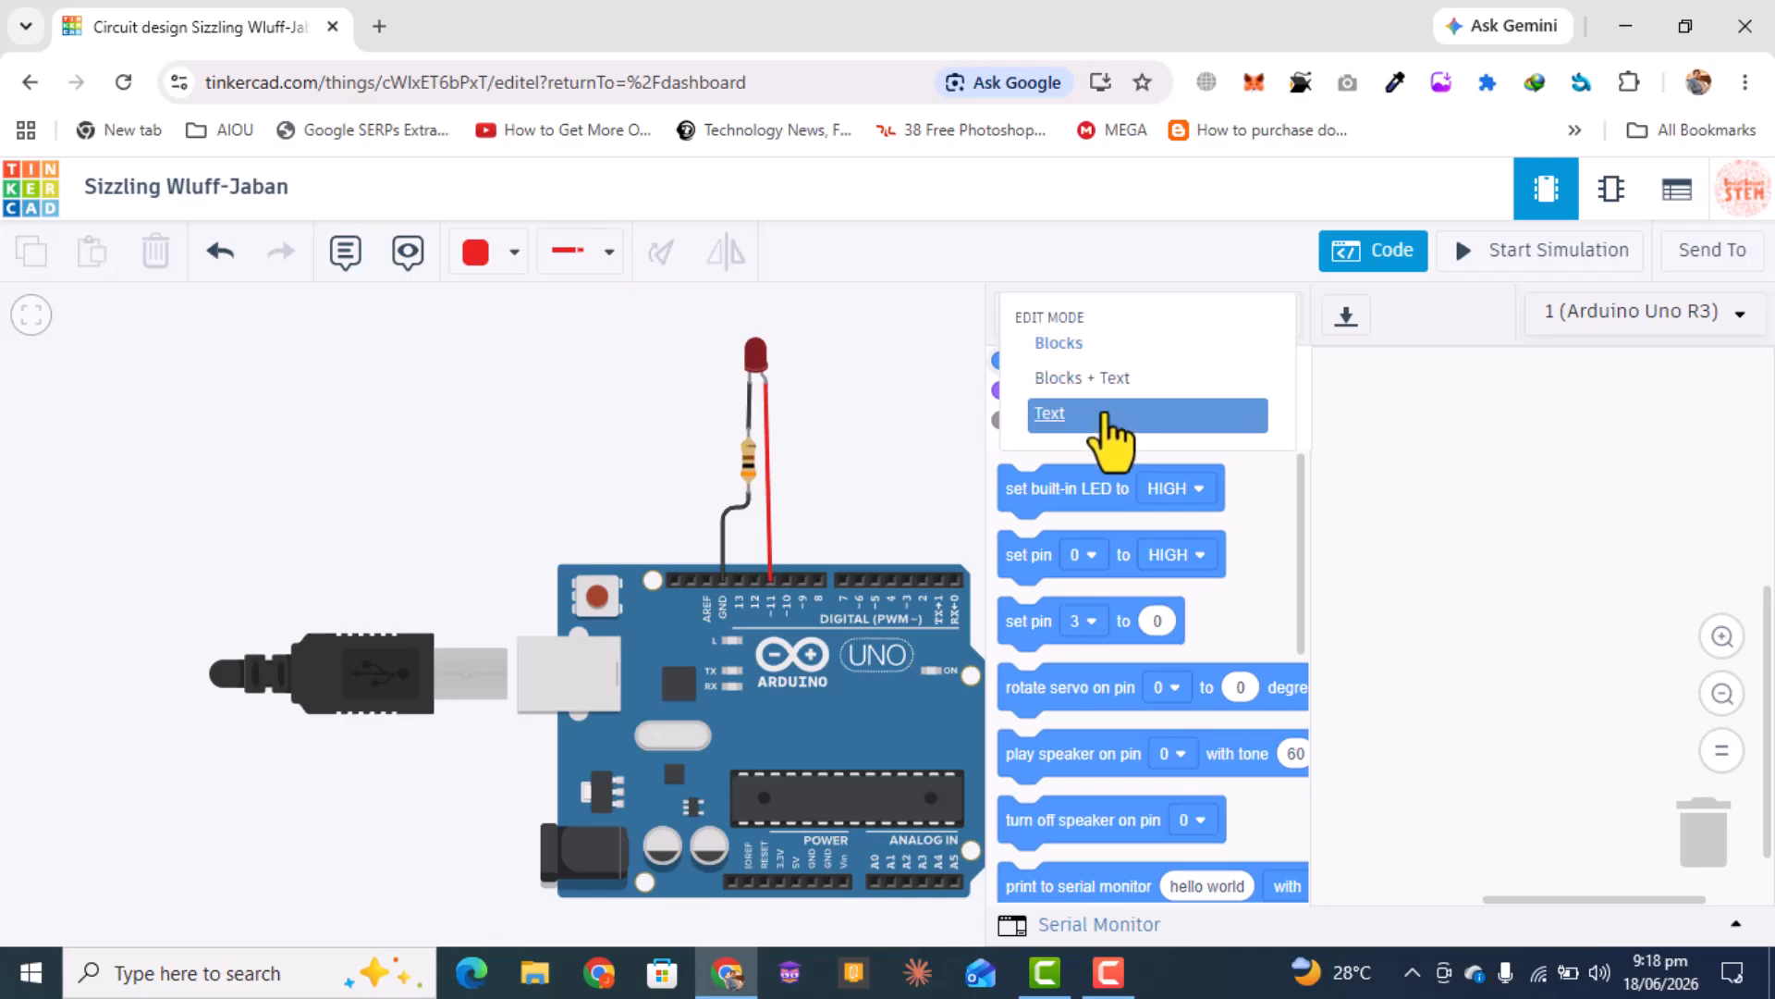
{"action": "left_click", "coordinate": [1040, 344]}
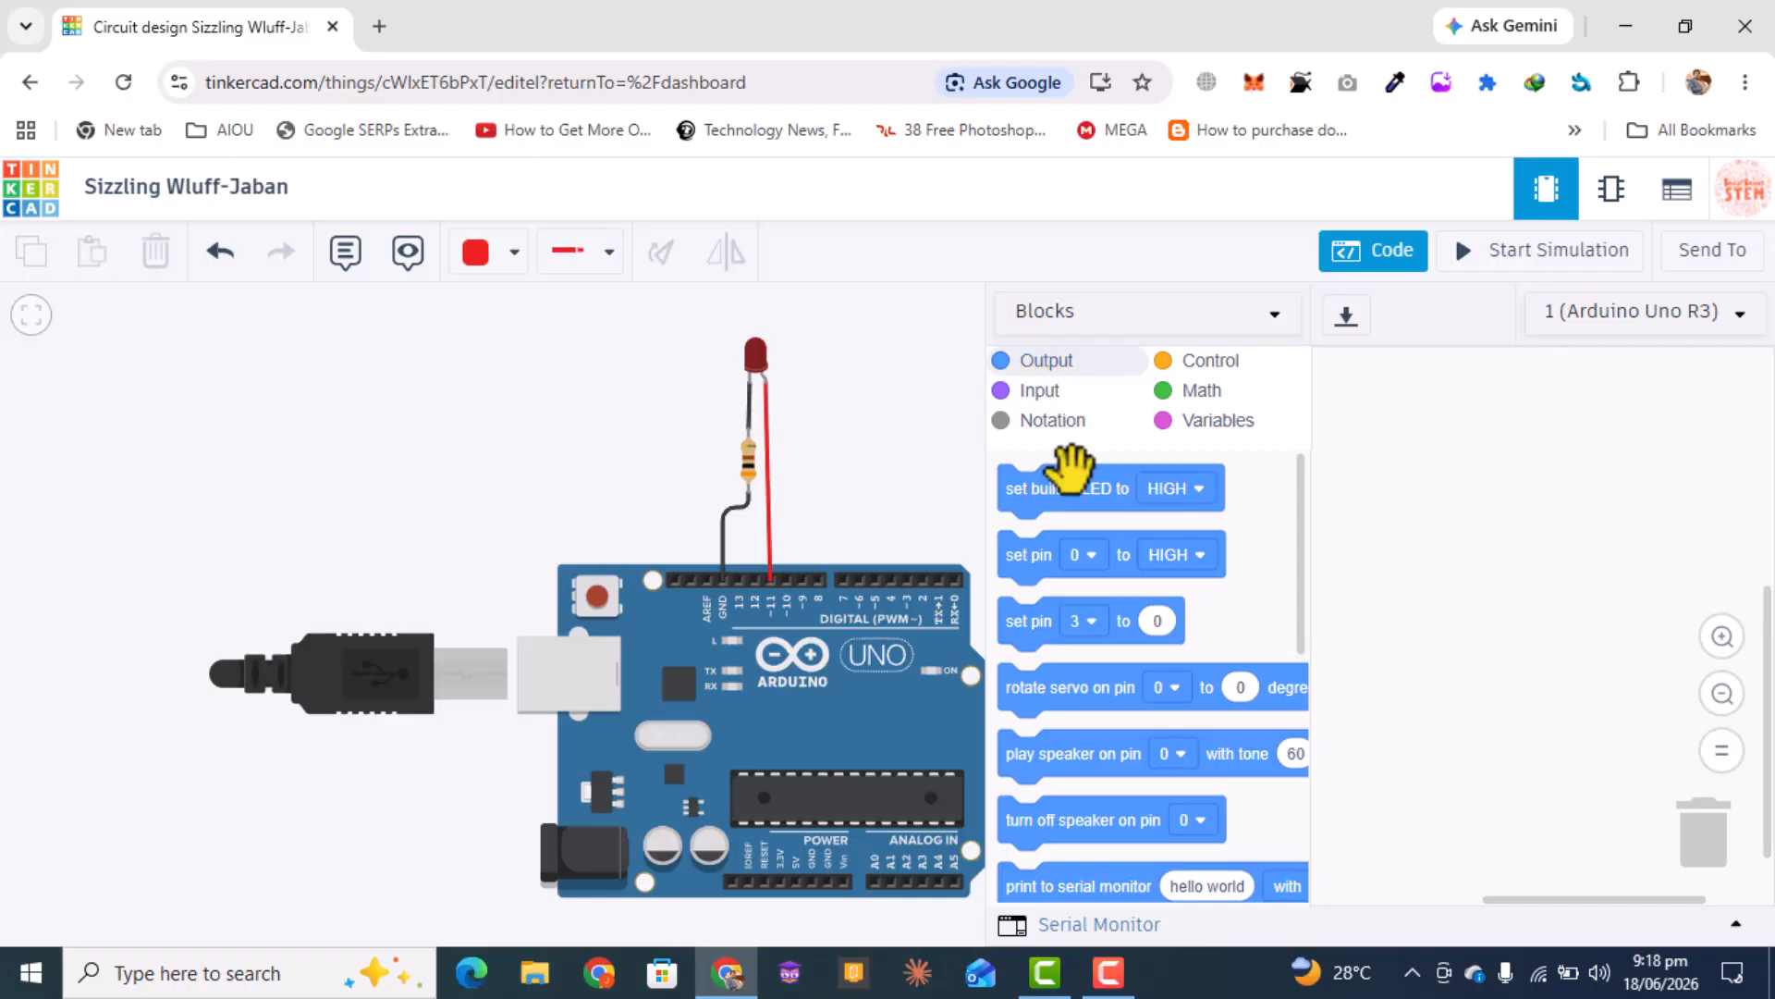
{"action": "left_click_drag", "start_coordinate": [1114, 578], "coordinate": [1416, 430]}
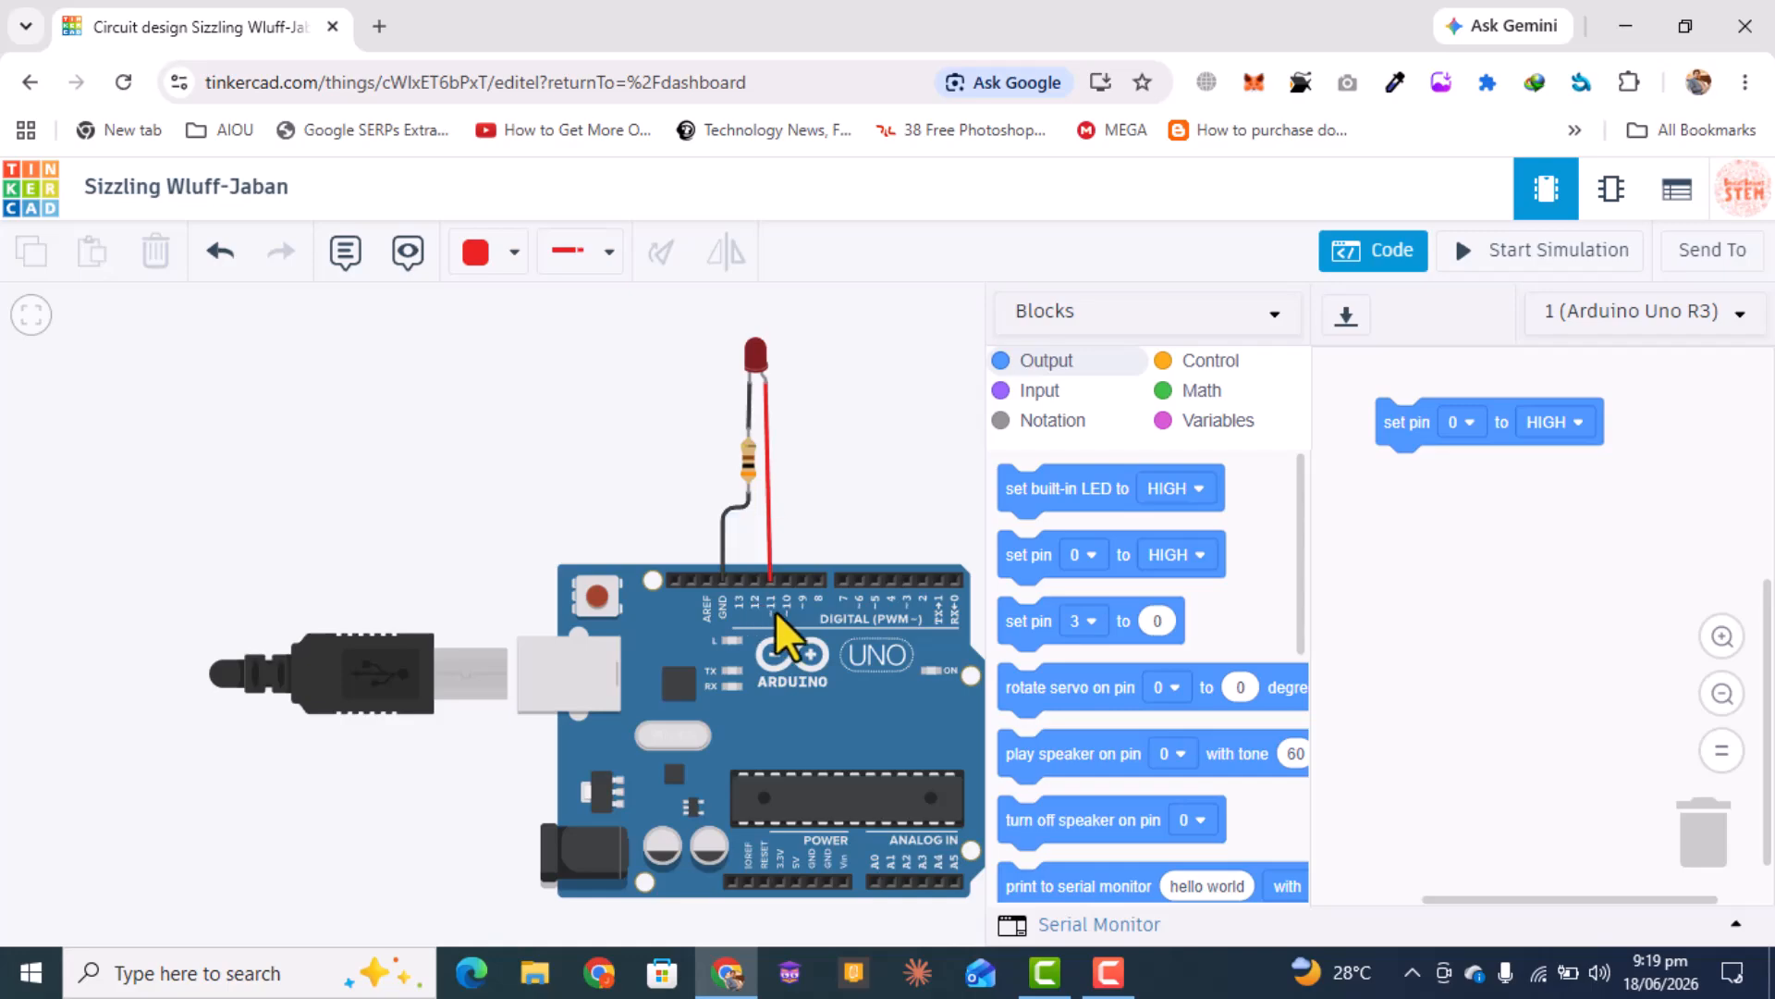
{"action": "left_click", "coordinate": [1466, 422]}
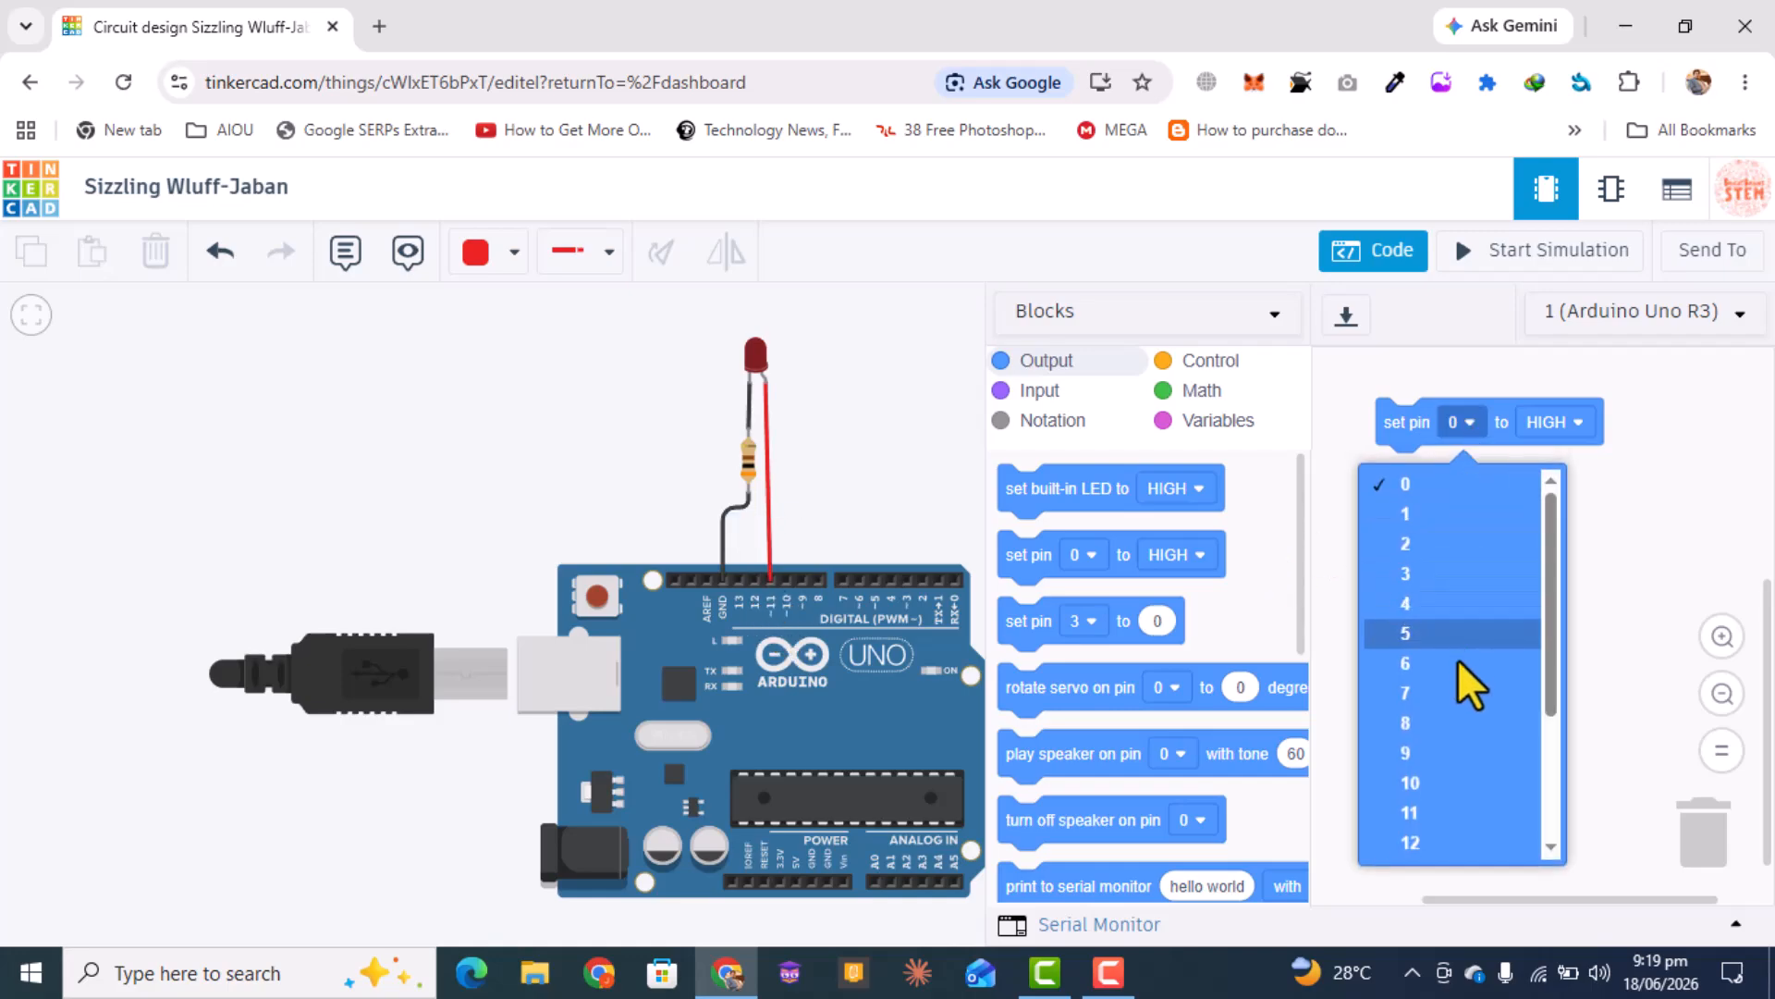
{"action": "left_click", "coordinate": [1451, 810]}
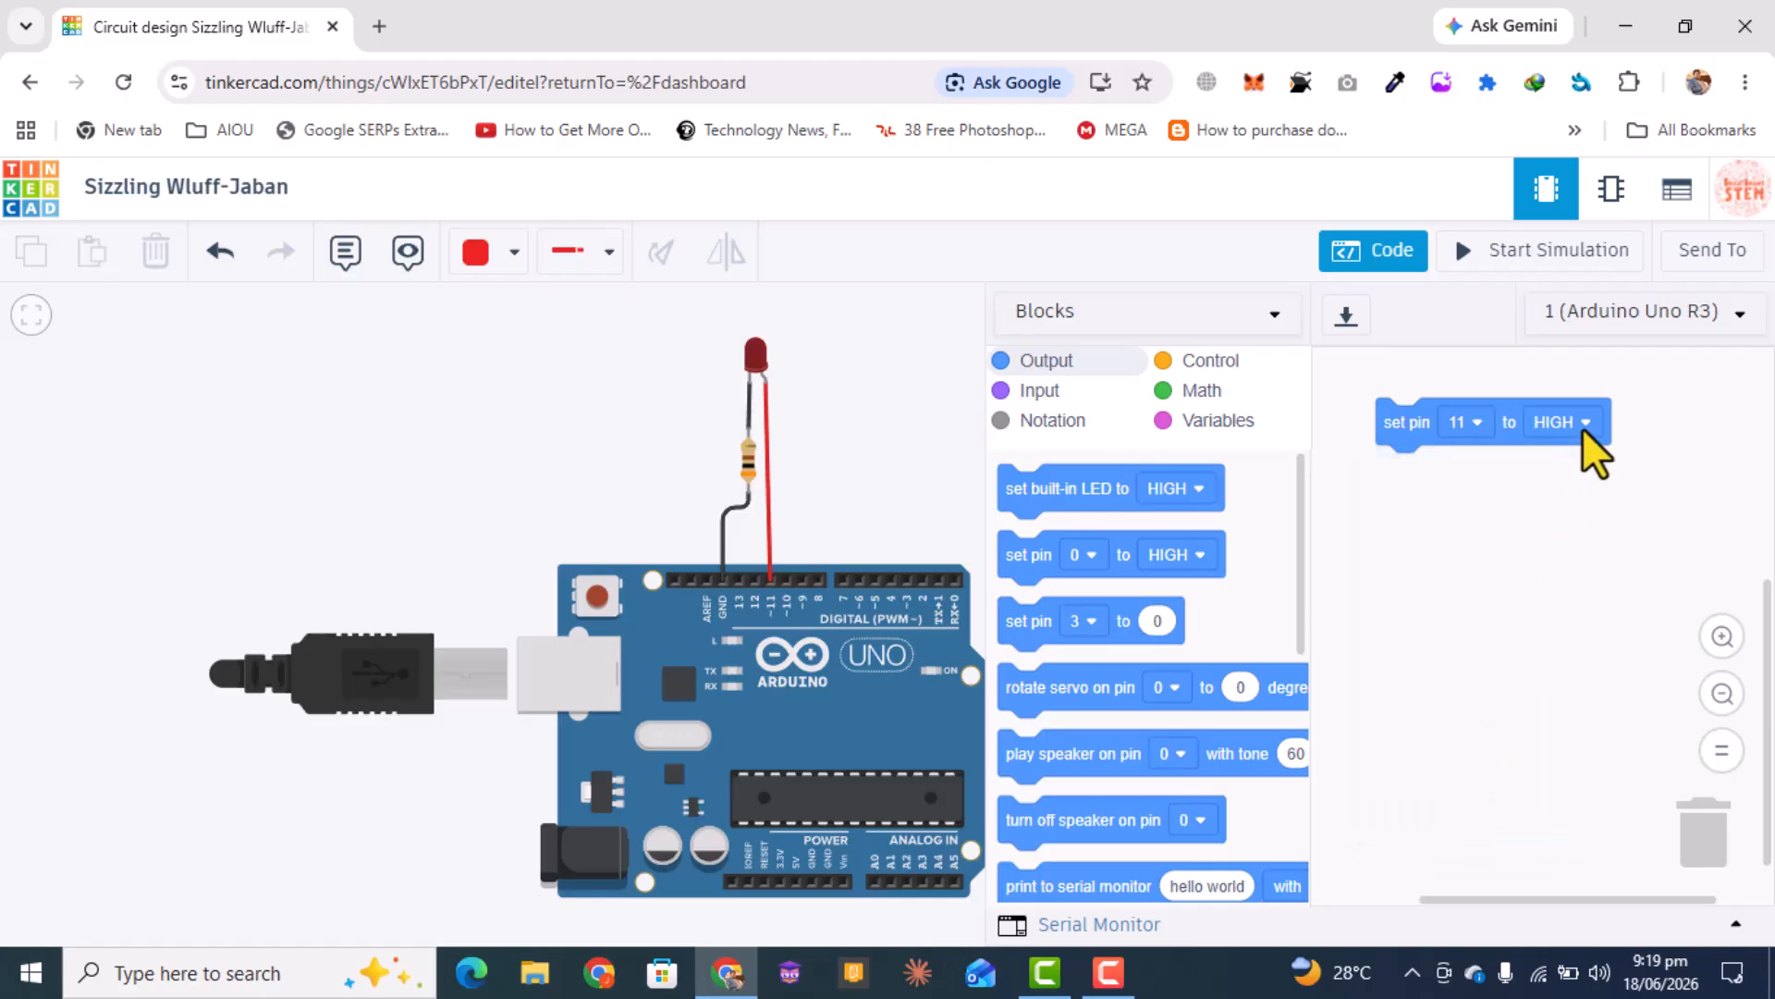
{"action": "left_click", "coordinate": [1223, 362]}
{"action": "left_click_drag", "start_coordinate": [1020, 749], "coordinate": [1395, 486]}
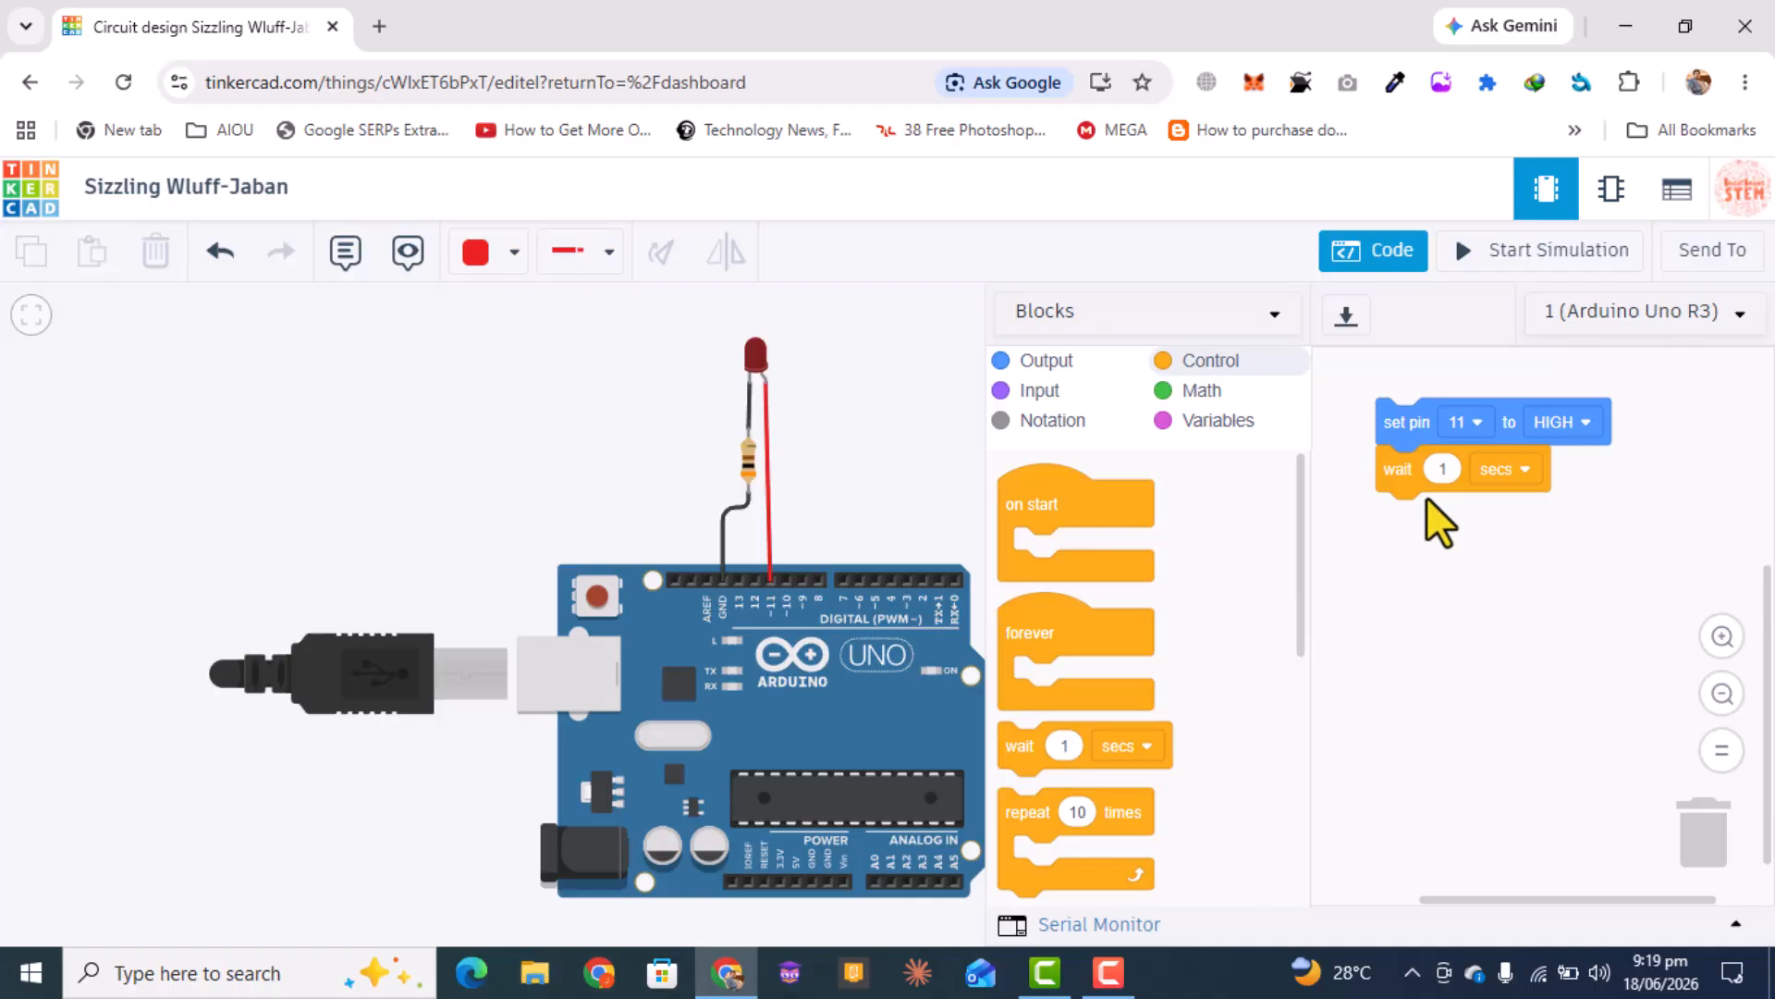
- Extend the code stack with a block setting pin 11 to LOW, followed by a 1-second wait
{"action": "left_click", "coordinate": [1054, 363]}
{"action": "left_click_drag", "start_coordinate": [1023, 554], "coordinate": [1398, 534]}
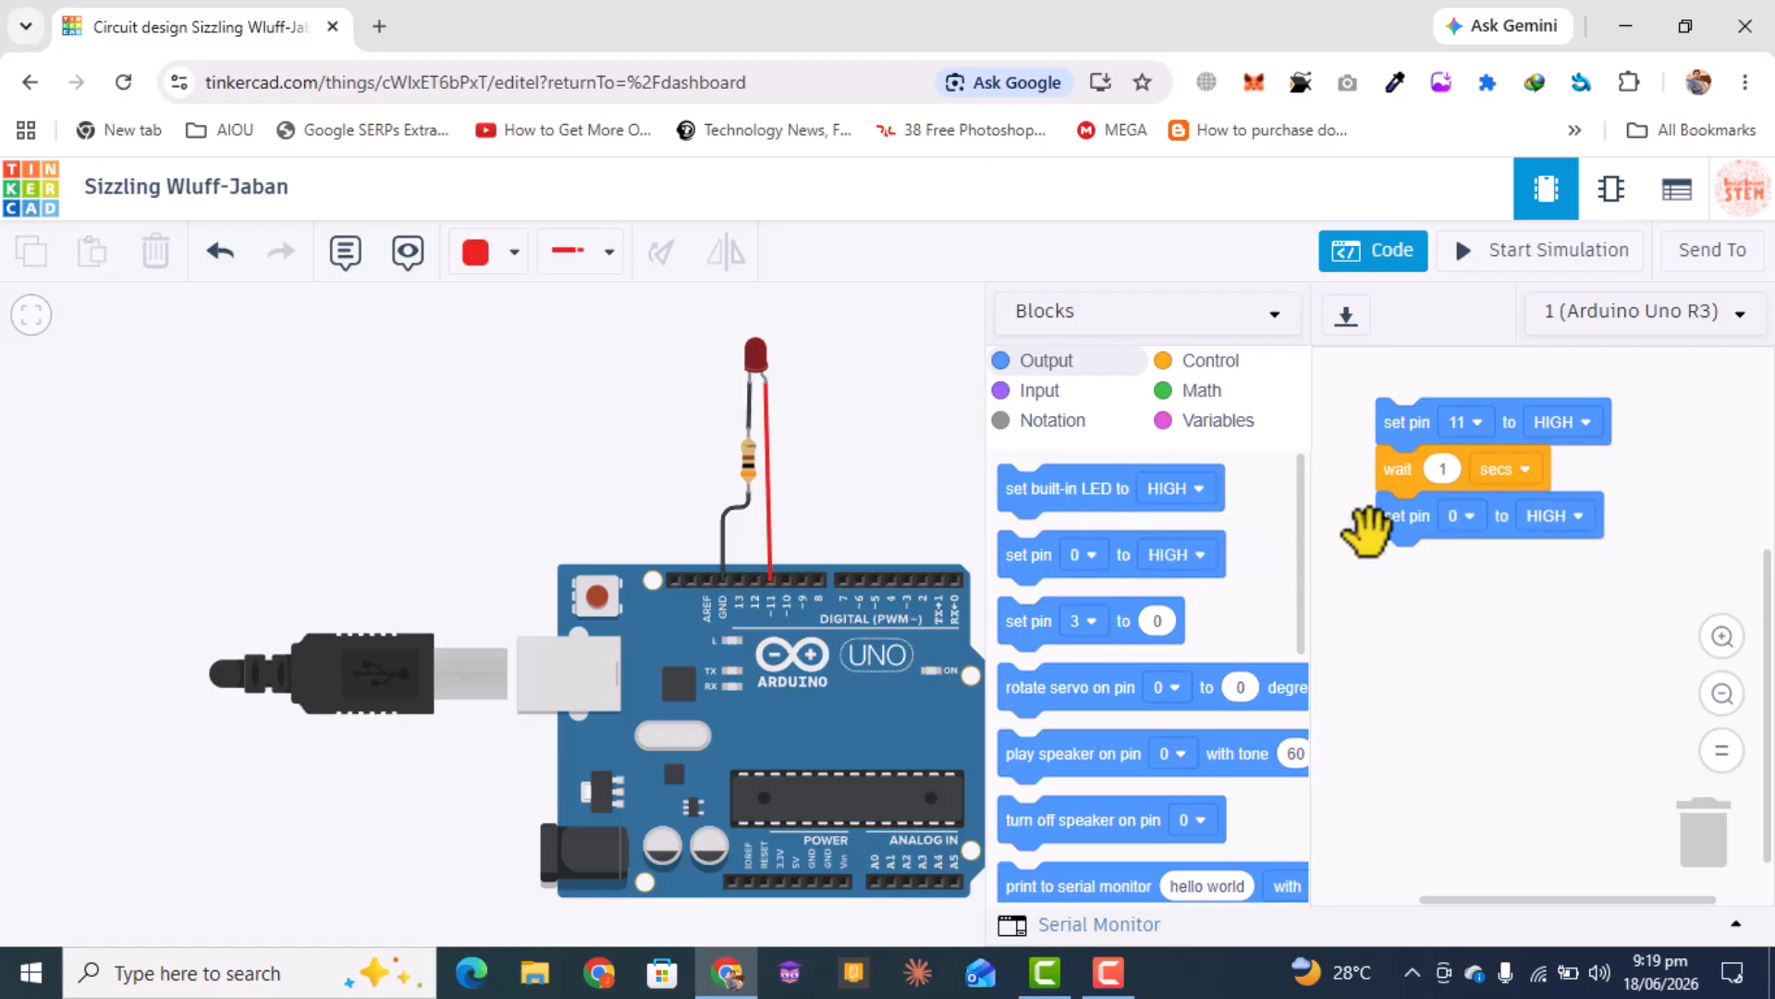
{"action": "left_click", "coordinate": [1463, 513]}
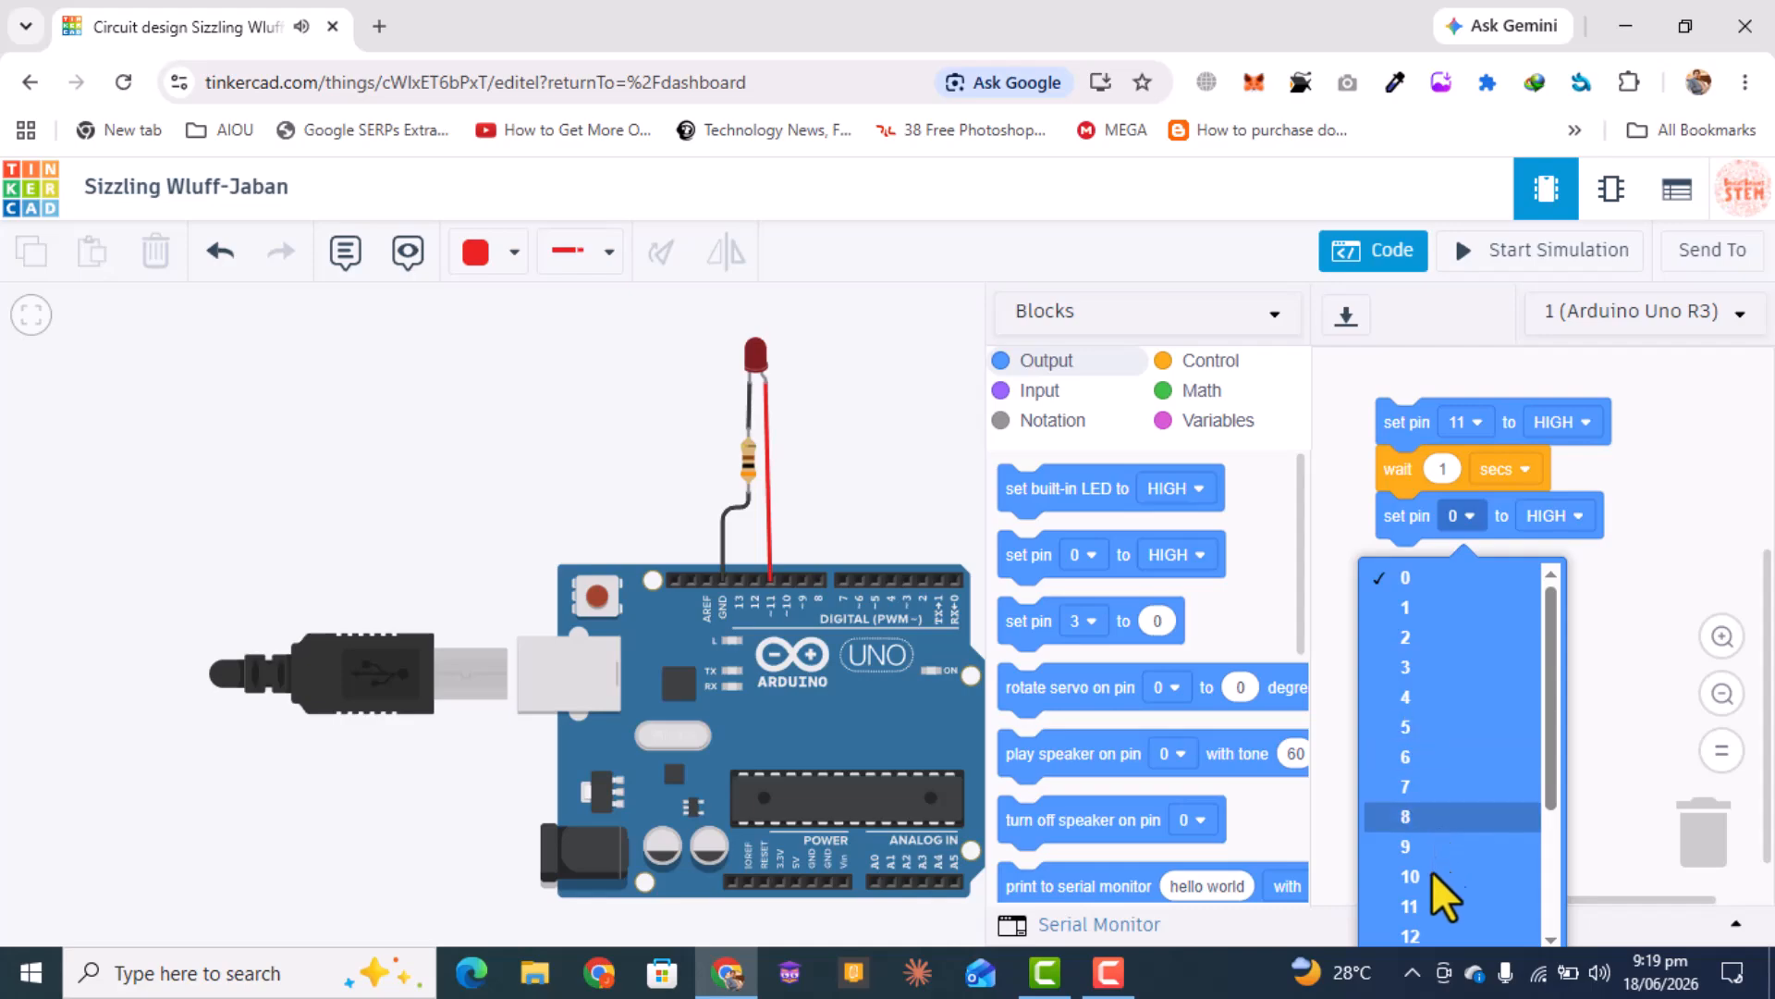
{"action": "left_click", "coordinate": [1448, 908]}
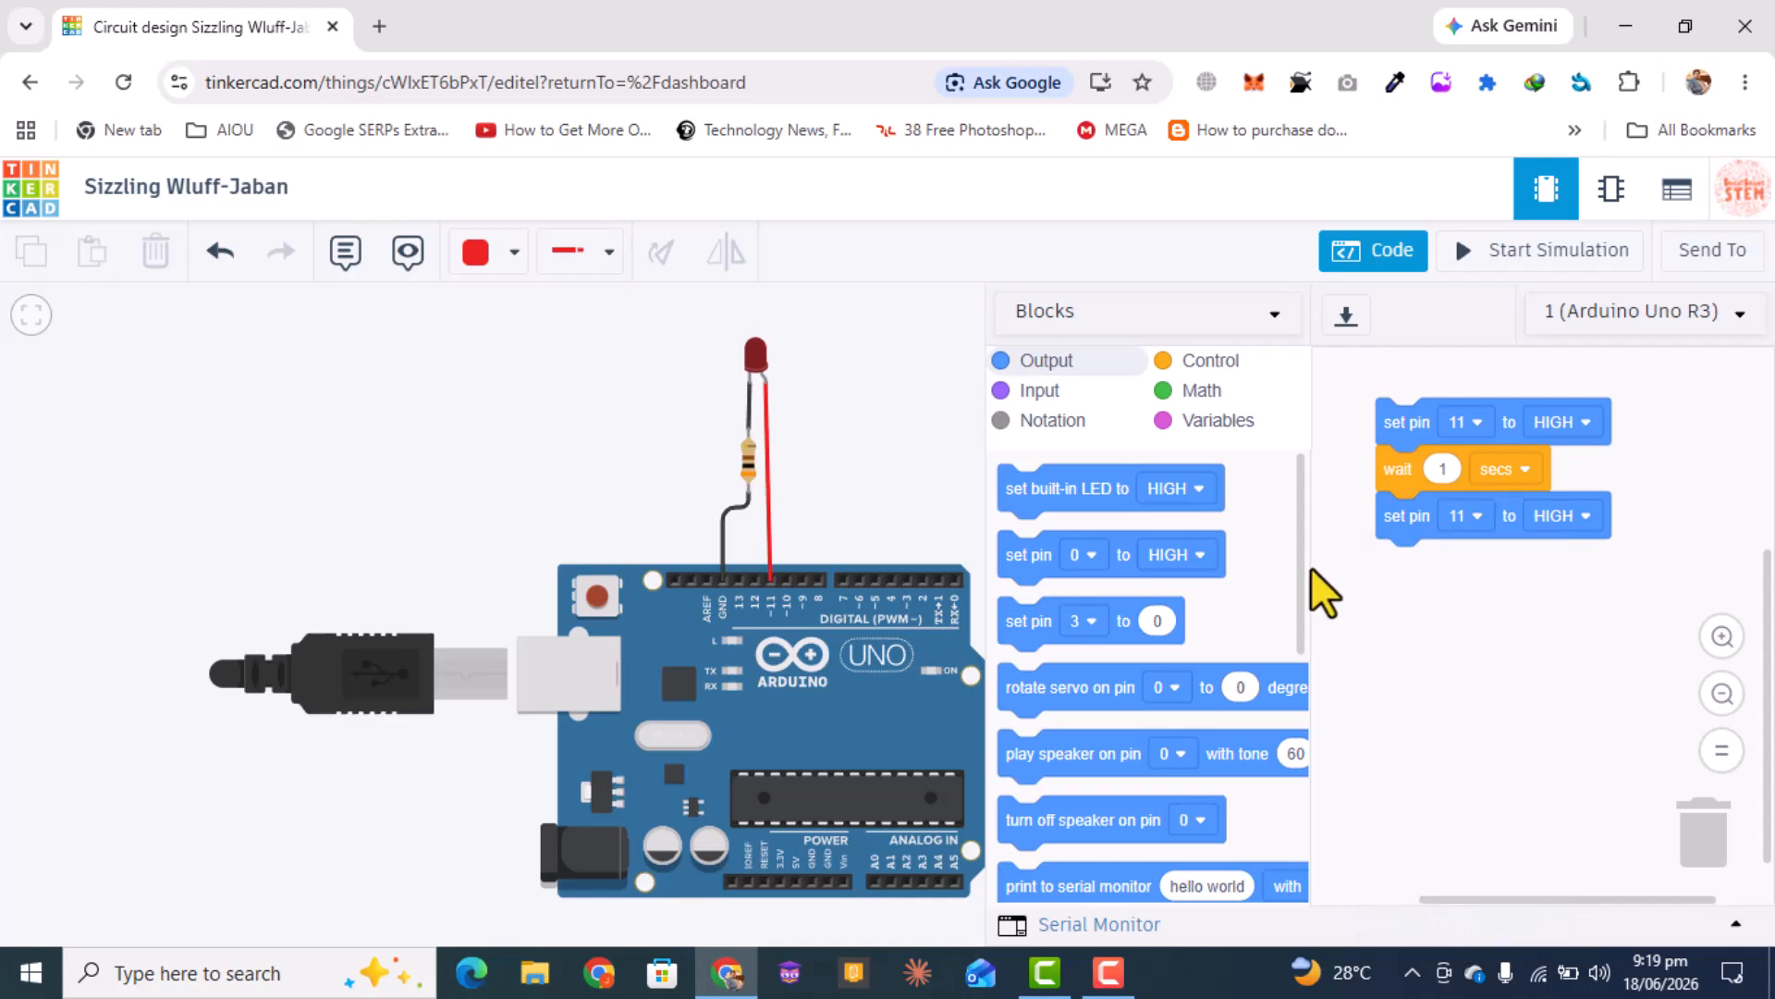
{"action": "left_click", "coordinate": [1234, 361]}
{"action": "left_click_drag", "start_coordinate": [1038, 745], "coordinate": [1405, 569]}
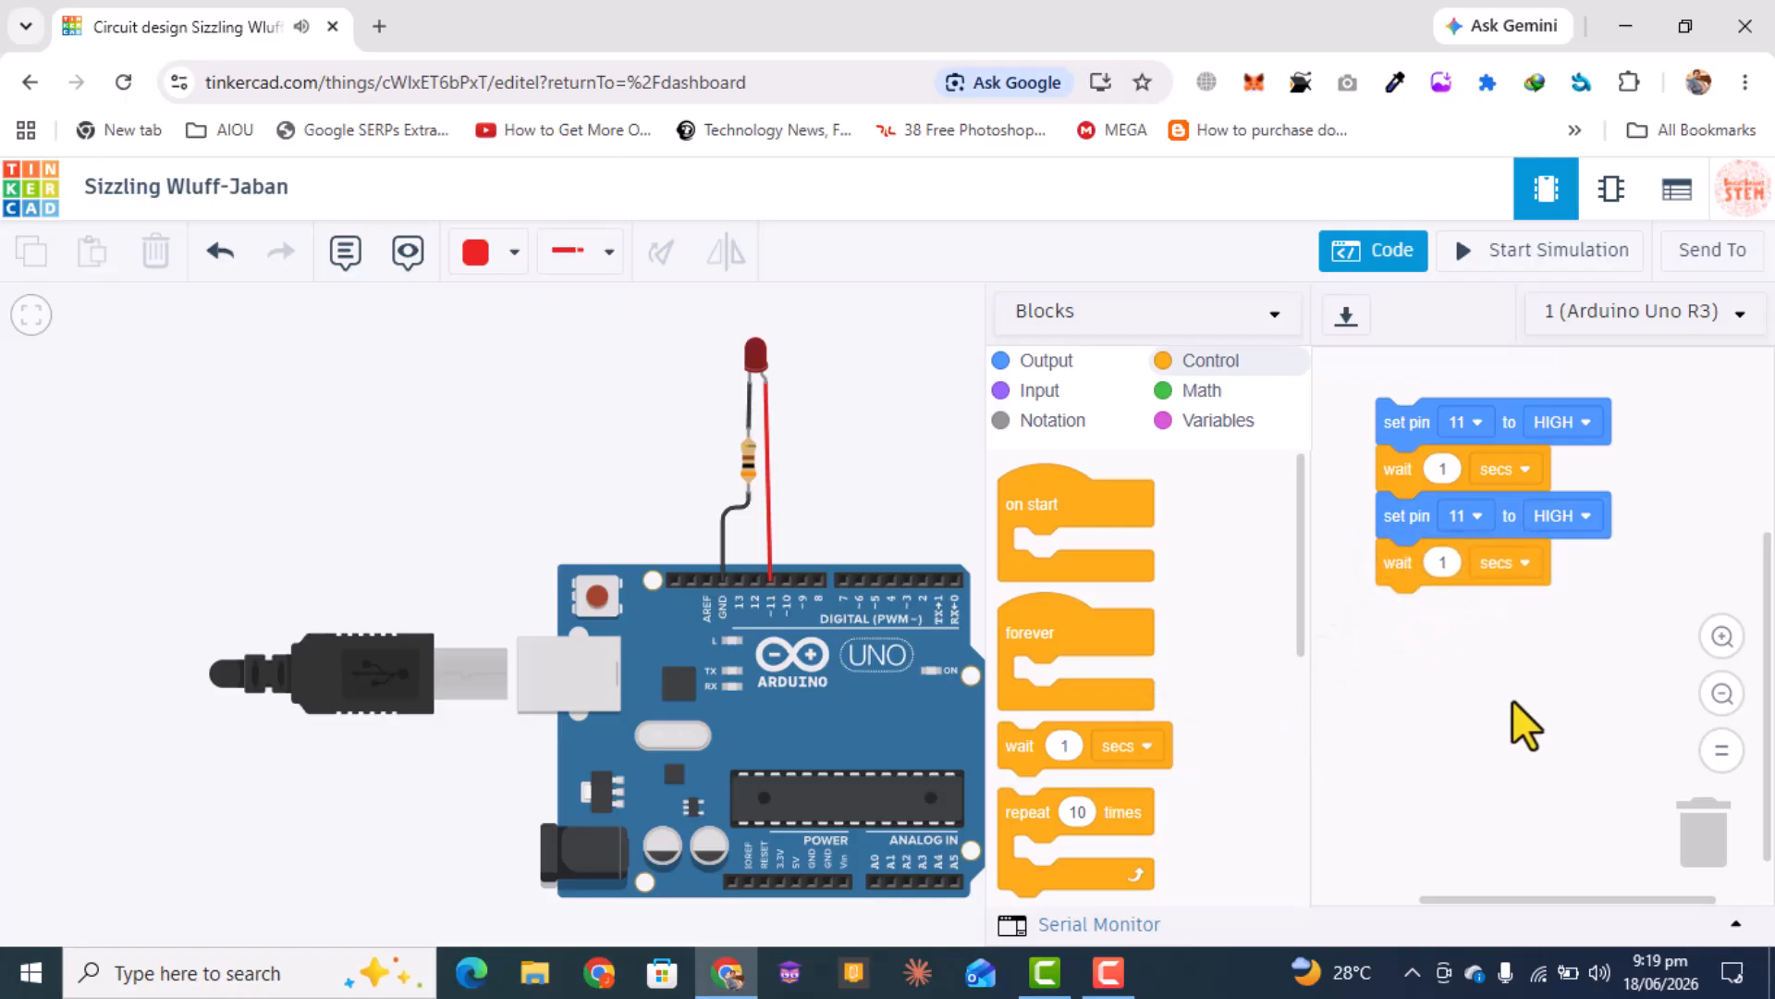
{"action": "left_click", "coordinate": [1578, 513]}
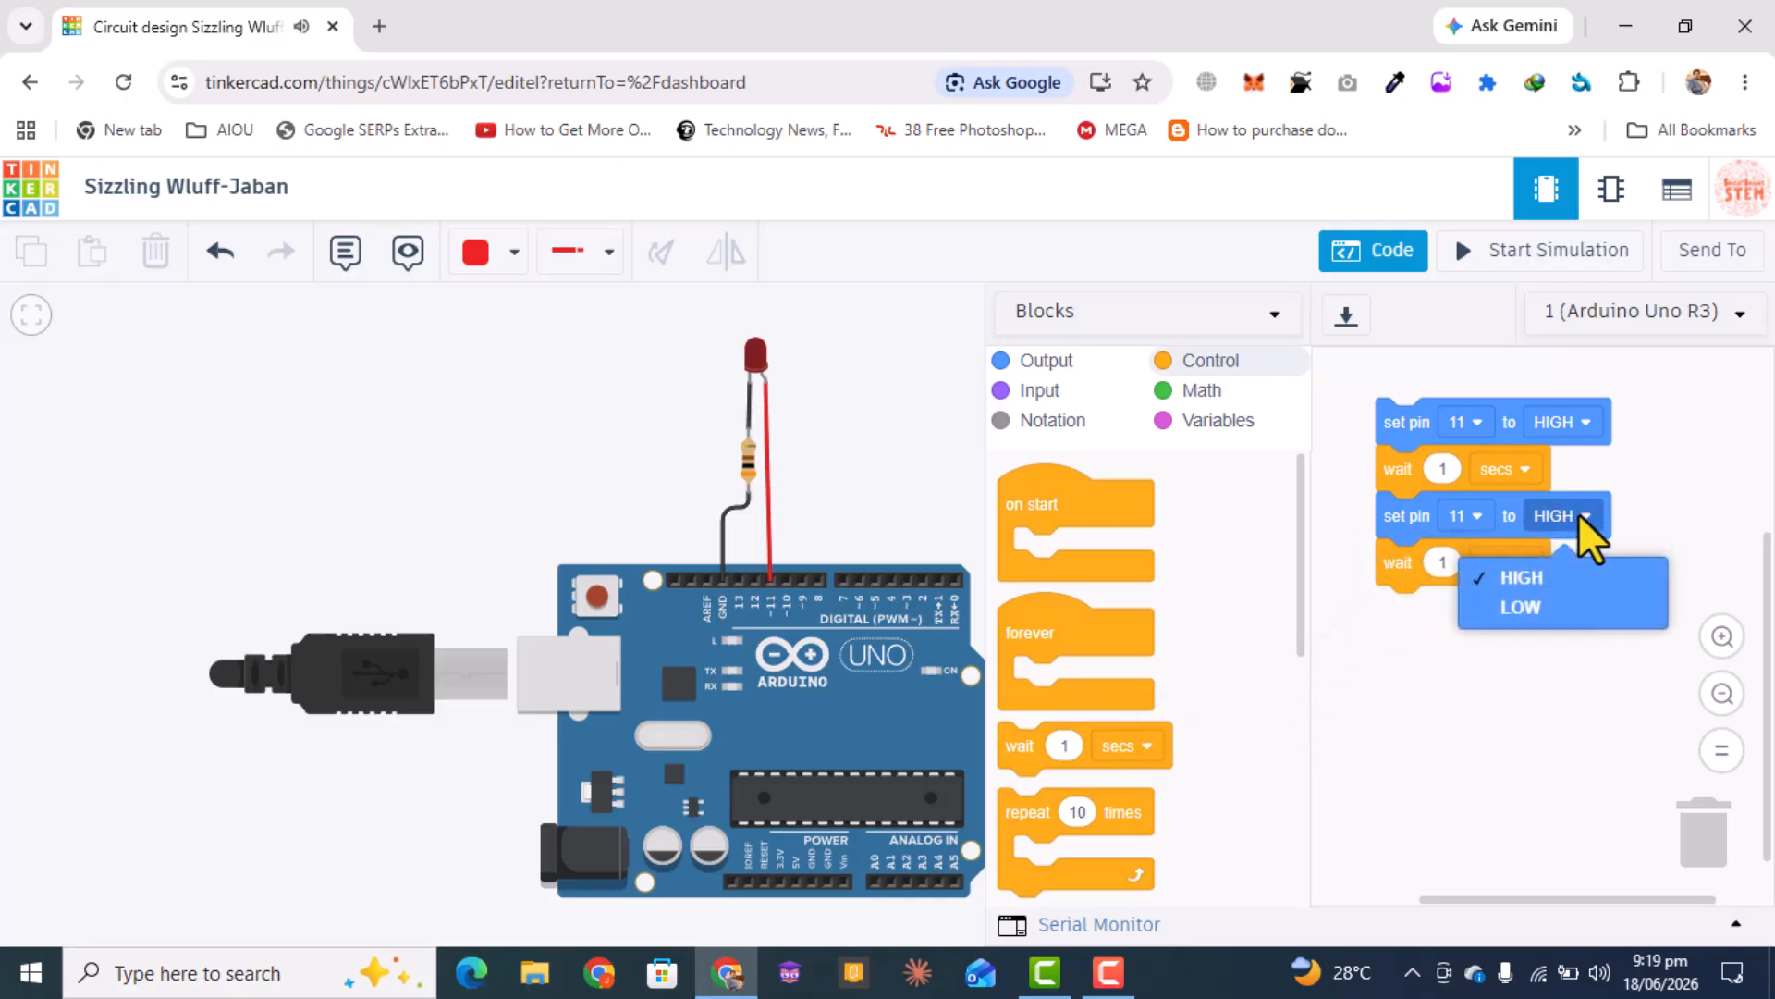
{"action": "left_click", "coordinate": [1534, 610]}
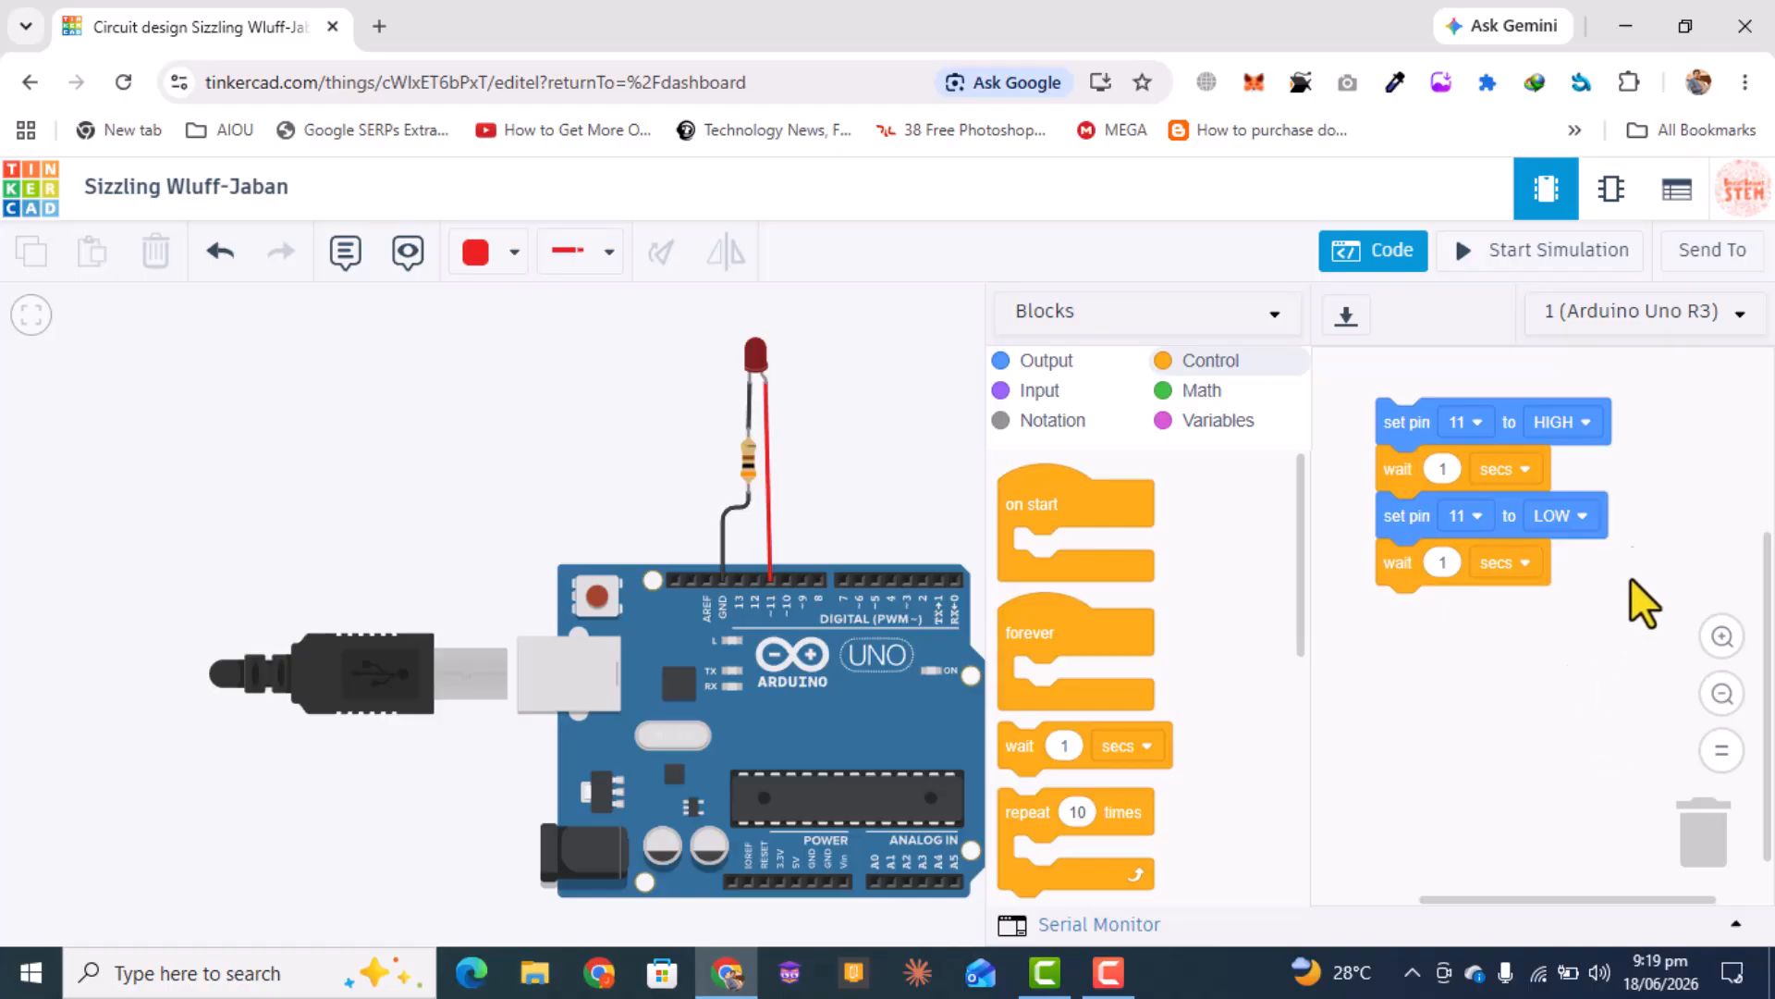
- Run the simulation briefly to test the LED blink program and stop it
{"action": "left_click", "coordinate": [1514, 265]}
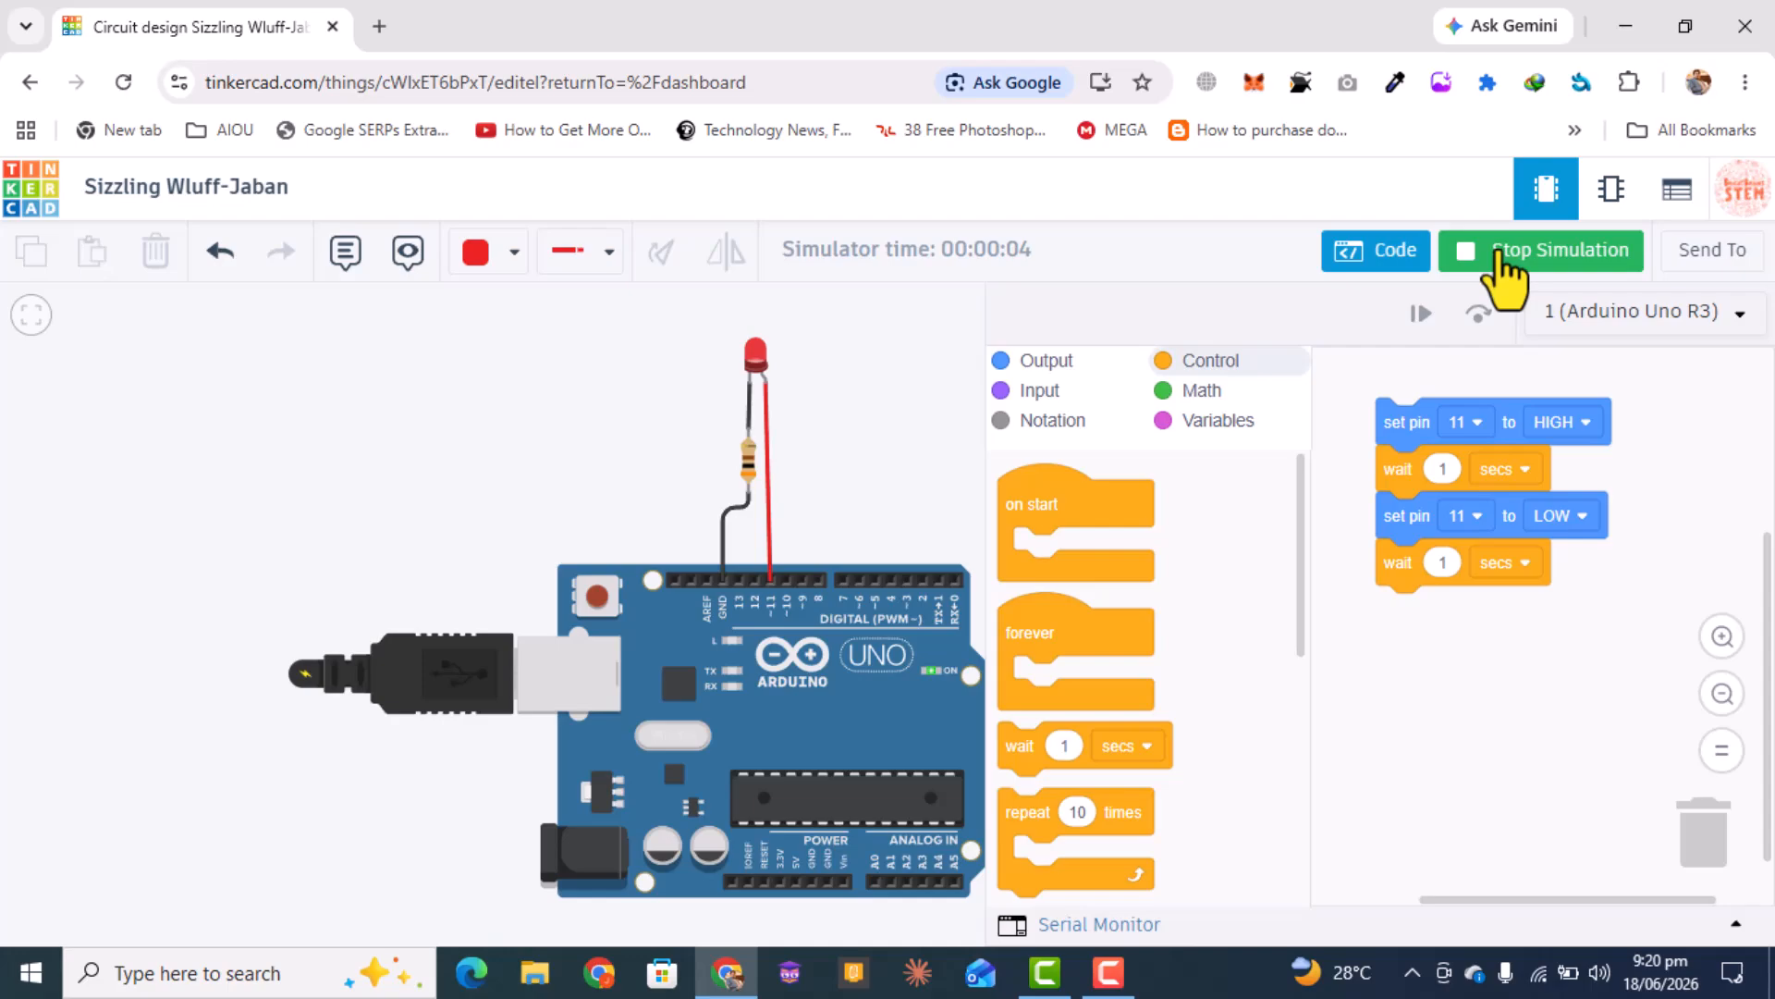
{"action": "left_click", "coordinate": [1500, 259]}
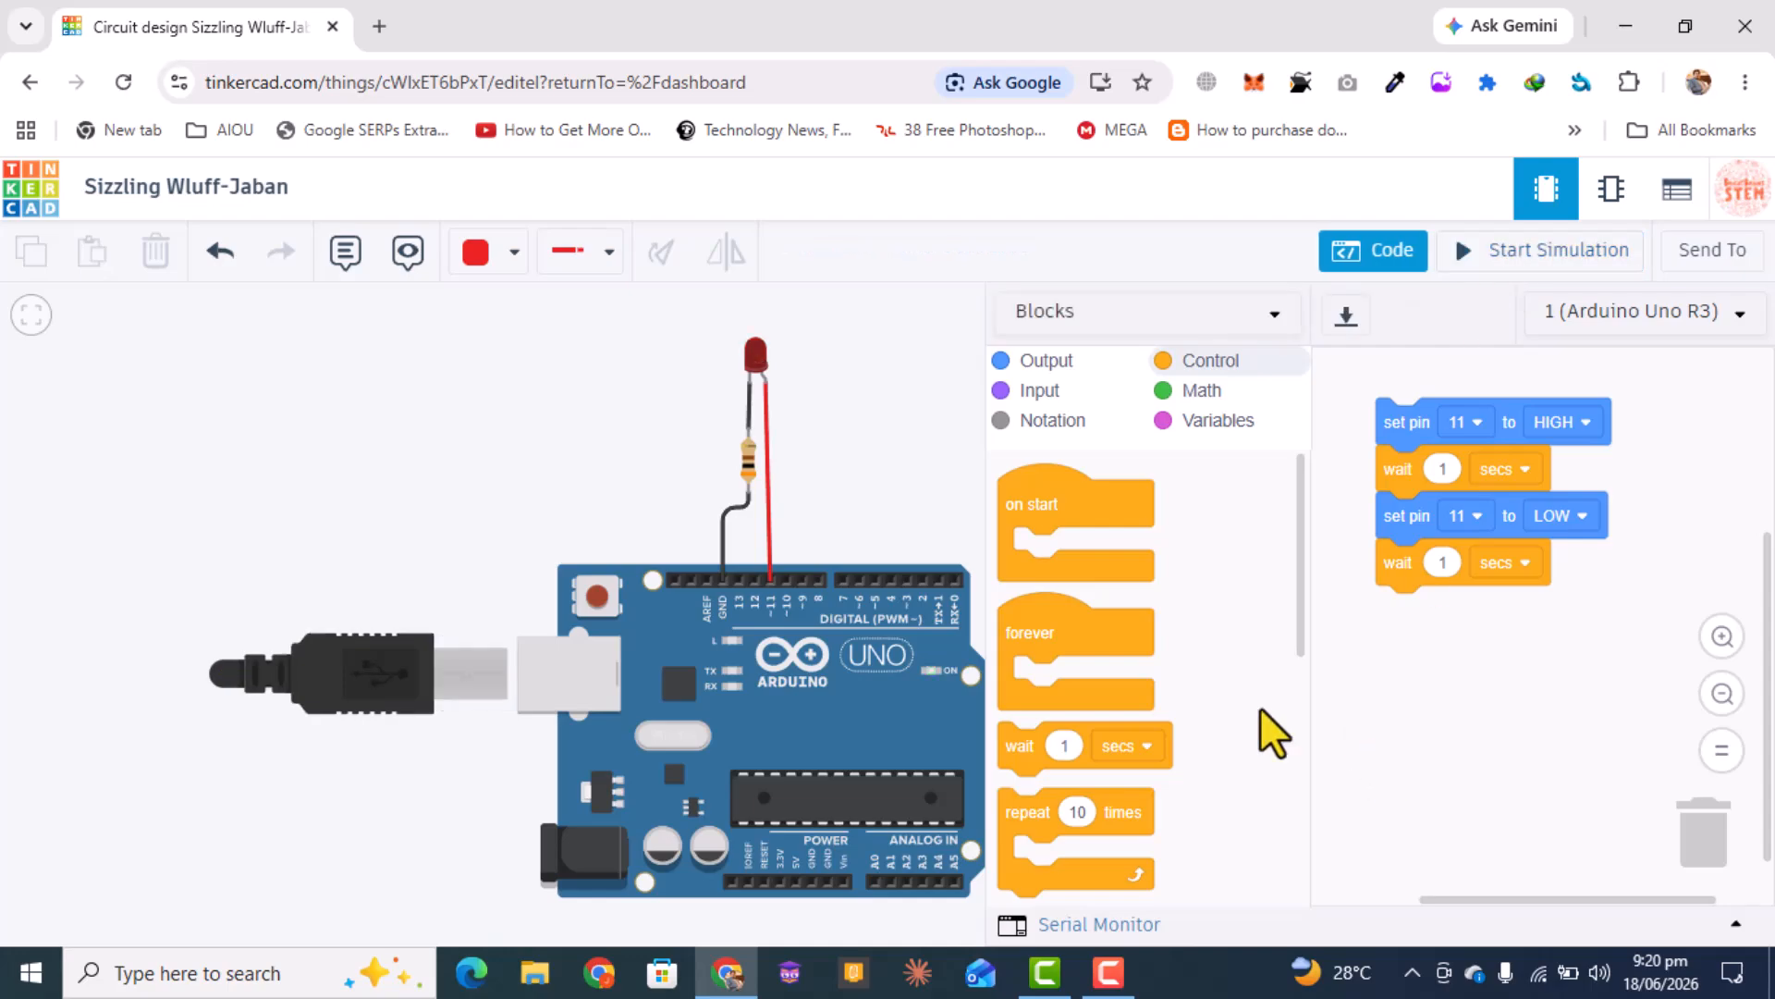
- Place two more LEDs in a row beside the first one, with a resistor below each
{"action": "left_click", "coordinate": [1367, 259]}
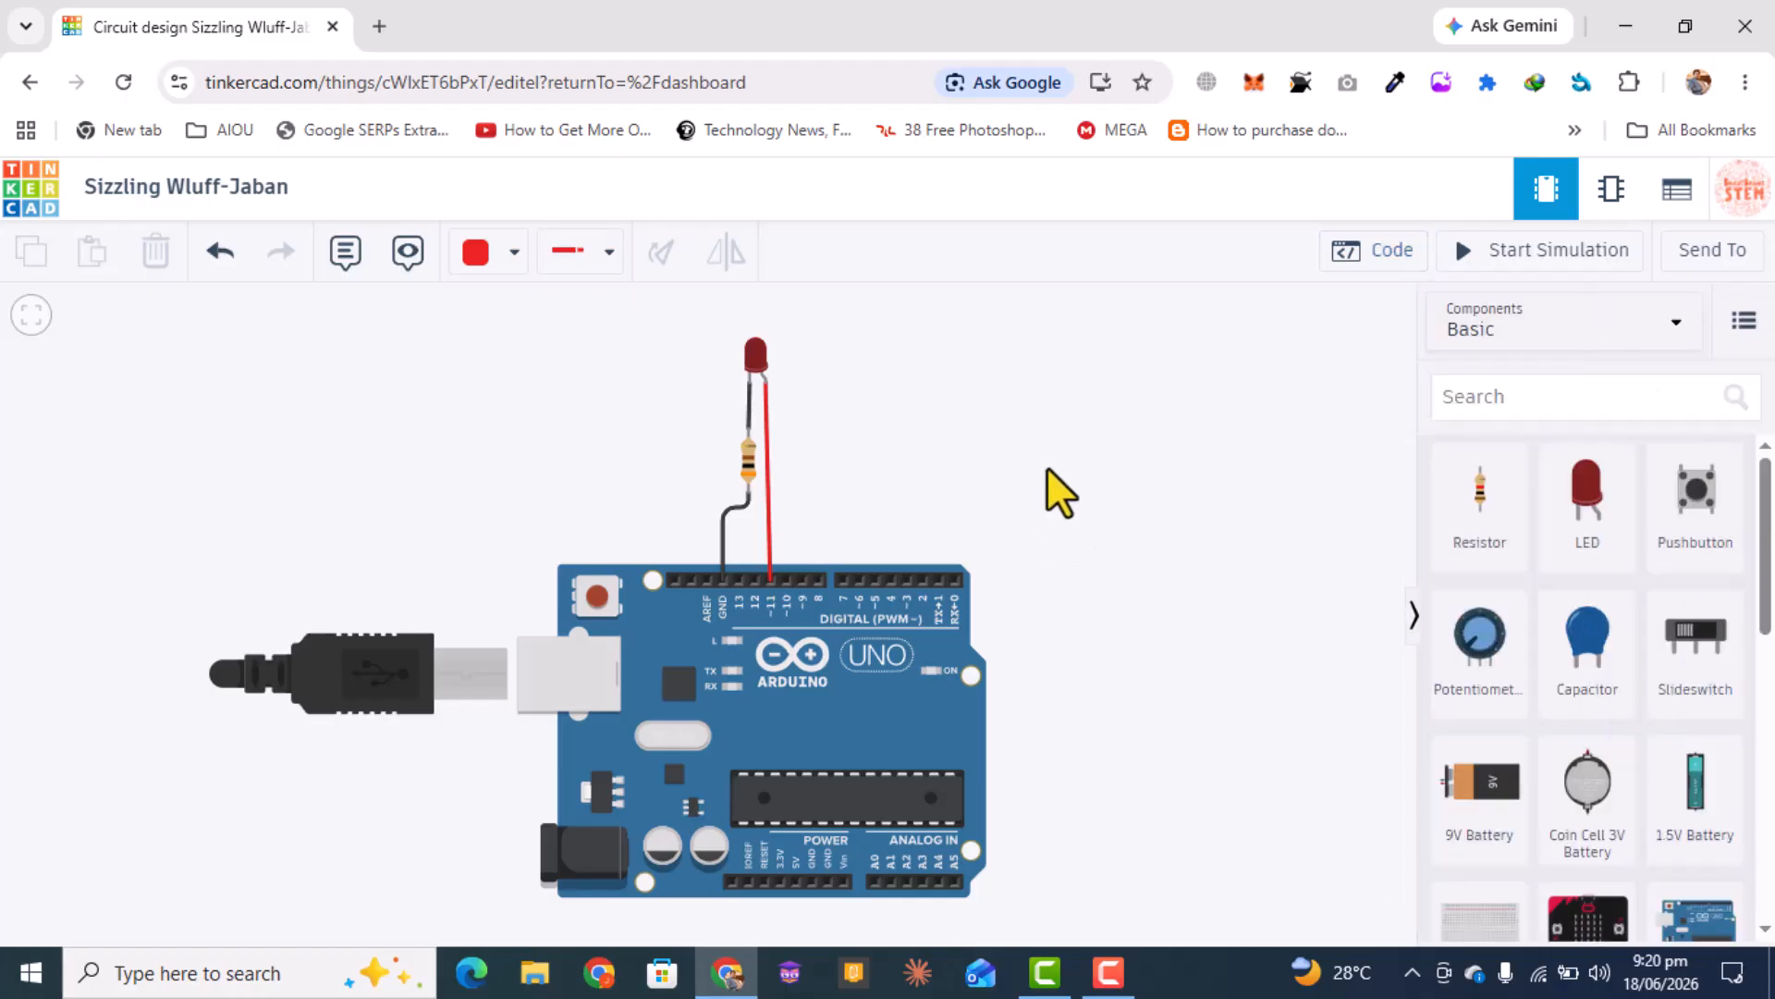
{"action": "left_click_drag", "start_coordinate": [1627, 507], "coordinate": [918, 396]}
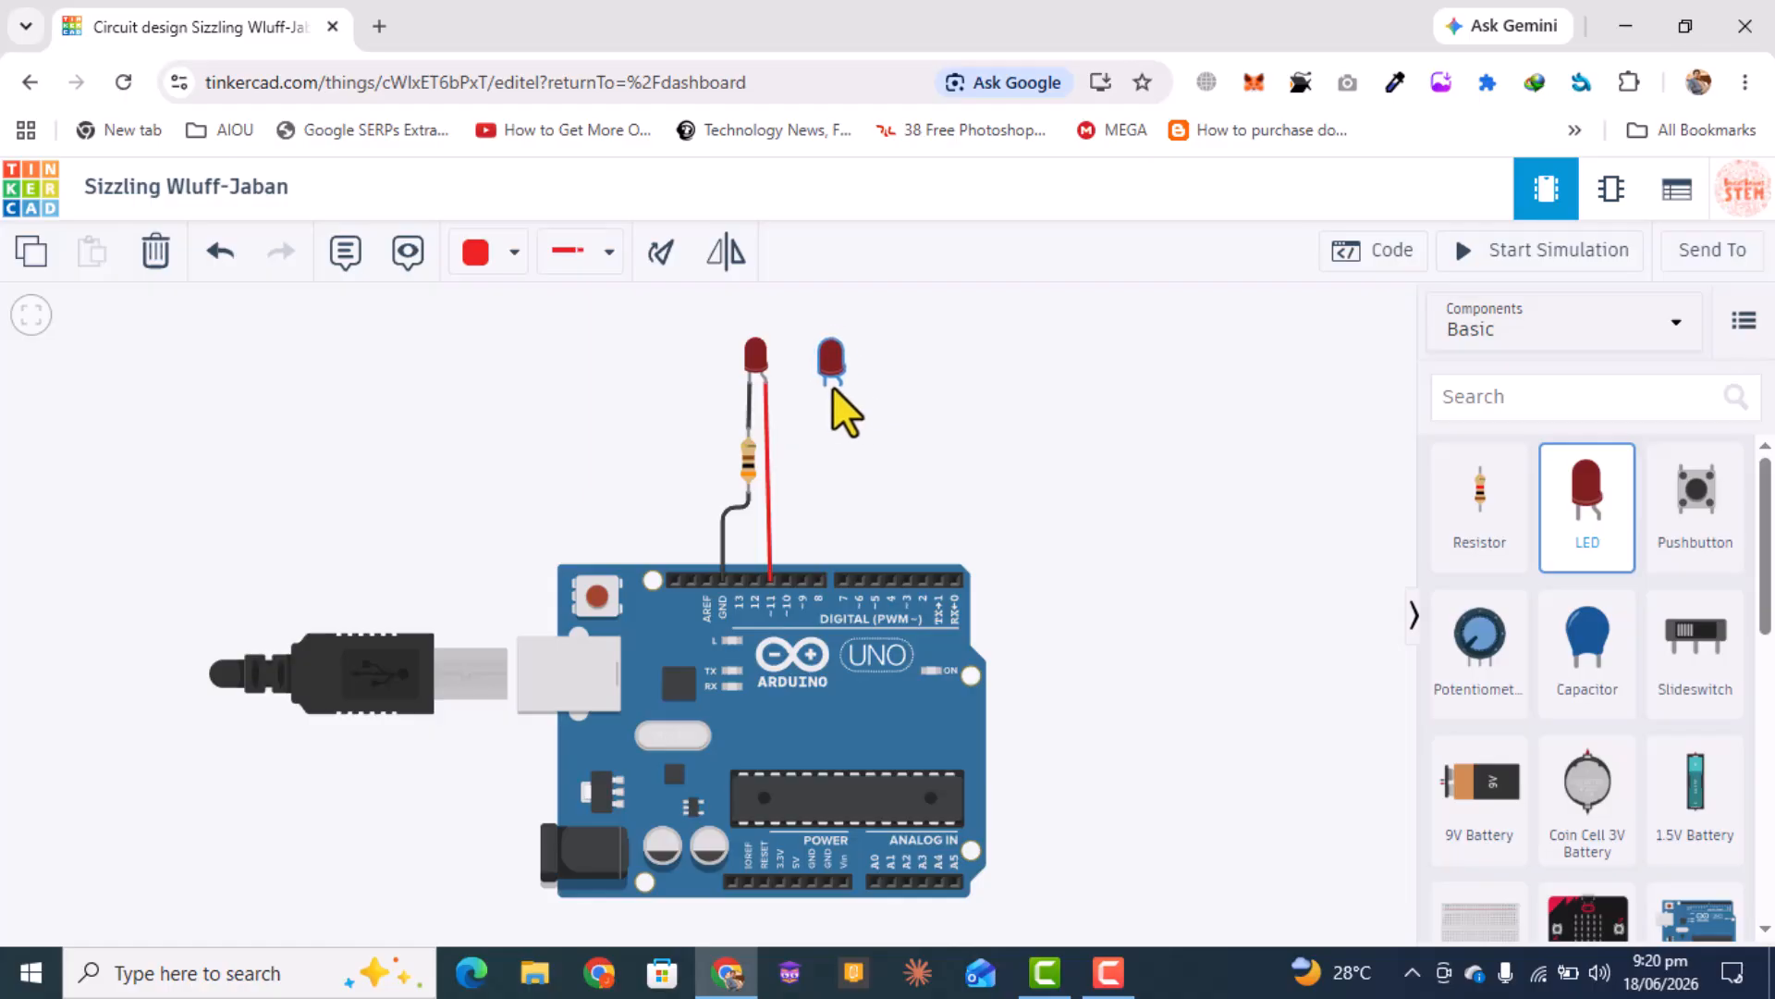
{"action": "left_click", "coordinate": [835, 381]}
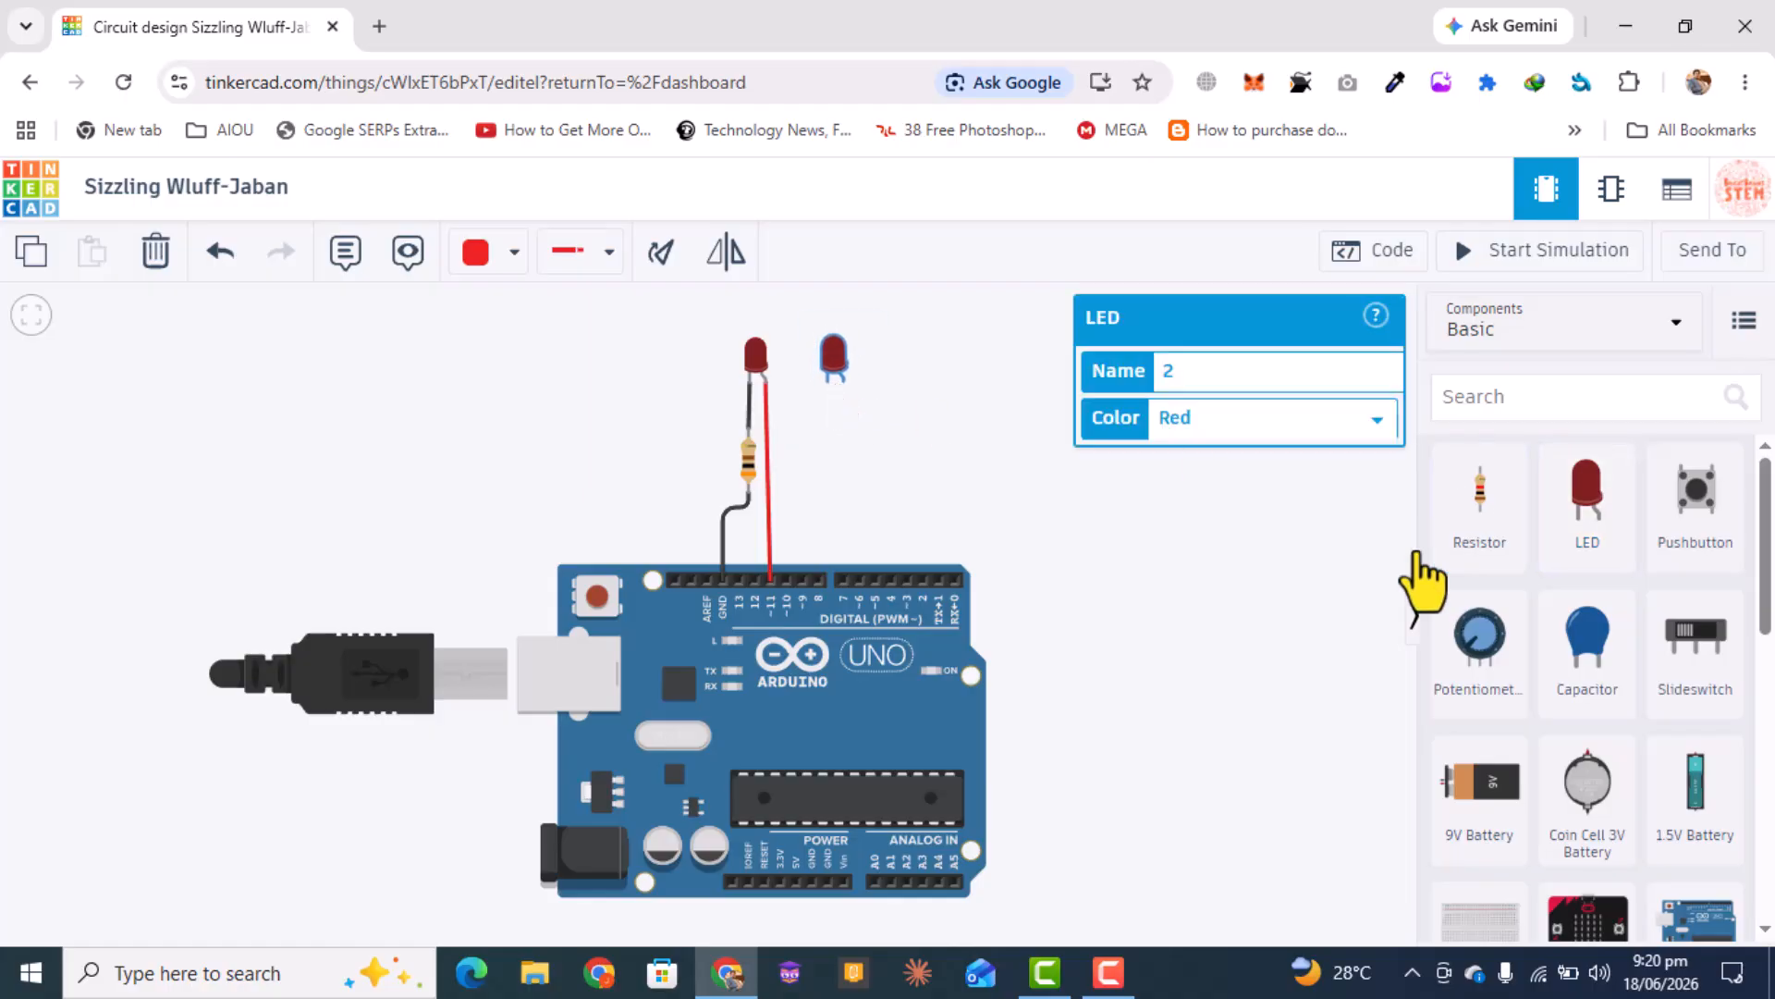
{"action": "left_click_drag", "start_coordinate": [1576, 500], "coordinate": [925, 374]}
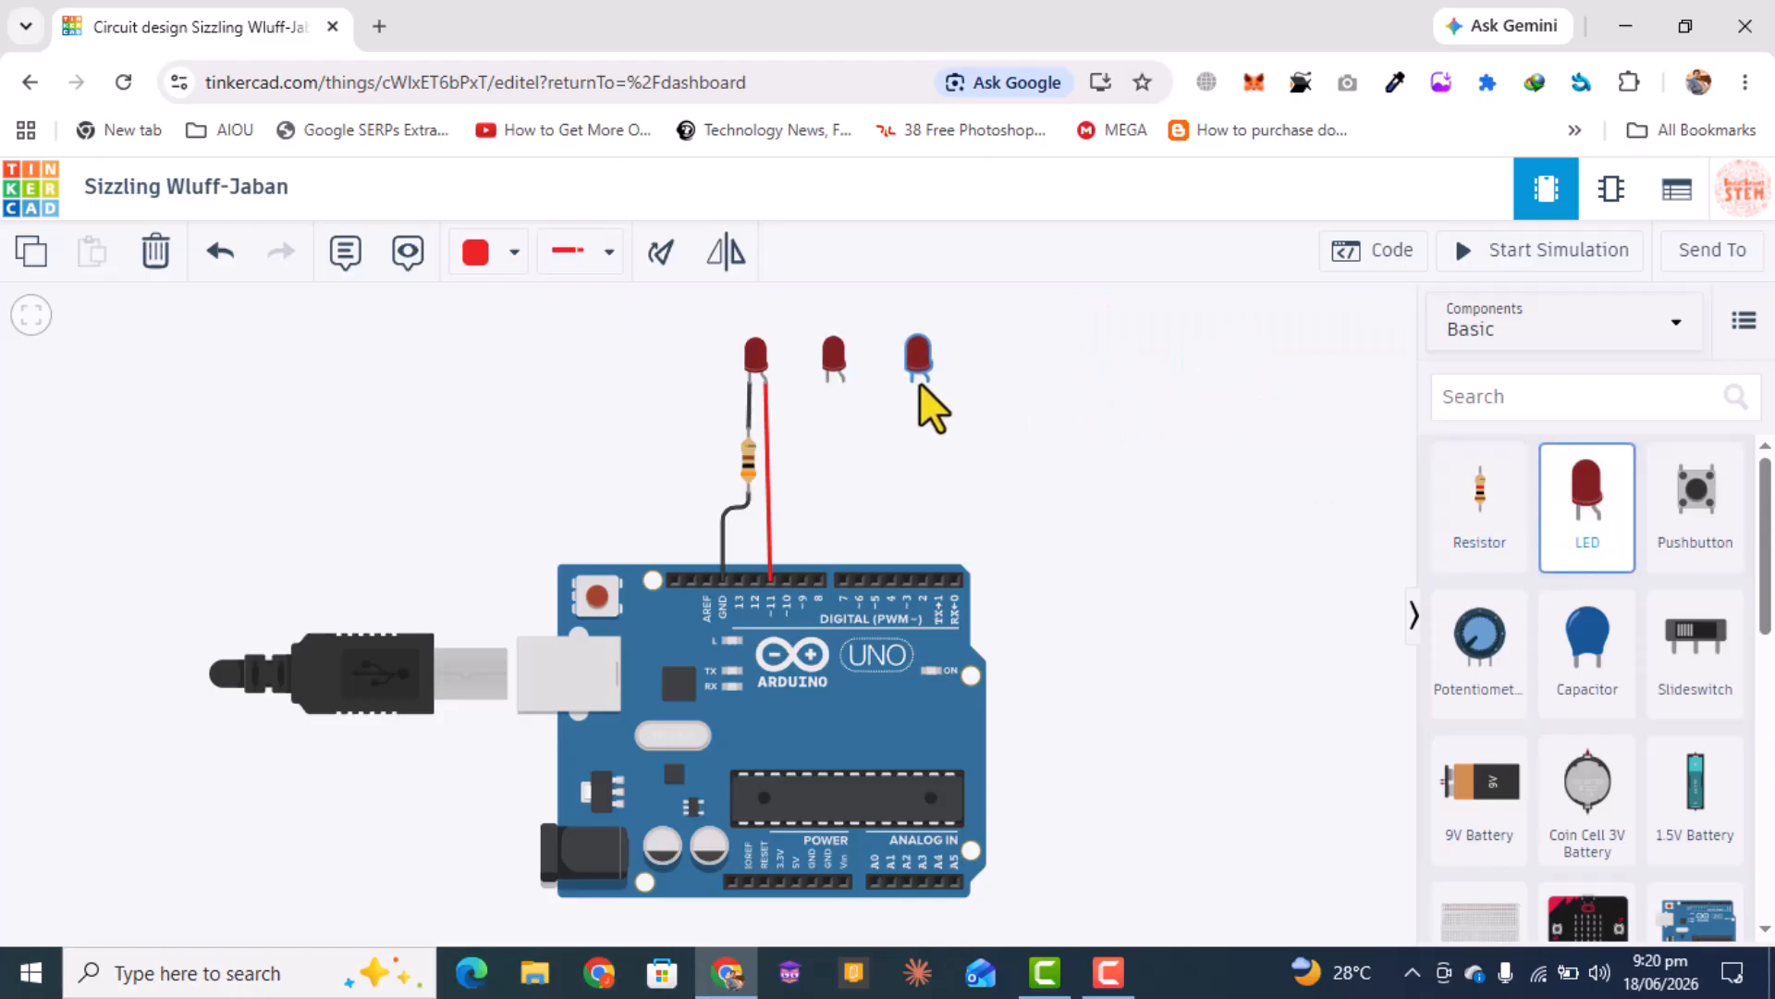
{"action": "left_click", "coordinate": [1323, 522]}
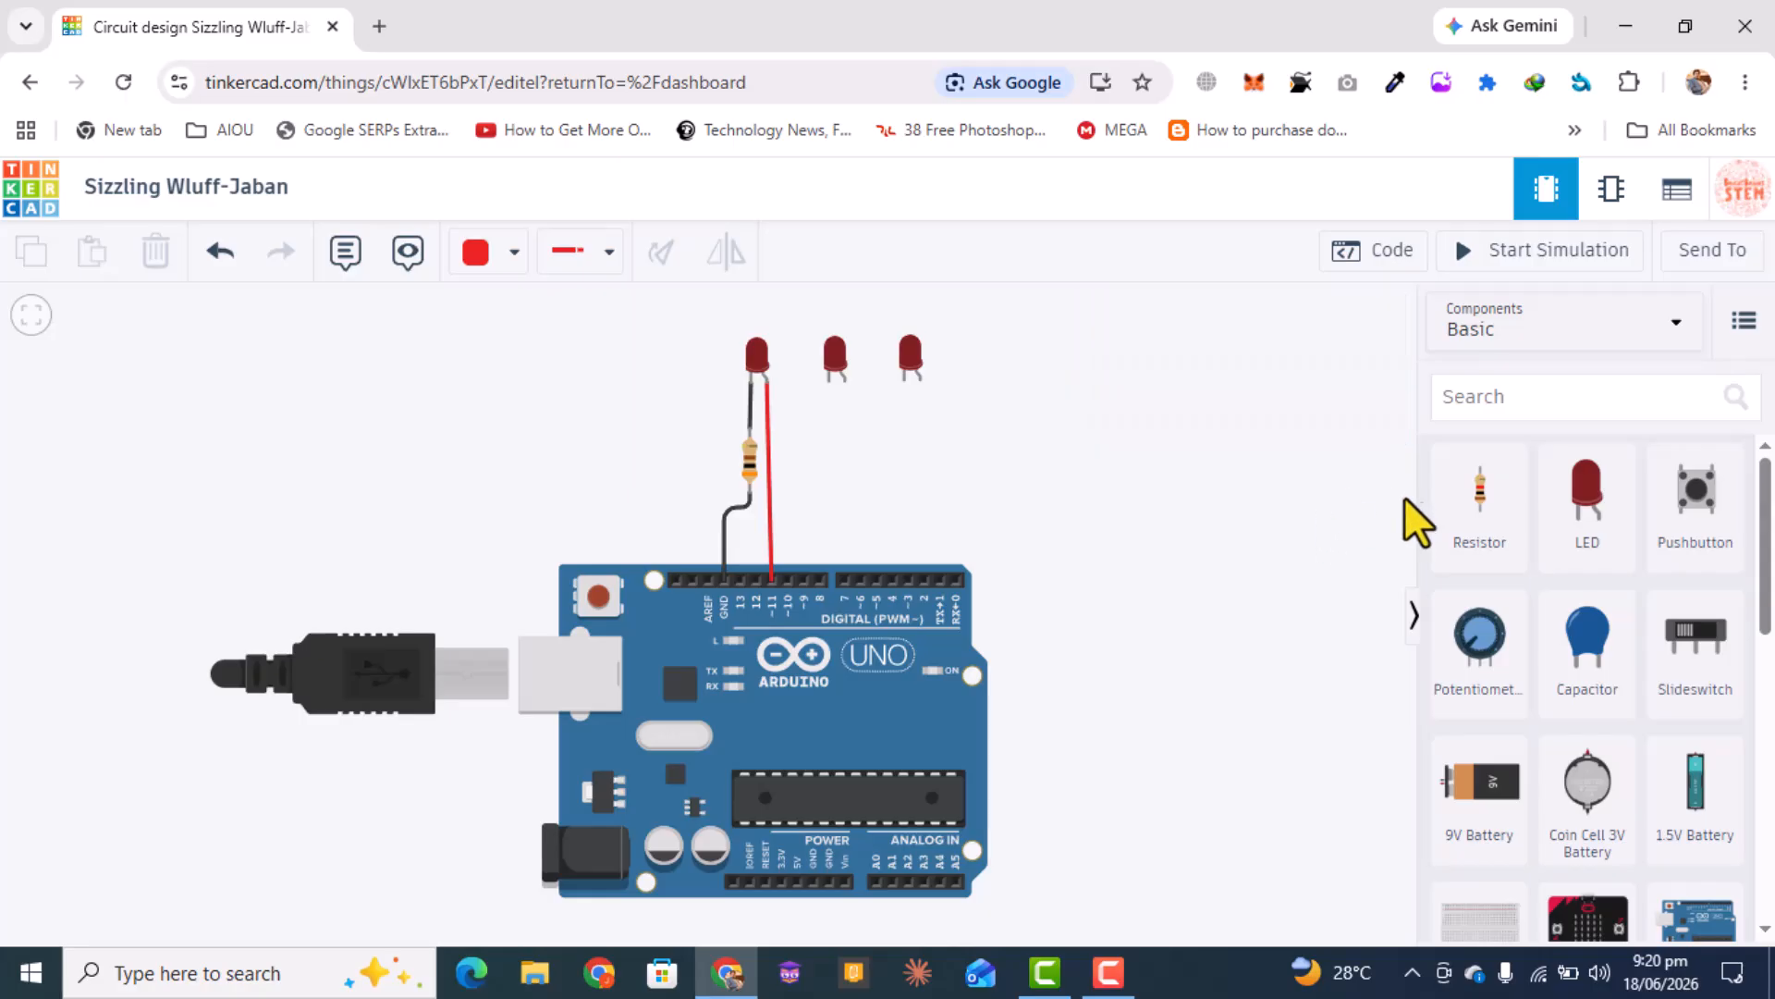
{"action": "left_click_drag", "start_coordinate": [1488, 532], "coordinate": [786, 447]}
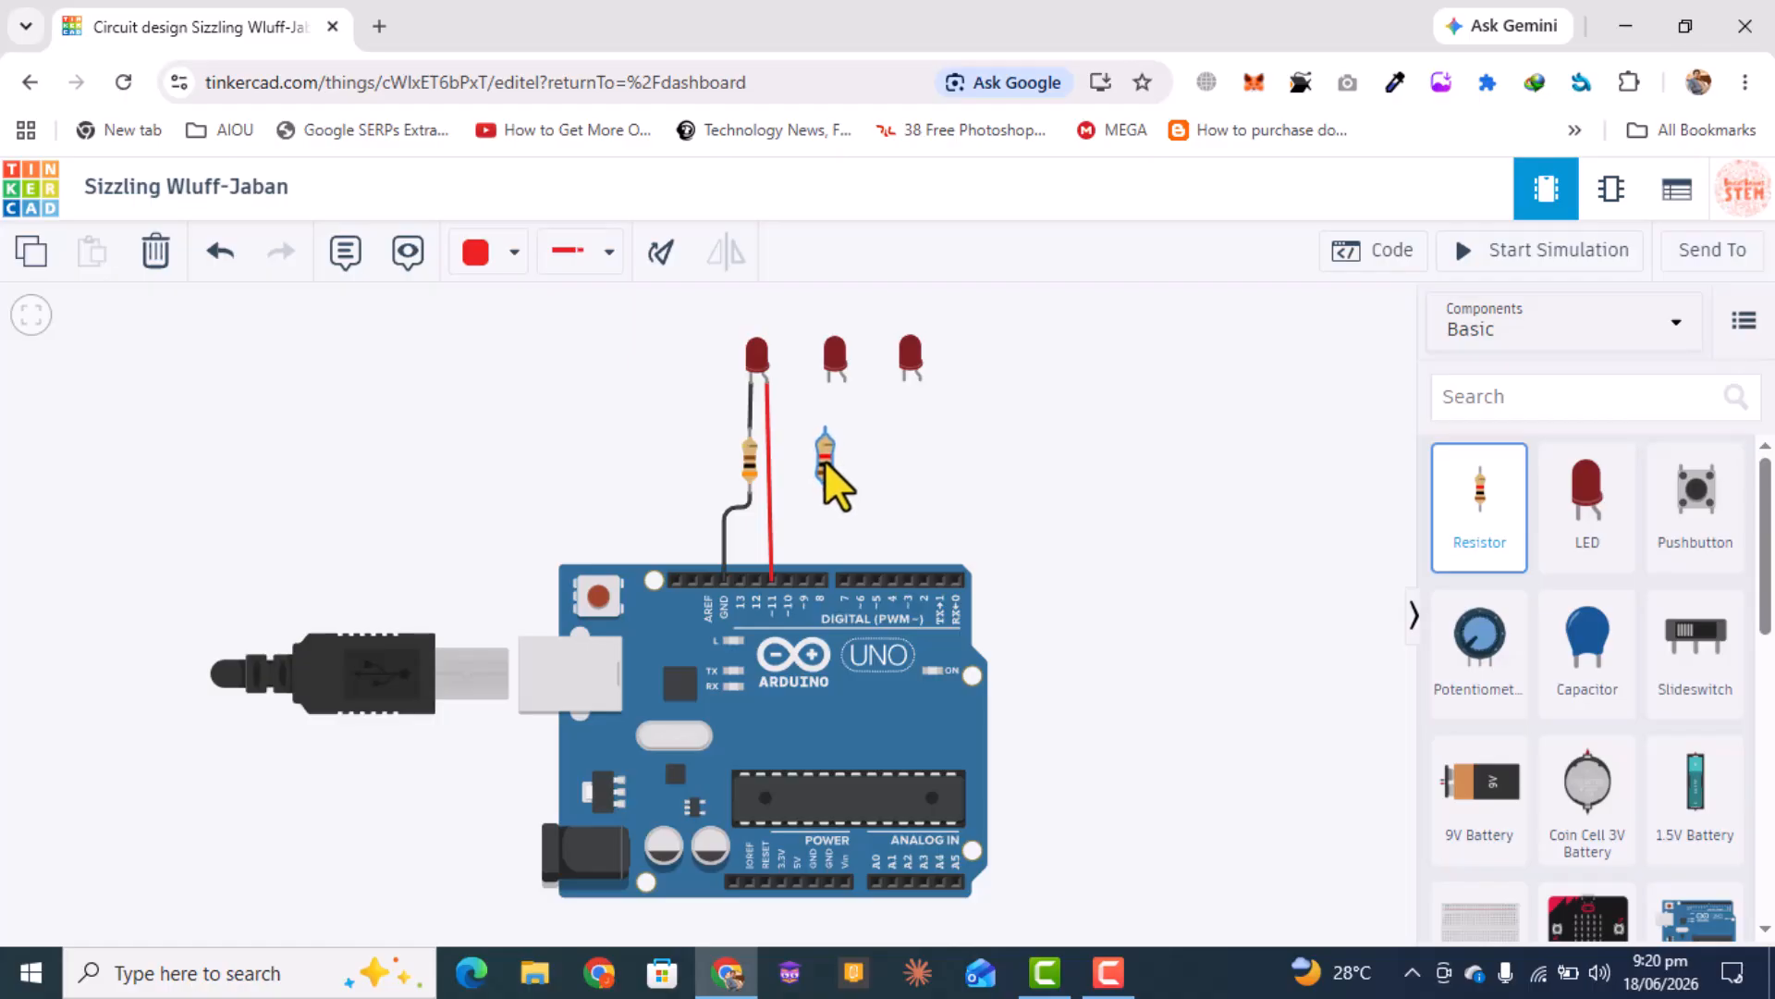
{"action": "left_click_drag", "start_coordinate": [1484, 523], "coordinate": [900, 457]}
{"action": "left_click", "coordinate": [1108, 547]}
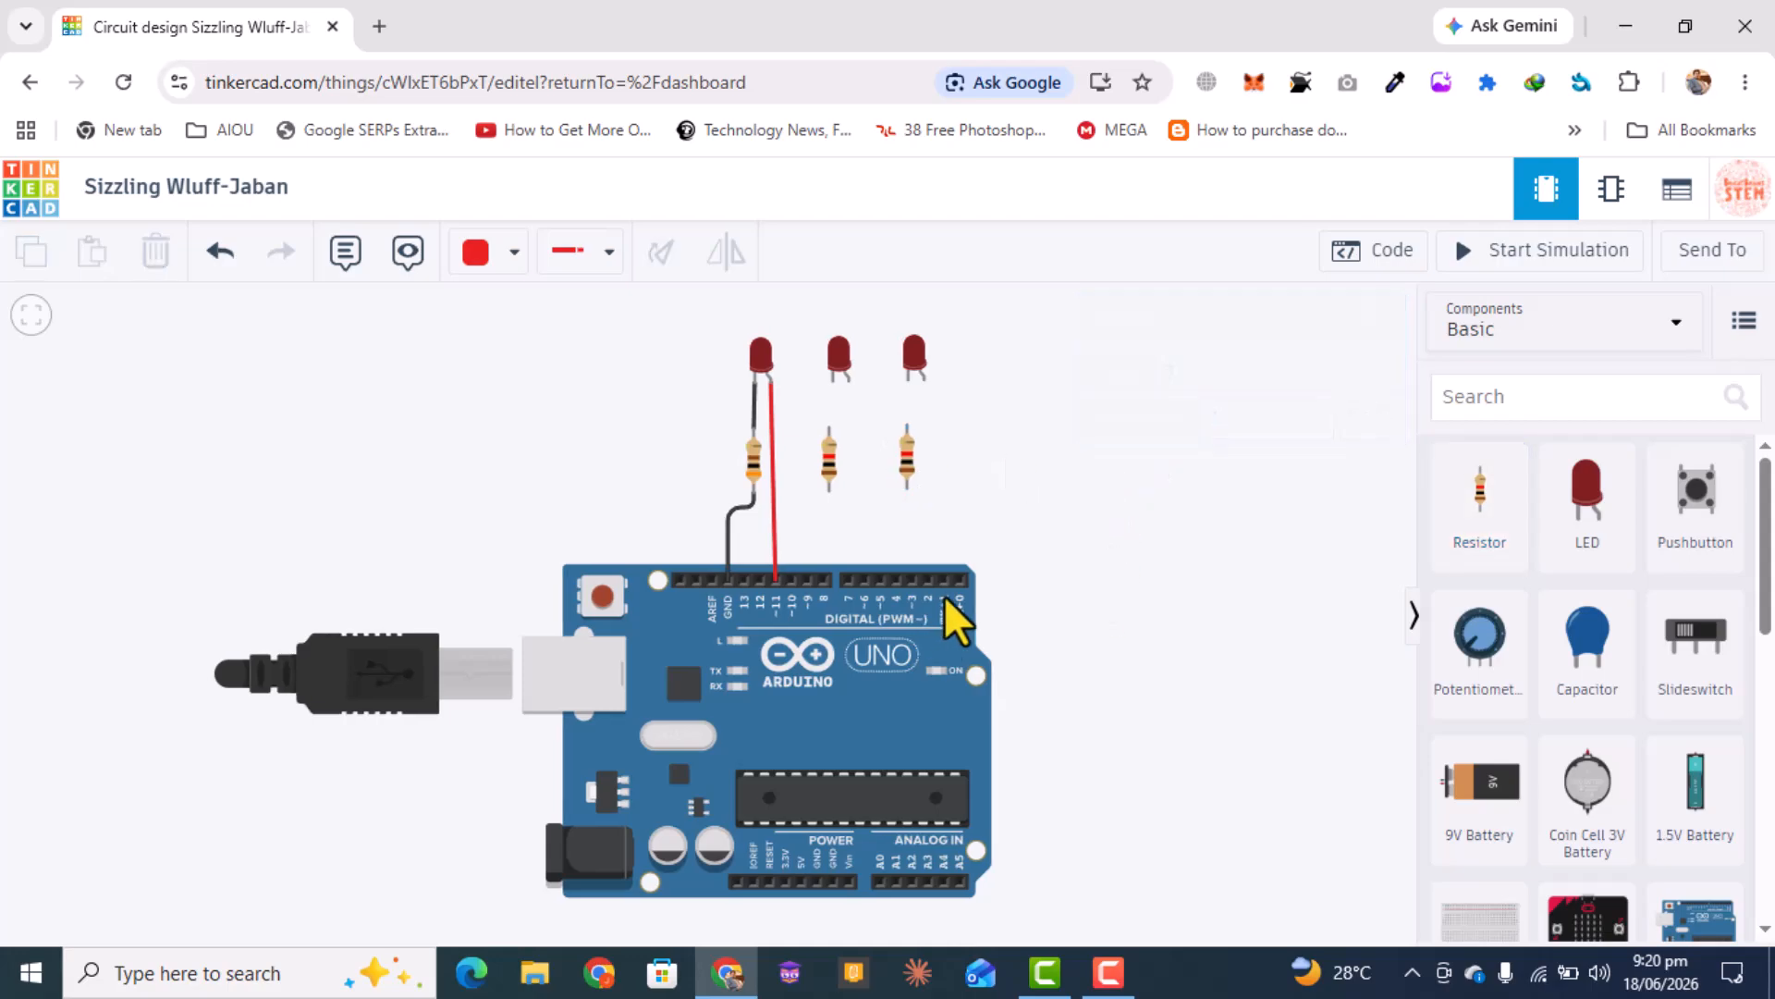
- Set the middle LED's color to Green and the third LED's color to Yellow
{"action": "left_click", "coordinate": [840, 353]}
{"action": "left_click", "coordinate": [1235, 424]}
{"action": "left_click", "coordinate": [1223, 454]}
{"action": "left_click", "coordinate": [915, 353]}
{"action": "left_click", "coordinate": [1185, 427]}
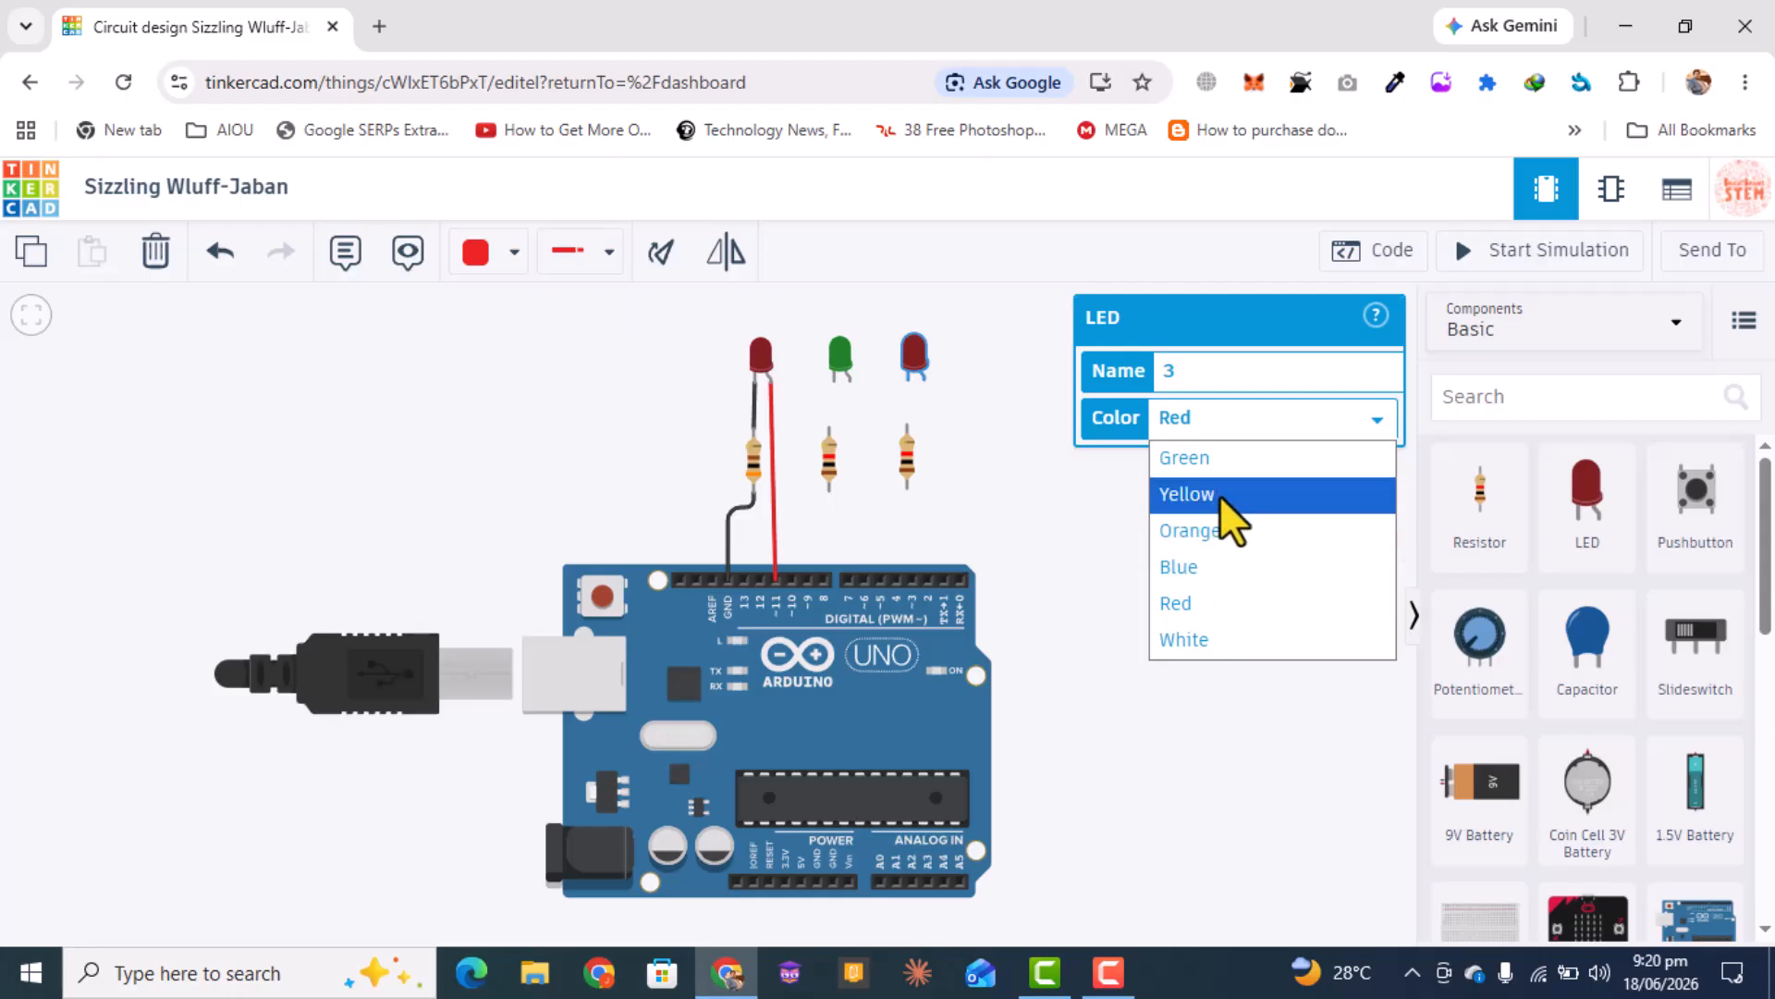
{"action": "left_click", "coordinate": [1219, 500]}
{"action": "left_click", "coordinate": [1084, 547]}
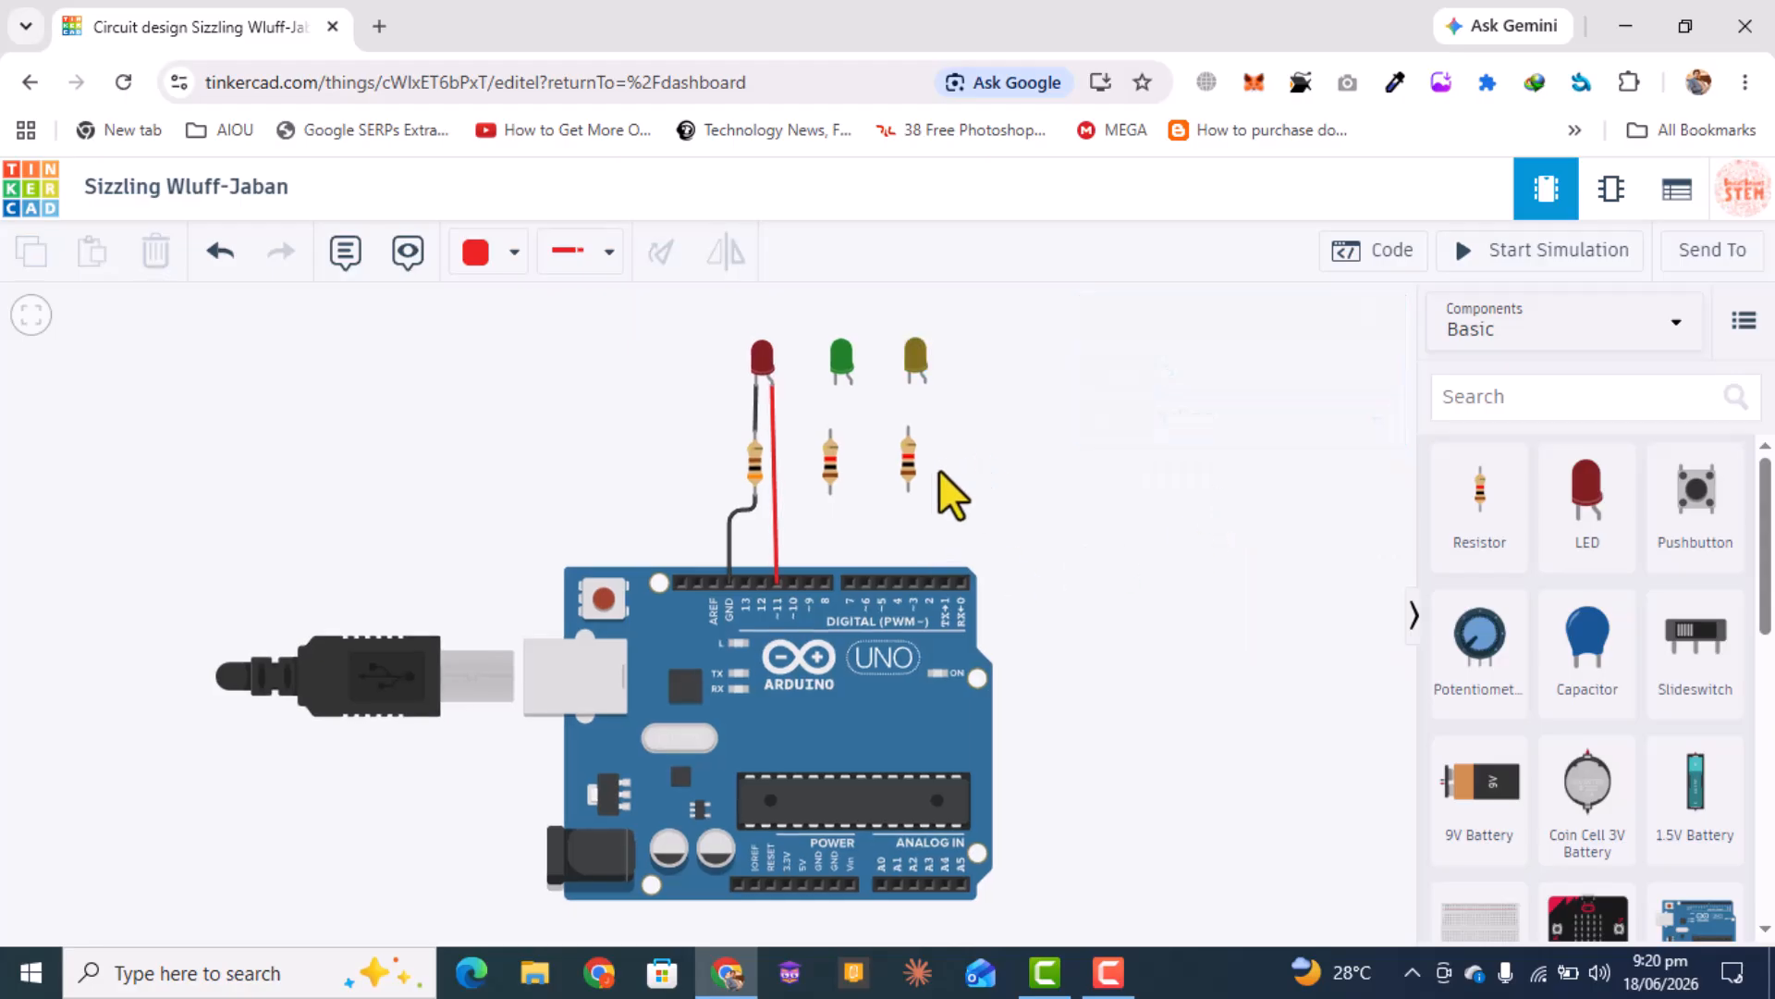
- Wire the green LED's cathode through the resistor below it to the Arduino's GND pin beside pin 13, aligning the resistor with the LED's leg
{"action": "left_click", "coordinate": [835, 382]}
{"action": "left_click", "coordinate": [830, 428]}
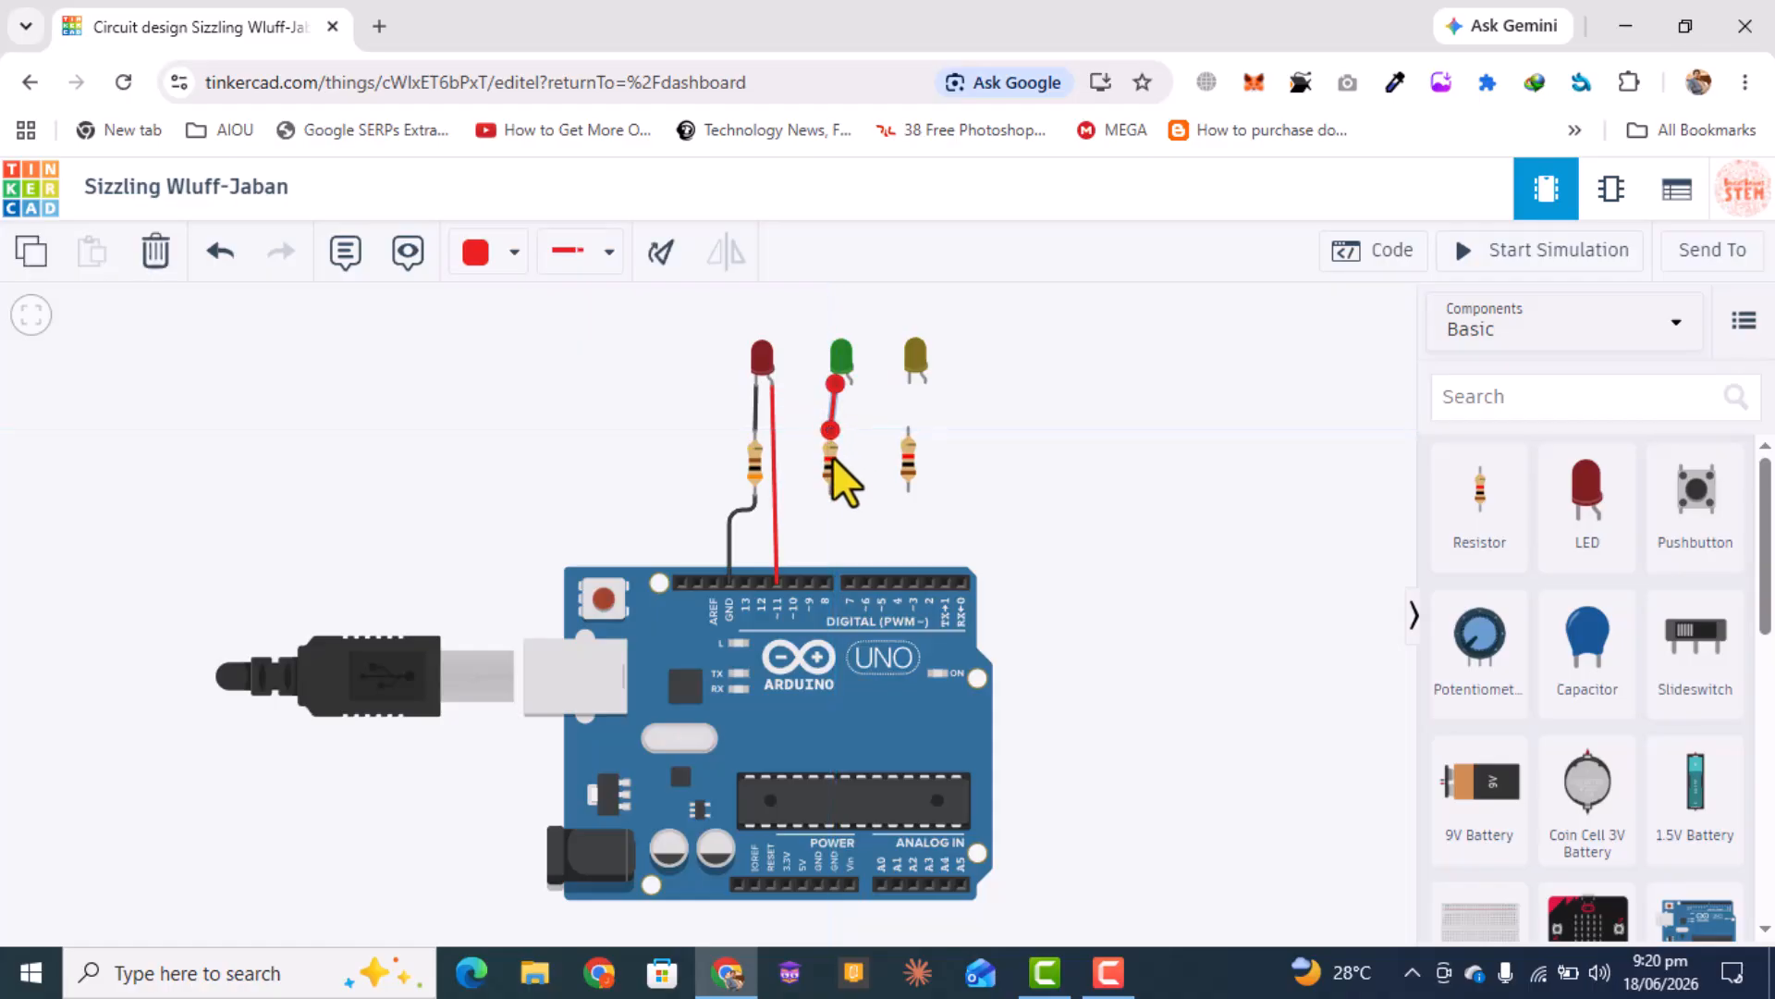
{"action": "left_click", "coordinate": [829, 458]}
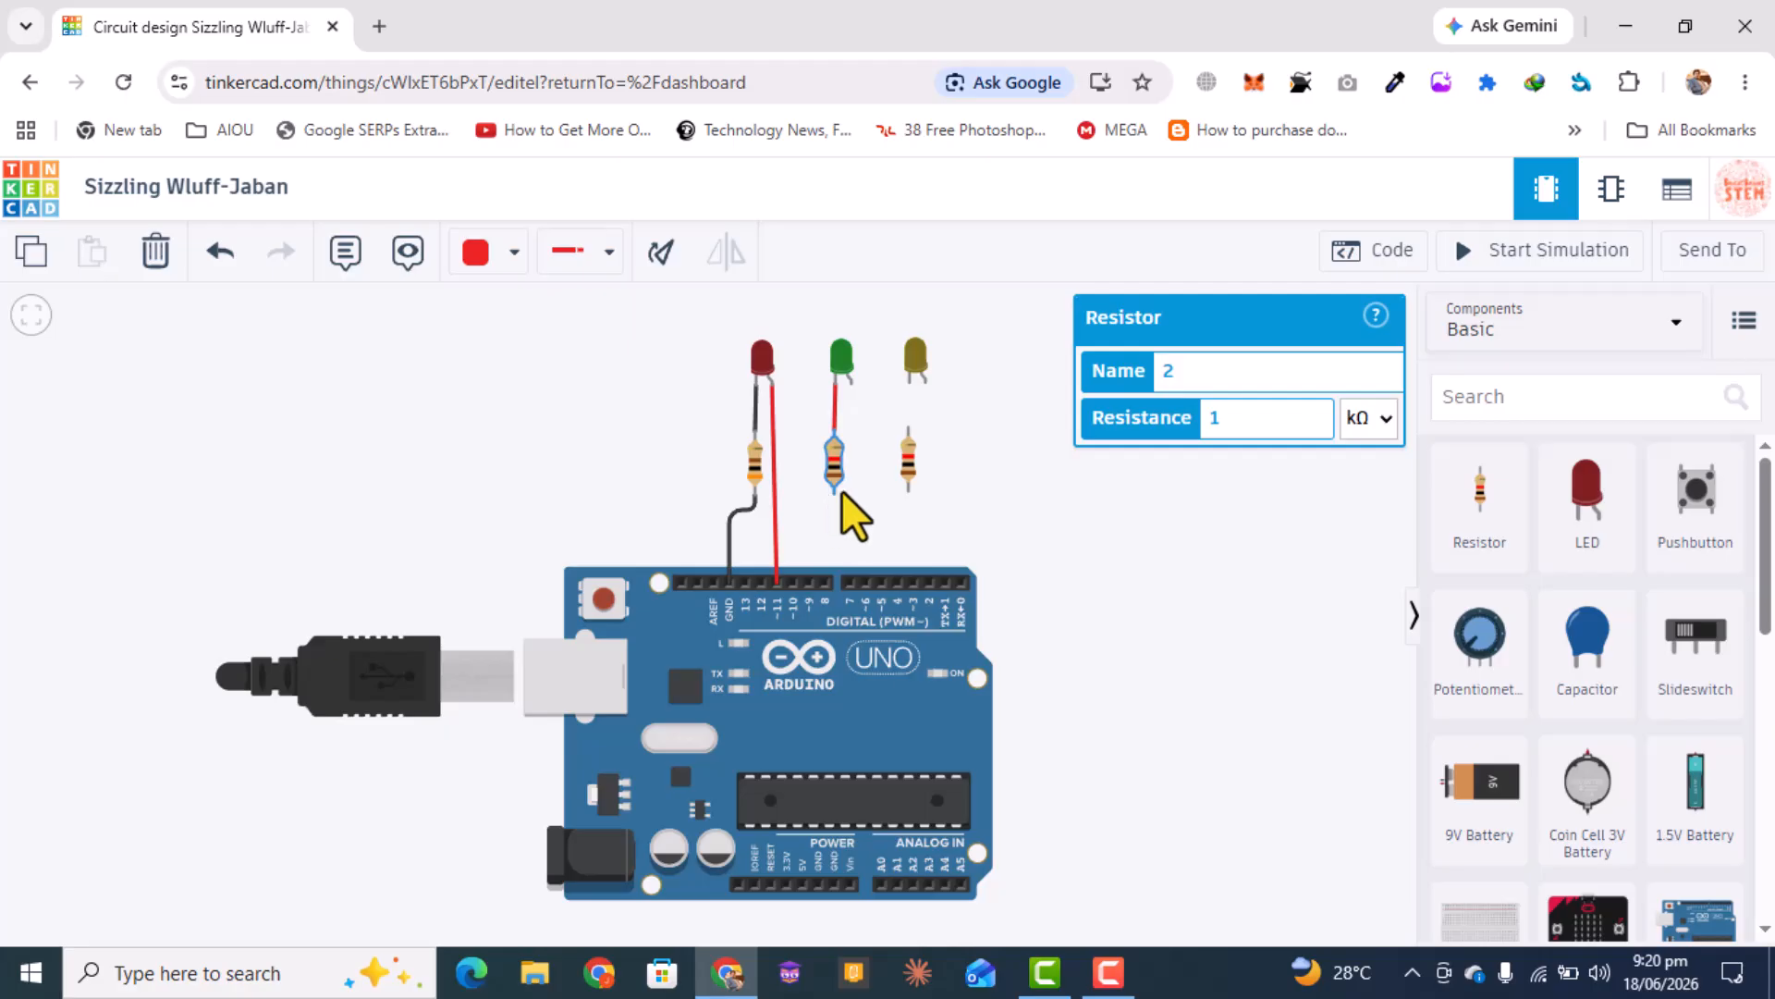
{"action": "left_click", "coordinate": [832, 493]}
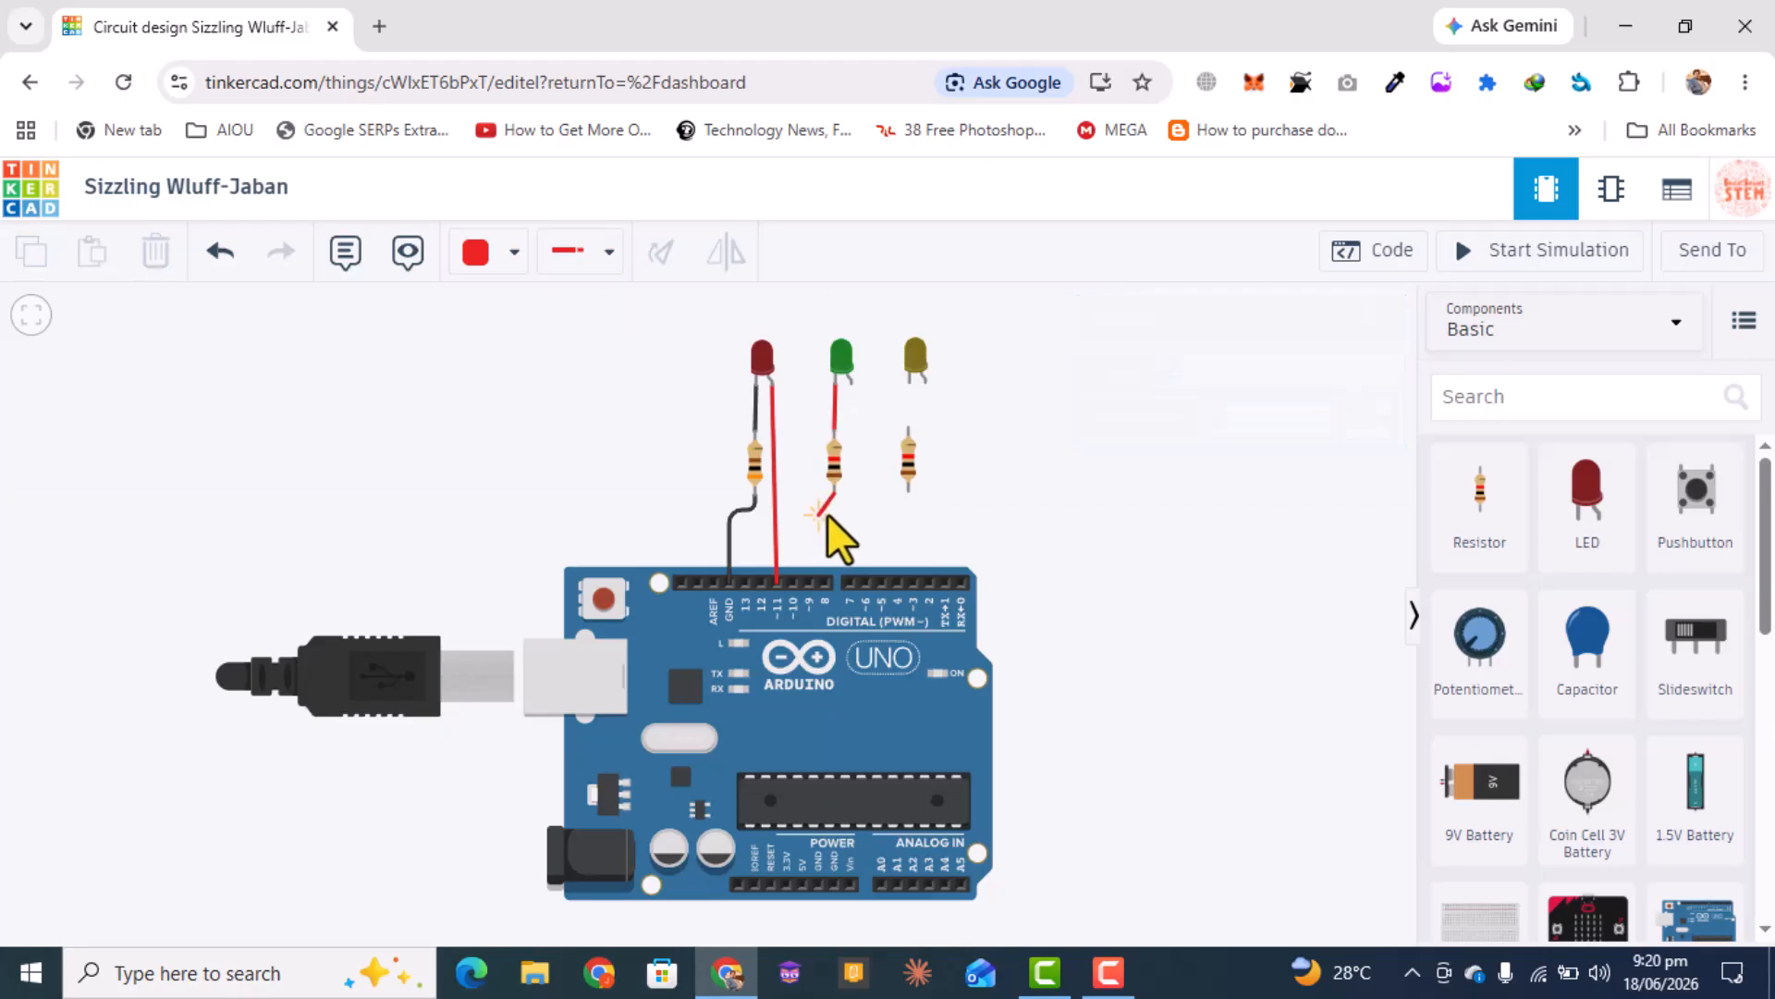
{"action": "left_click", "coordinate": [831, 510]}
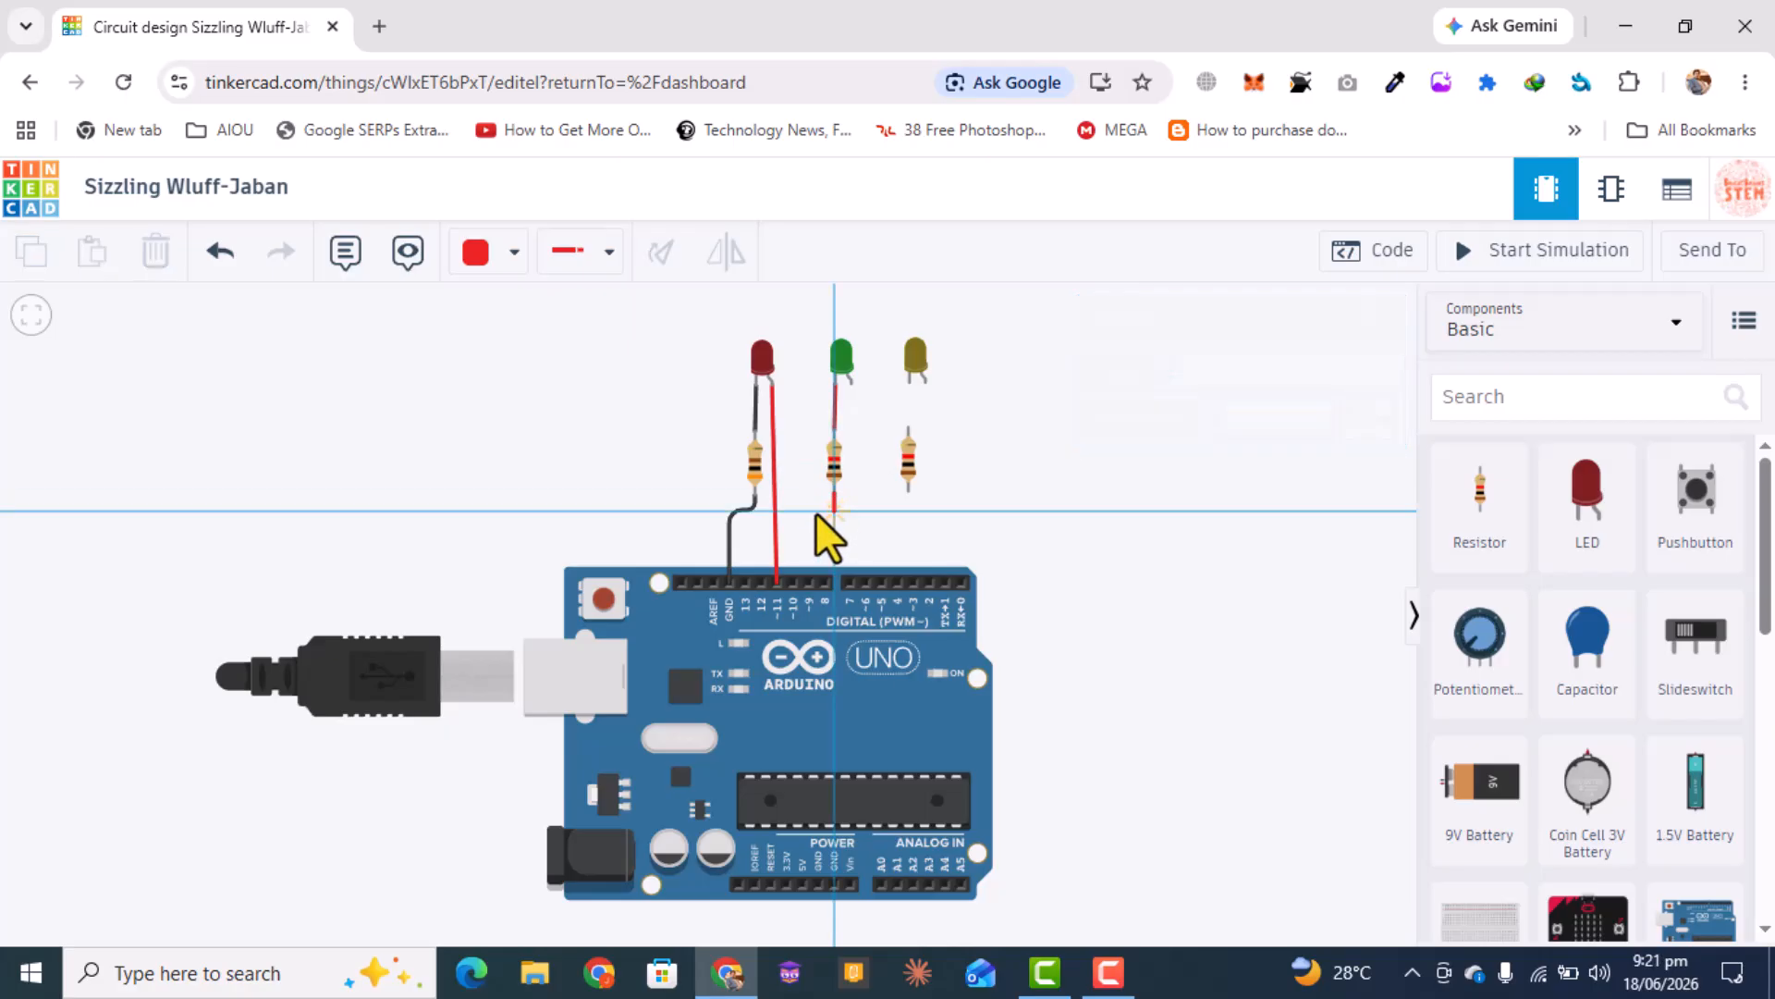
{"action": "left_click", "coordinate": [730, 511]}
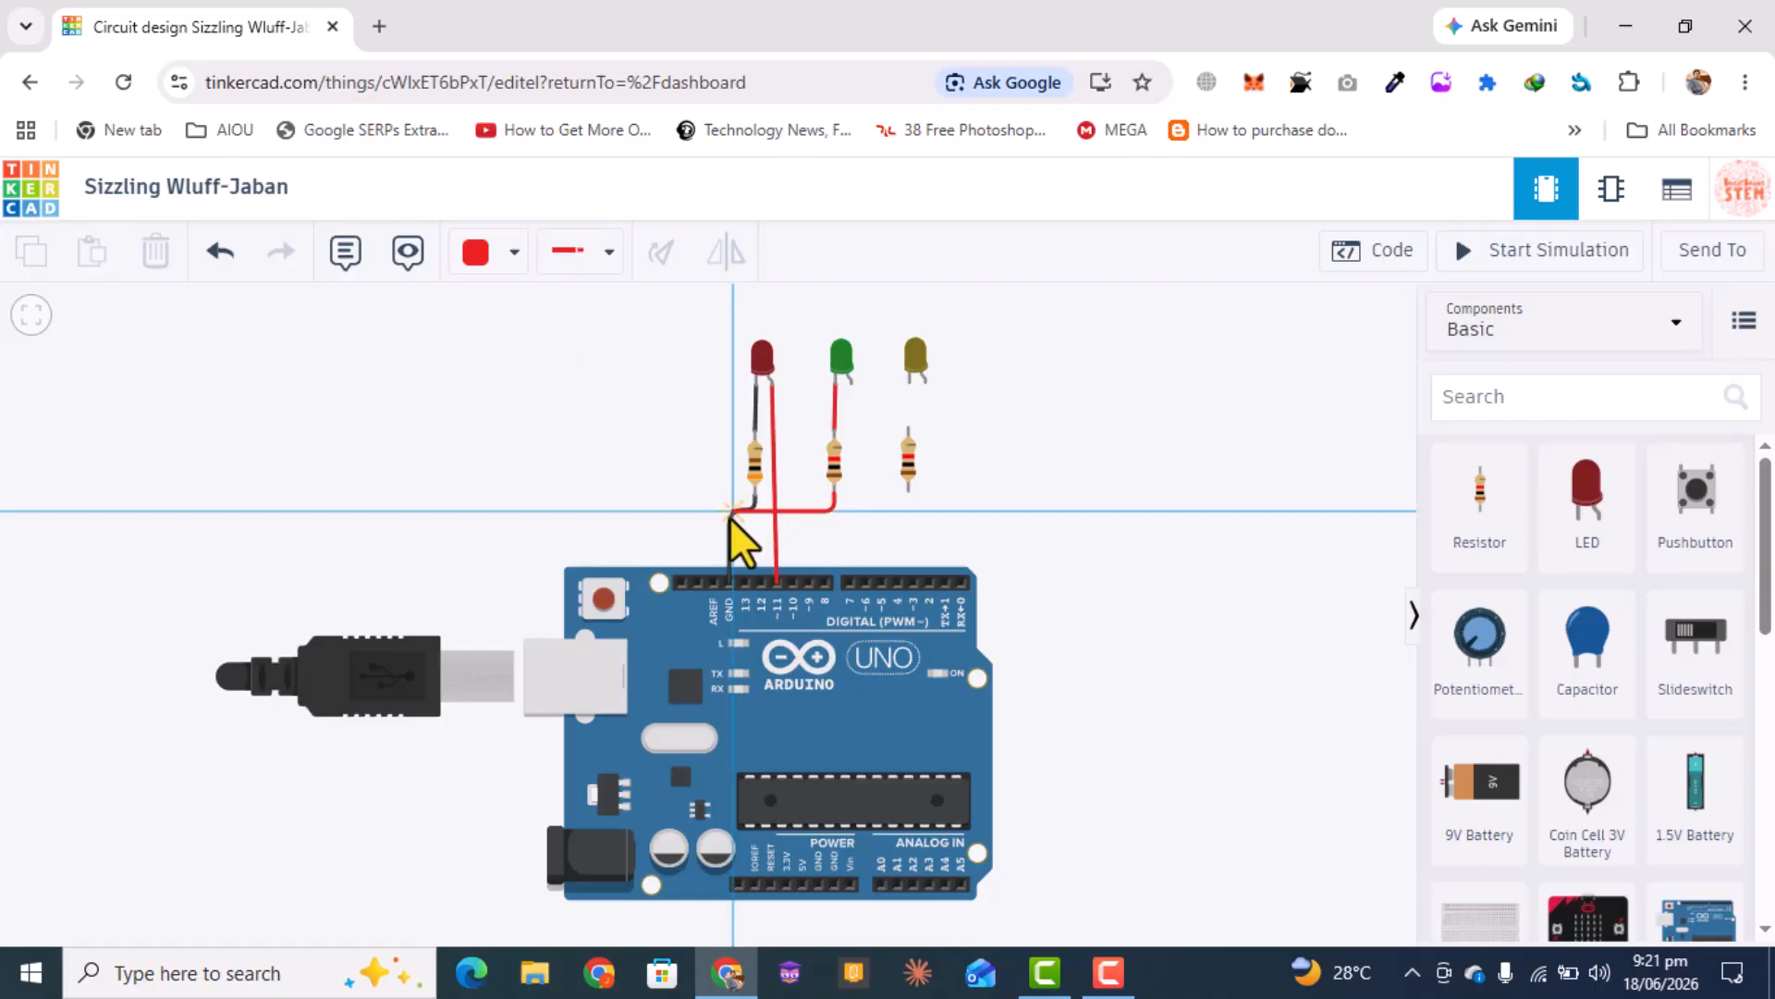
{"action": "left_click", "coordinate": [730, 580]}
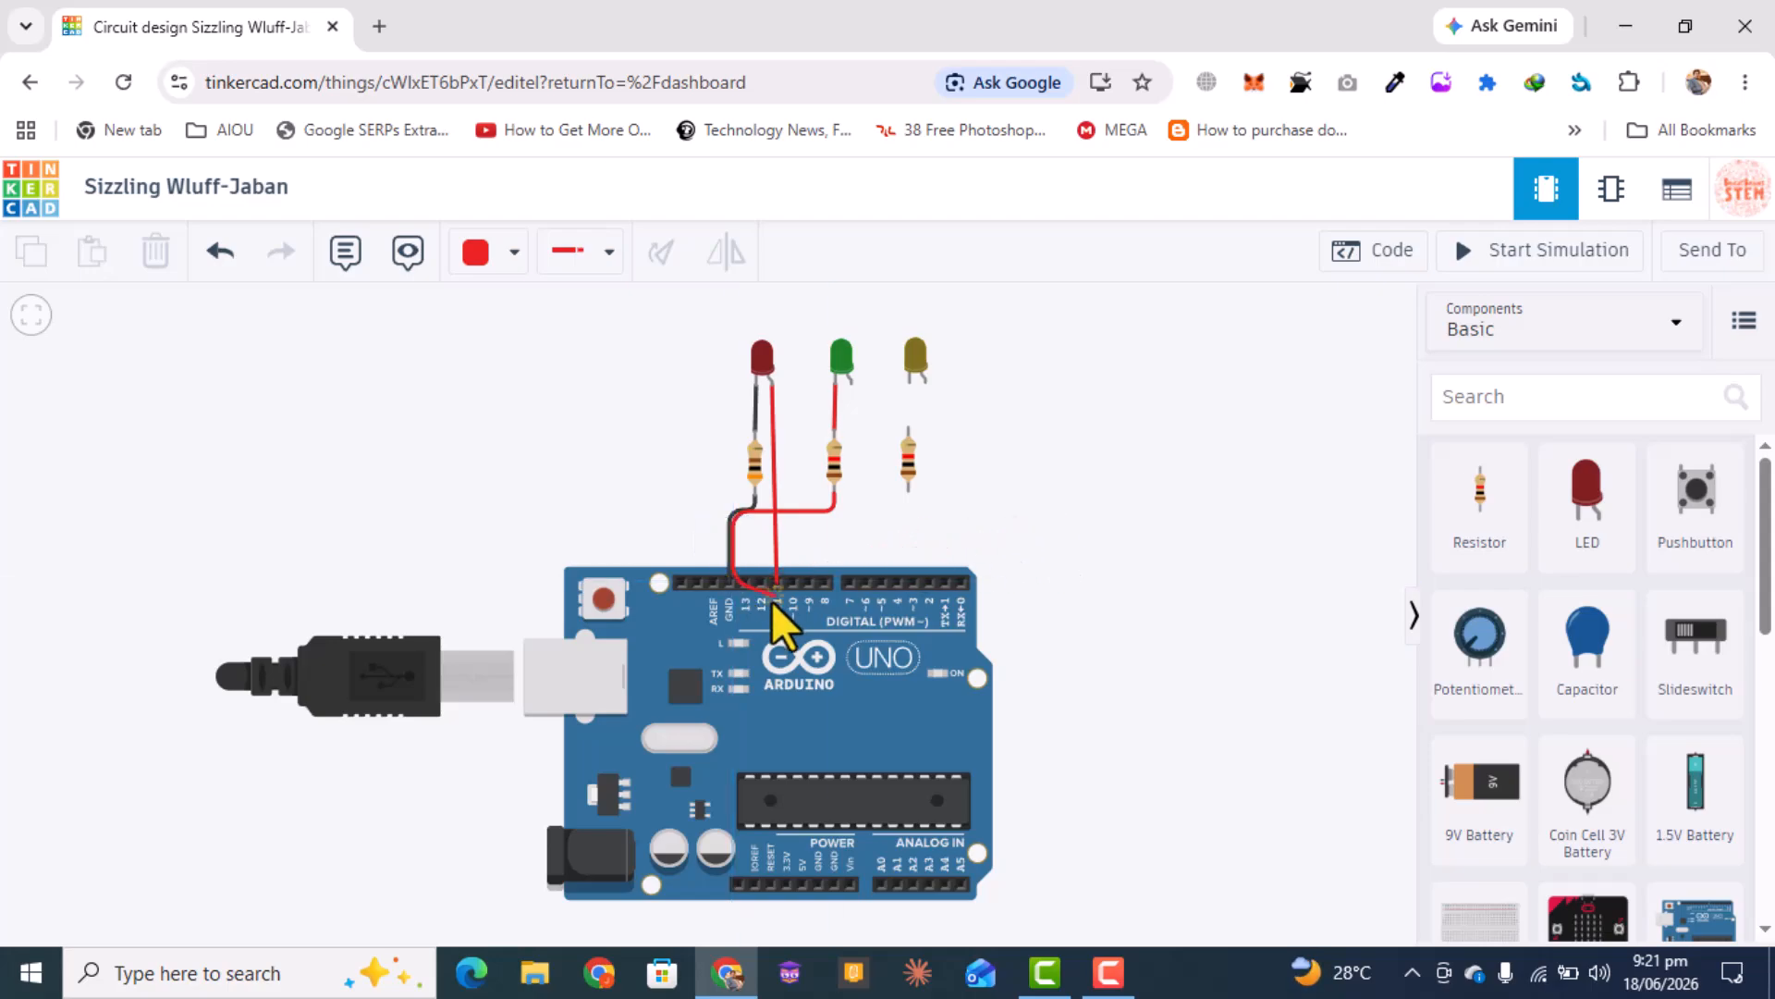
{"action": "left_click", "coordinate": [728, 583]}
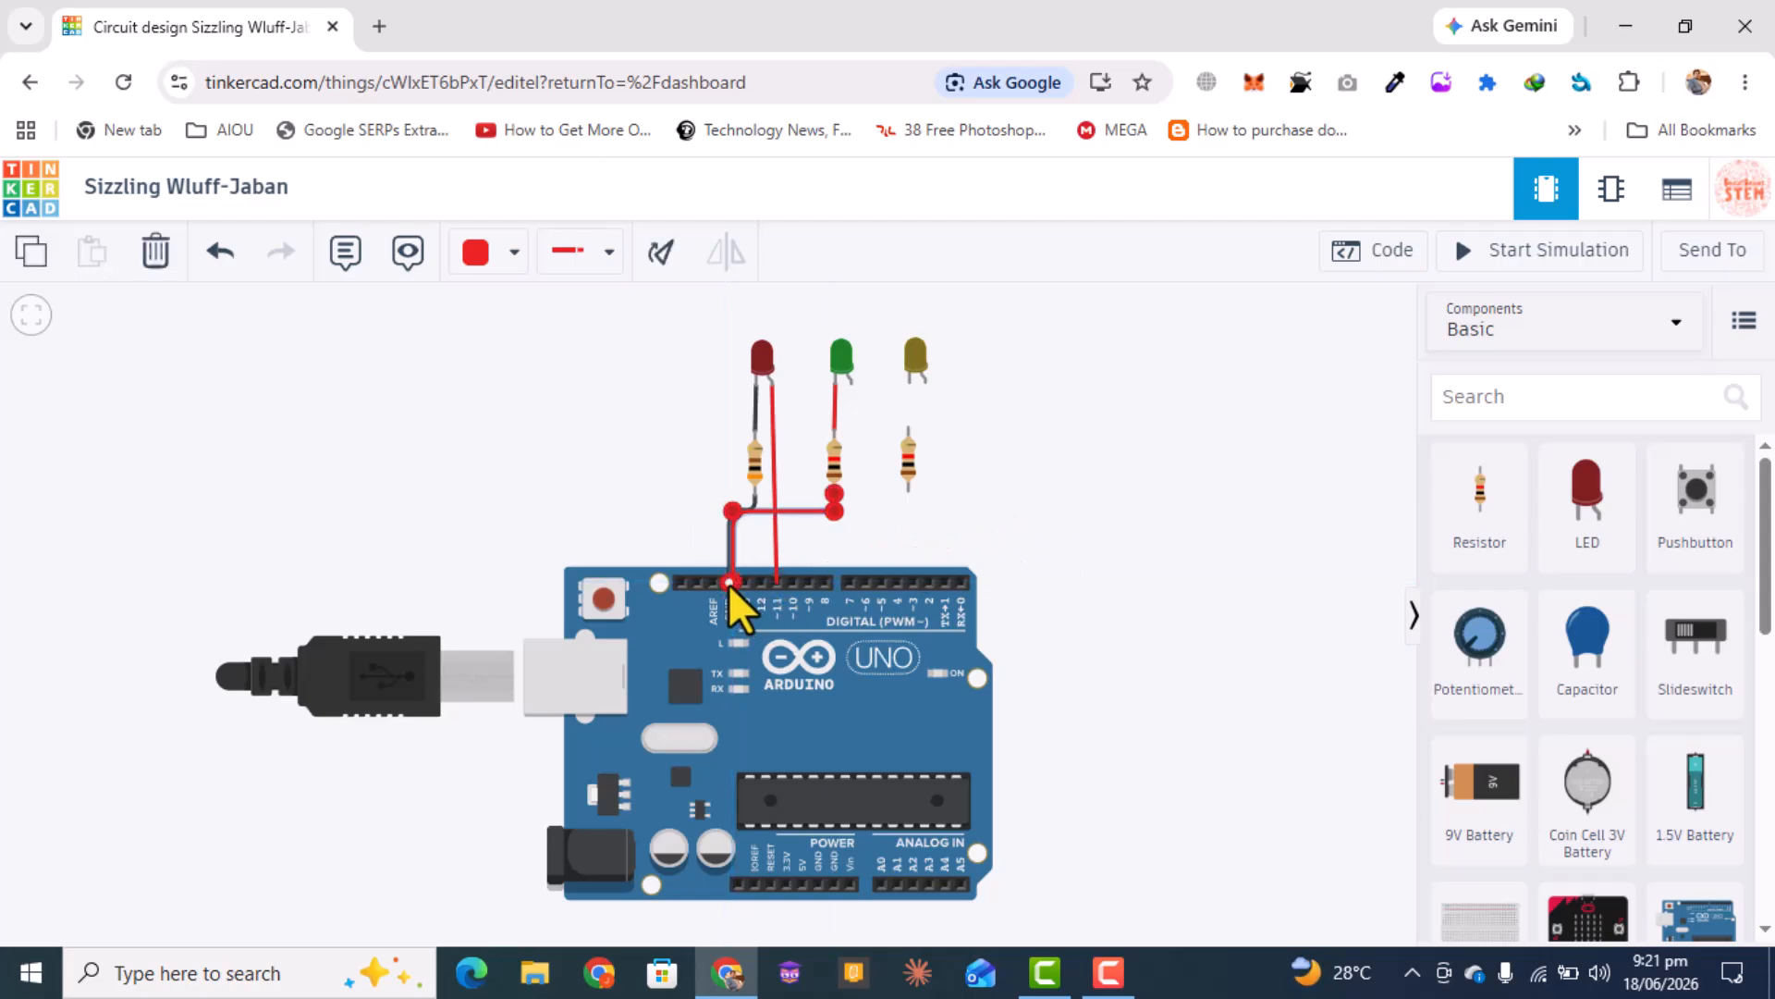
{"action": "left_click", "coordinate": [994, 514]}
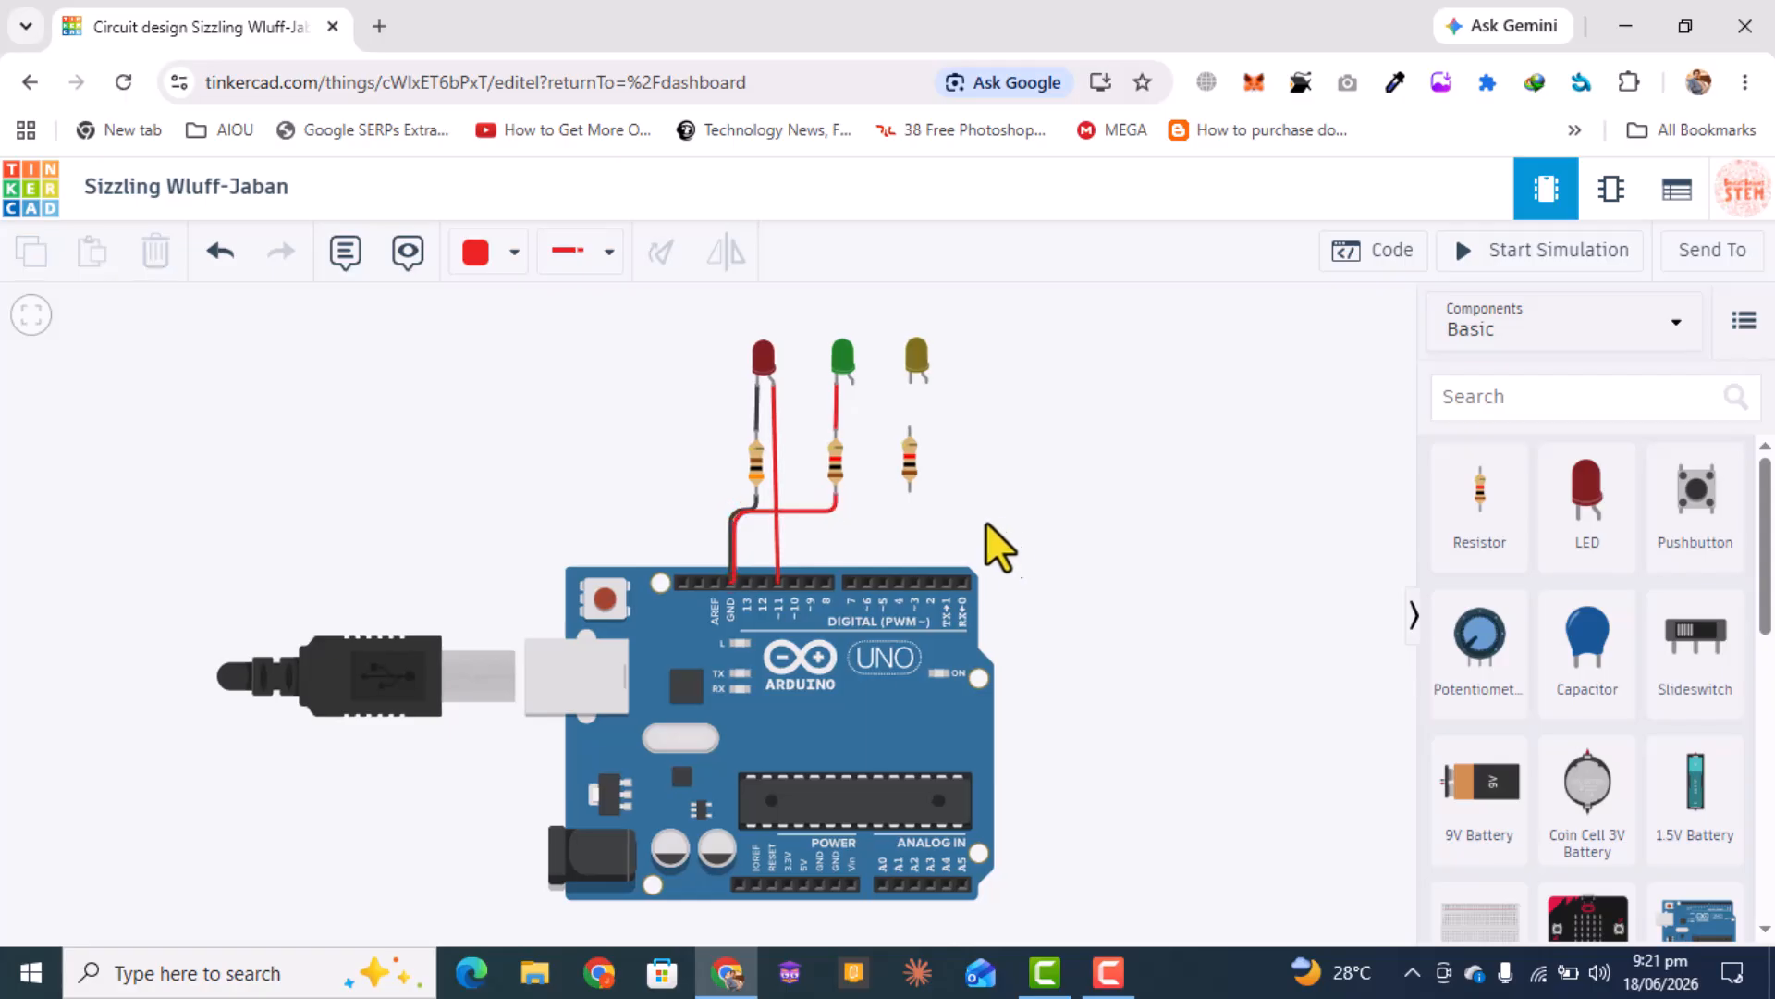
- Colour the wire between the green LED and its resistor and the wire from that resistor to GND black
{"action": "left_click", "coordinate": [836, 408]}
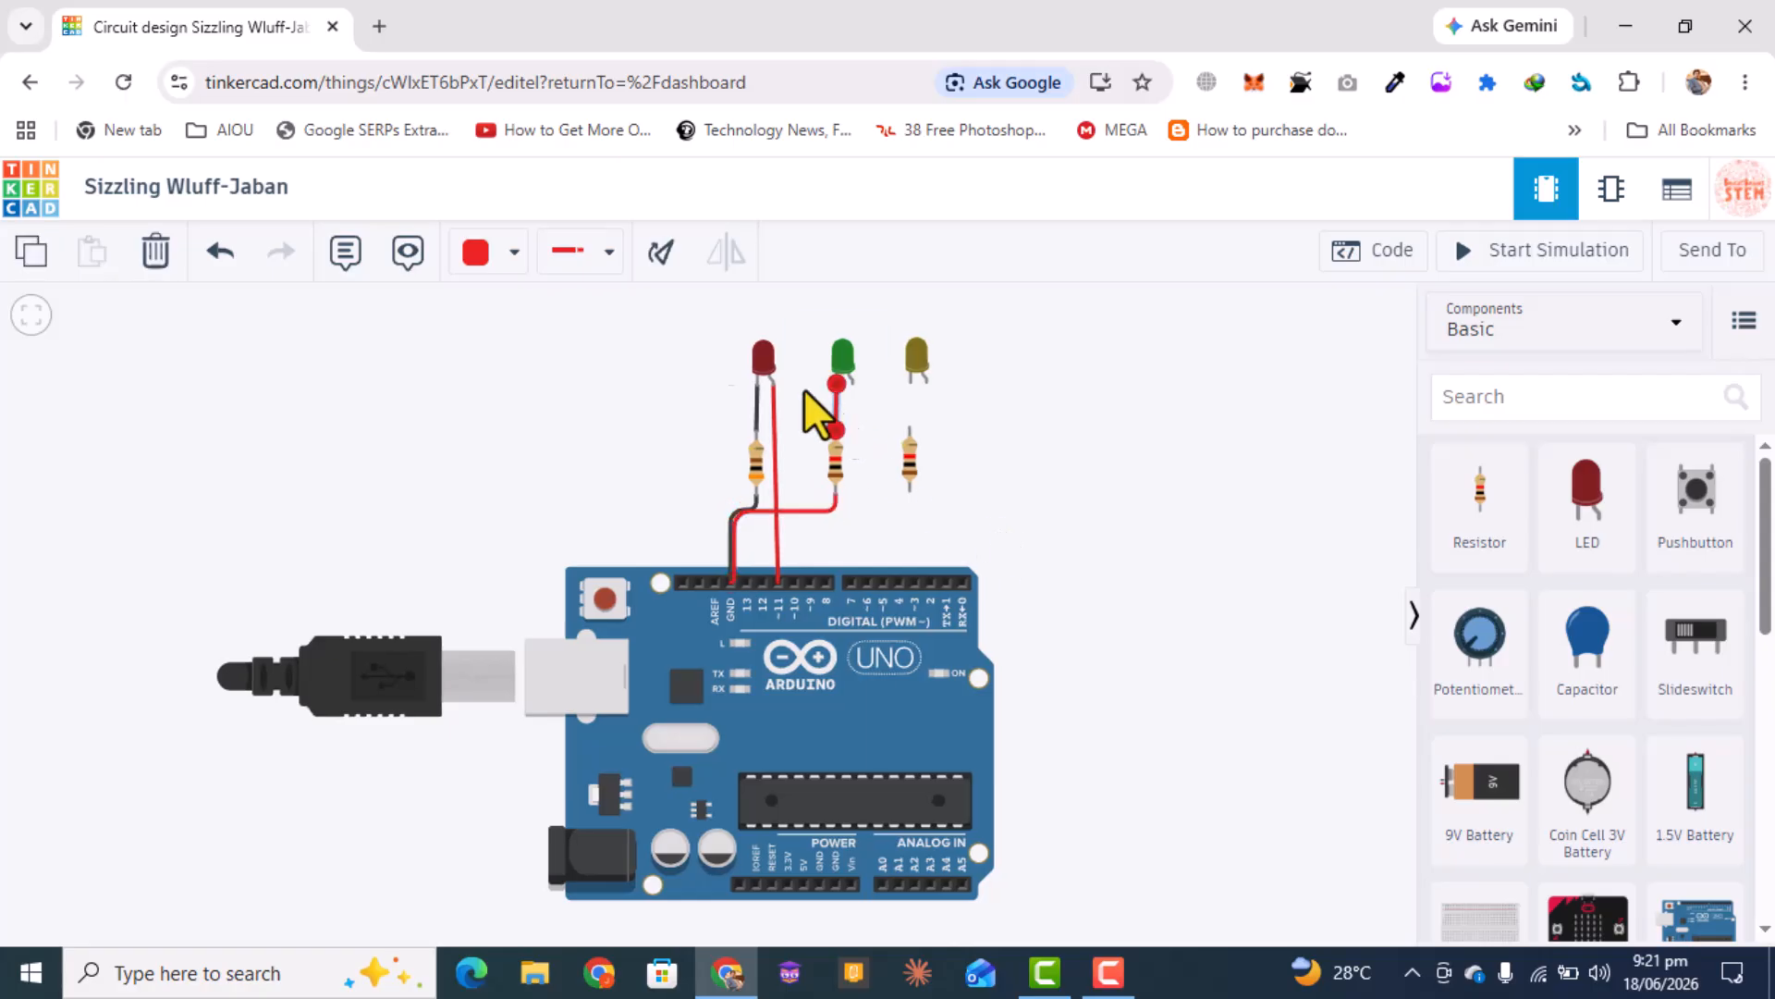
{"action": "left_click", "coordinate": [488, 264]}
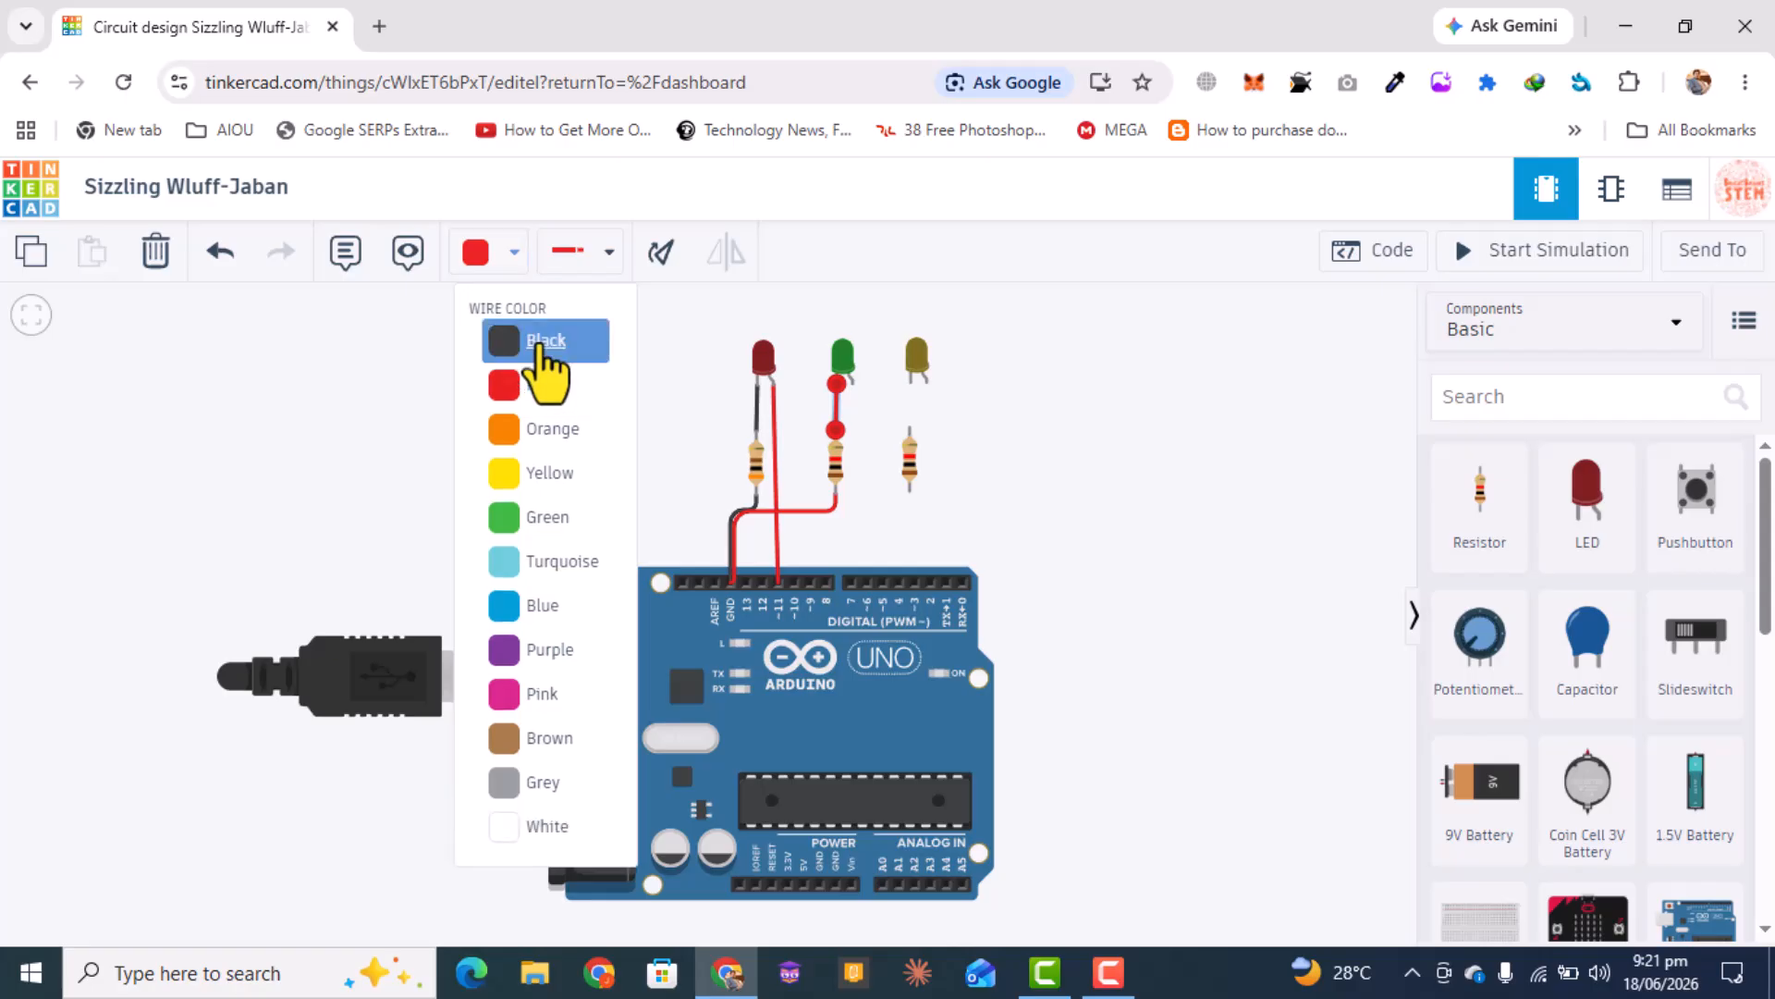
{"action": "left_click", "coordinate": [544, 344]}
{"action": "left_click", "coordinate": [835, 506]}
{"action": "left_click", "coordinate": [499, 249]}
{"action": "left_click", "coordinate": [537, 333]}
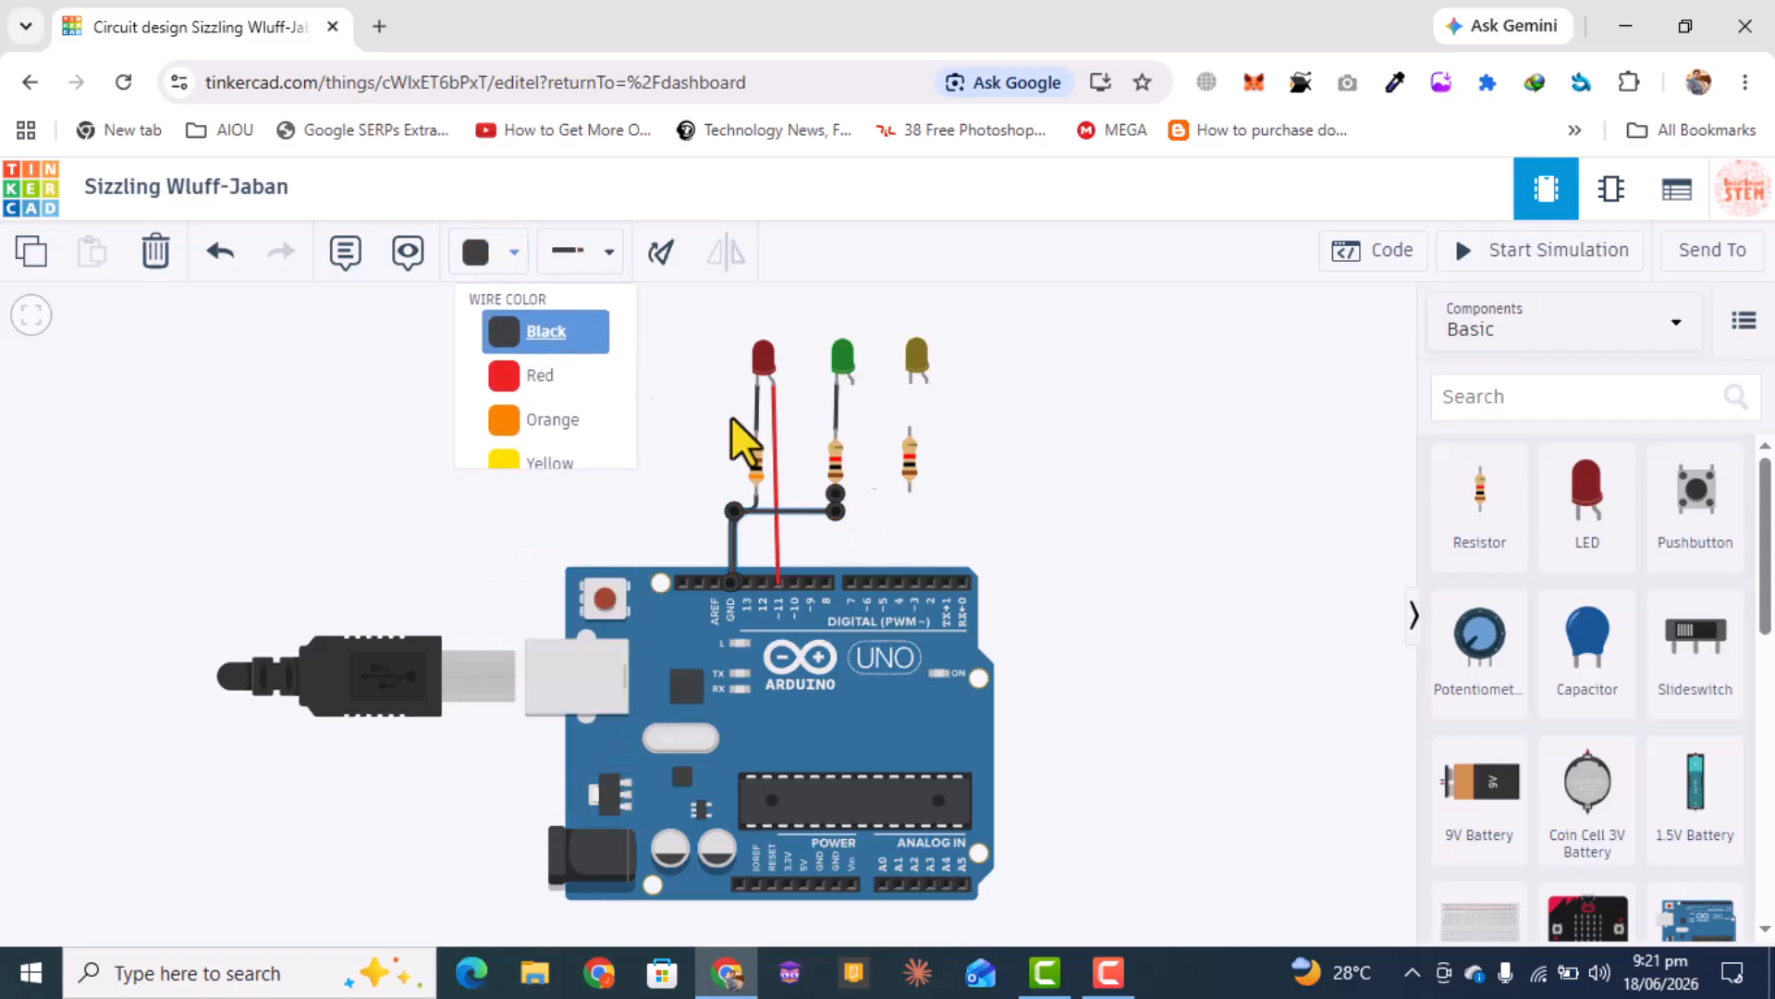
{"action": "left_click", "coordinate": [1135, 525]}
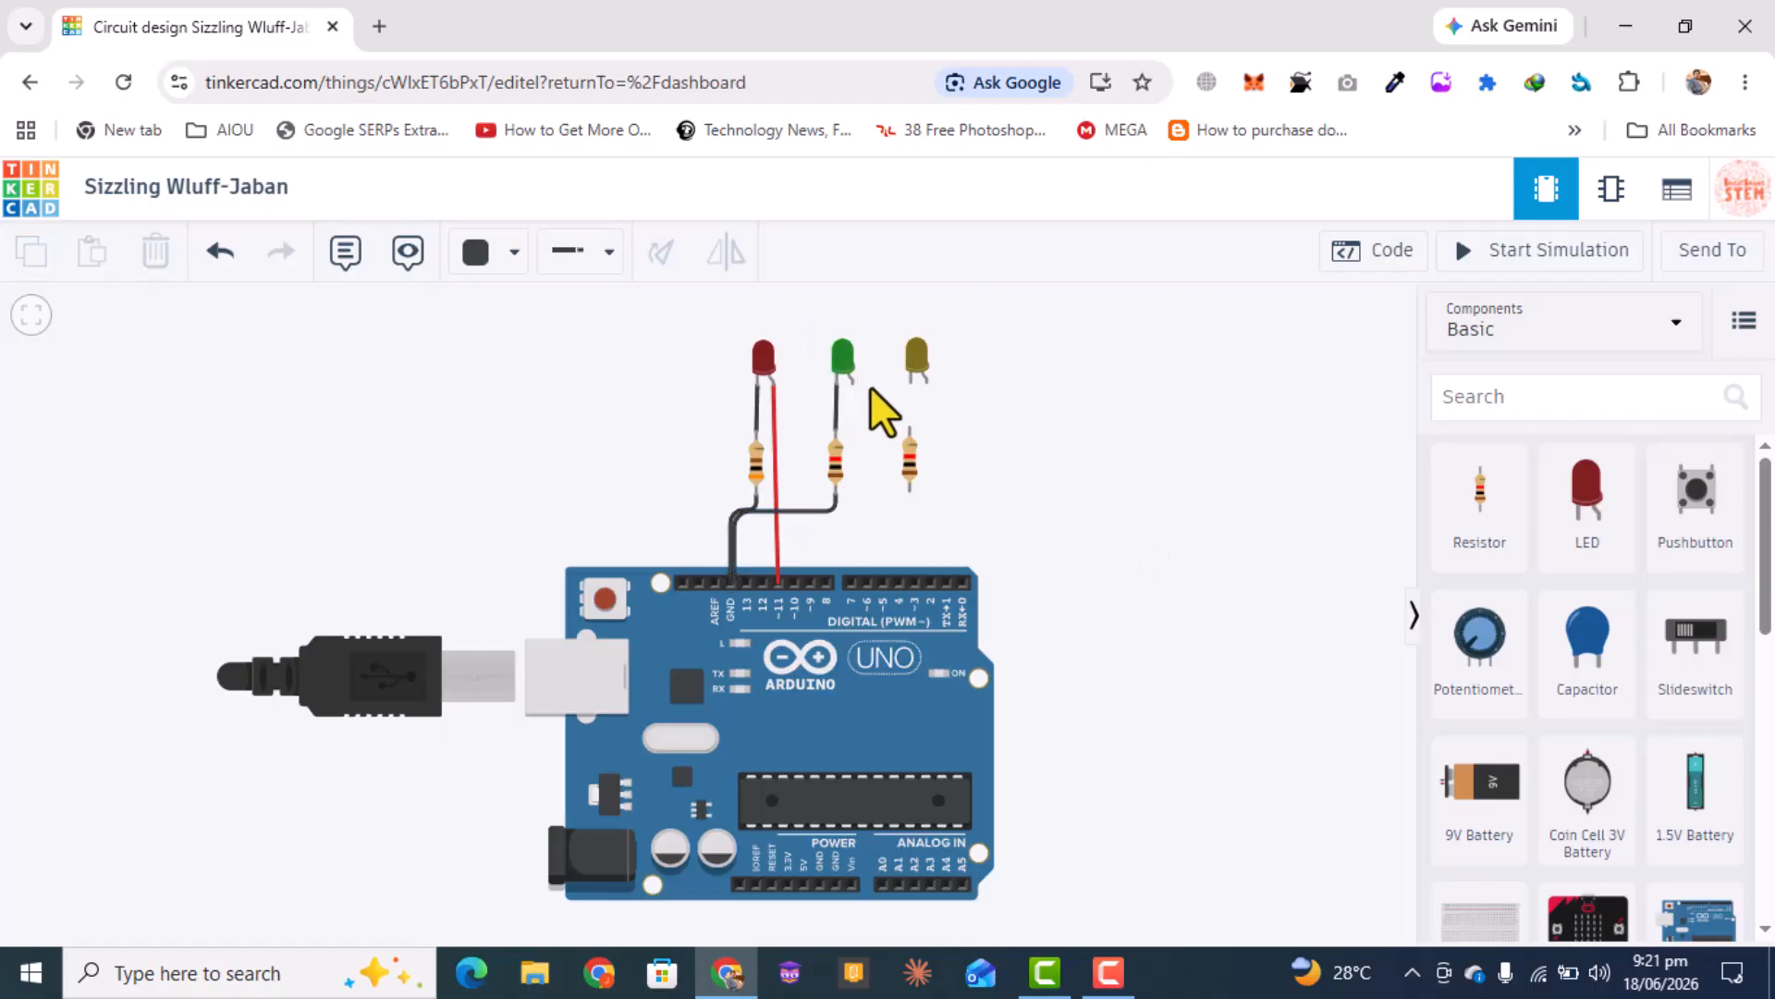
- Wire the green LED's anode to the Arduino's digital pin 8 and colour that wire red
{"action": "left_click", "coordinate": [851, 385]}
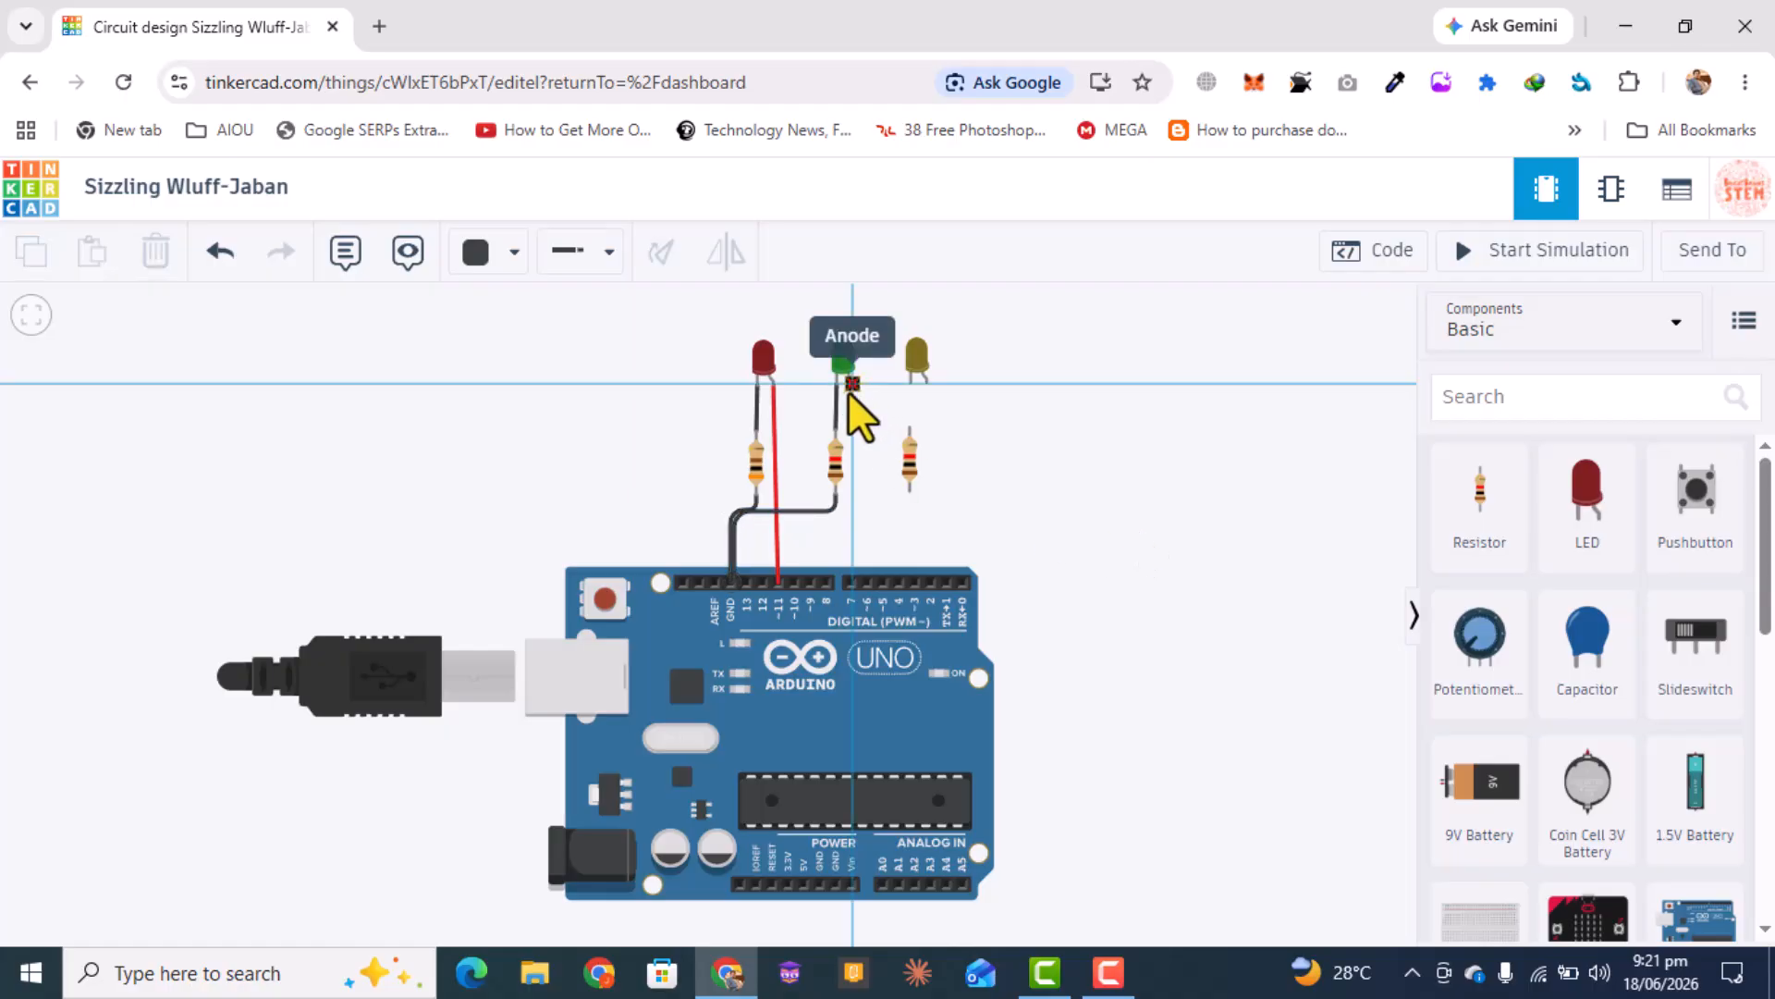
{"action": "left_click", "coordinate": [849, 524]}
{"action": "left_click", "coordinate": [825, 524]}
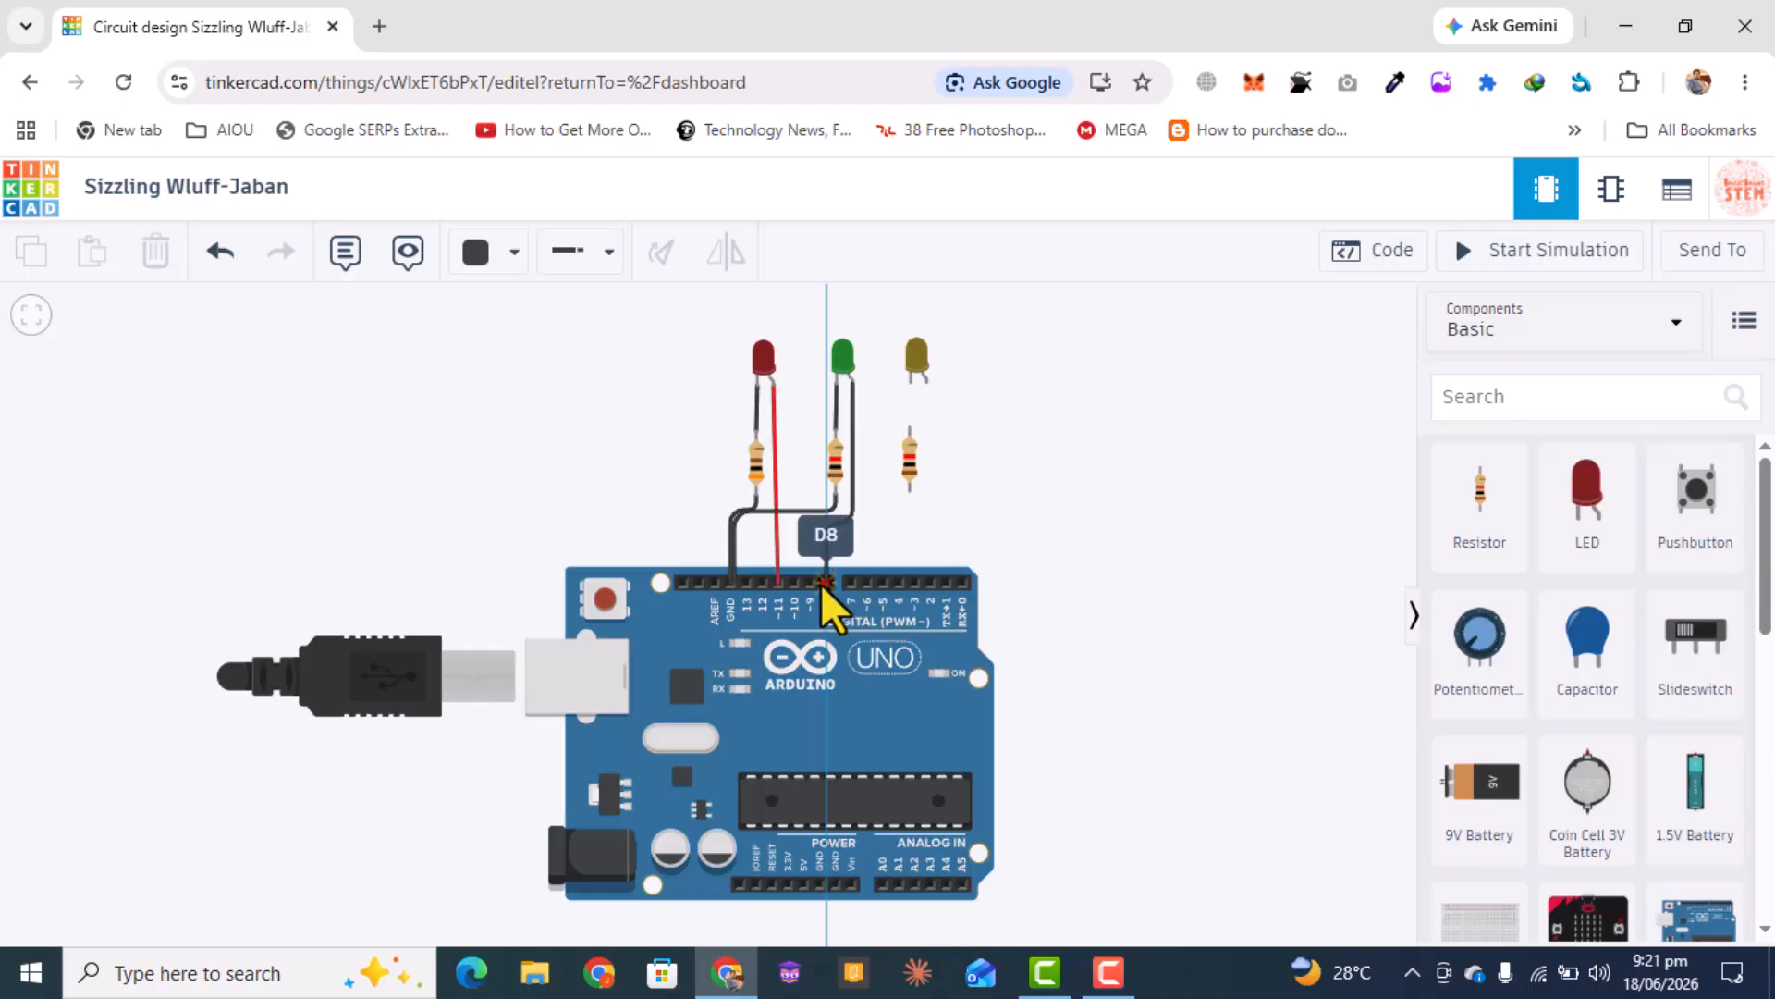
{"action": "left_click", "coordinate": [823, 584]}
{"action": "left_click", "coordinate": [484, 256]}
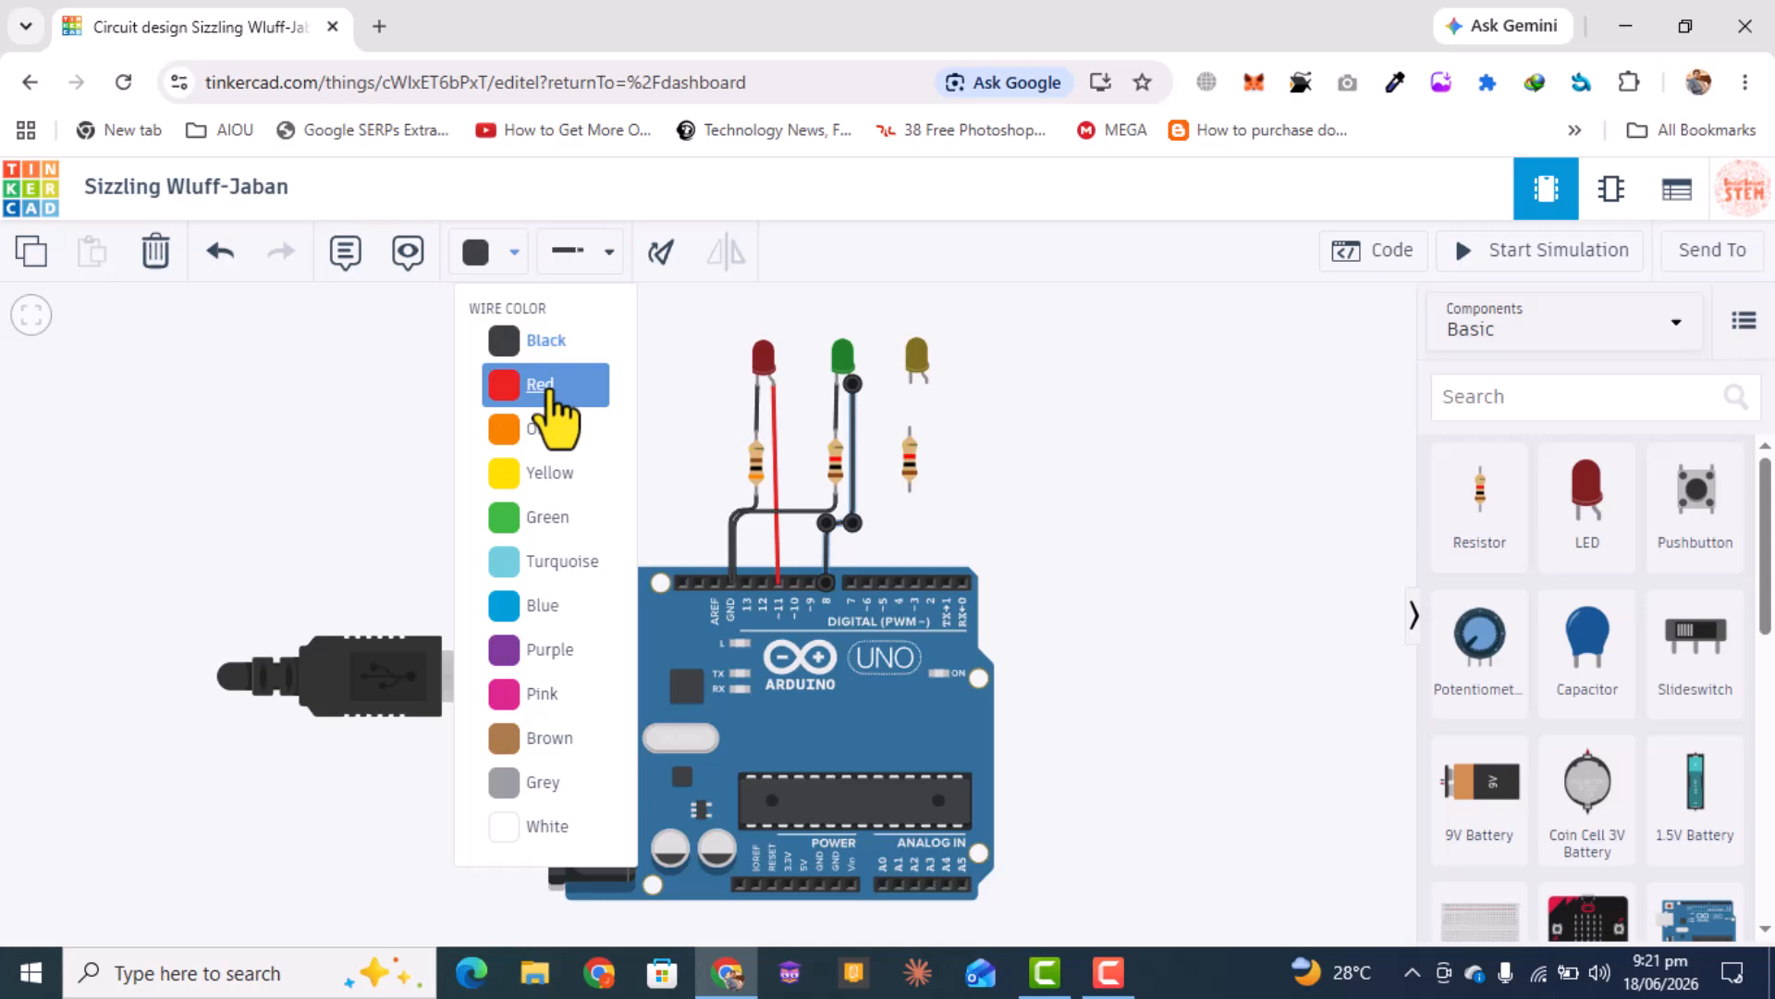
{"action": "left_click", "coordinate": [548, 393]}
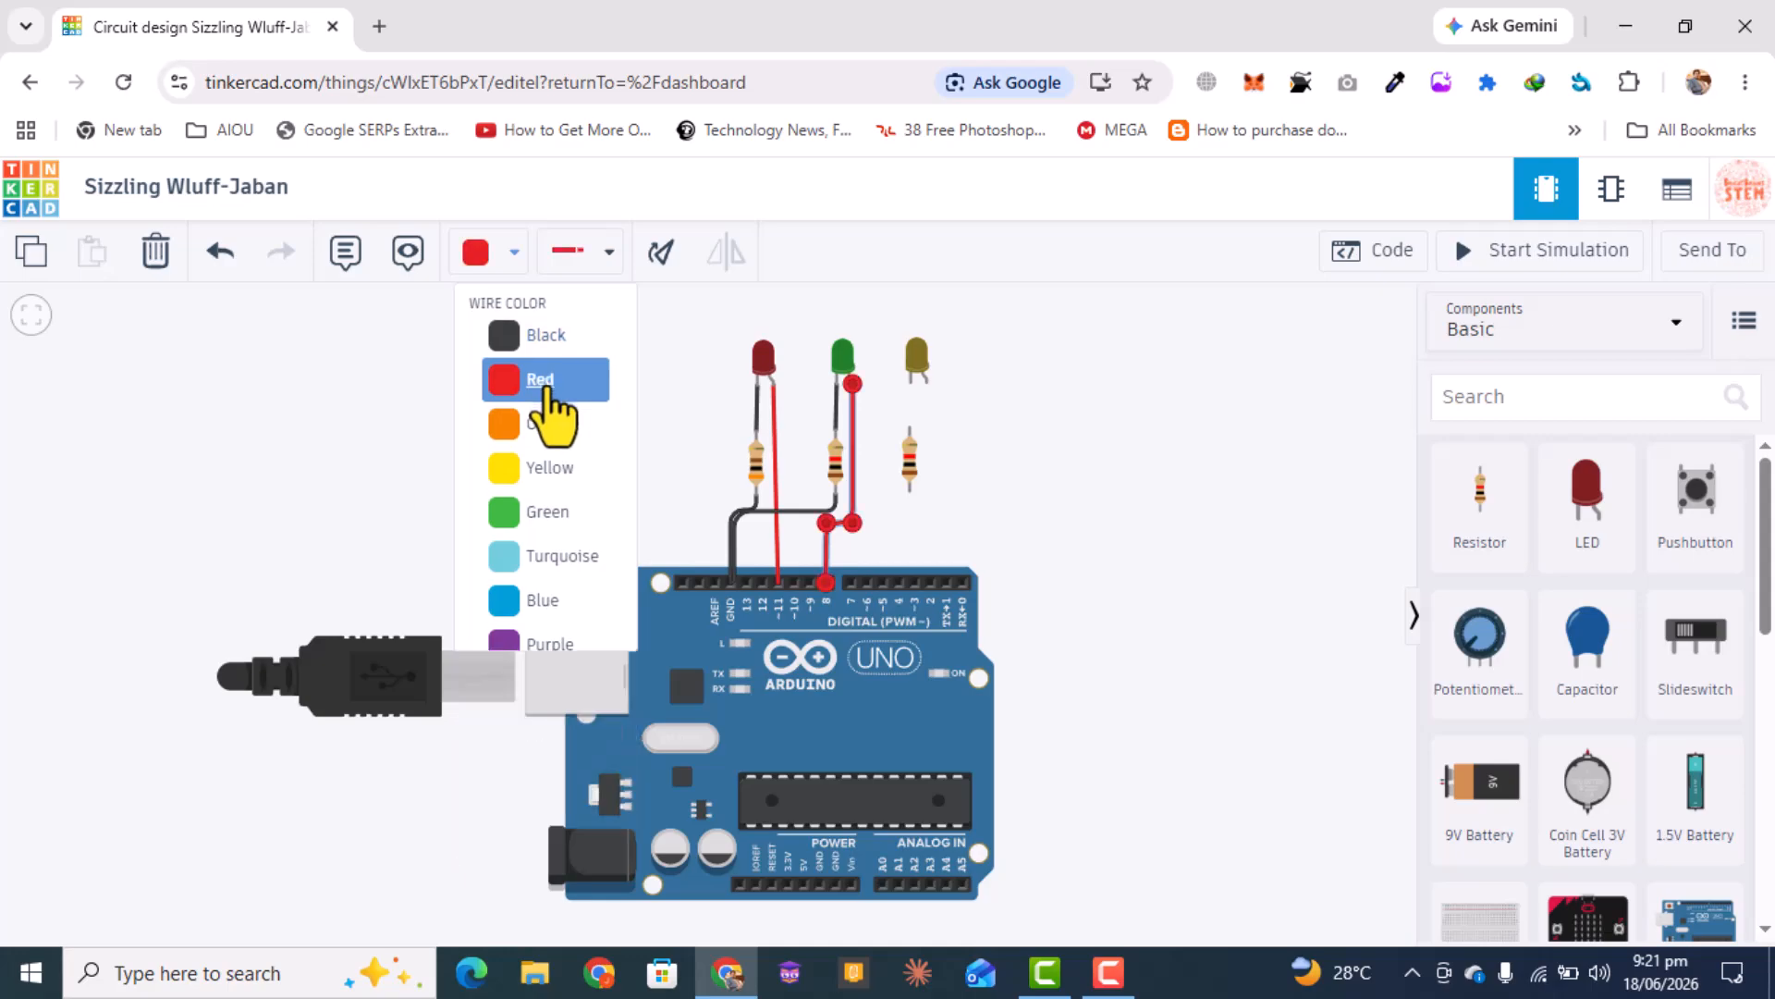
{"action": "left_click", "coordinate": [1126, 442]}
- Wire the yellow LED's cathode through the resistor below it to the Arduino's GND pin beside pin 13
{"action": "left_click", "coordinate": [908, 381]}
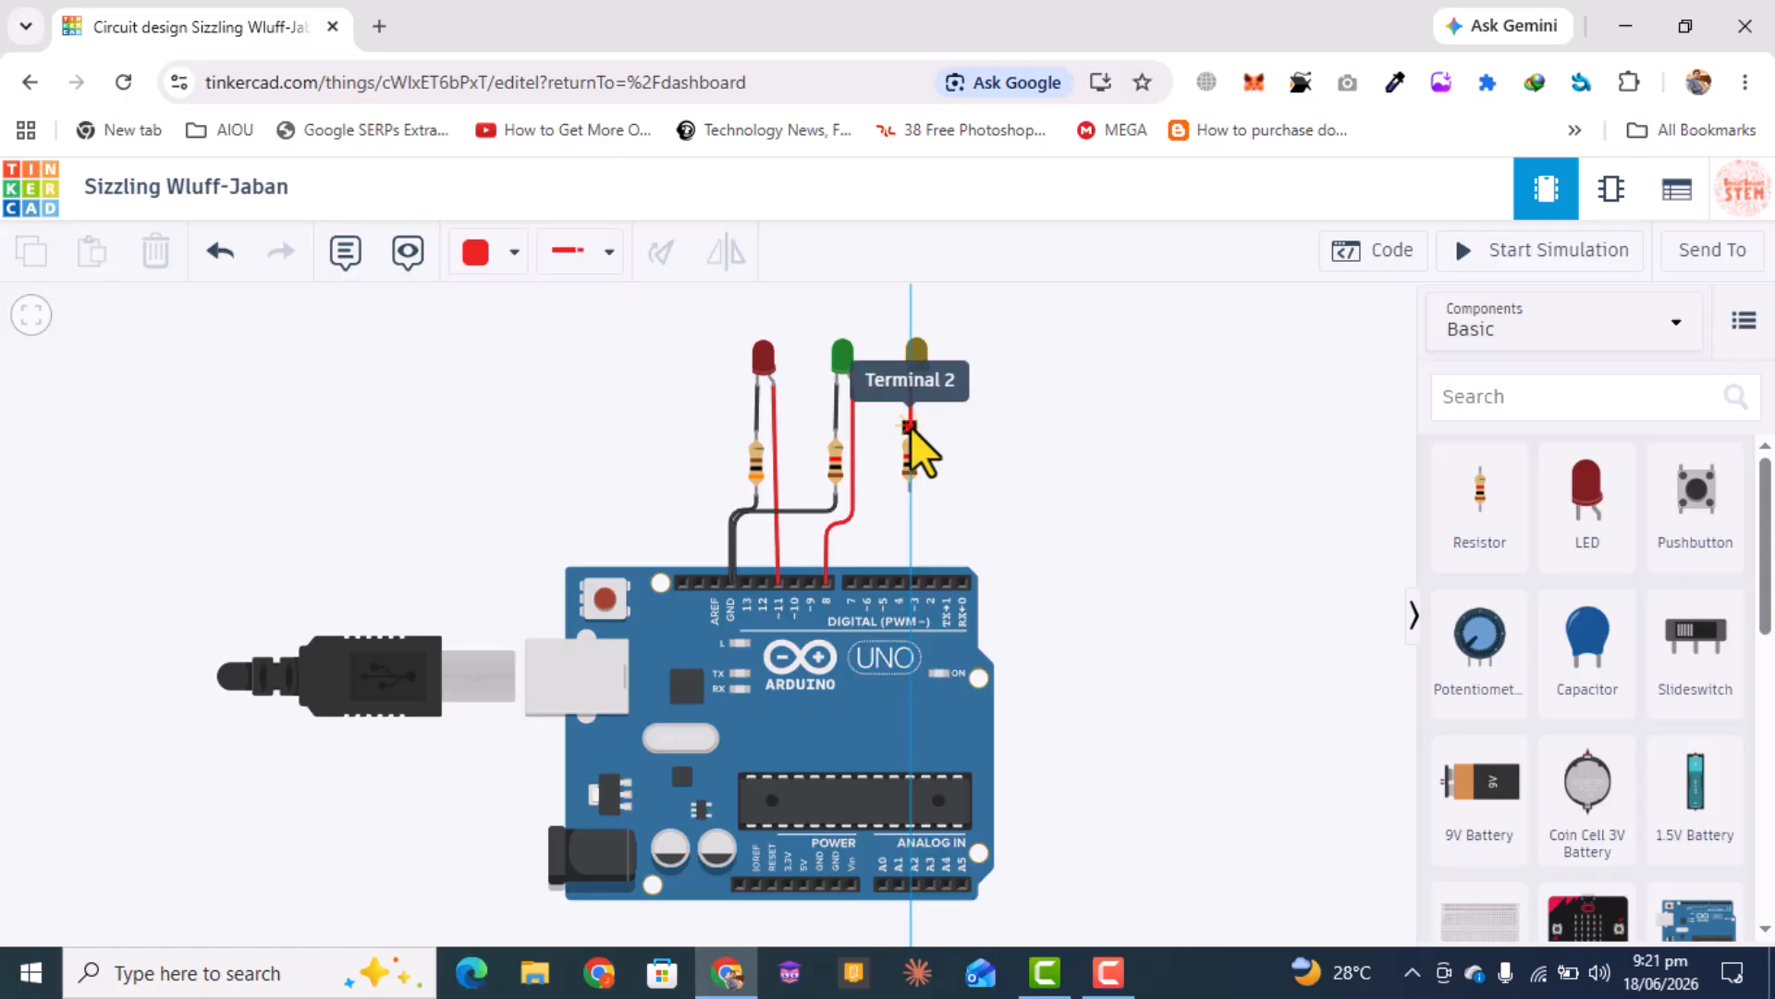
{"action": "left_click", "coordinate": [911, 426]}
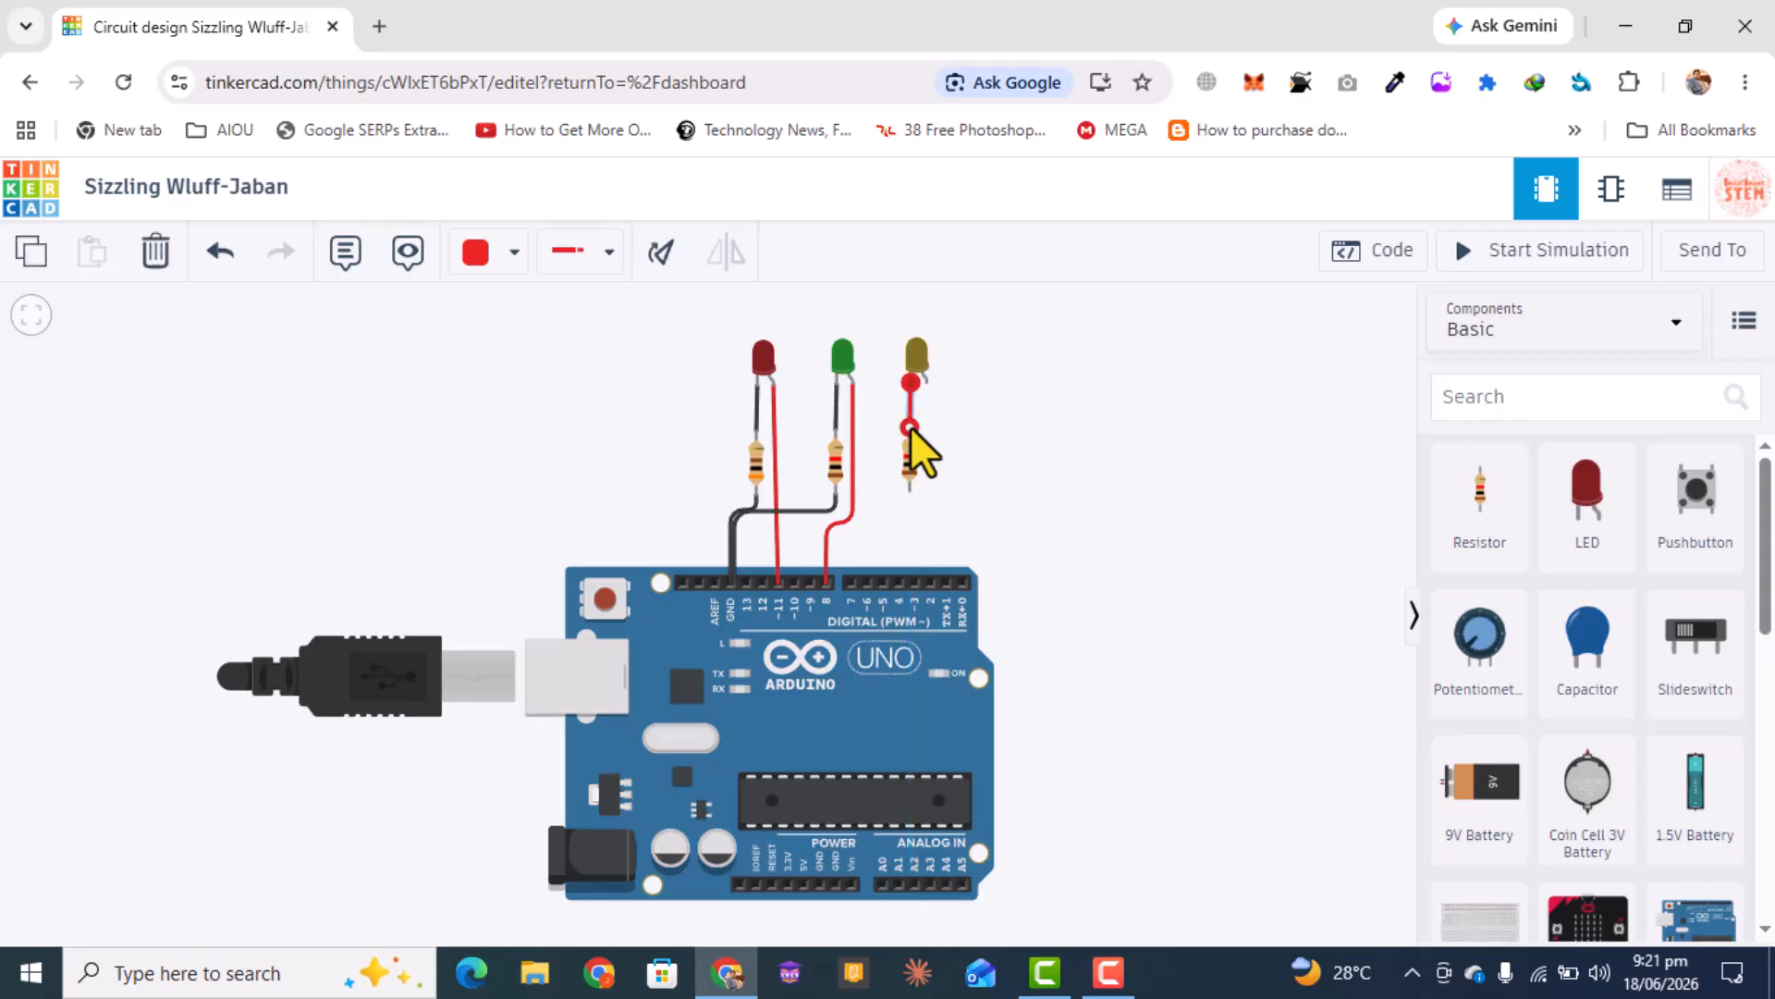
{"action": "left_click", "coordinate": [910, 486]}
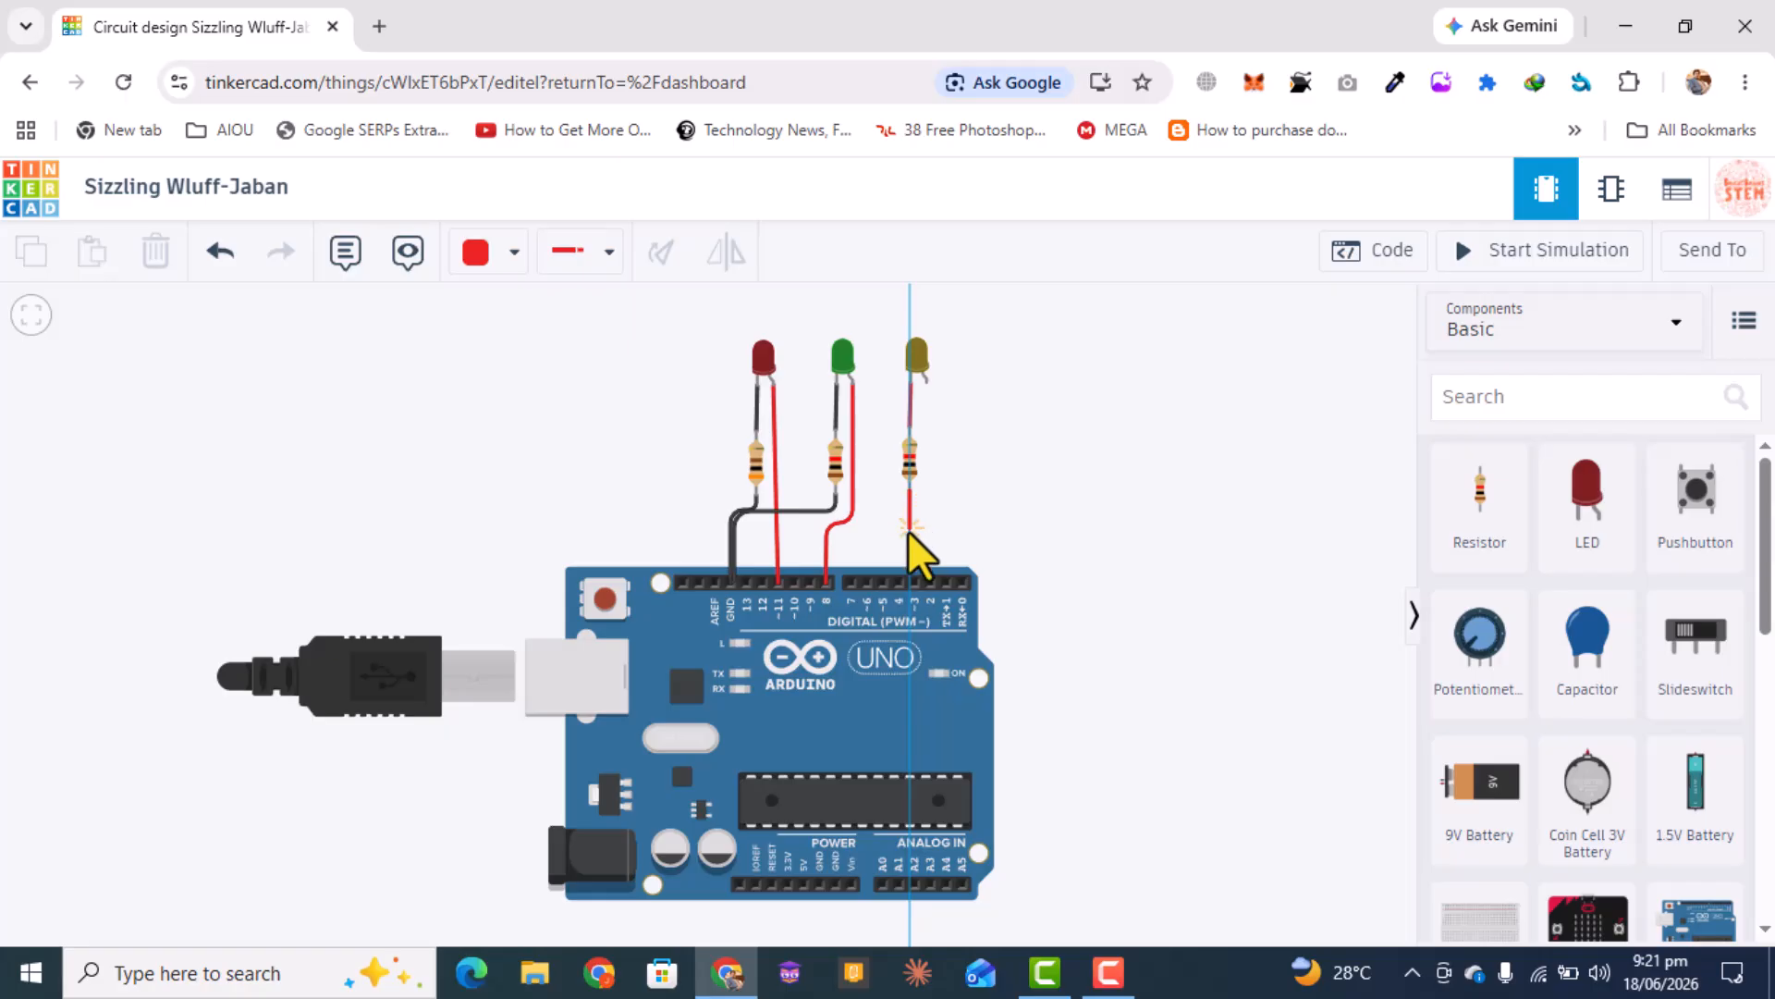
{"action": "left_click", "coordinate": [910, 510]}
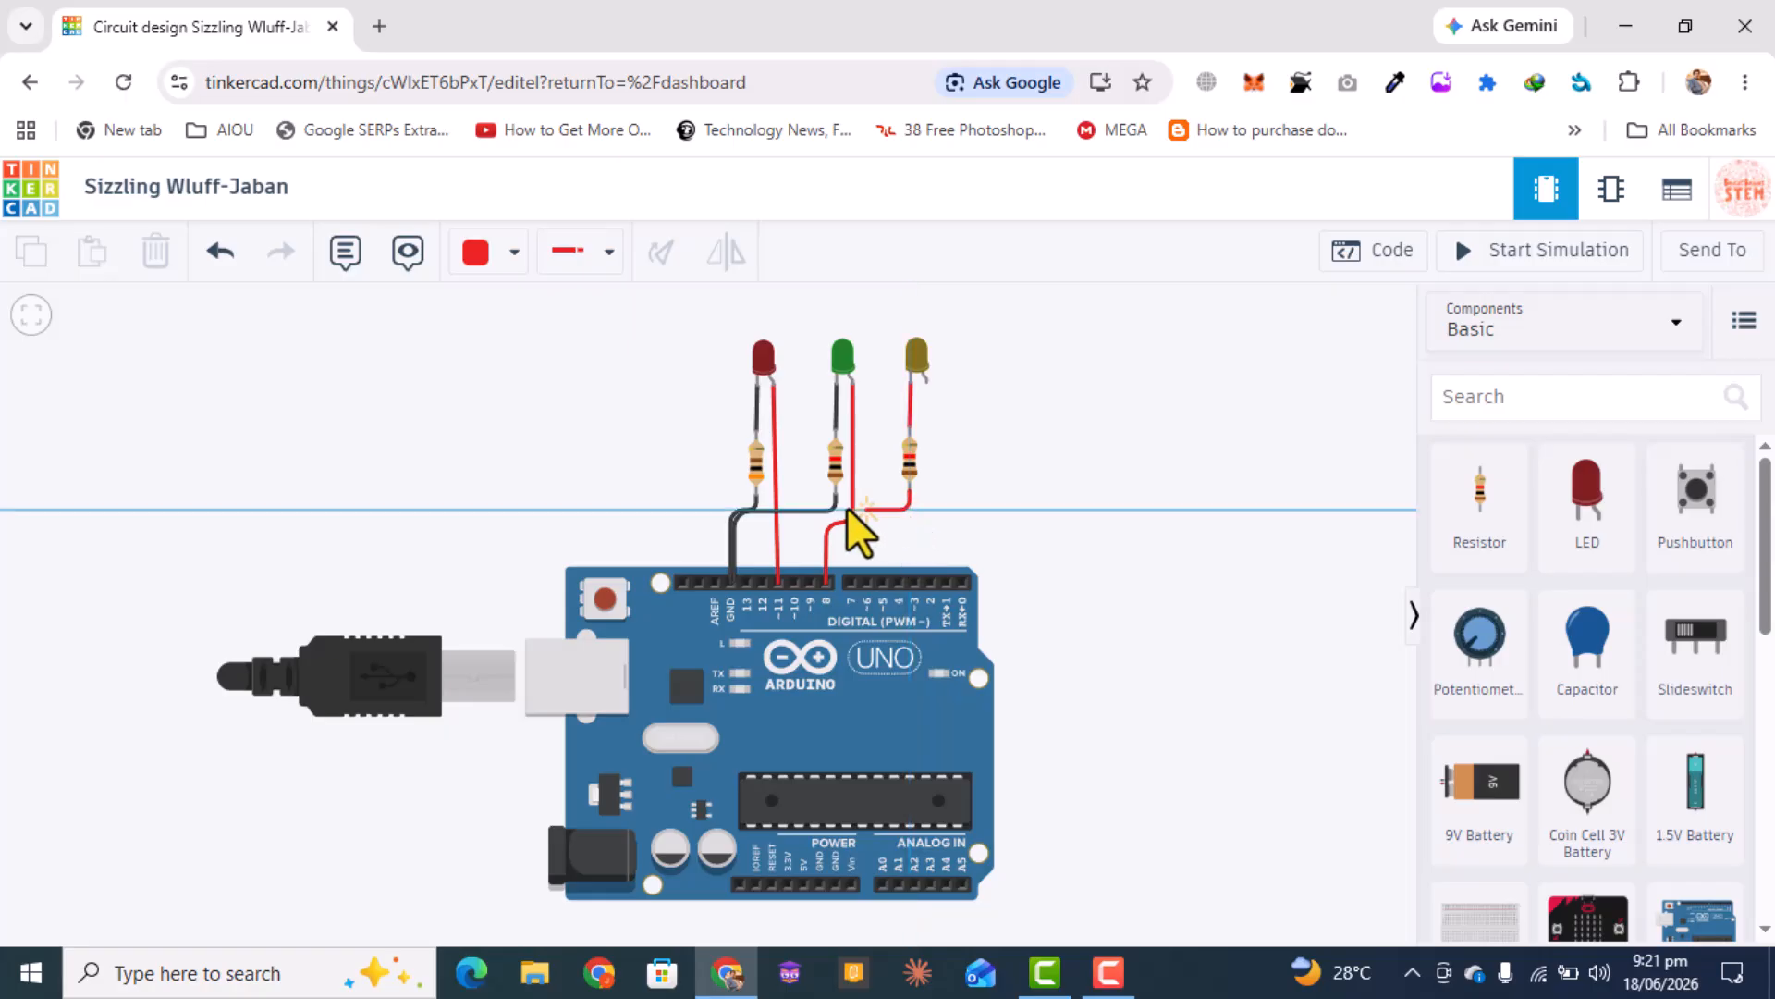
{"action": "left_click", "coordinate": [730, 513]}
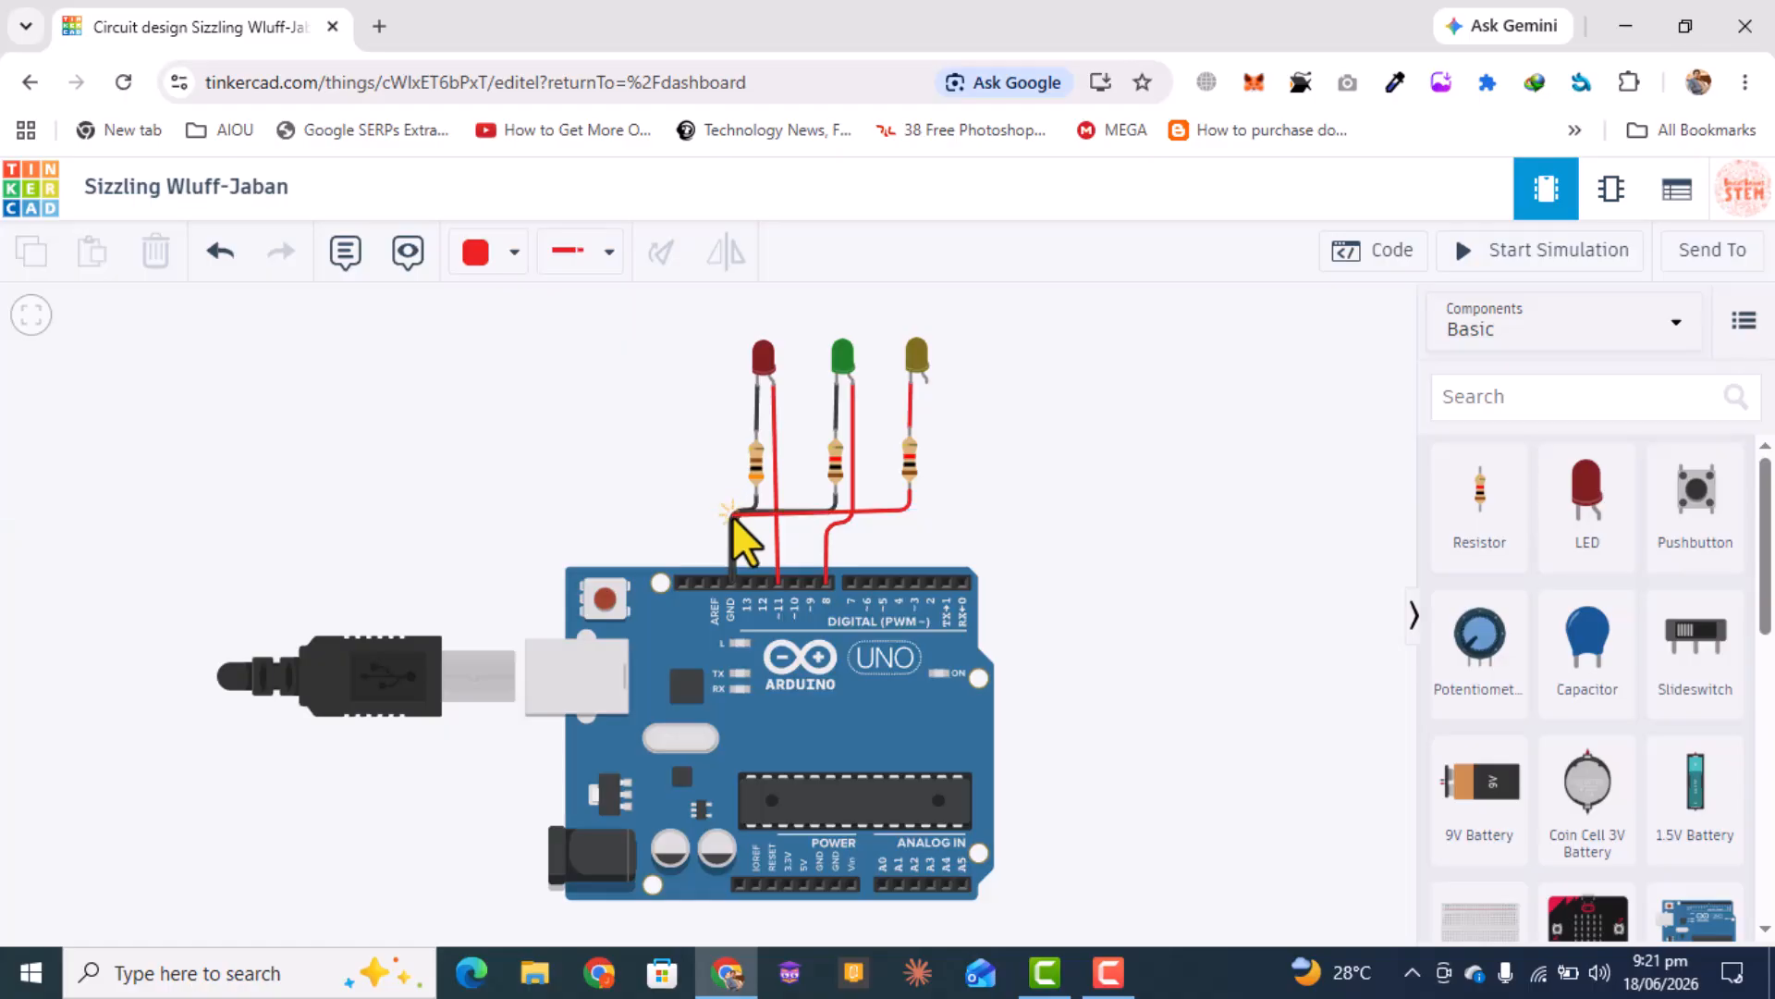
{"action": "left_click", "coordinate": [729, 581]}
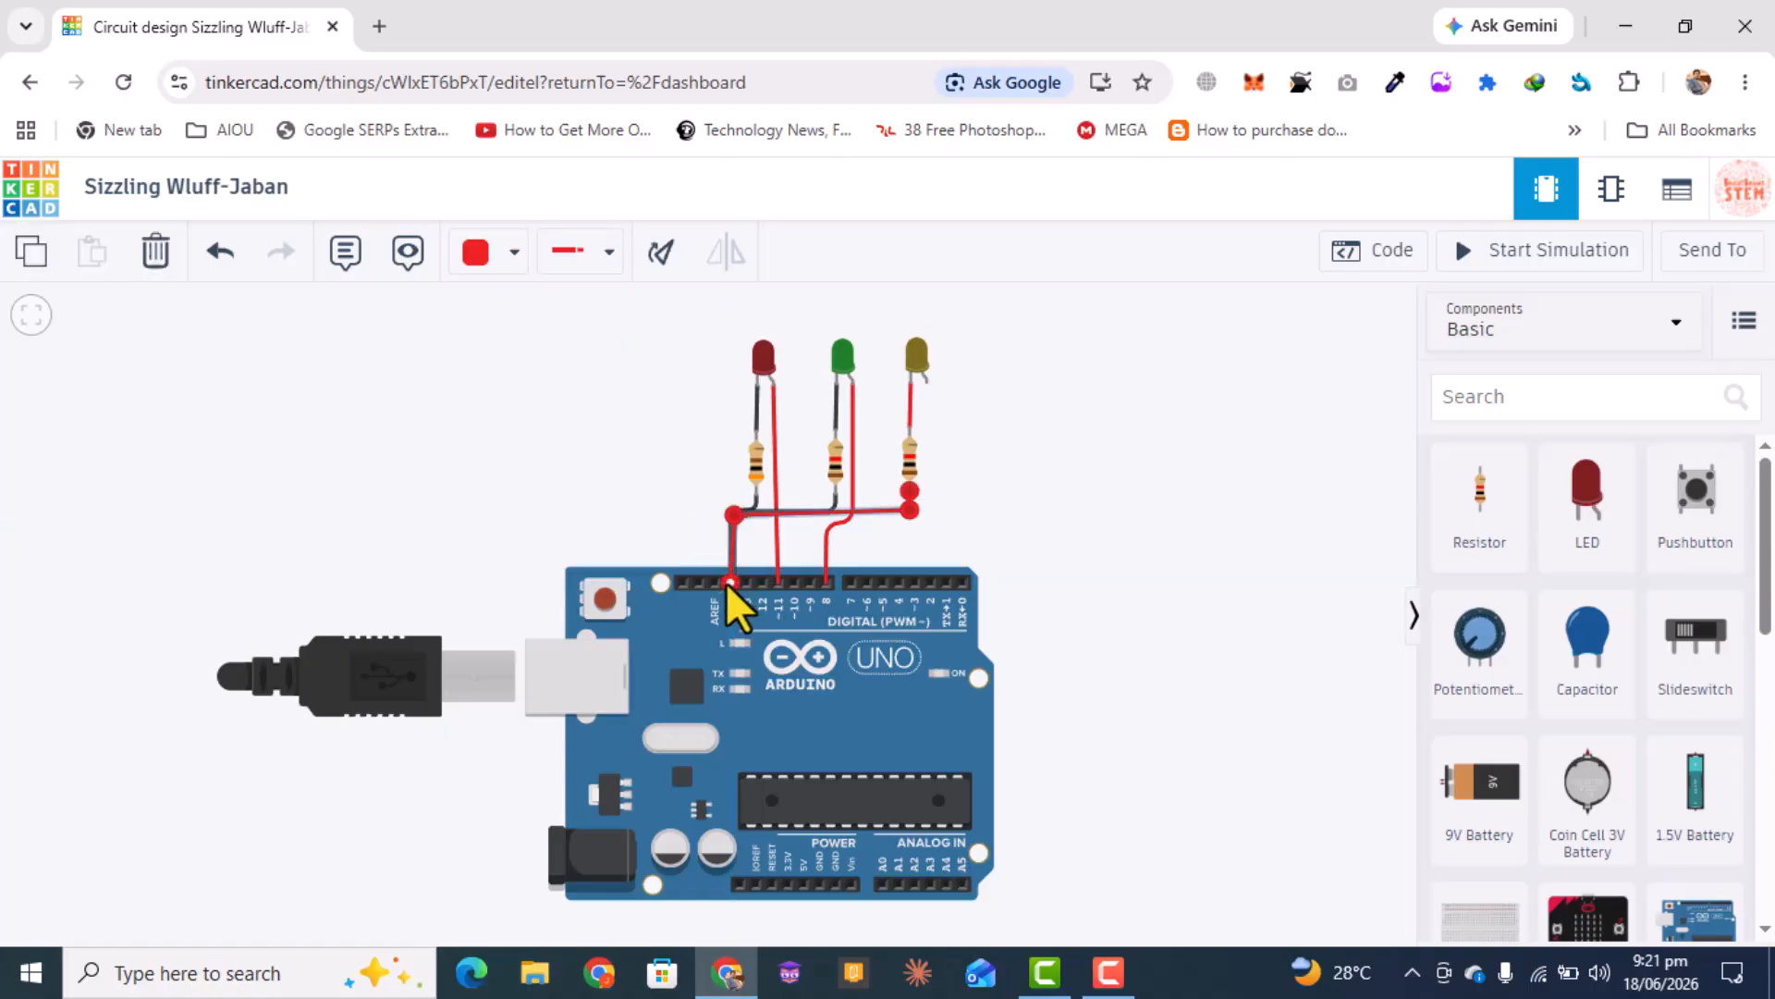
- Colour the wire from the yellow LED's resistor to GND and the wire between that LED and its resistor black
{"action": "left_click", "coordinate": [503, 254]}
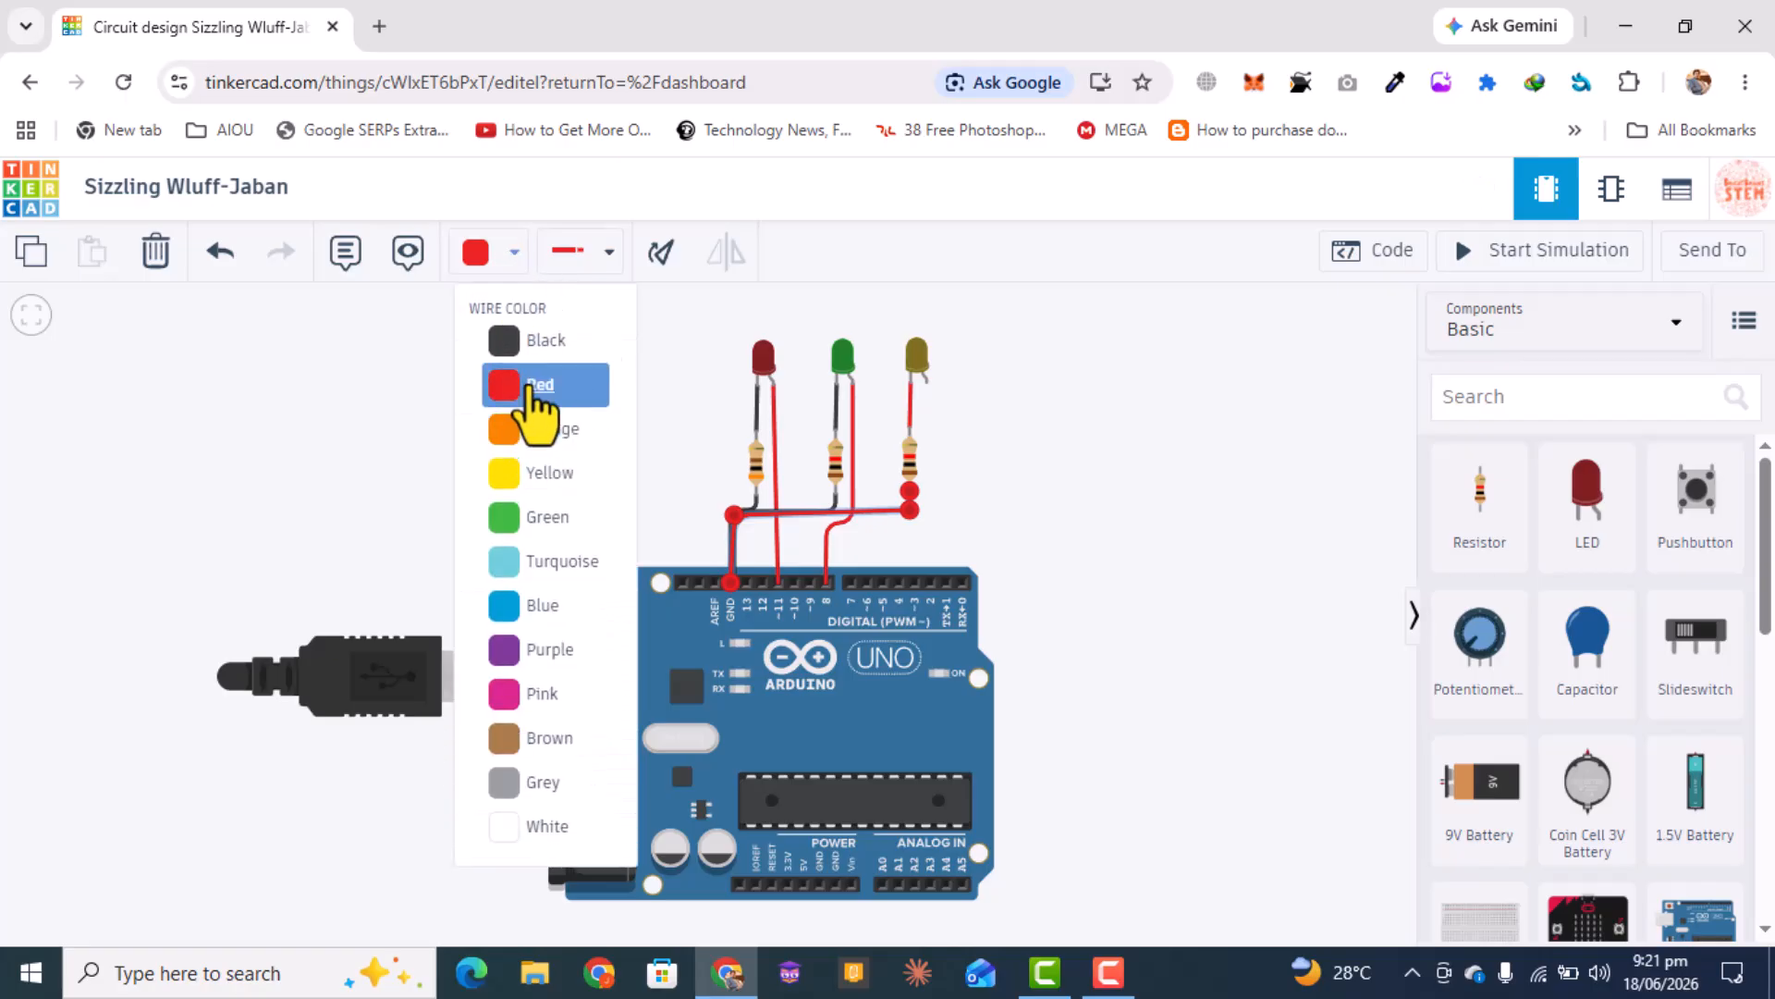
{"action": "left_click", "coordinate": [518, 341]}
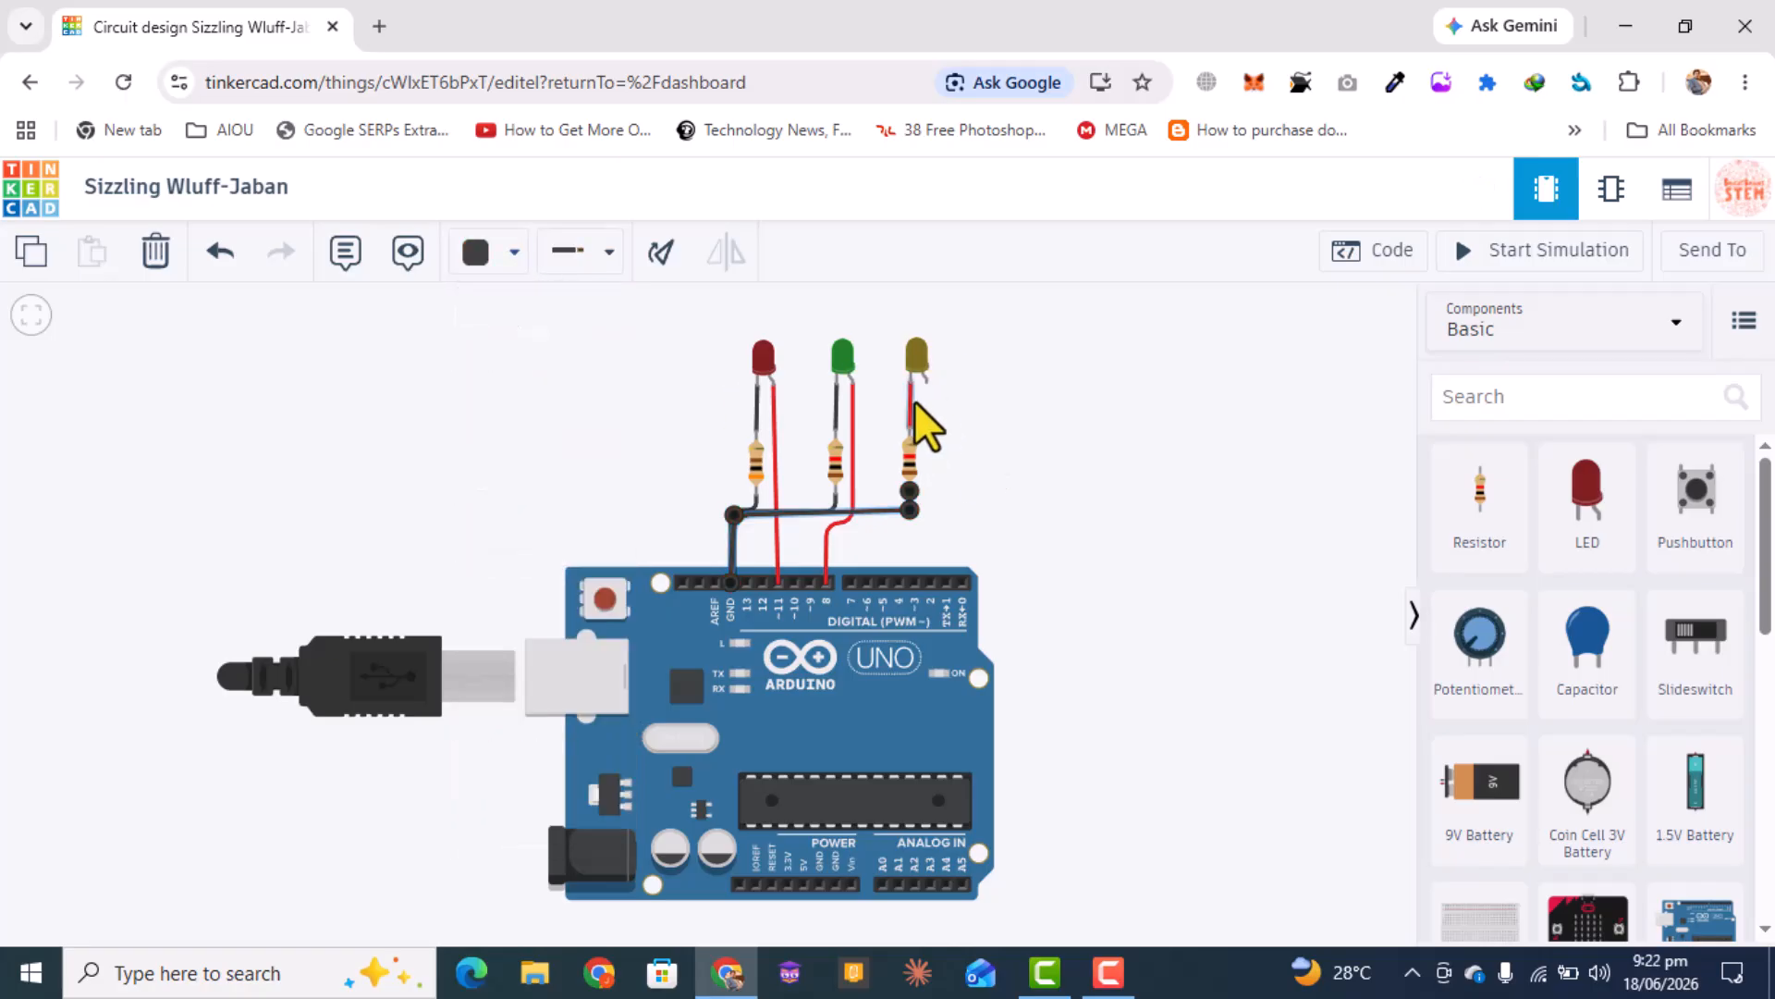
{"action": "left_click", "coordinate": [907, 397]}
{"action": "left_click", "coordinate": [478, 255]}
{"action": "left_click", "coordinate": [517, 353]}
{"action": "left_click", "coordinate": [1051, 463]}
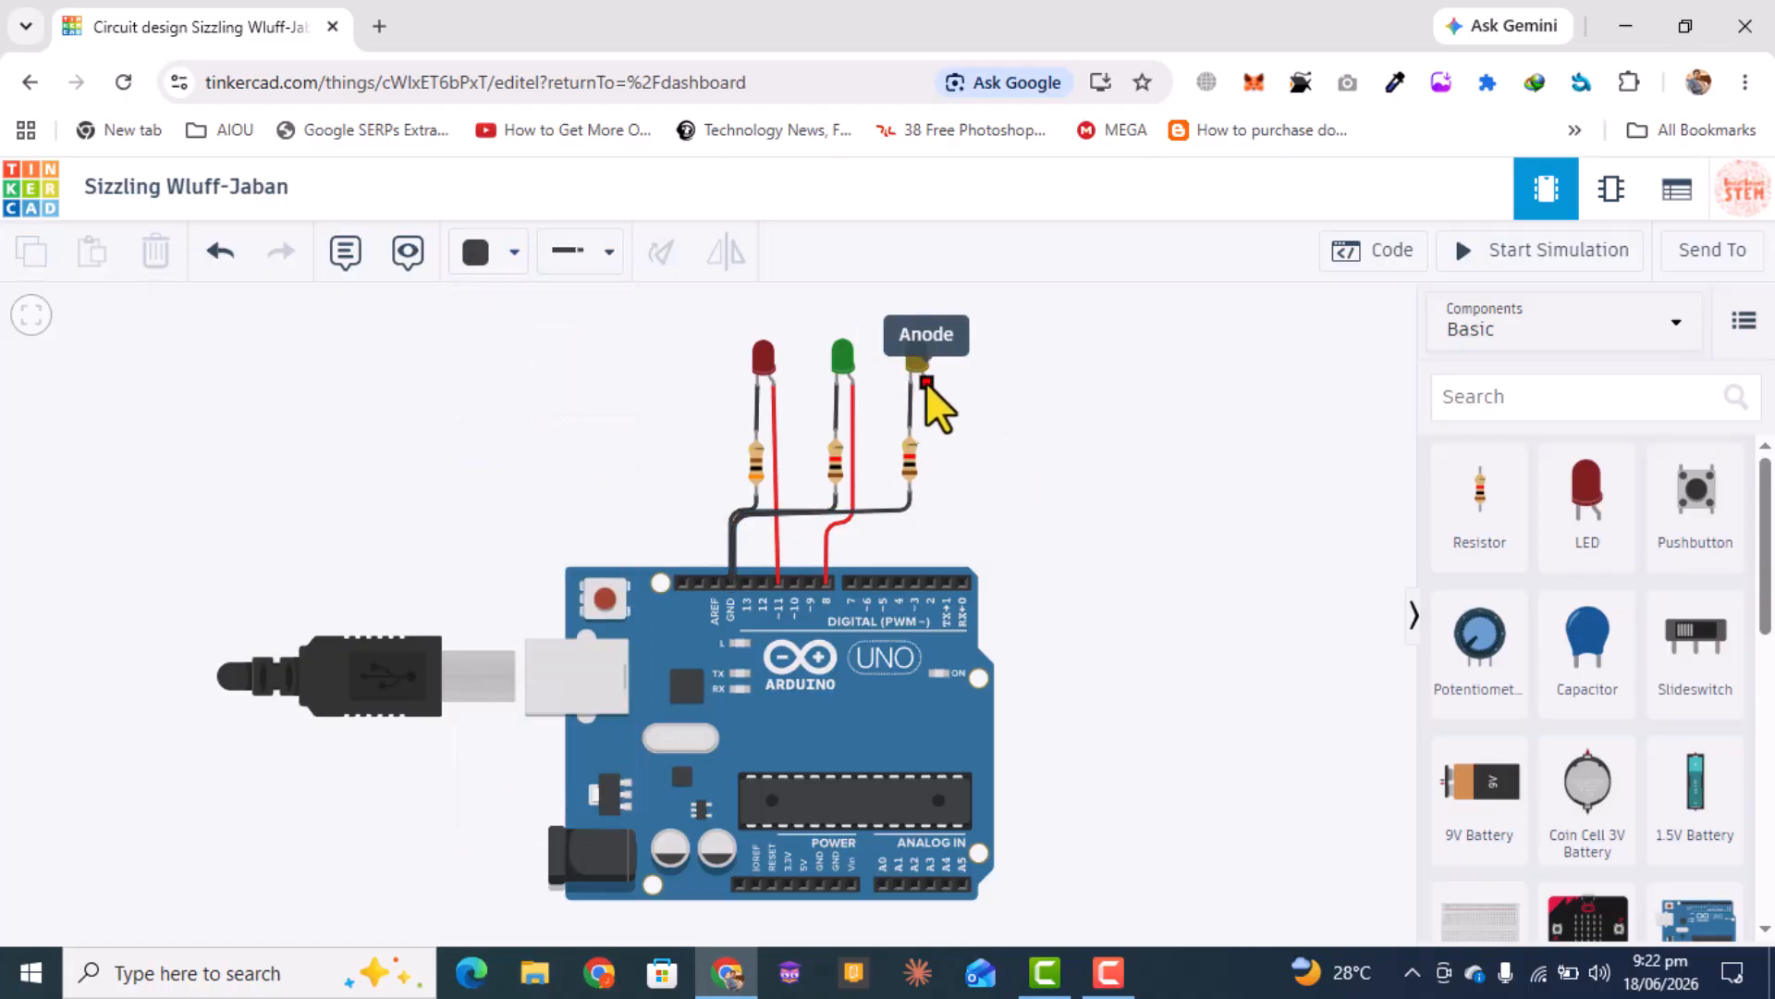
- Wire the yellow LED's anode to the Arduino's digital pin 4 and colour that wire red
{"action": "left_click", "coordinate": [924, 381]}
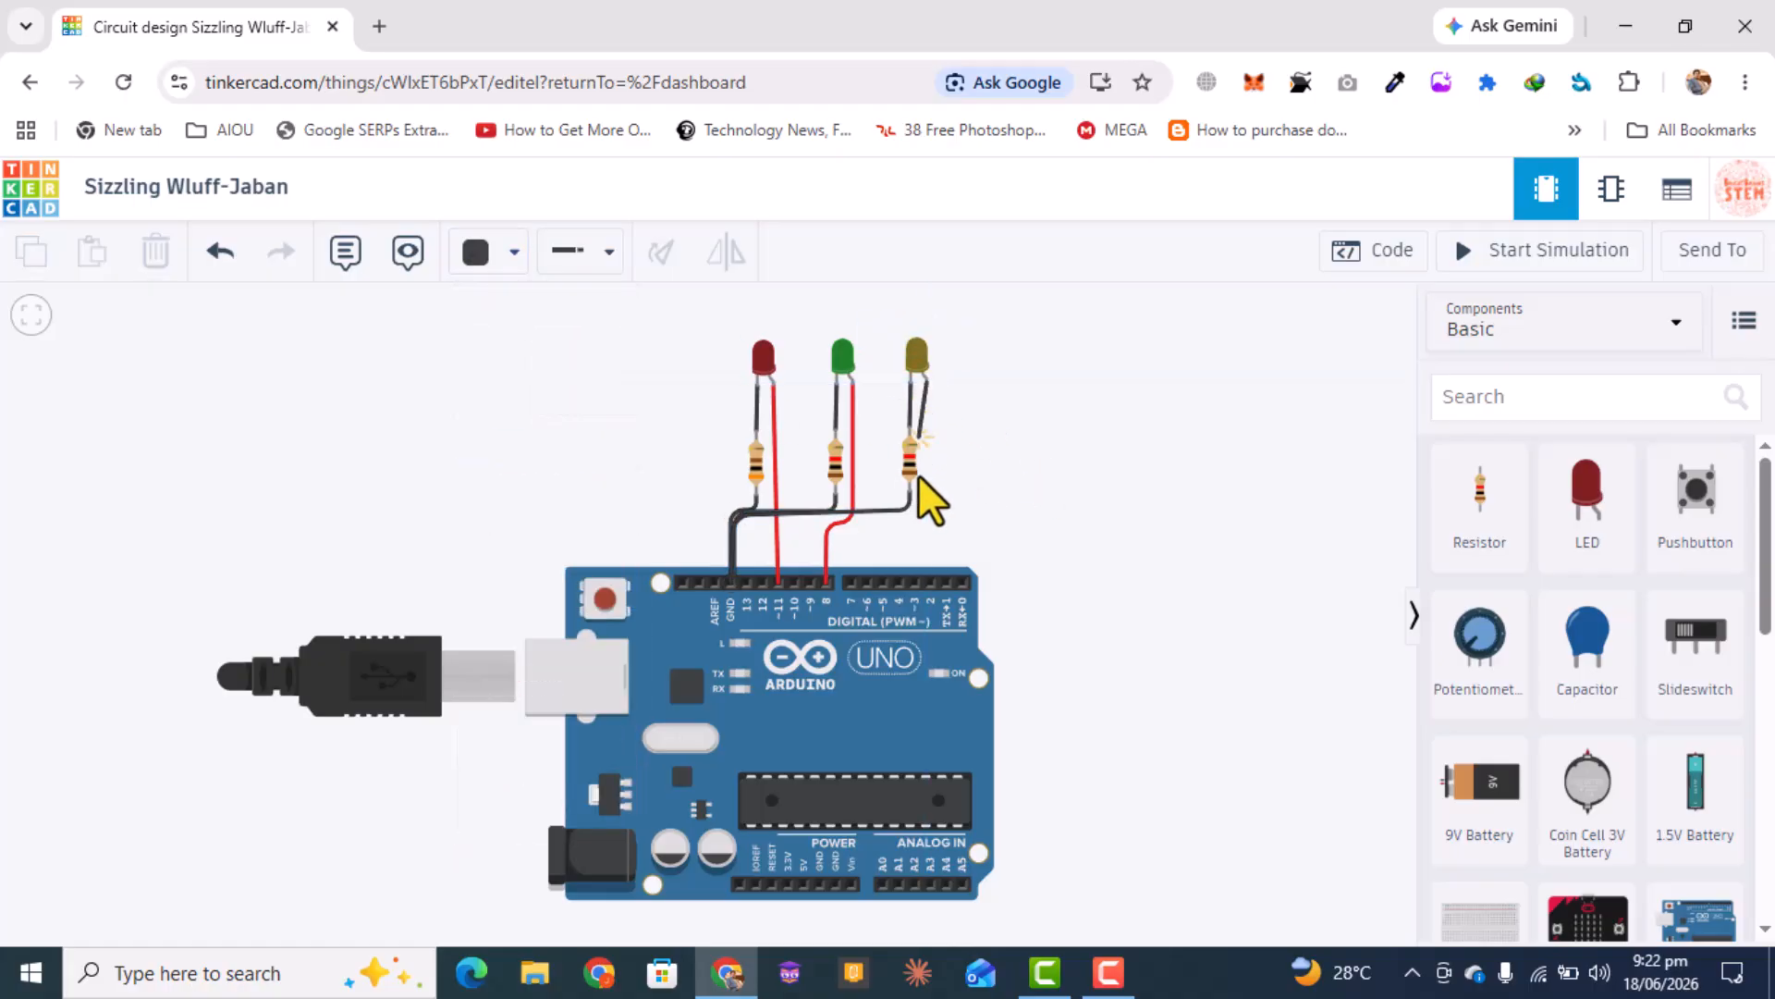
{"action": "left_click", "coordinate": [923, 523]}
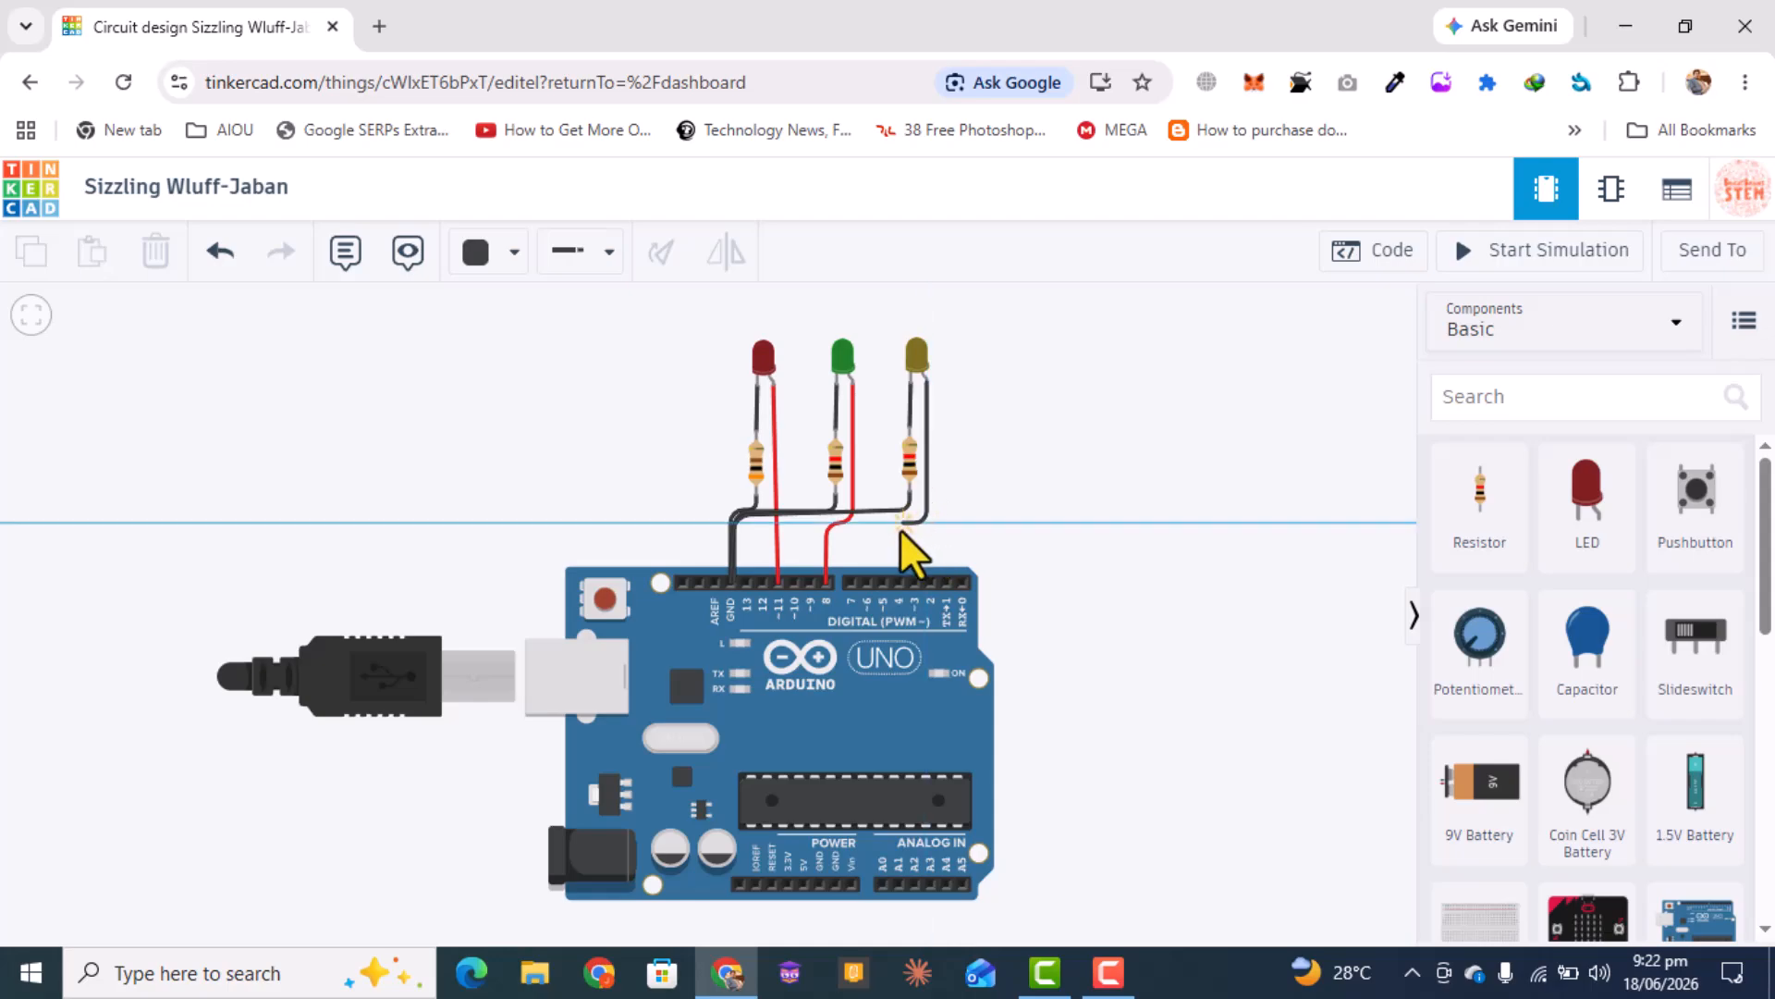
{"action": "left_click", "coordinate": [899, 526]}
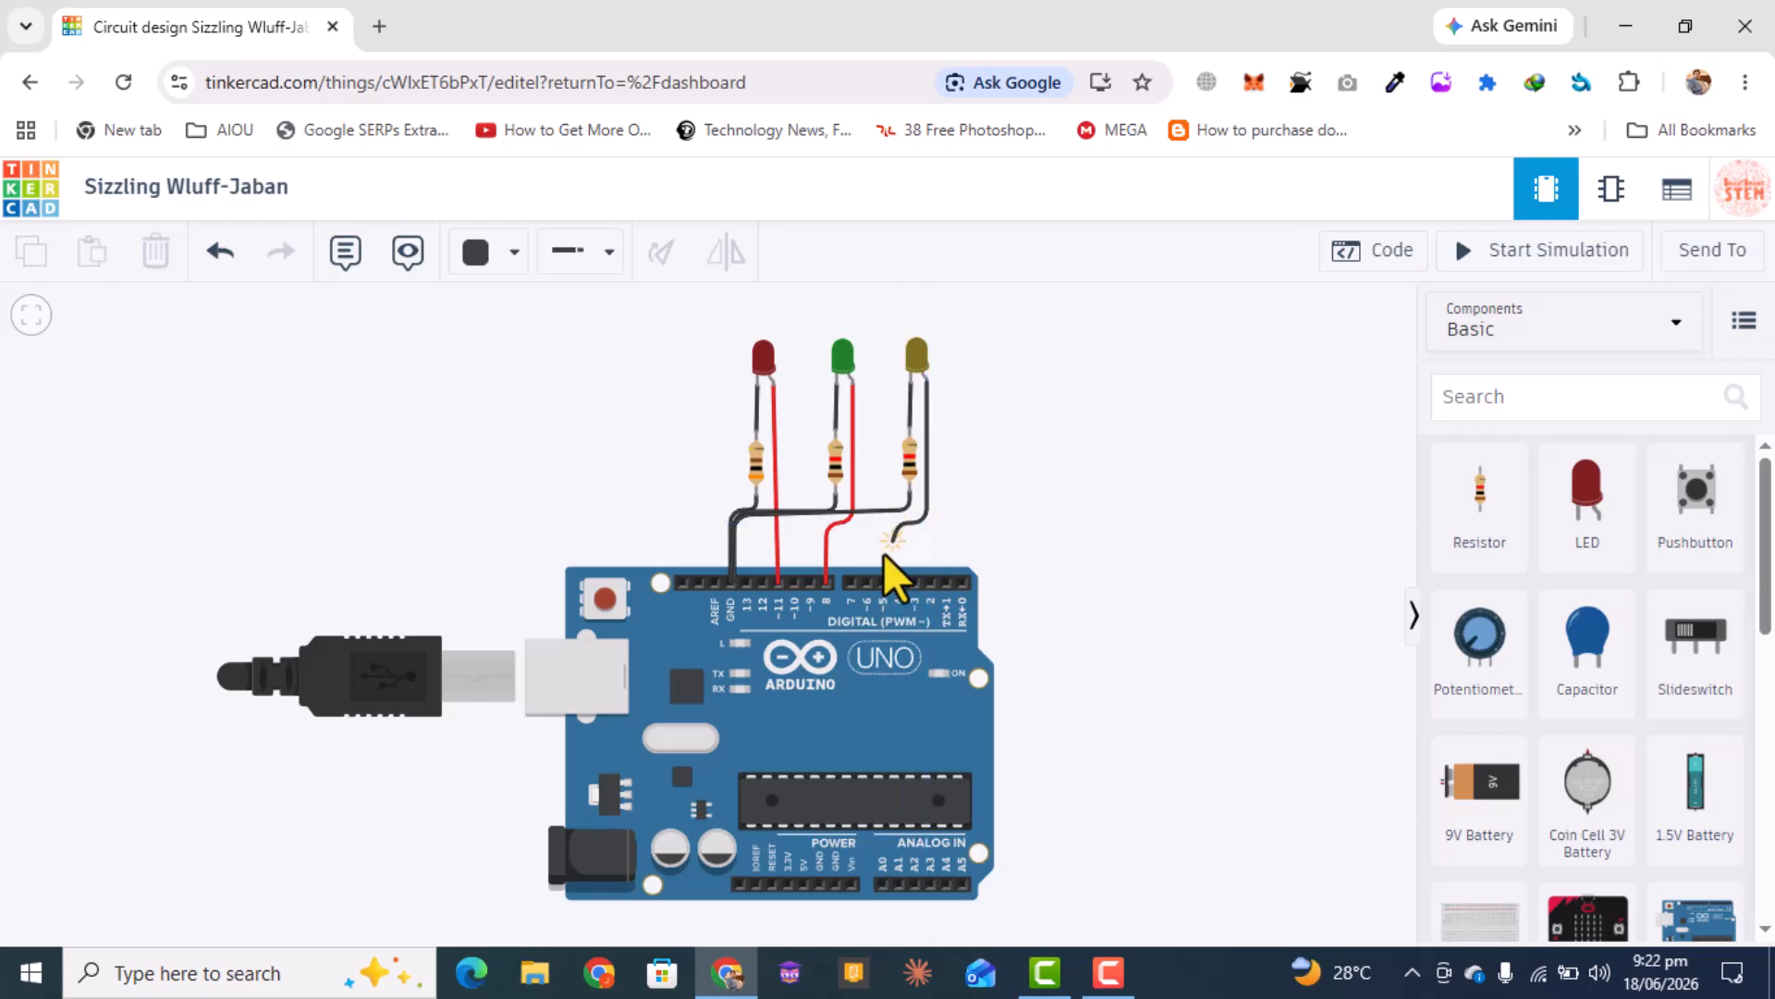
{"action": "left_click", "coordinate": [898, 577]}
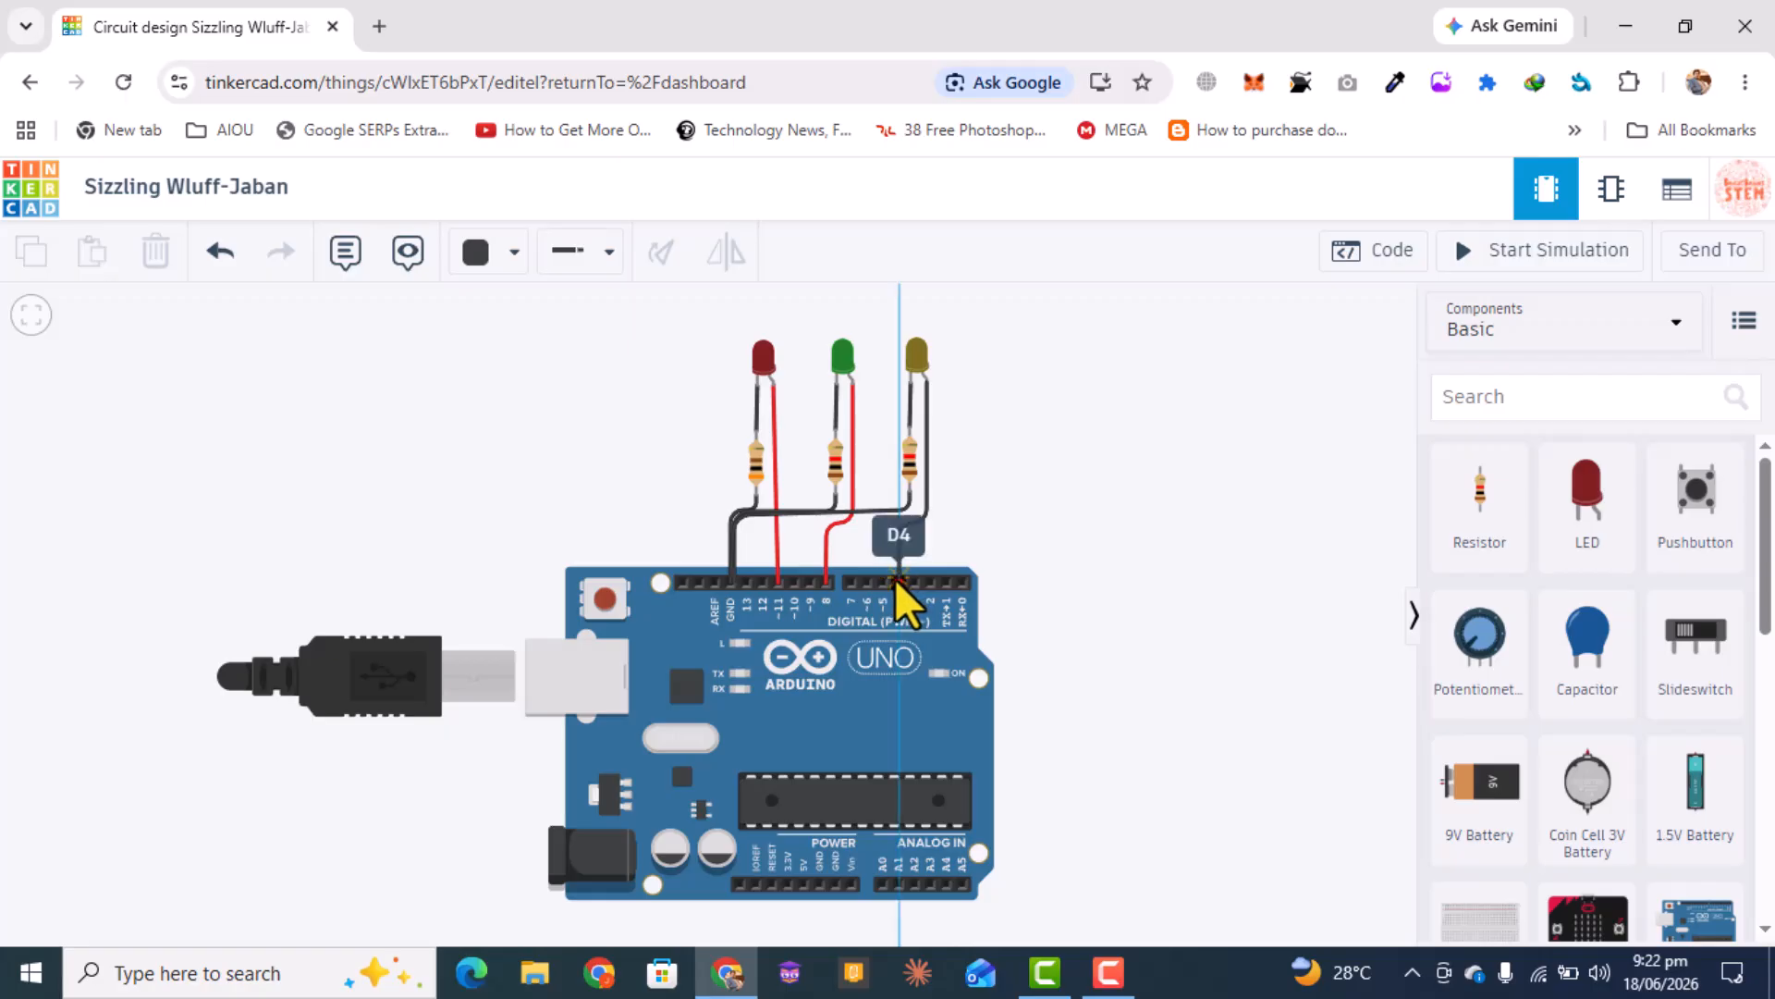
{"action": "left_click", "coordinate": [1034, 468]}
{"action": "left_click", "coordinate": [926, 449]}
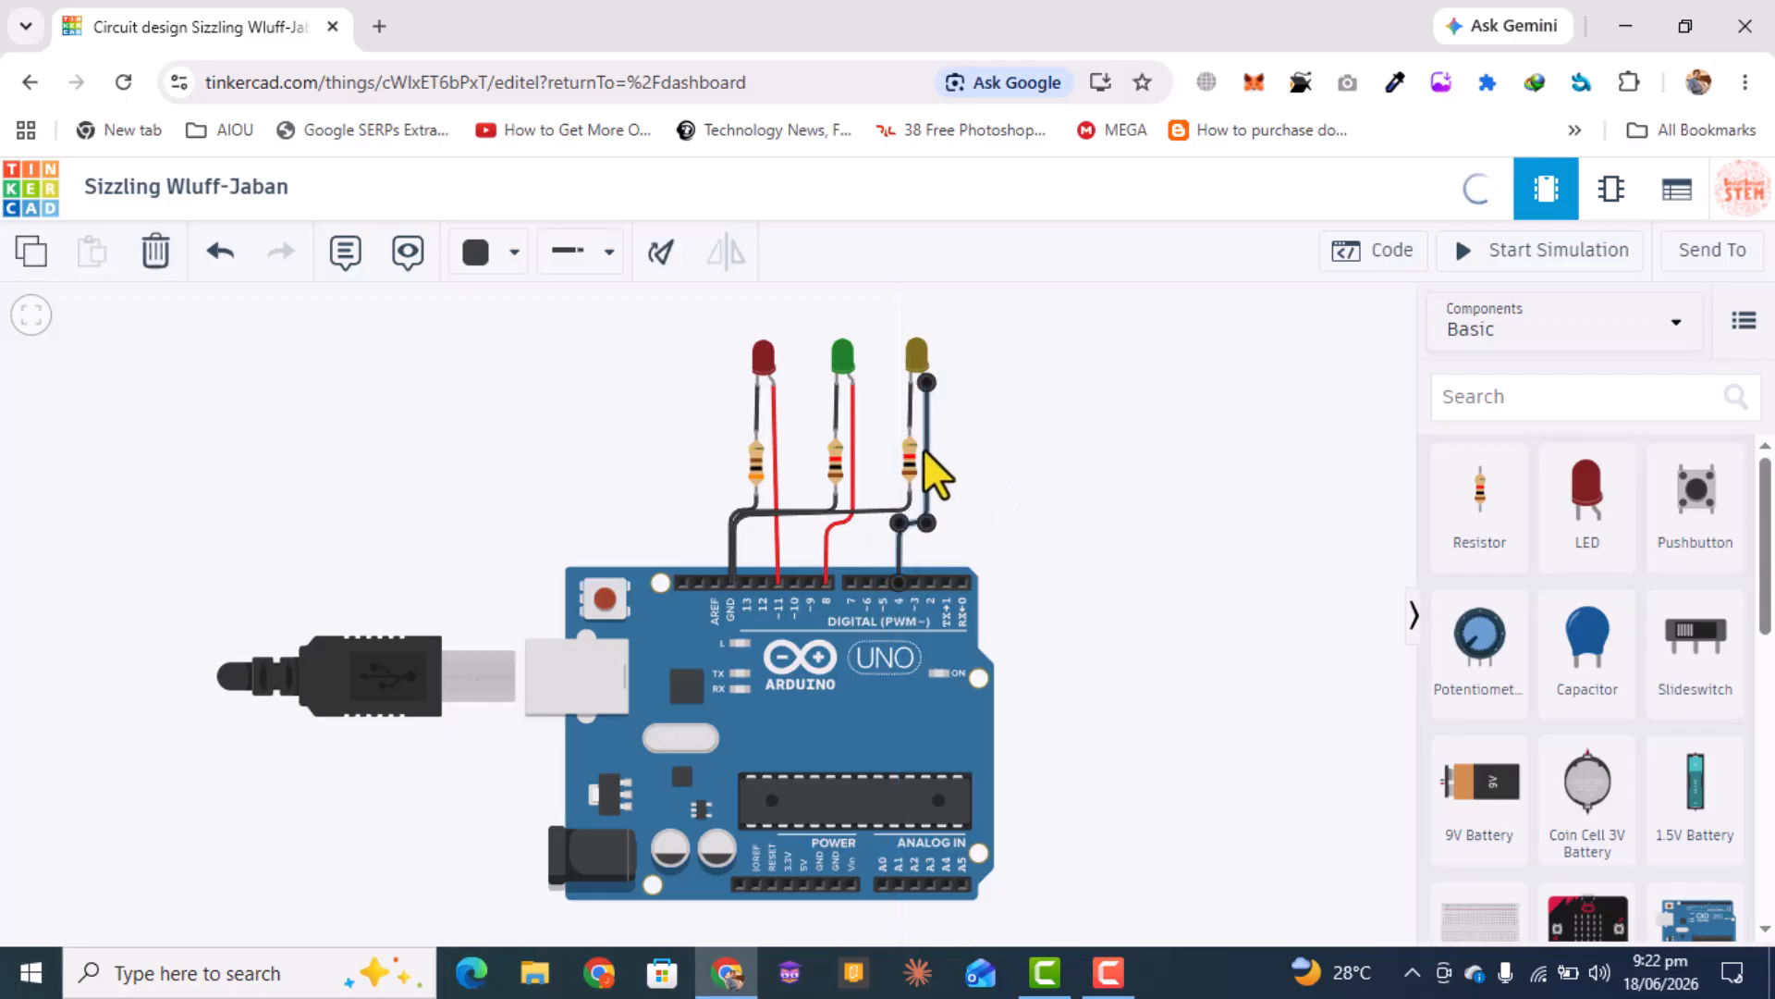
{"action": "left_click", "coordinate": [511, 252]}
{"action": "left_click", "coordinate": [546, 387]}
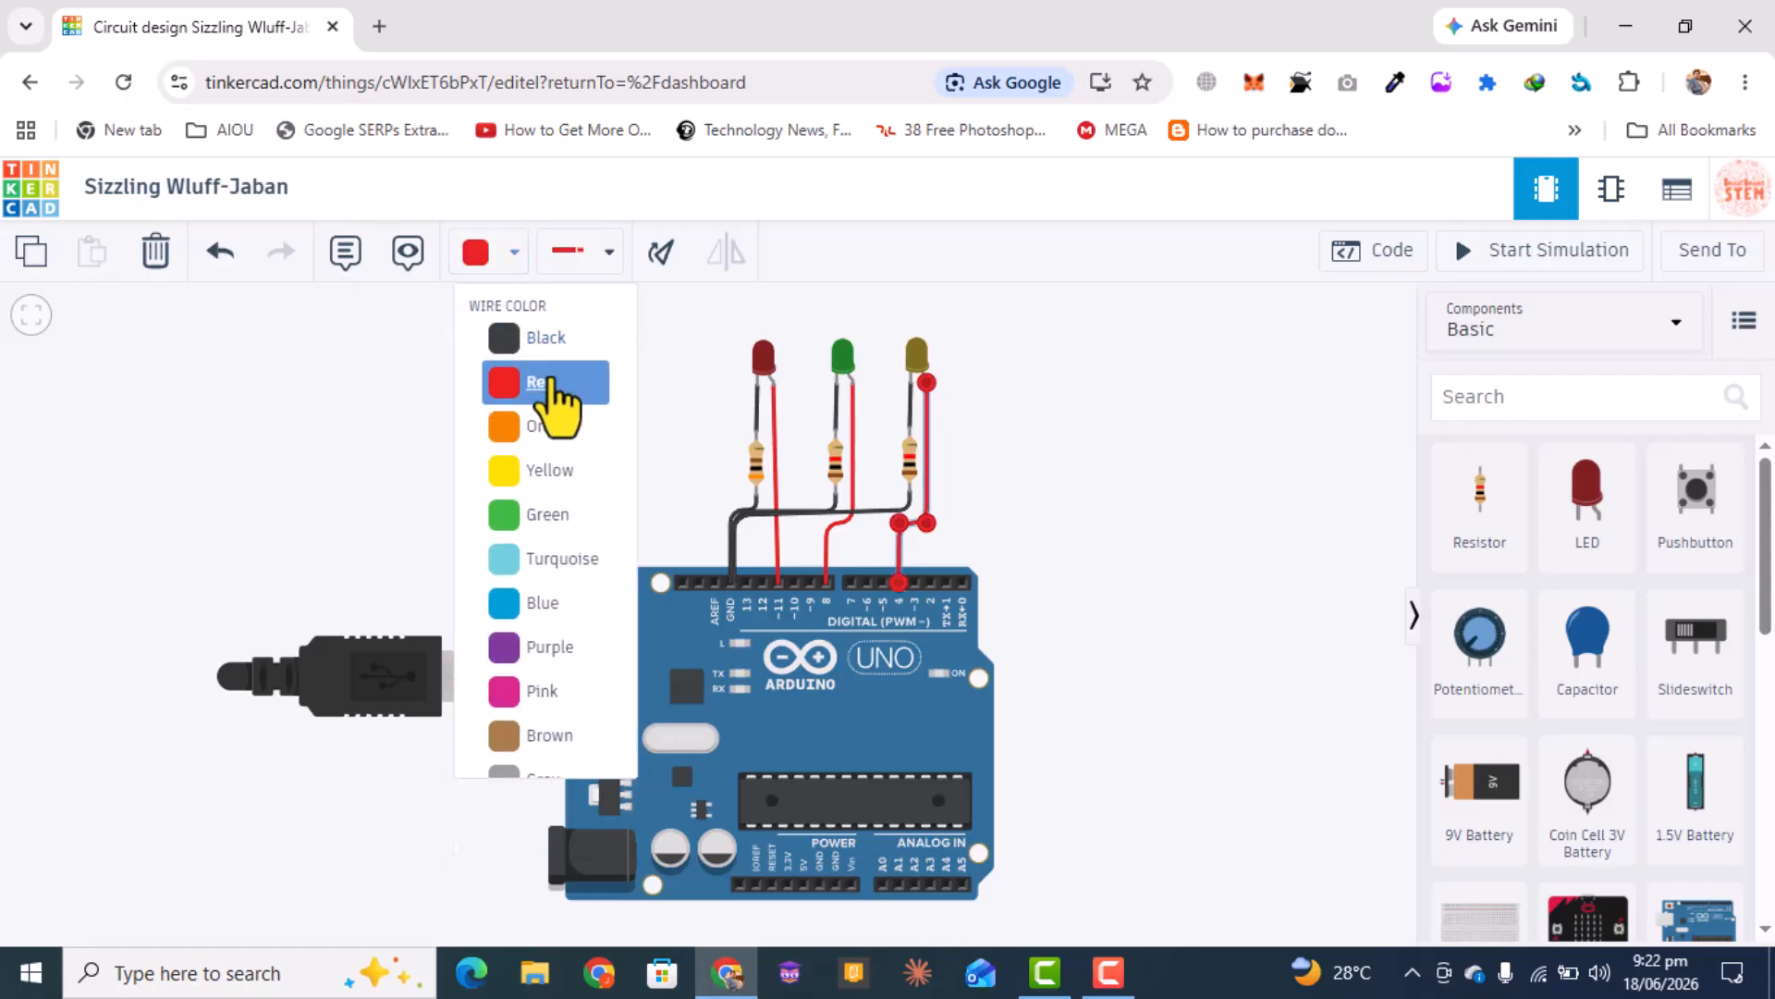
{"action": "left_click", "coordinate": [1089, 440]}
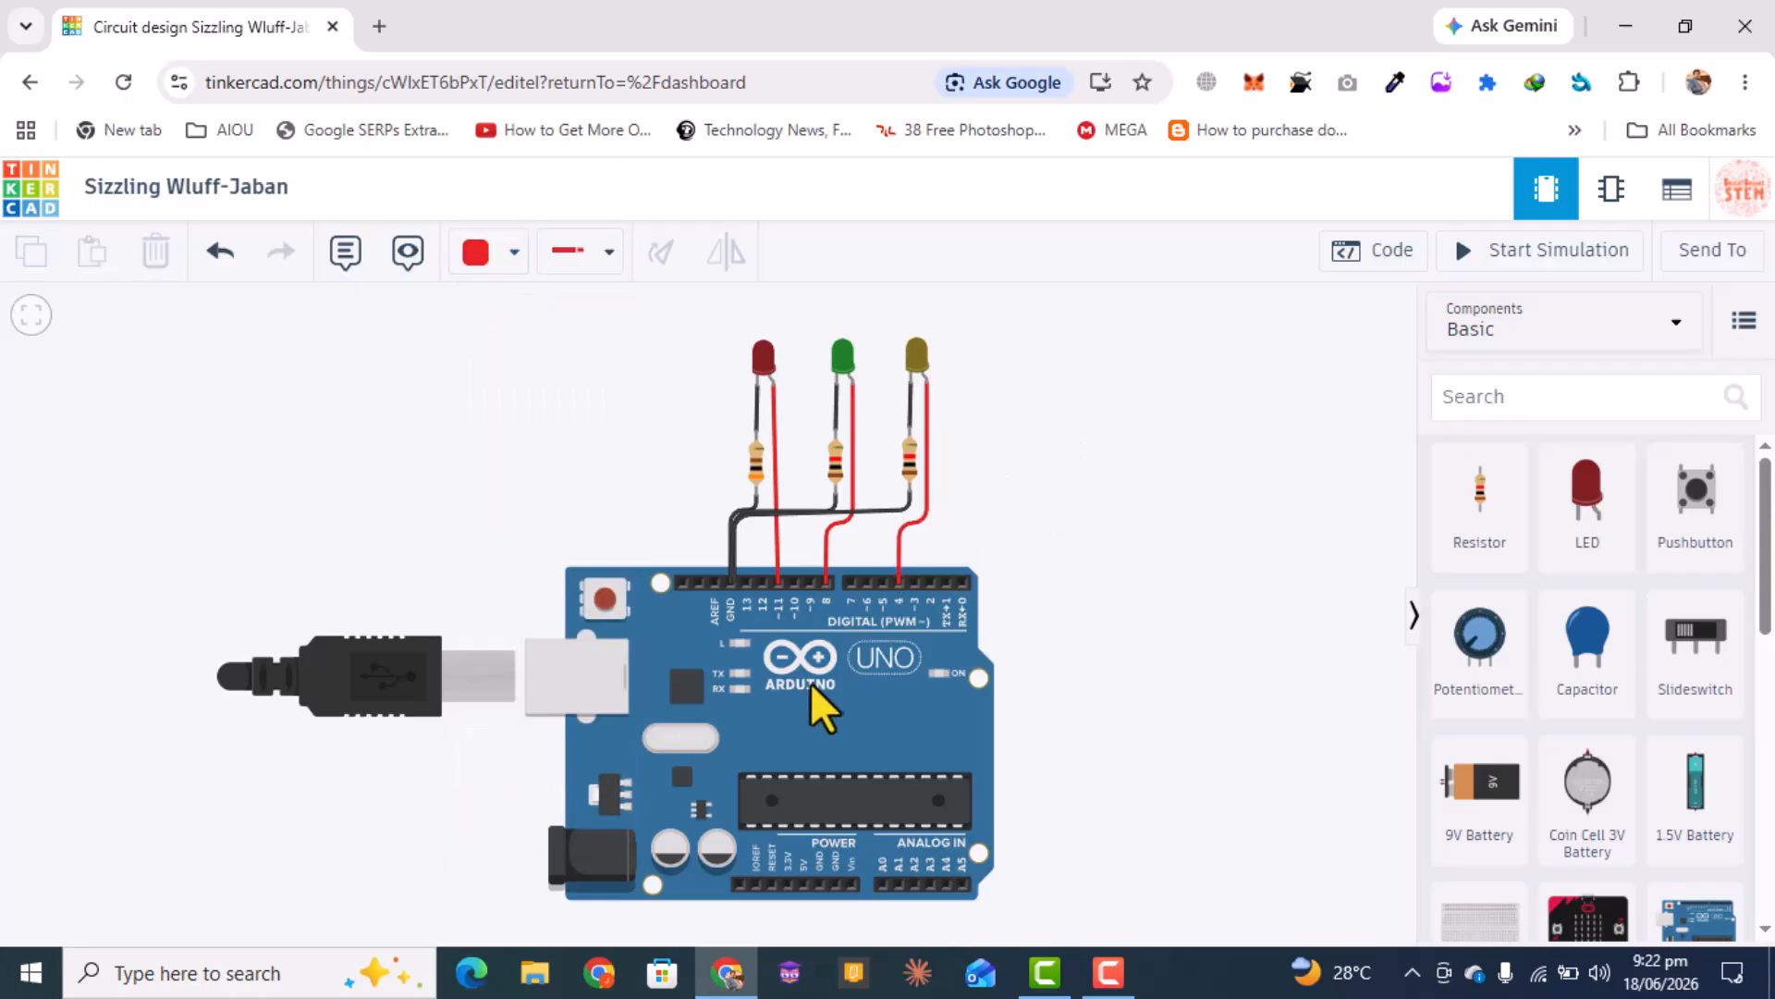
- In the Arduino's block code, duplicate the pin 11 HIGH, wait, LOW, wait group twice and stack the copies beneath the original
{"action": "left_click", "coordinate": [1378, 255]}
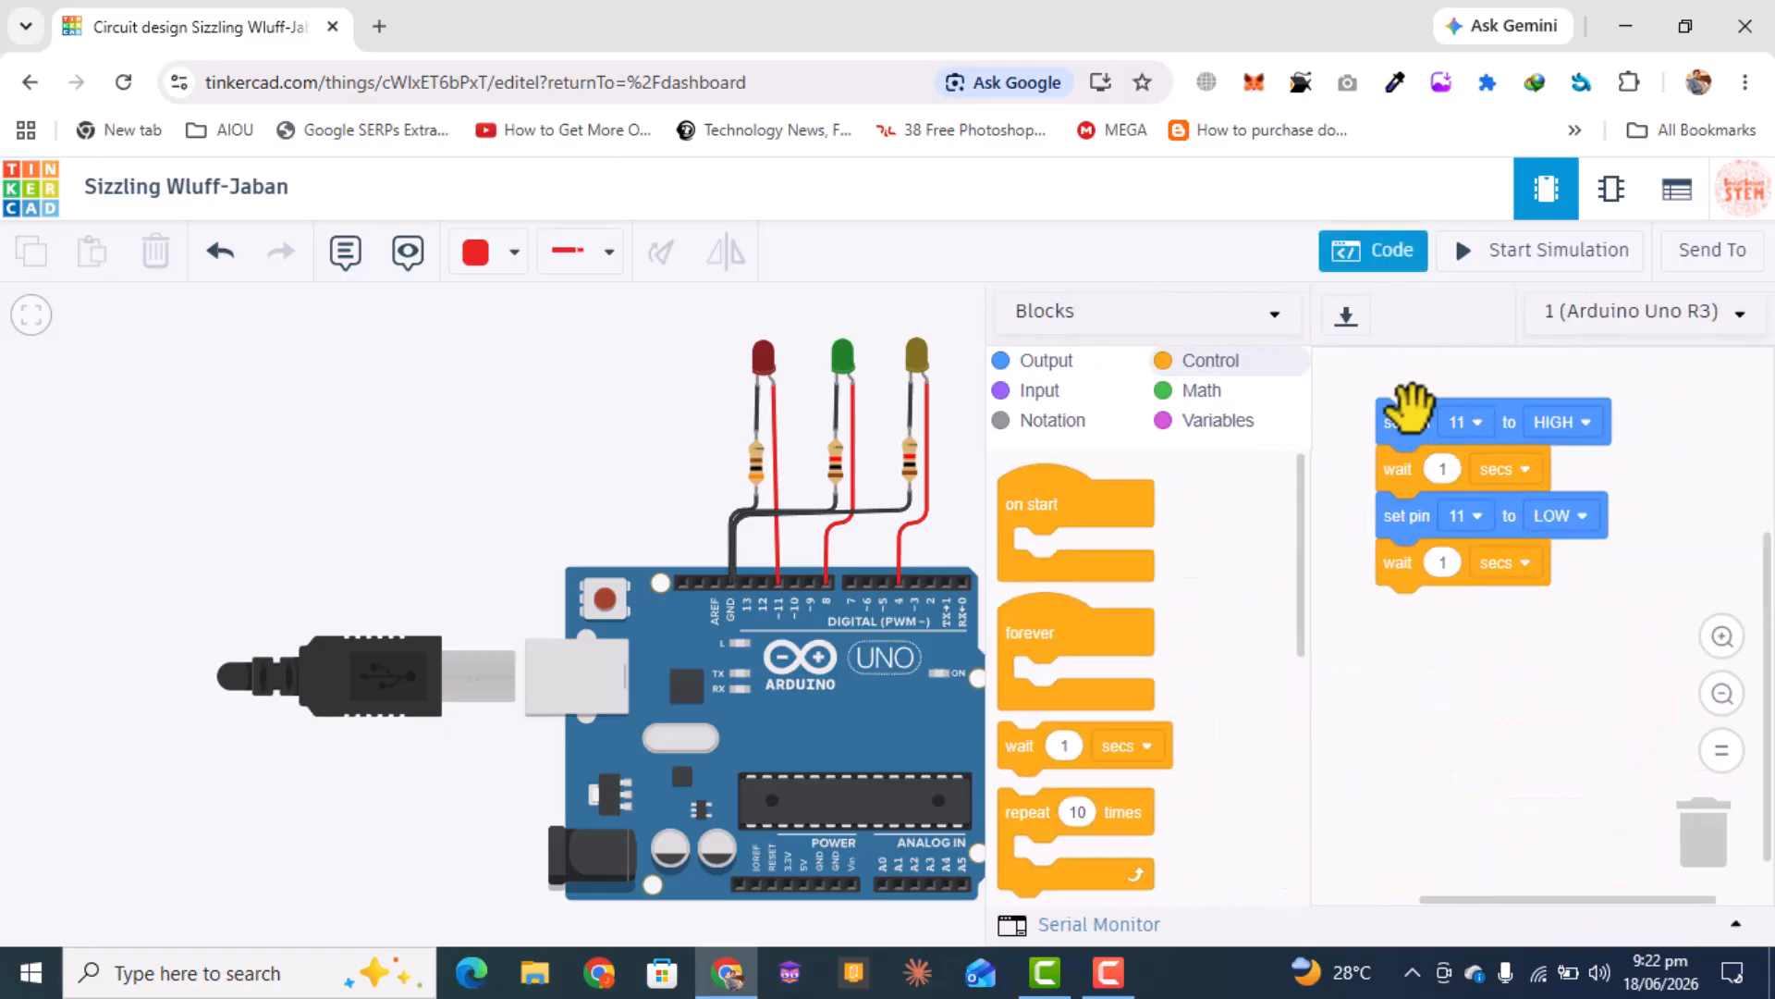
{"action": "left_click_drag", "start_coordinate": [1395, 412], "coordinate": [1359, 552]}
{"action": "right_click", "coordinate": [1391, 399]}
{"action": "left_click", "coordinate": [1468, 420]}
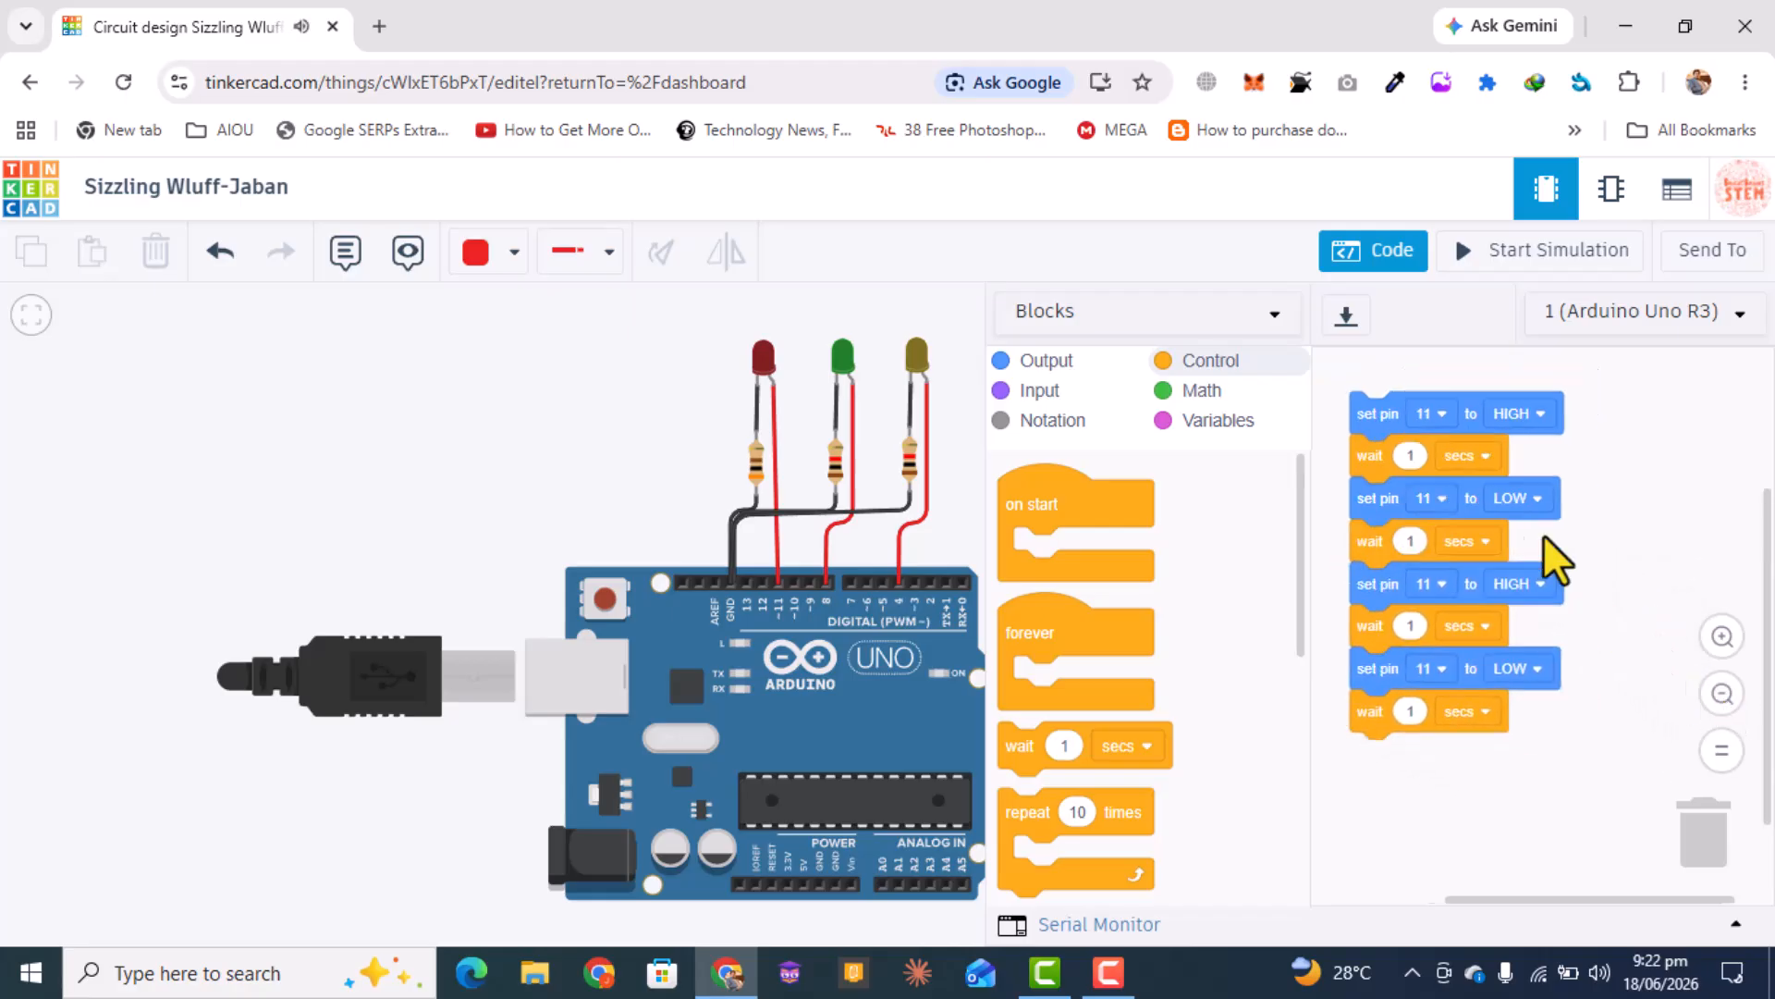
{"action": "left_click_drag", "start_coordinate": [1387, 408], "coordinate": [1390, 377]}
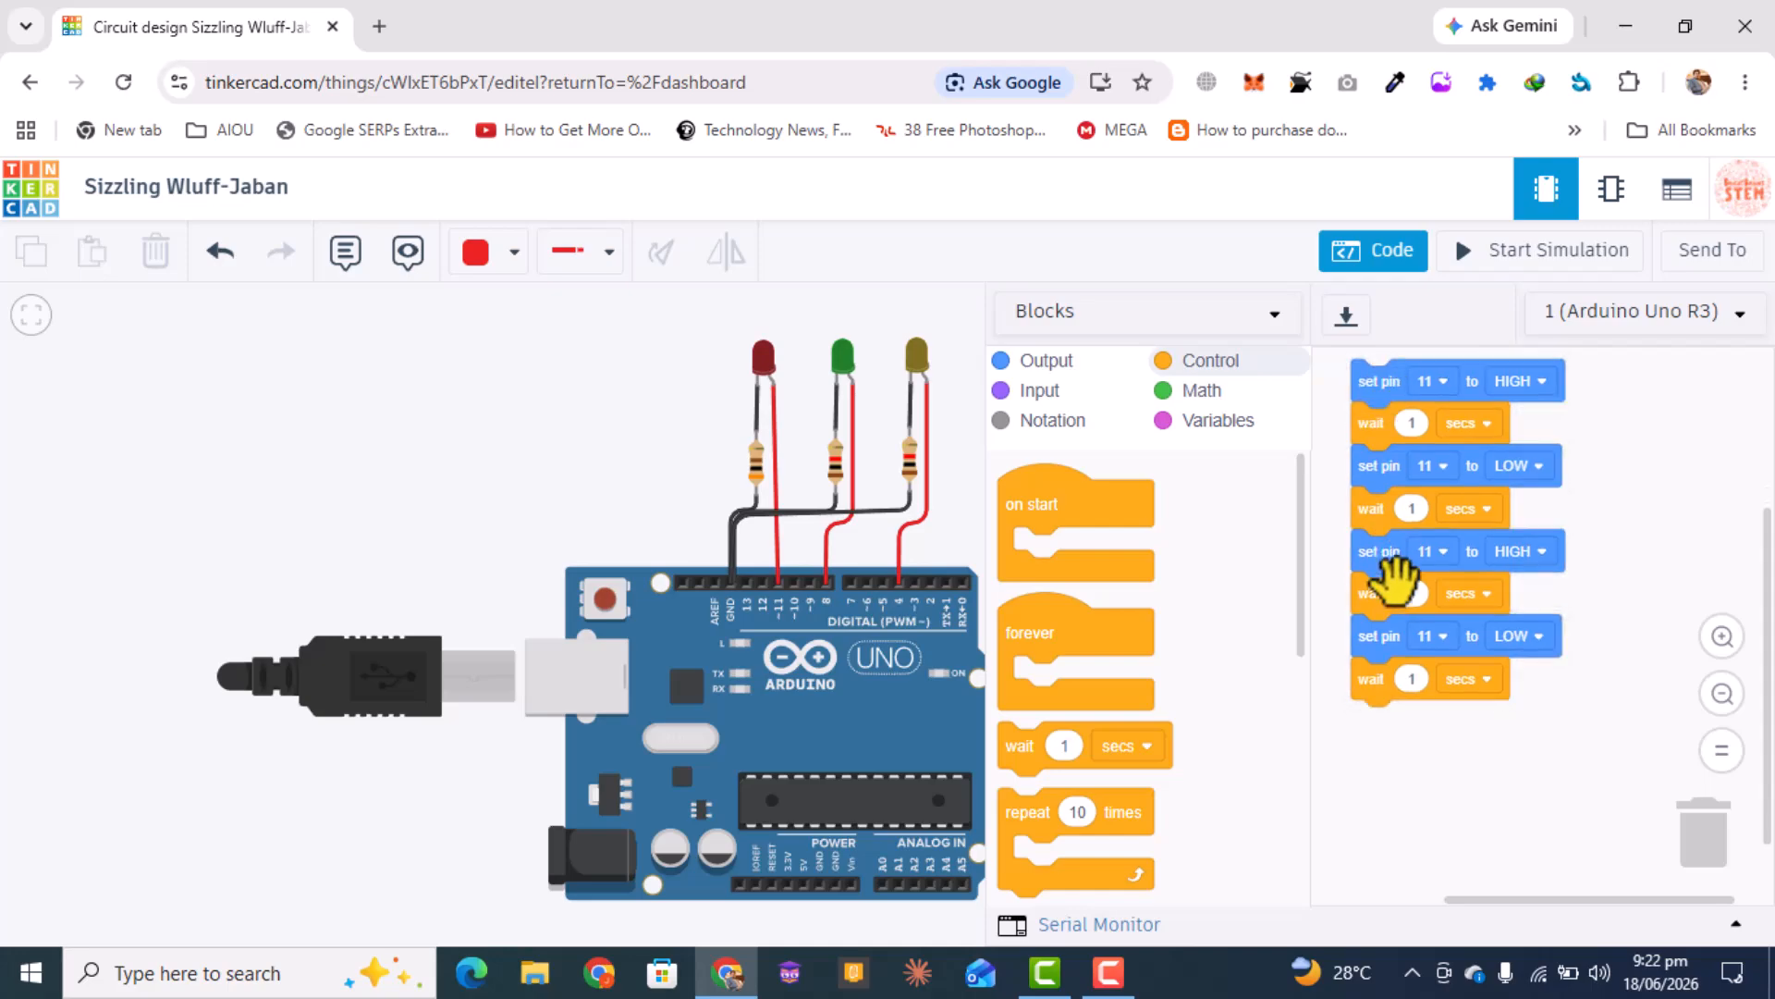
{"action": "right_click", "coordinate": [1383, 555]}
{"action": "left_click", "coordinate": [1459, 592]}
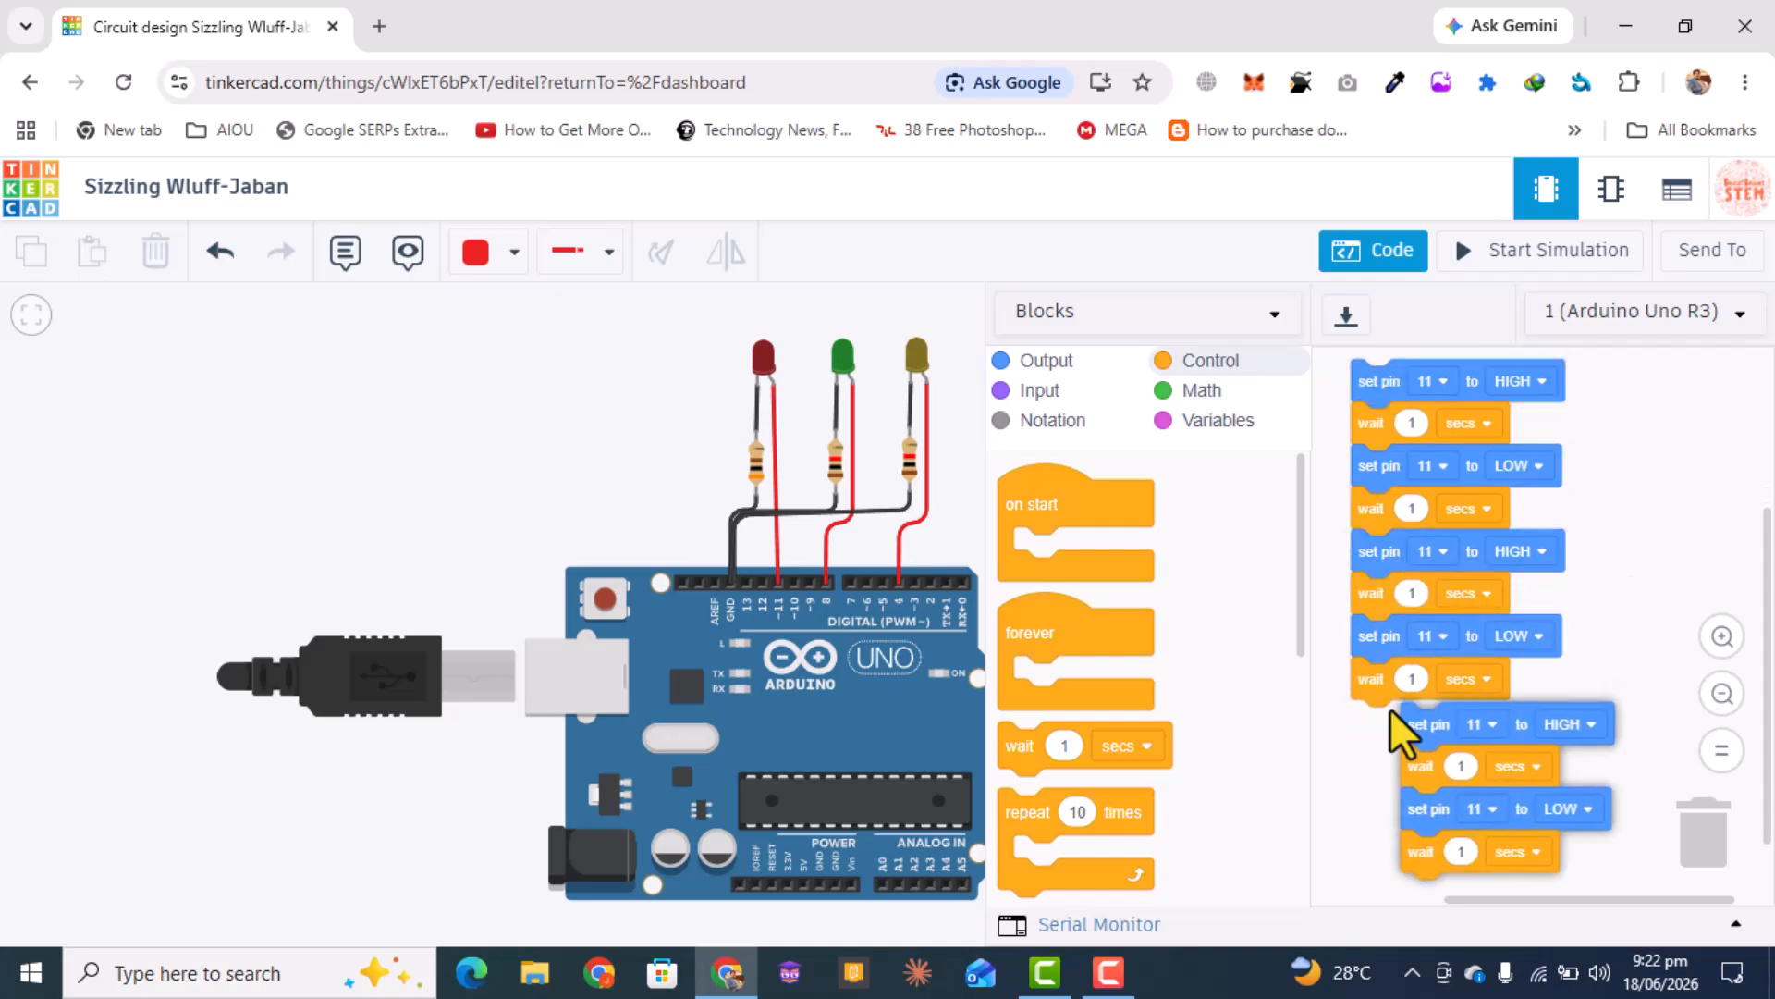
{"action": "left_click", "coordinate": [1346, 702]}
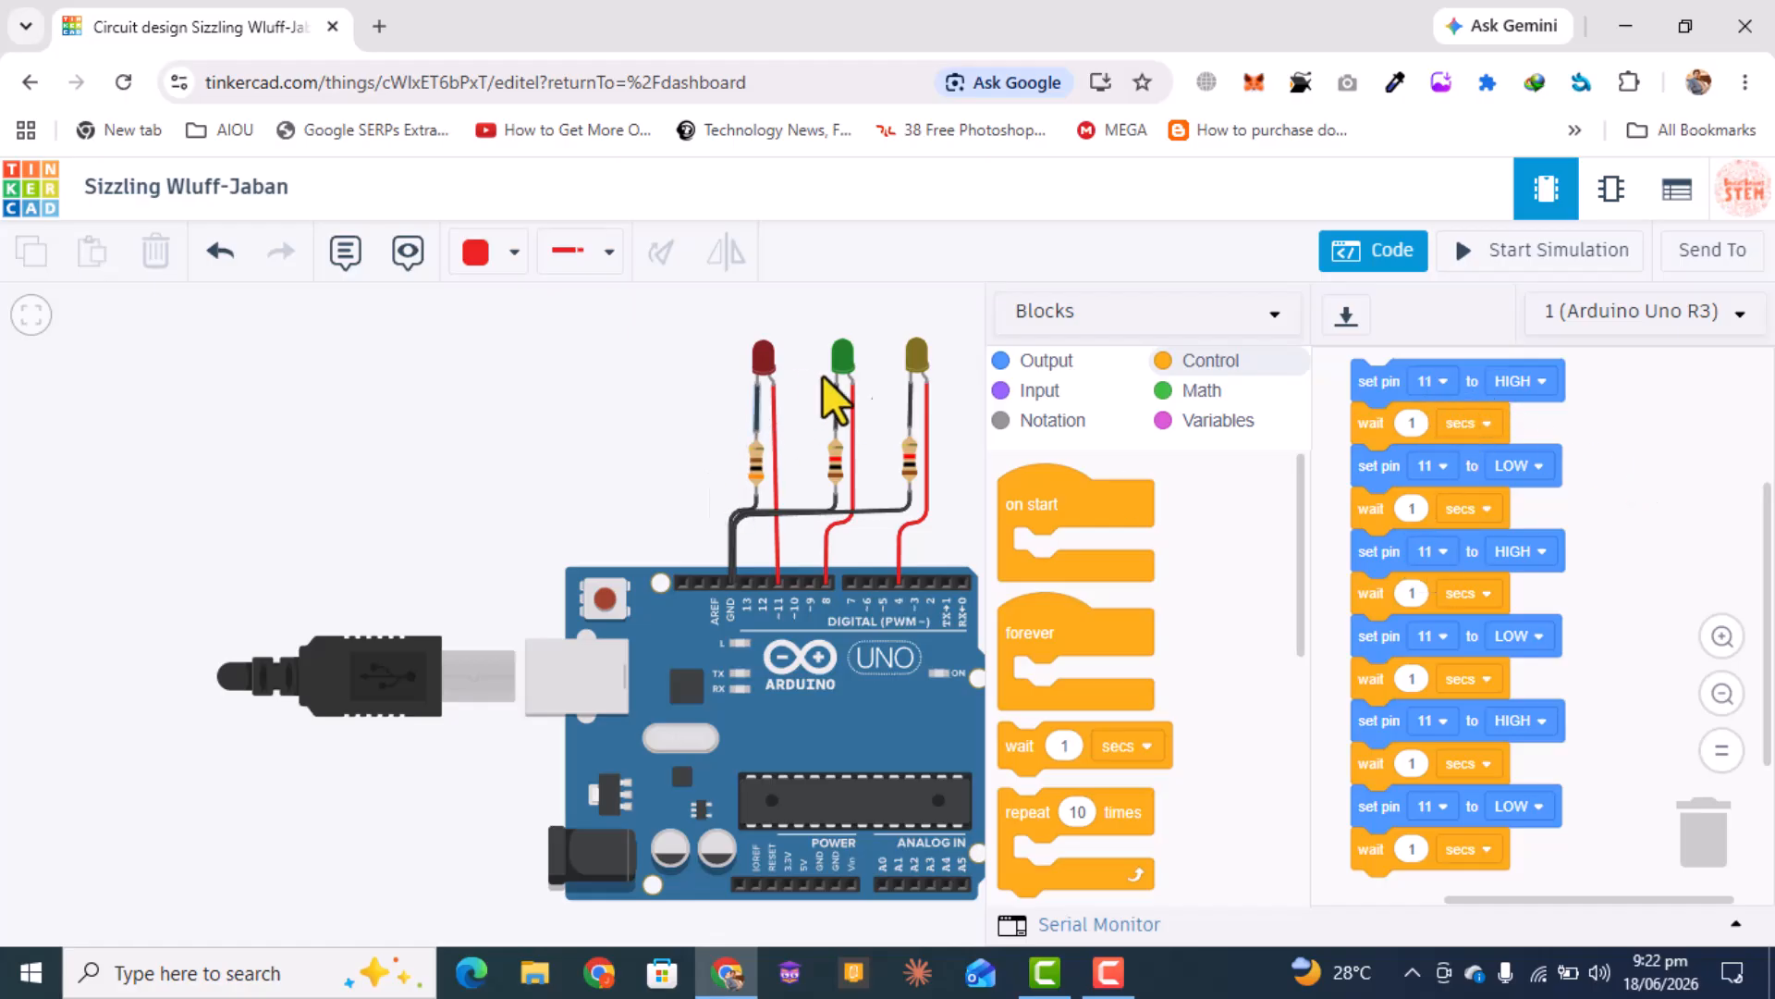
- Set both set pin blocks of the second blink group to pin 8 and both of the third group to pin 4
{"action": "left_click", "coordinate": [1441, 548]}
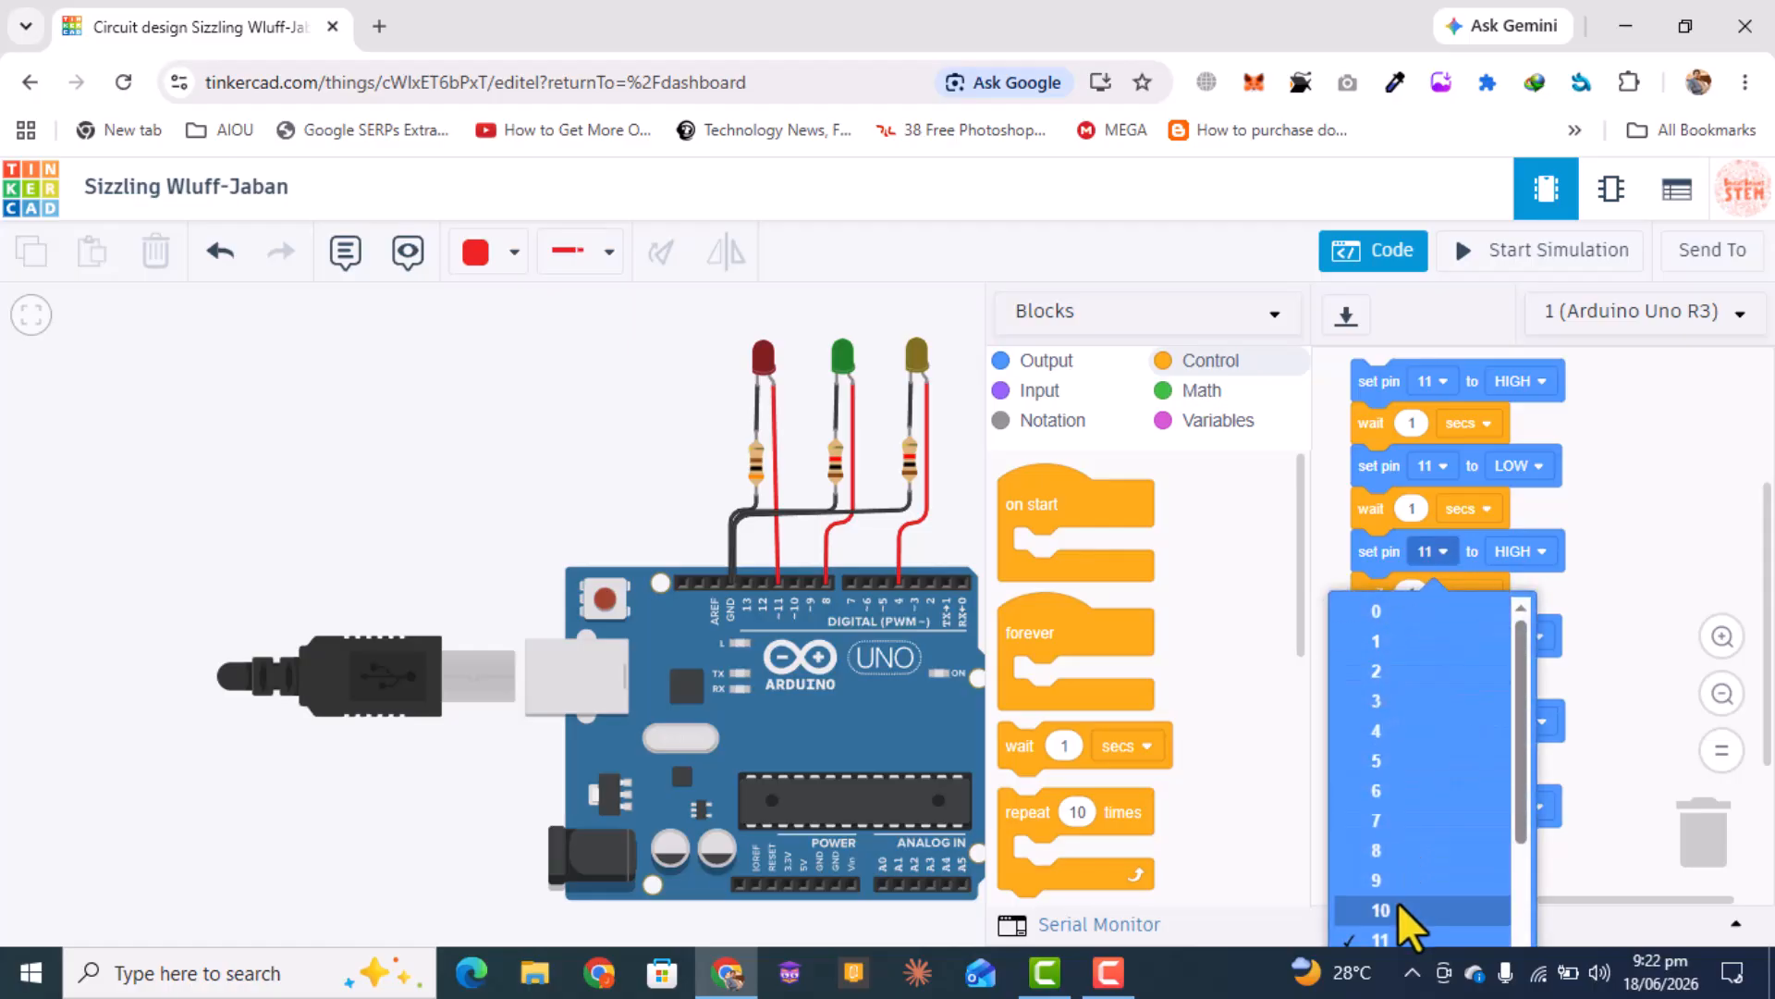
{"action": "left_click", "coordinate": [1396, 852]}
{"action": "left_click", "coordinate": [1444, 636]}
{"action": "left_click", "coordinate": [1399, 935]}
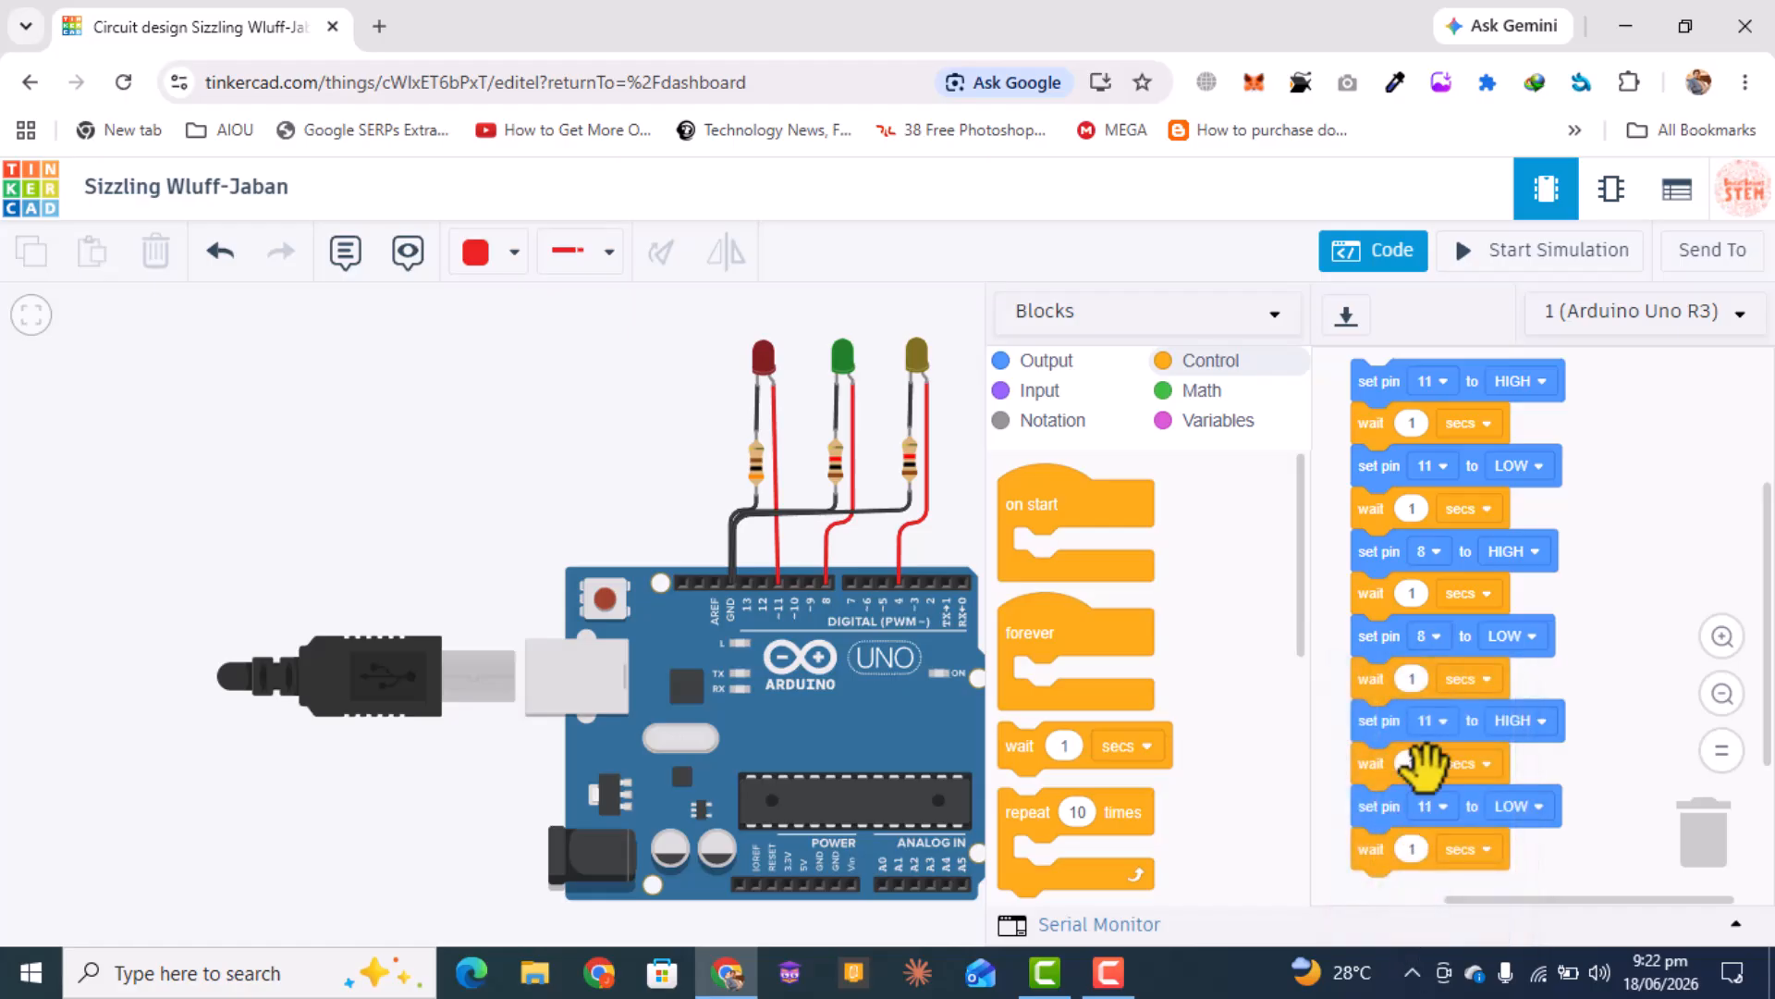
{"action": "left_click", "coordinate": [1443, 720]}
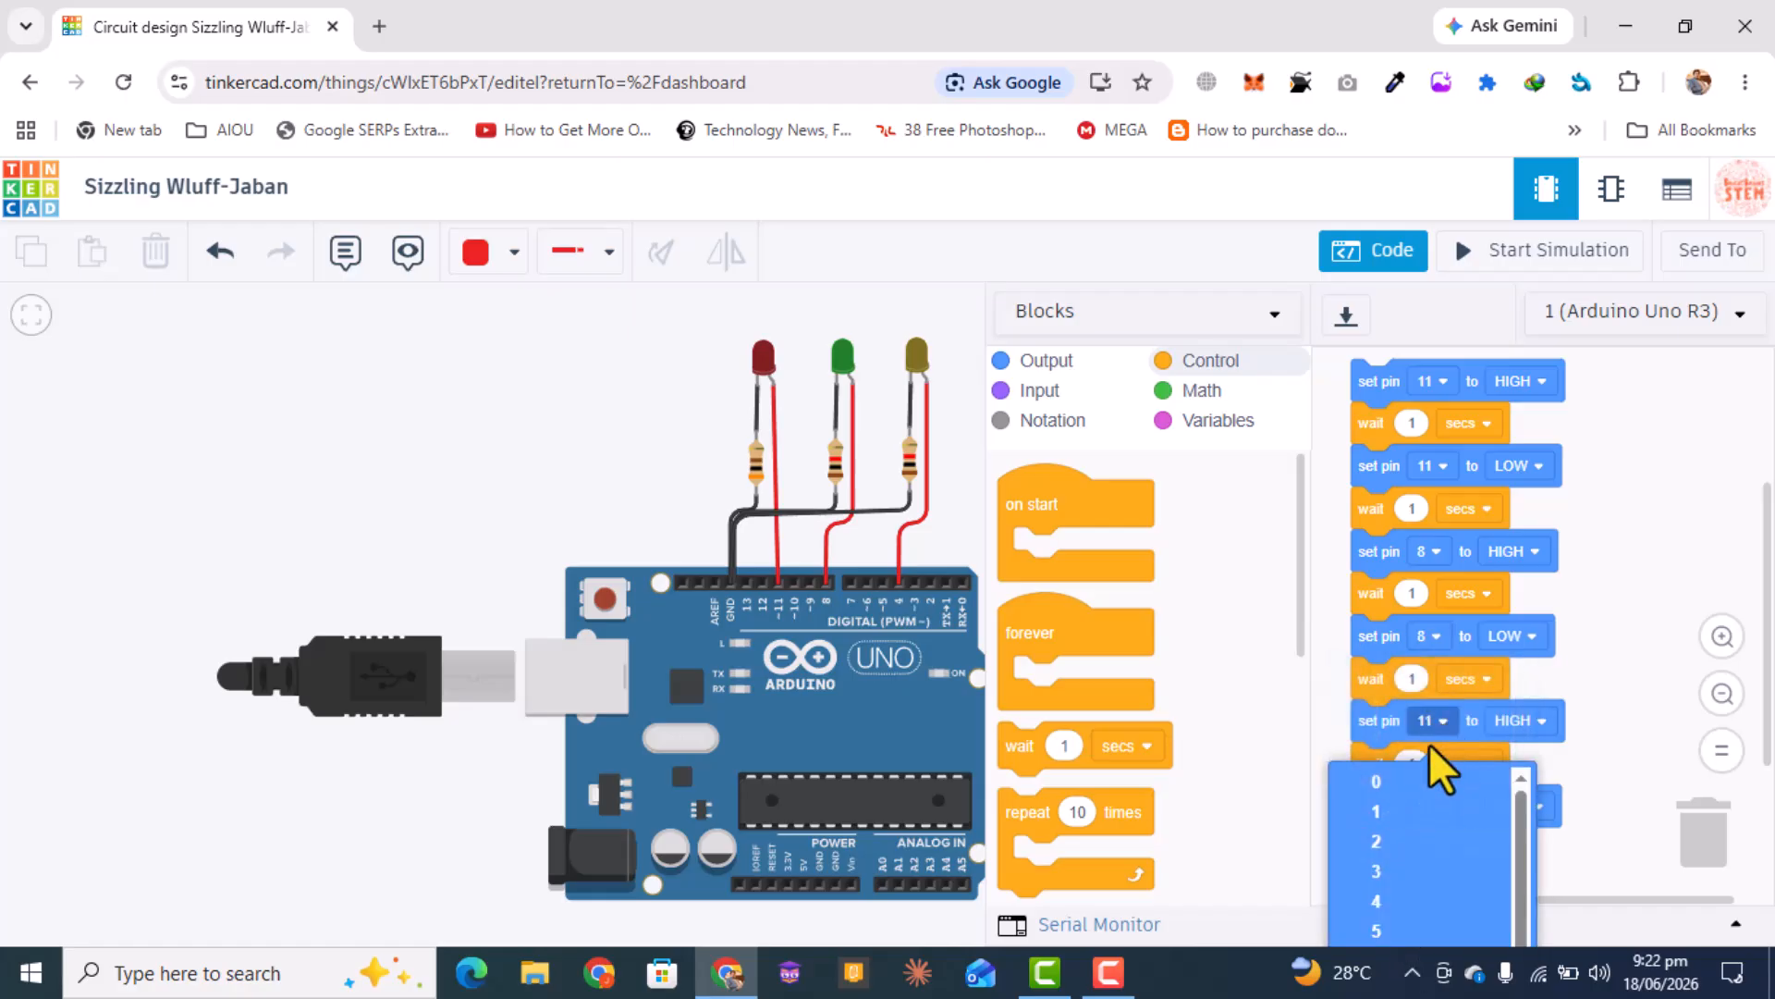
{"action": "left_click", "coordinate": [1369, 910]}
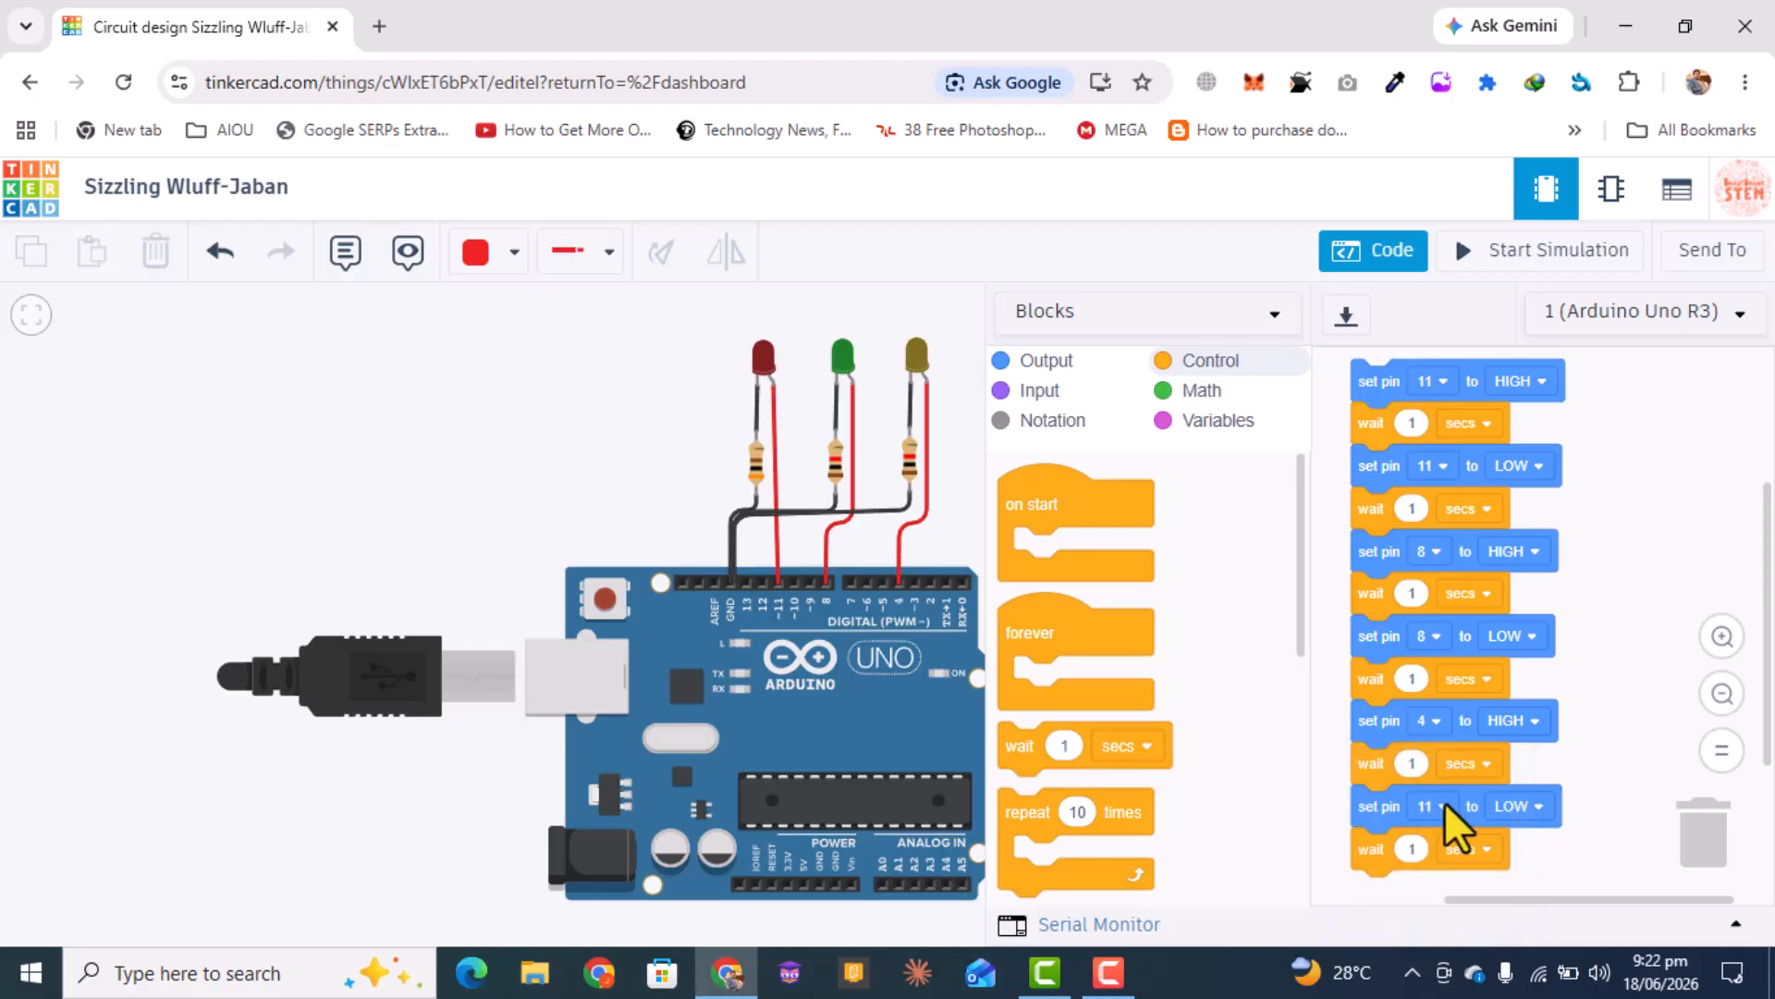
{"action": "left_click", "coordinate": [1431, 815]}
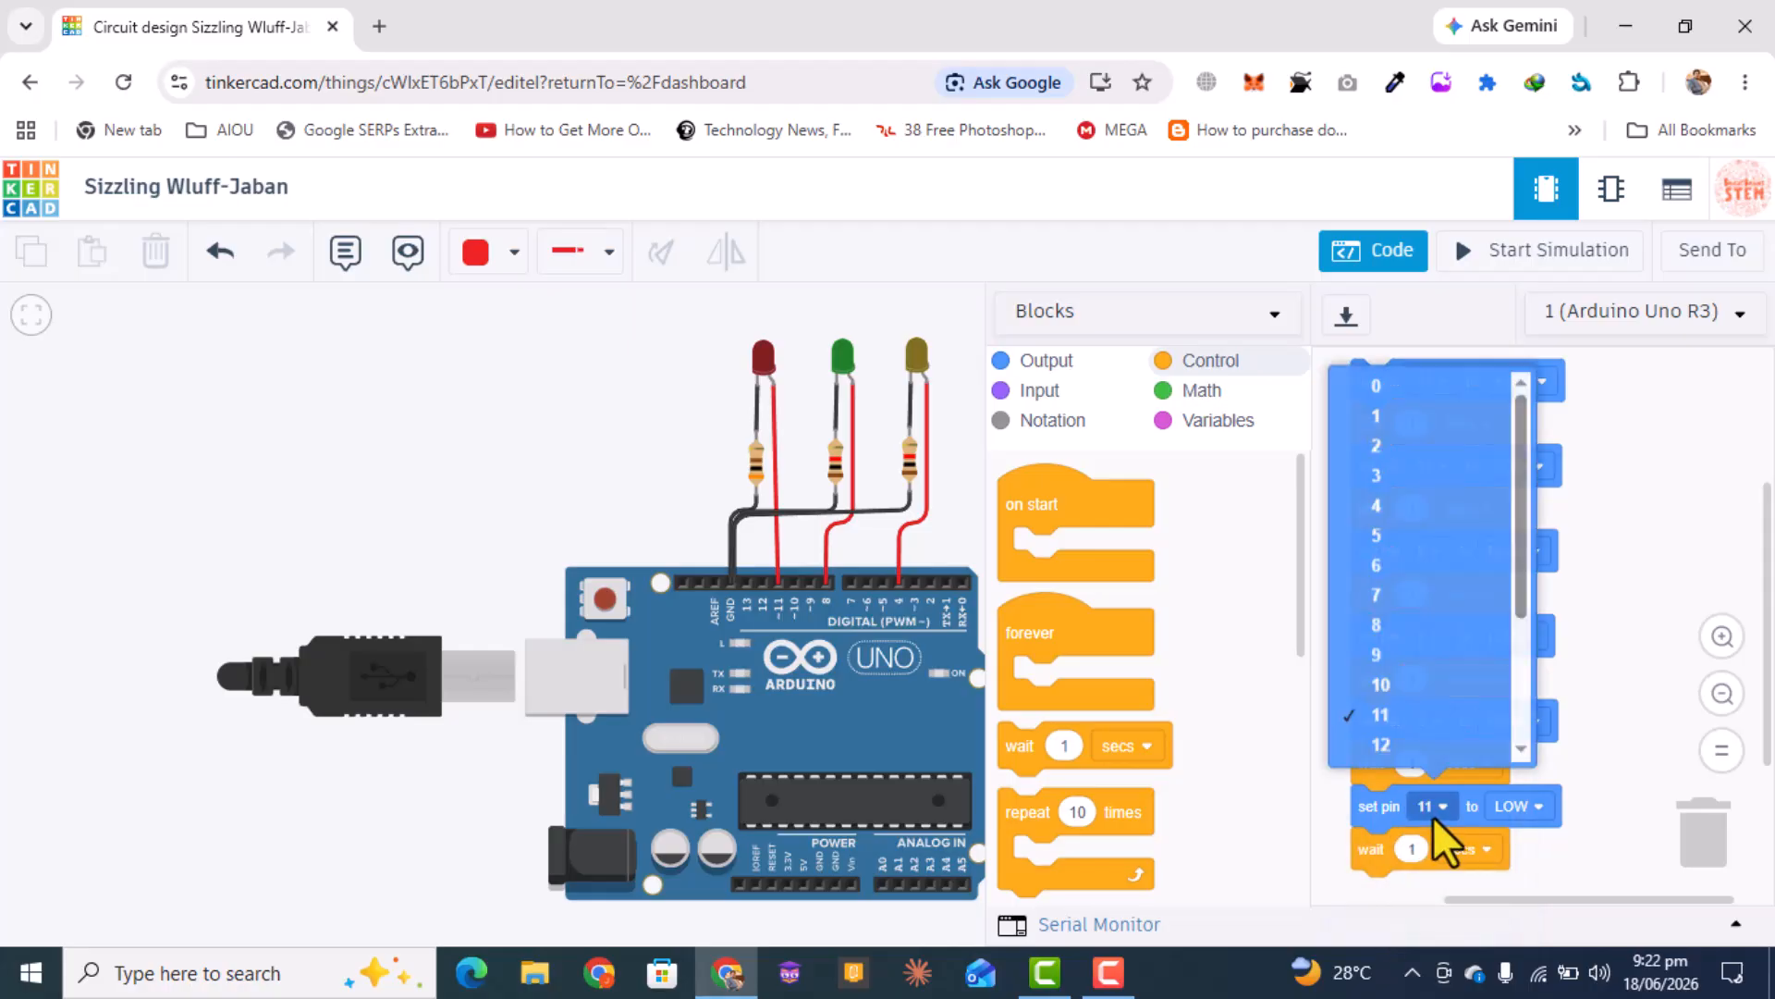
{"action": "left_click", "coordinate": [1383, 503]}
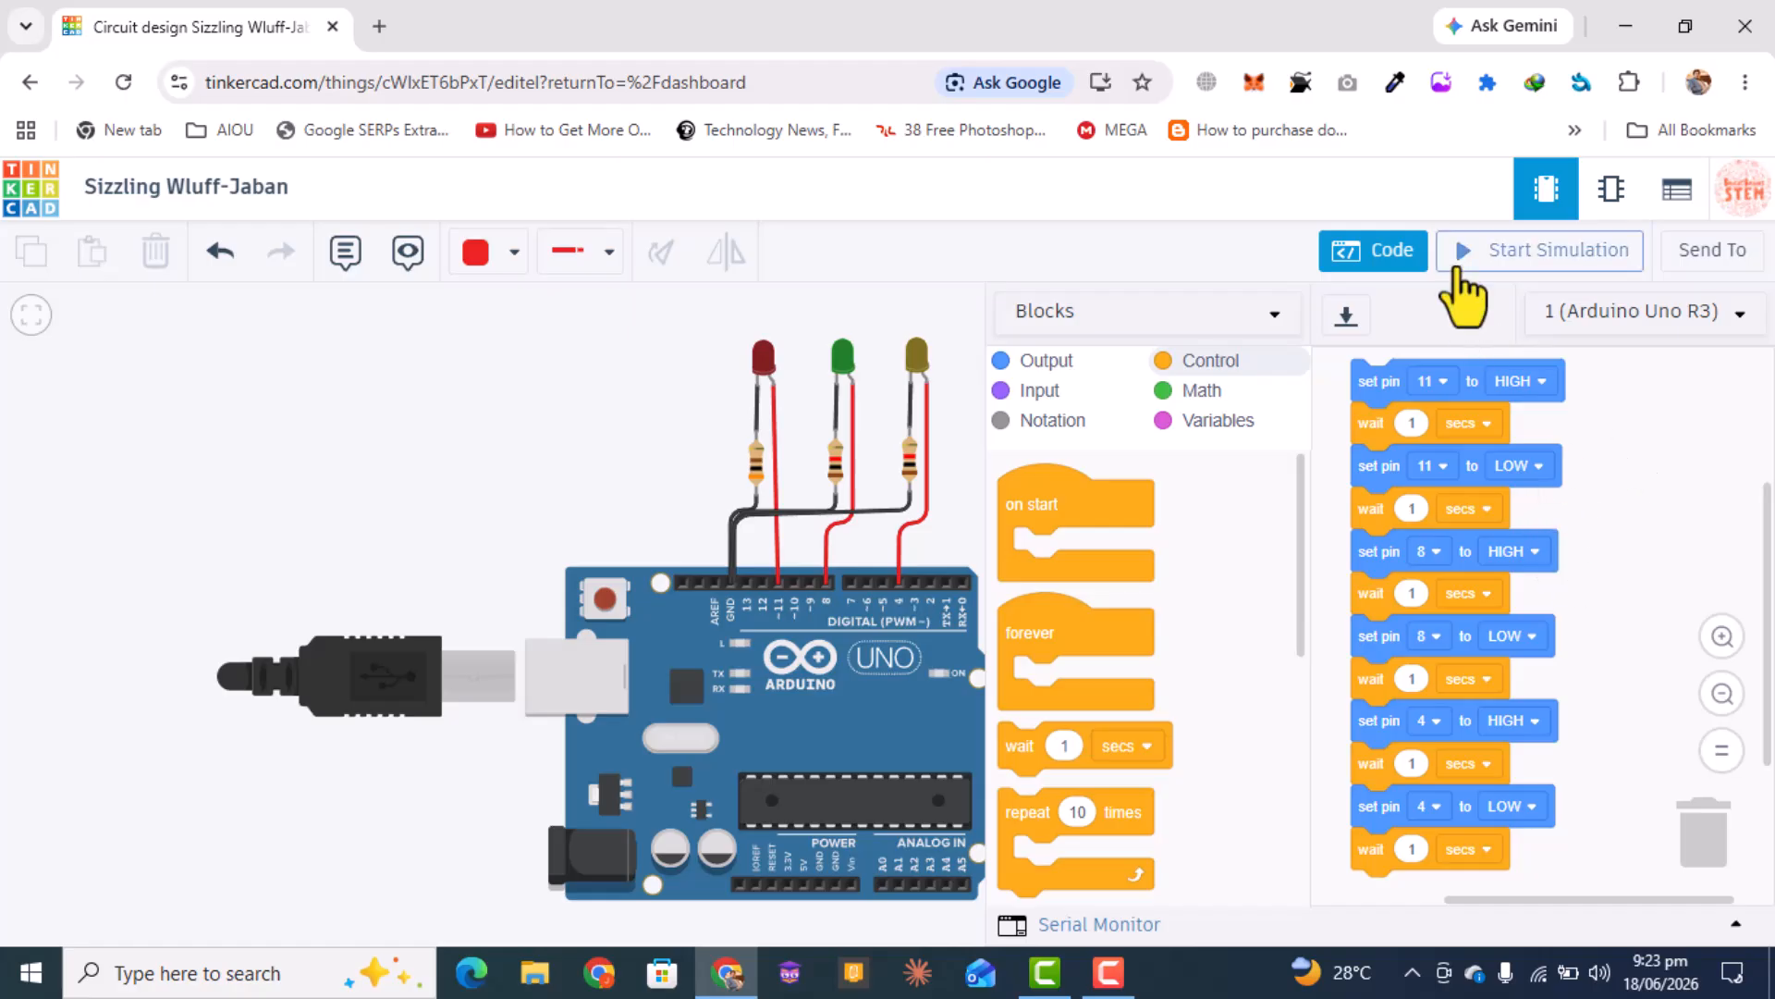
- Simulate the circuit to check the blinking of the three LEDs, and stop the simulation
{"action": "left_click", "coordinate": [1516, 257]}
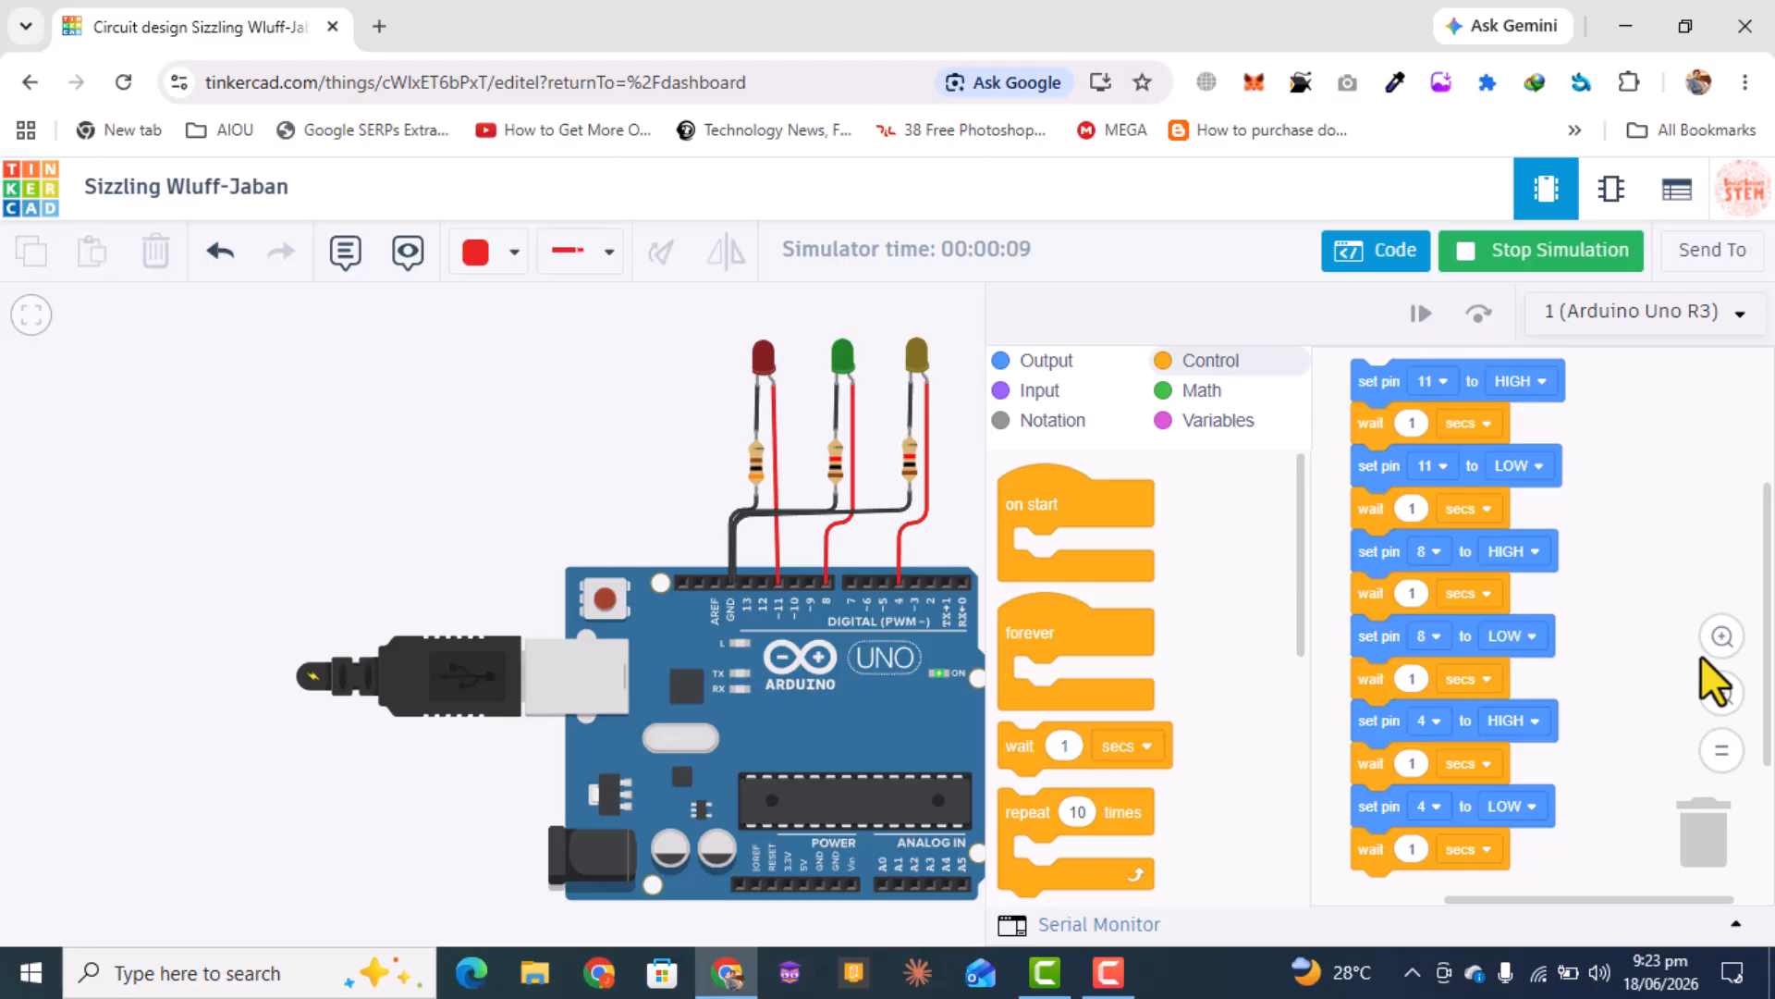
{"action": "left_click", "coordinate": [1498, 261]}
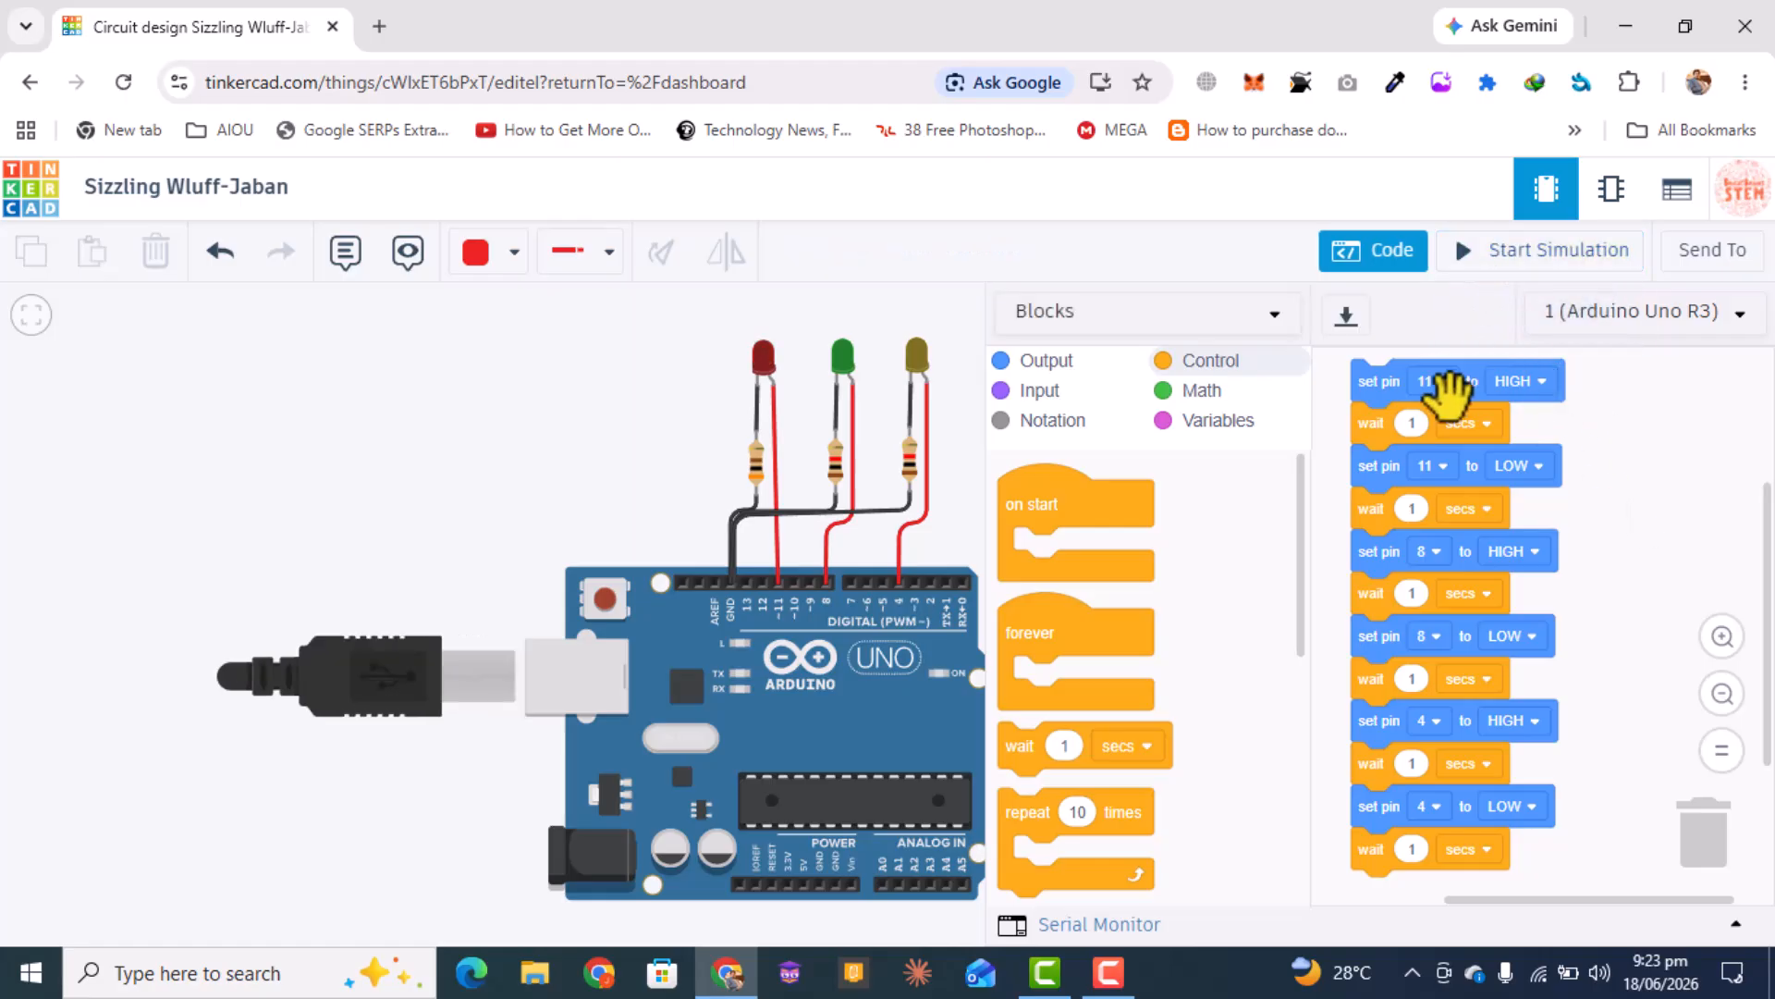
- Delete the existing blink block stack and stack three new digital set pin HIGH blocks in the empty code area
{"action": "left_click_drag", "start_coordinate": [1400, 407], "coordinate": [1121, 496]}
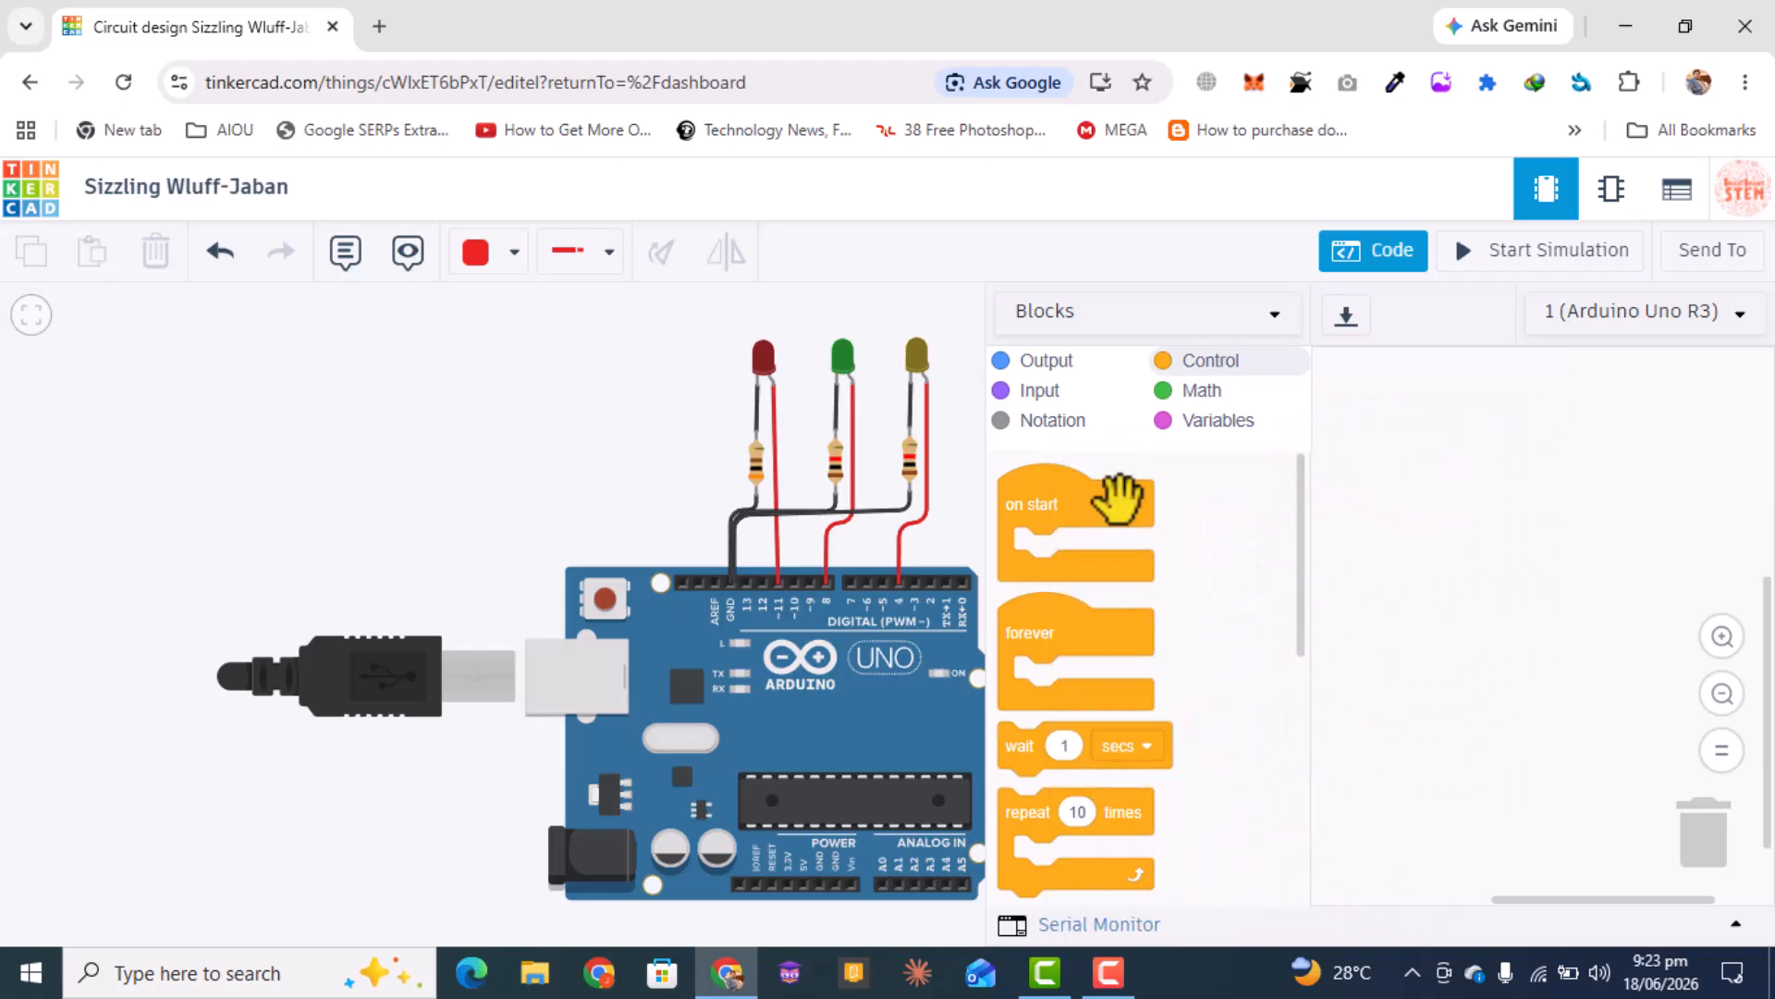
{"action": "left_click", "coordinate": [1046, 366]}
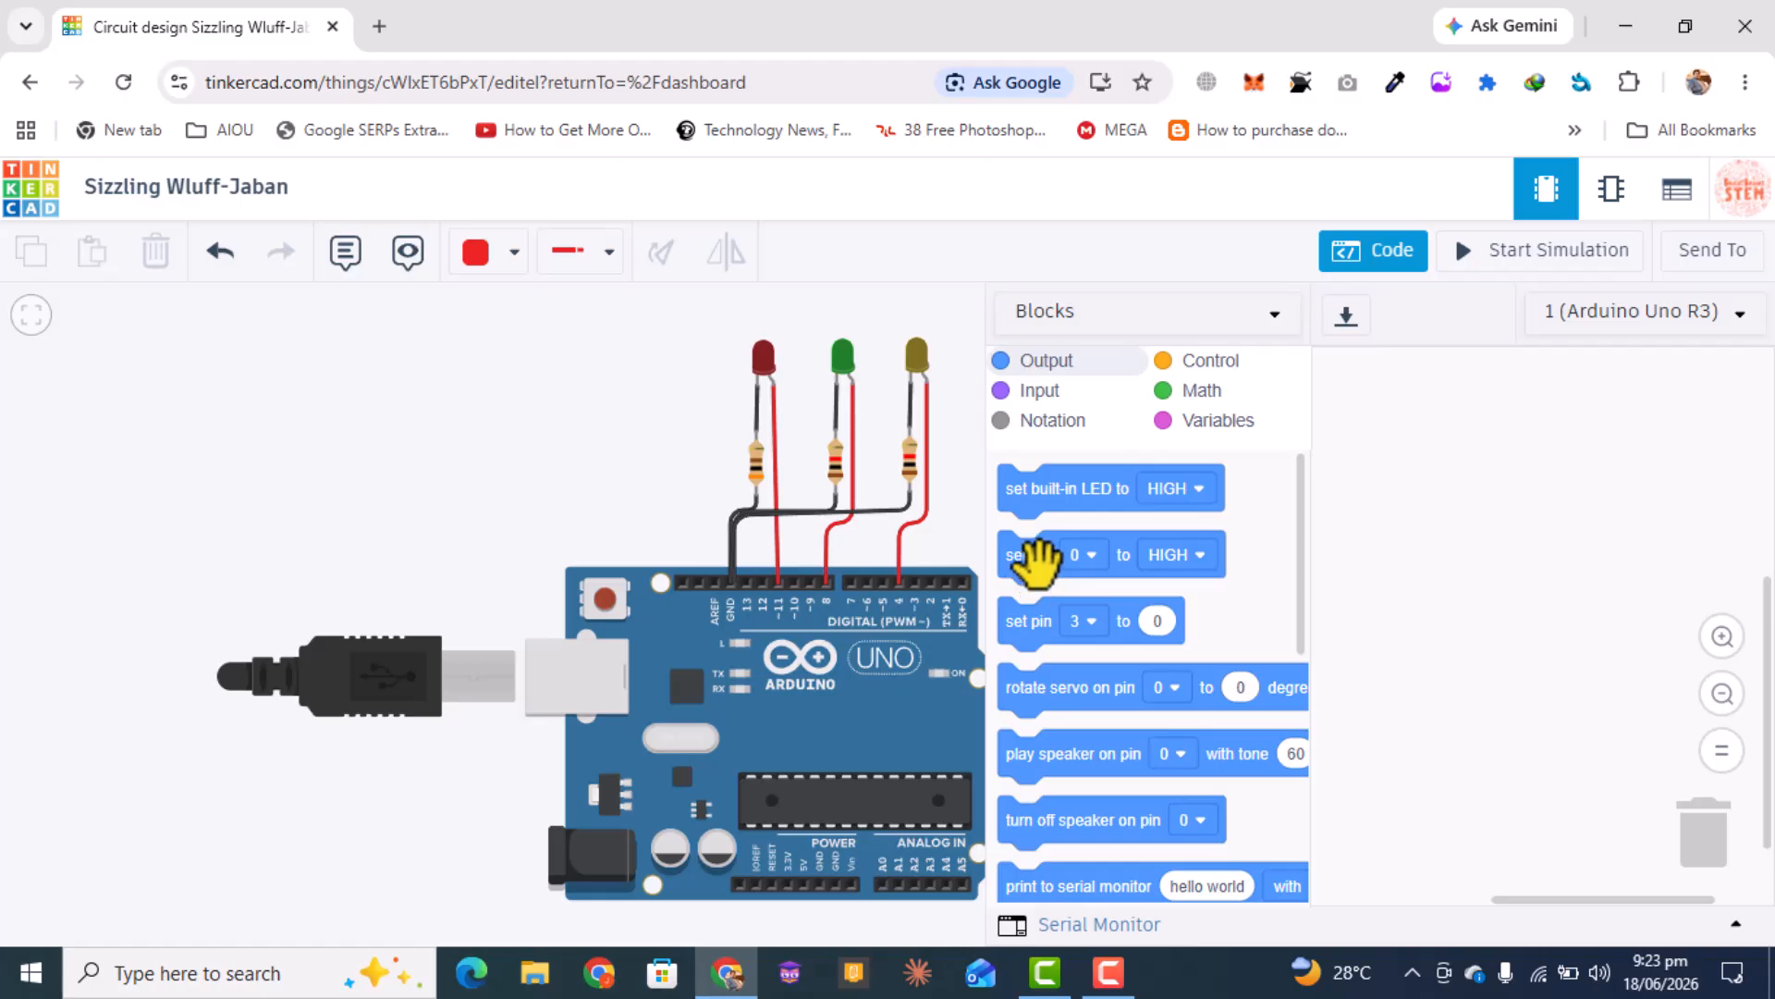
{"action": "left_click_drag", "start_coordinate": [1033, 569], "coordinate": [1406, 424]}
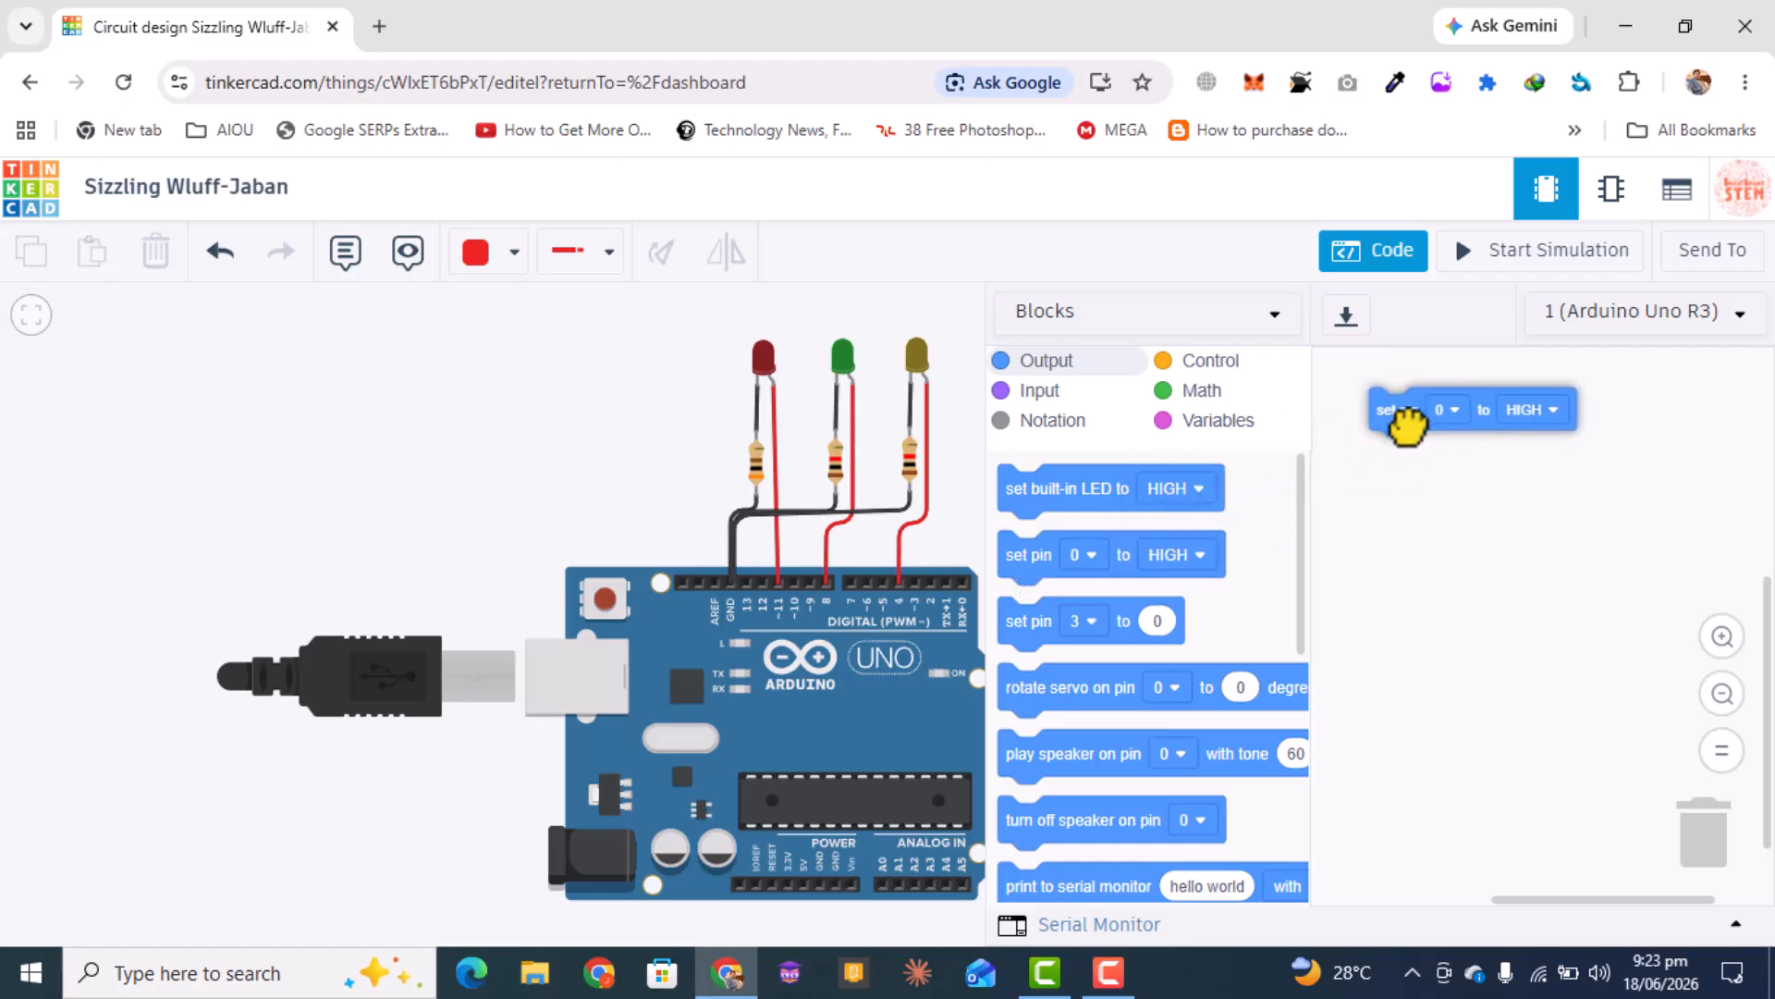
{"action": "left_click_drag", "start_coordinate": [1026, 561], "coordinate": [1397, 458]}
{"action": "left_click_drag", "start_coordinate": [1030, 559], "coordinate": [1406, 496]}
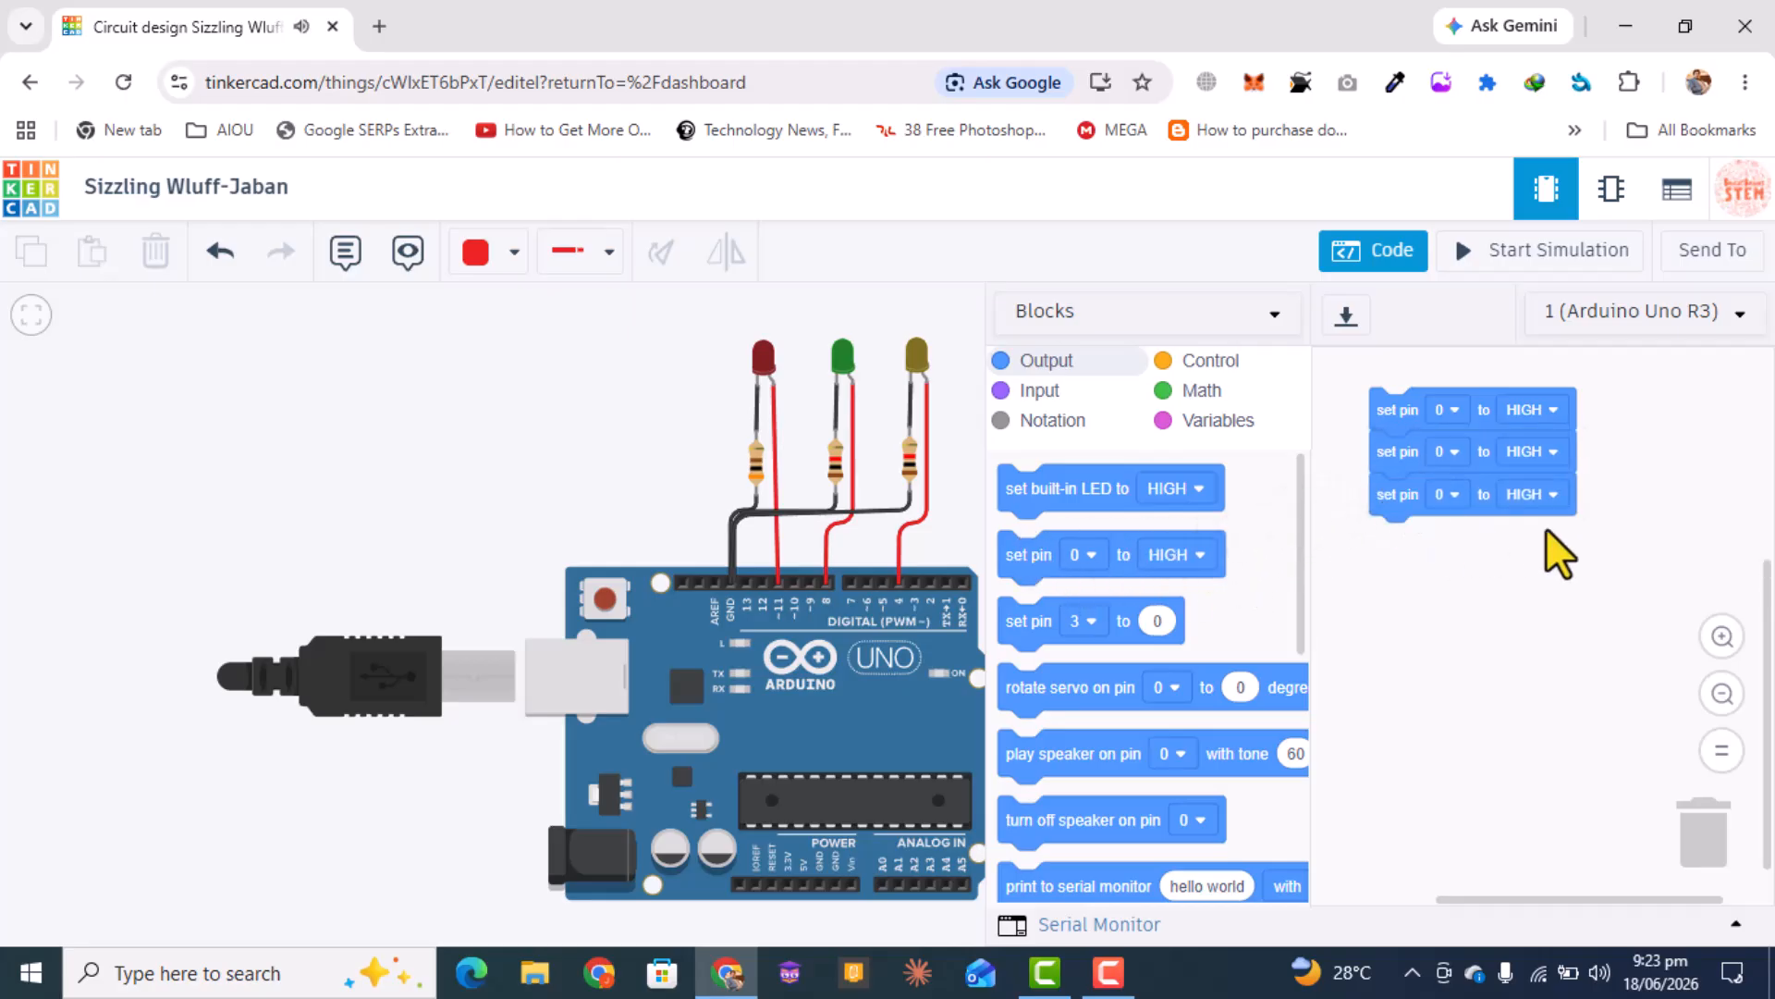
- Set the three set pin blocks to pins 11, 8 and 4 and attach a 1-second wait block beneath them
{"action": "left_click", "coordinate": [1455, 409]}
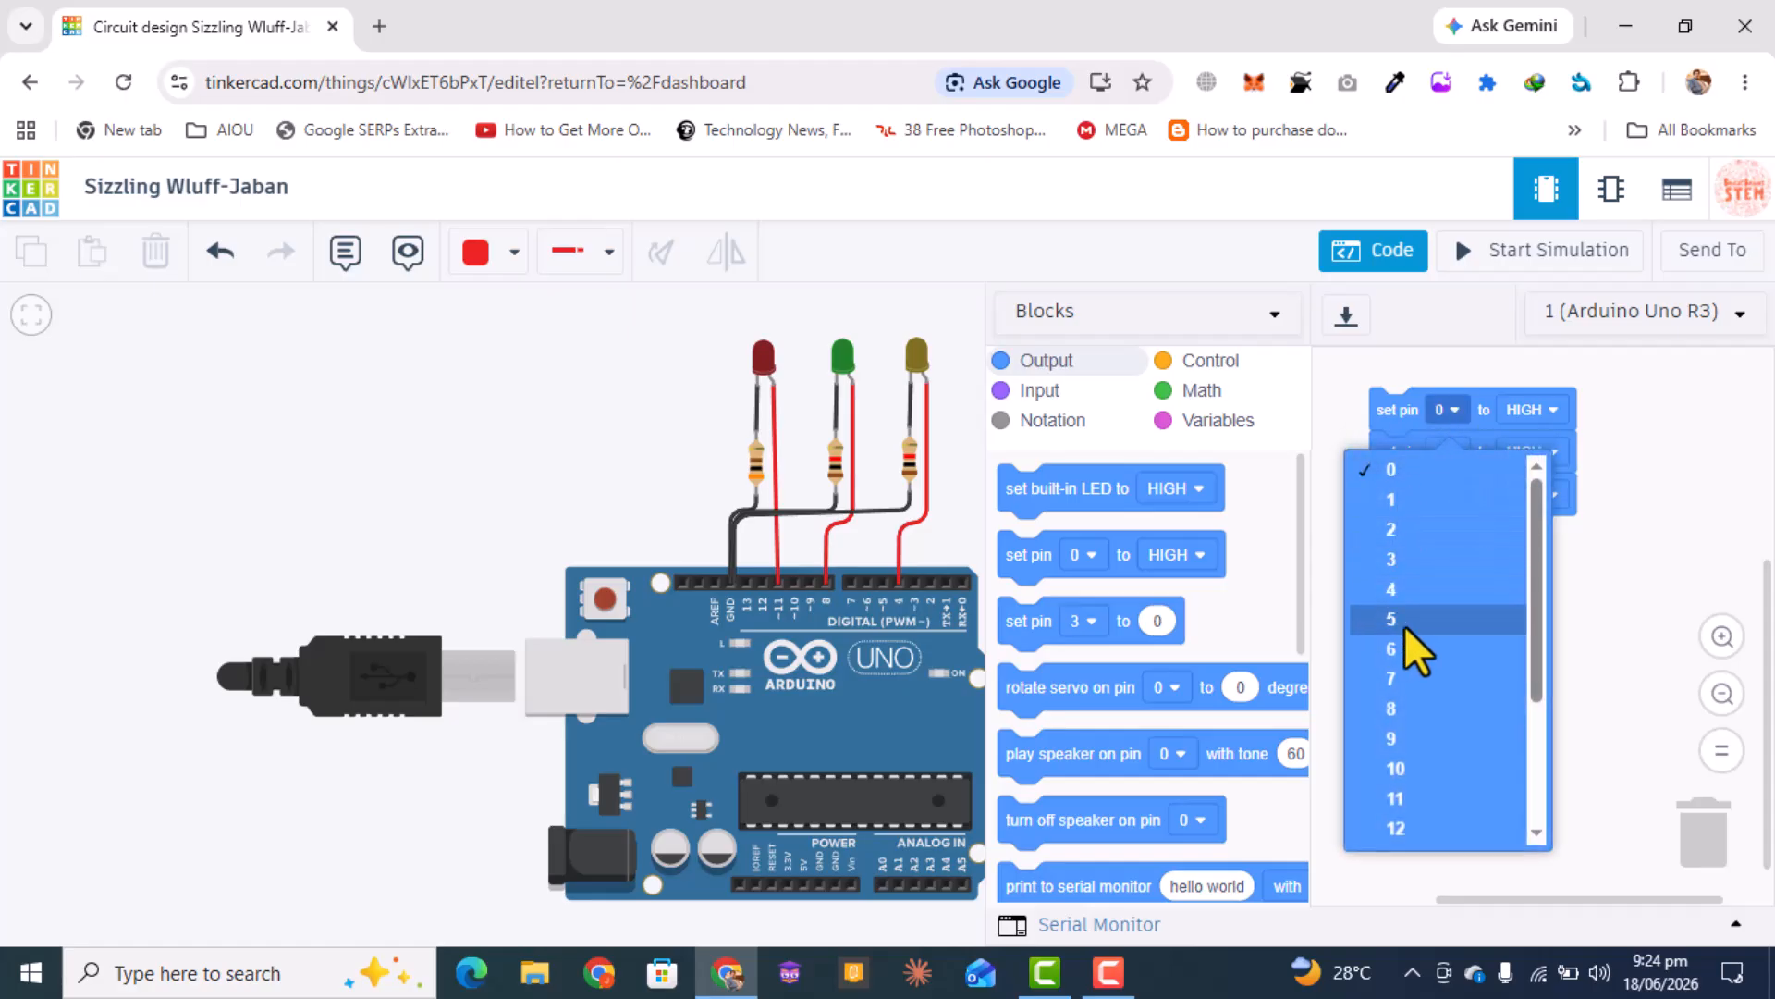
{"action": "left_click", "coordinate": [1424, 797]}
{"action": "left_click", "coordinate": [1453, 453]}
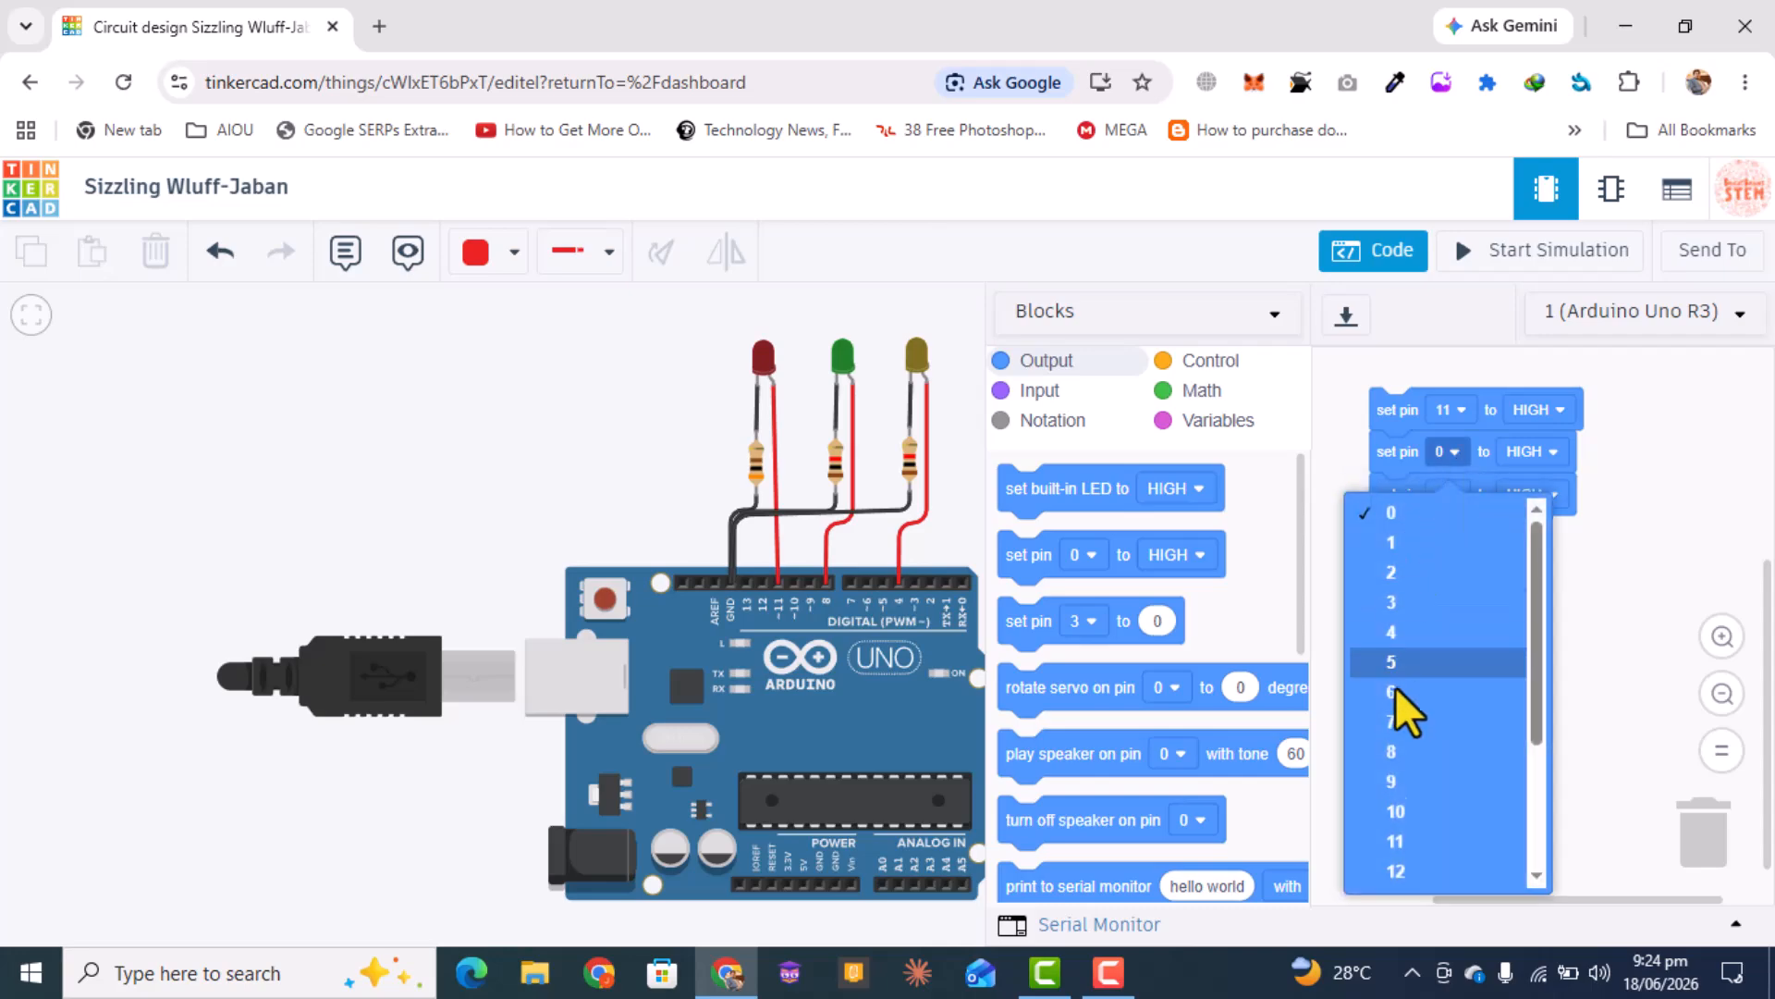
{"action": "left_click", "coordinate": [1394, 752]}
{"action": "left_click", "coordinate": [1450, 498]}
{"action": "left_click", "coordinate": [1411, 686]}
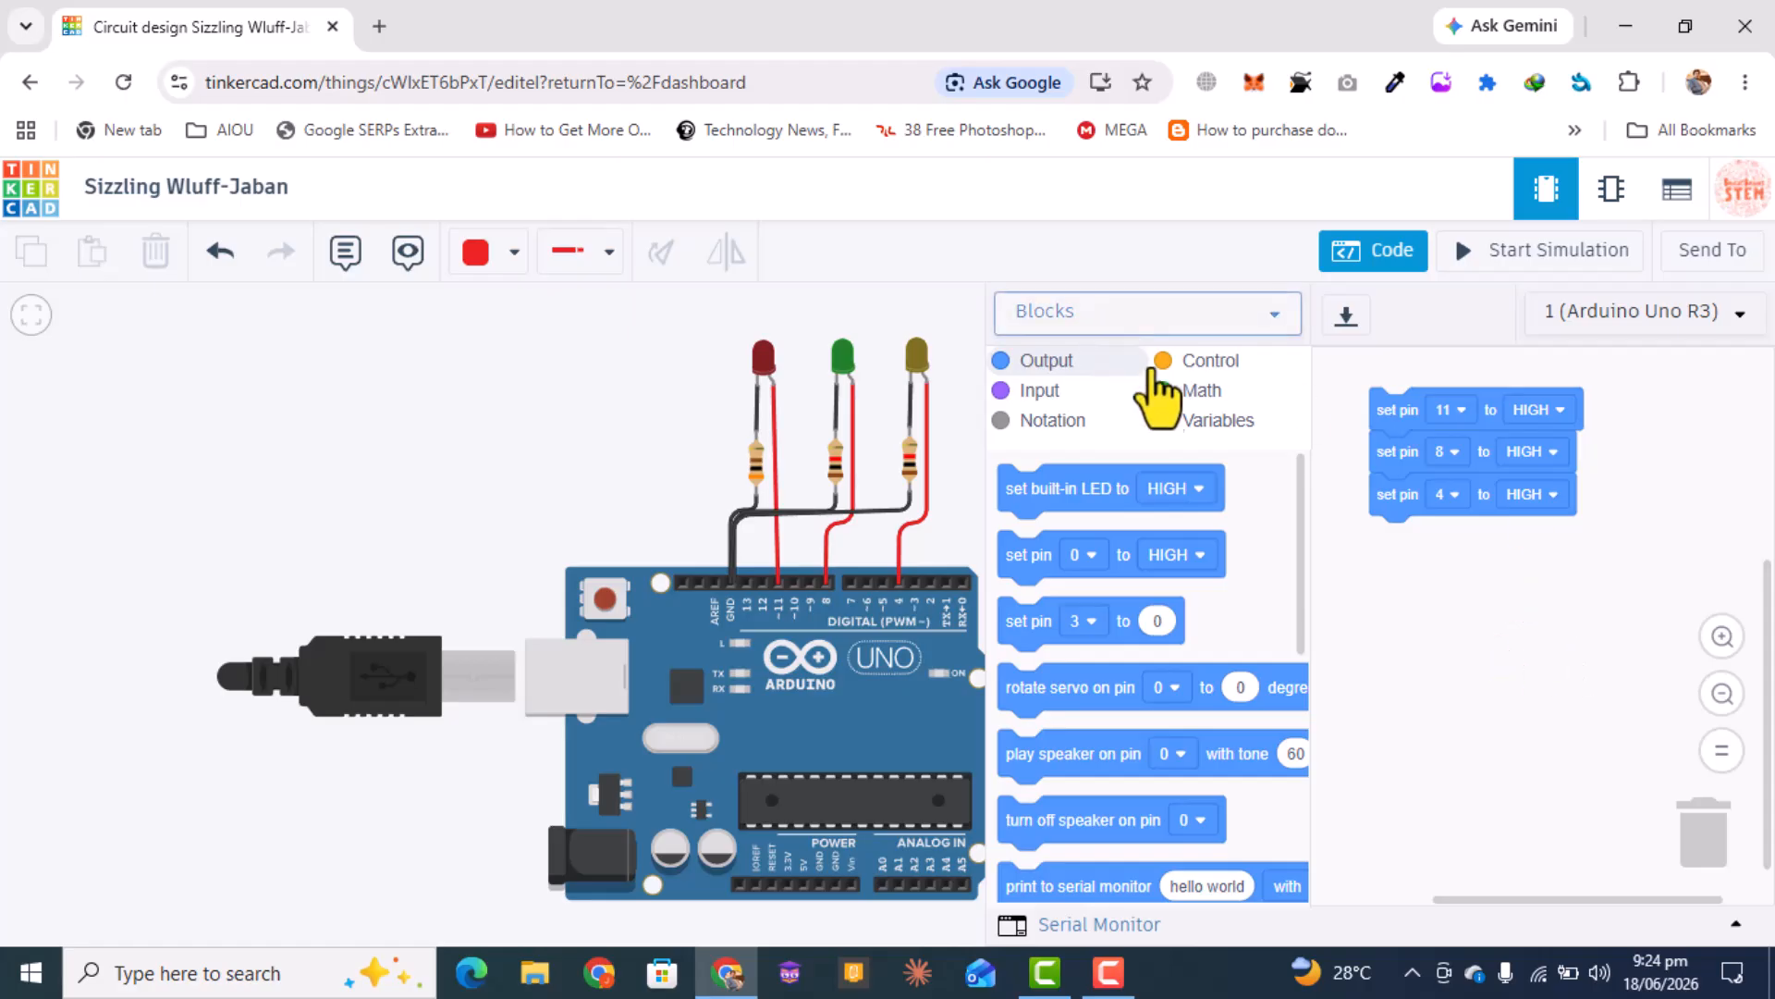
{"action": "left_click", "coordinate": [1188, 362]}
{"action": "left_click_drag", "start_coordinate": [1022, 745], "coordinate": [1406, 547]}
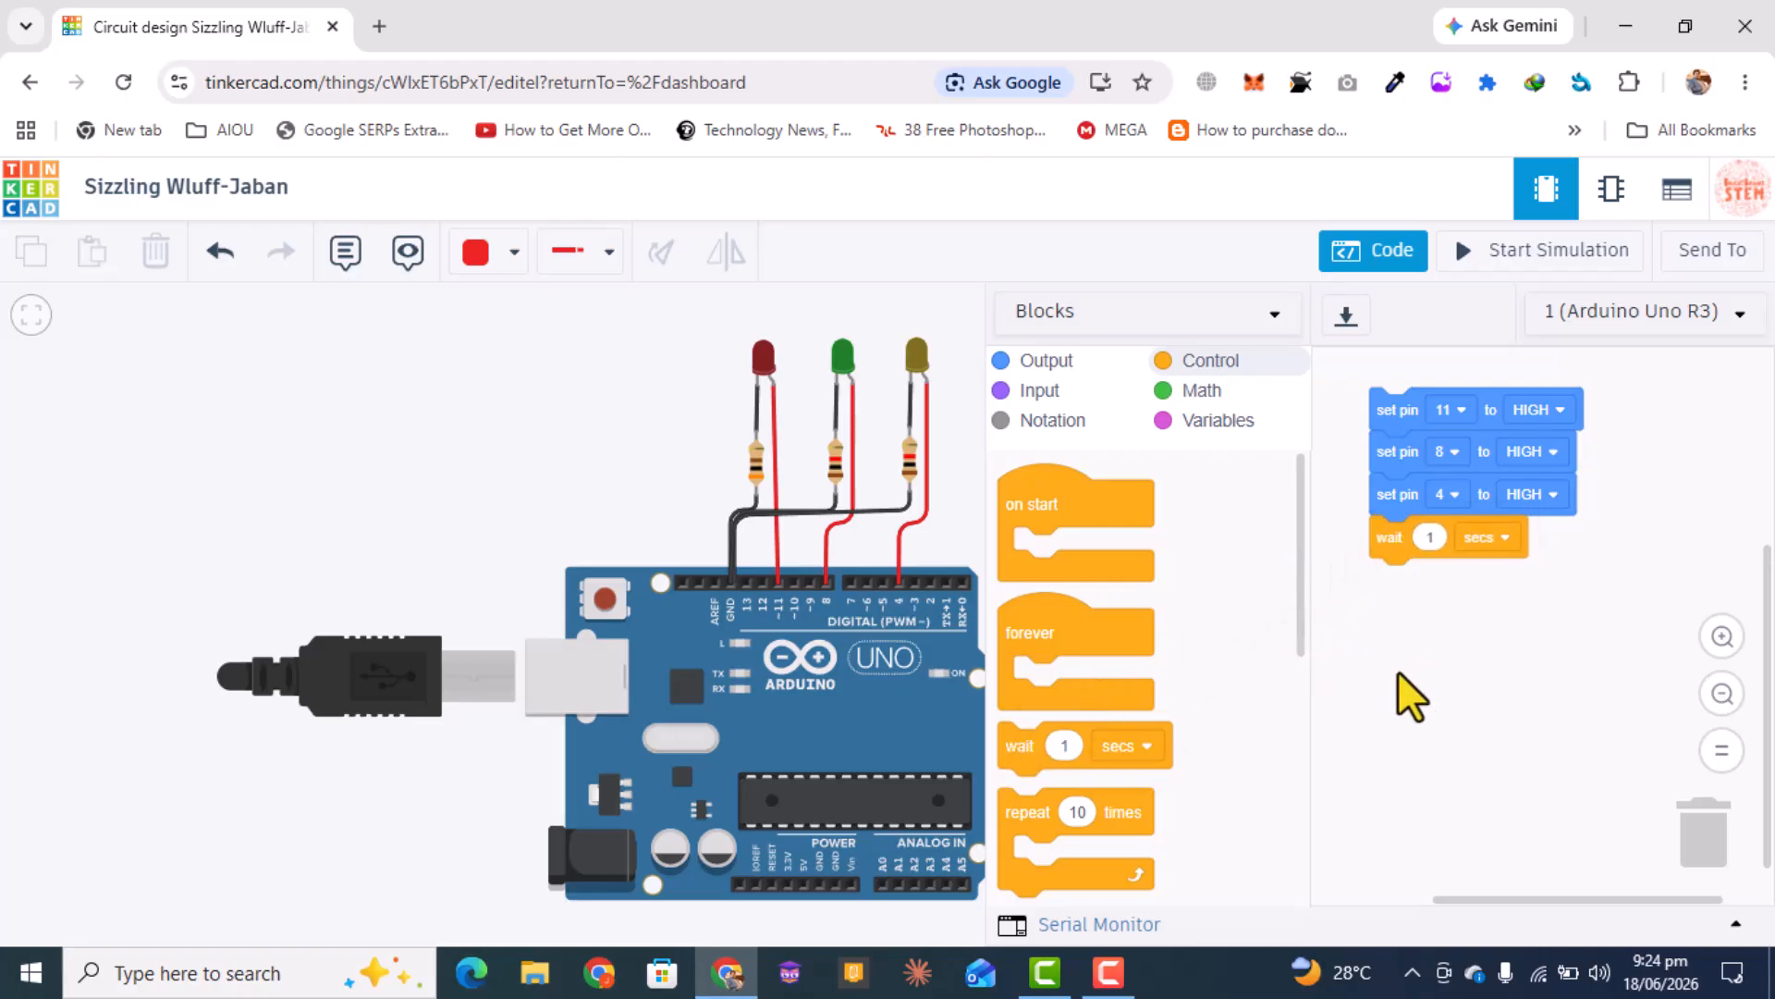
- Duplicate the group of three set pin blocks and its wait twice, stacking the copies beneath the original
{"action": "right_click", "coordinate": [1398, 415]}
{"action": "left_click", "coordinate": [1420, 439]}
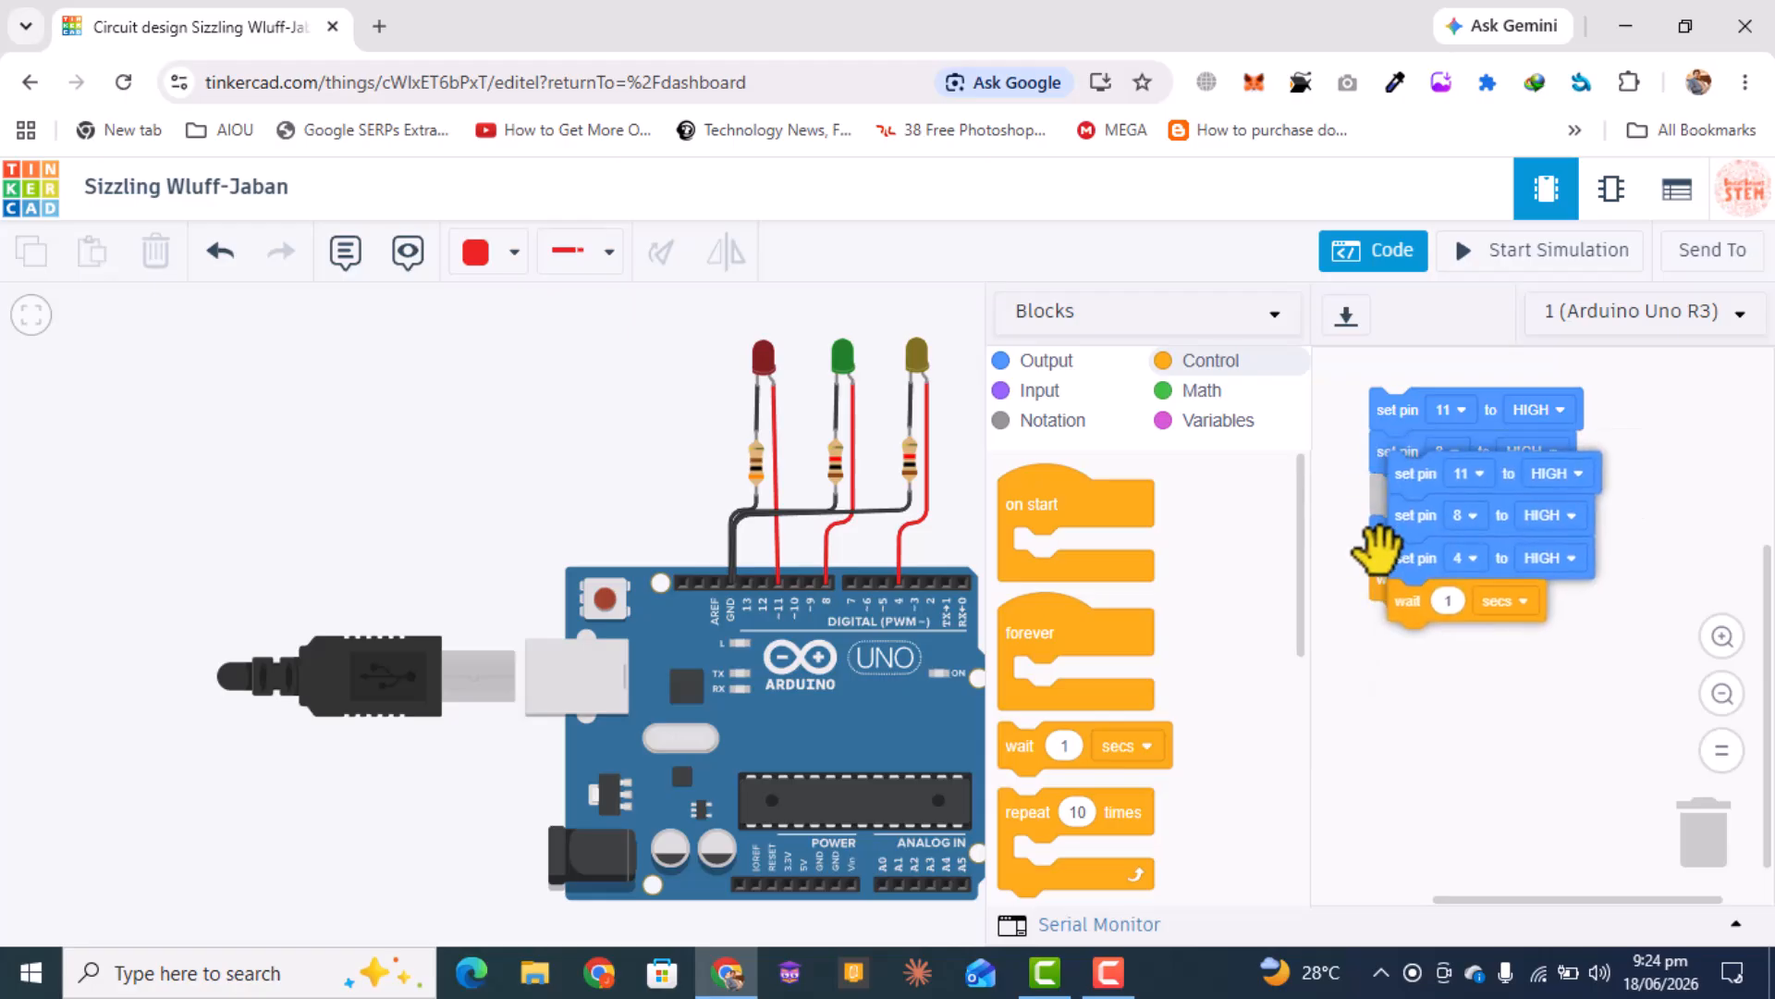
{"action": "left_click", "coordinate": [1370, 558]}
{"action": "left_click", "coordinate": [1367, 555]}
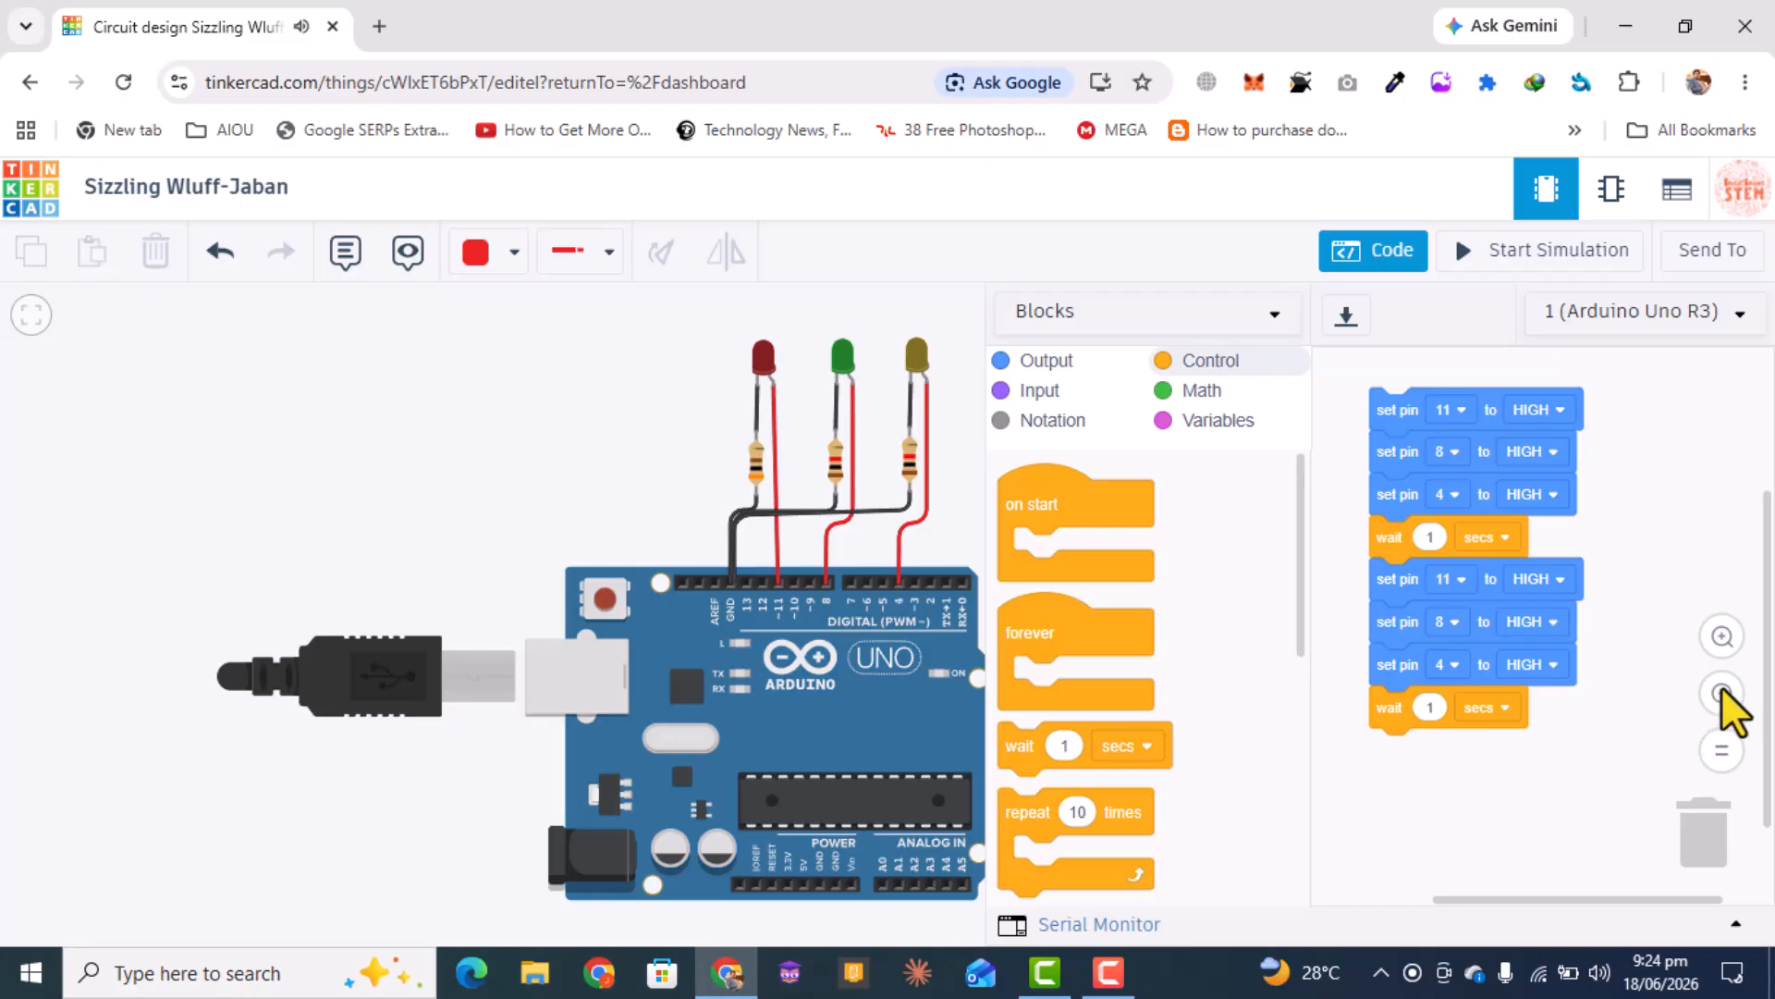
{"action": "left_click", "coordinate": [1722, 692]}
{"action": "right_click", "coordinate": [1384, 580]}
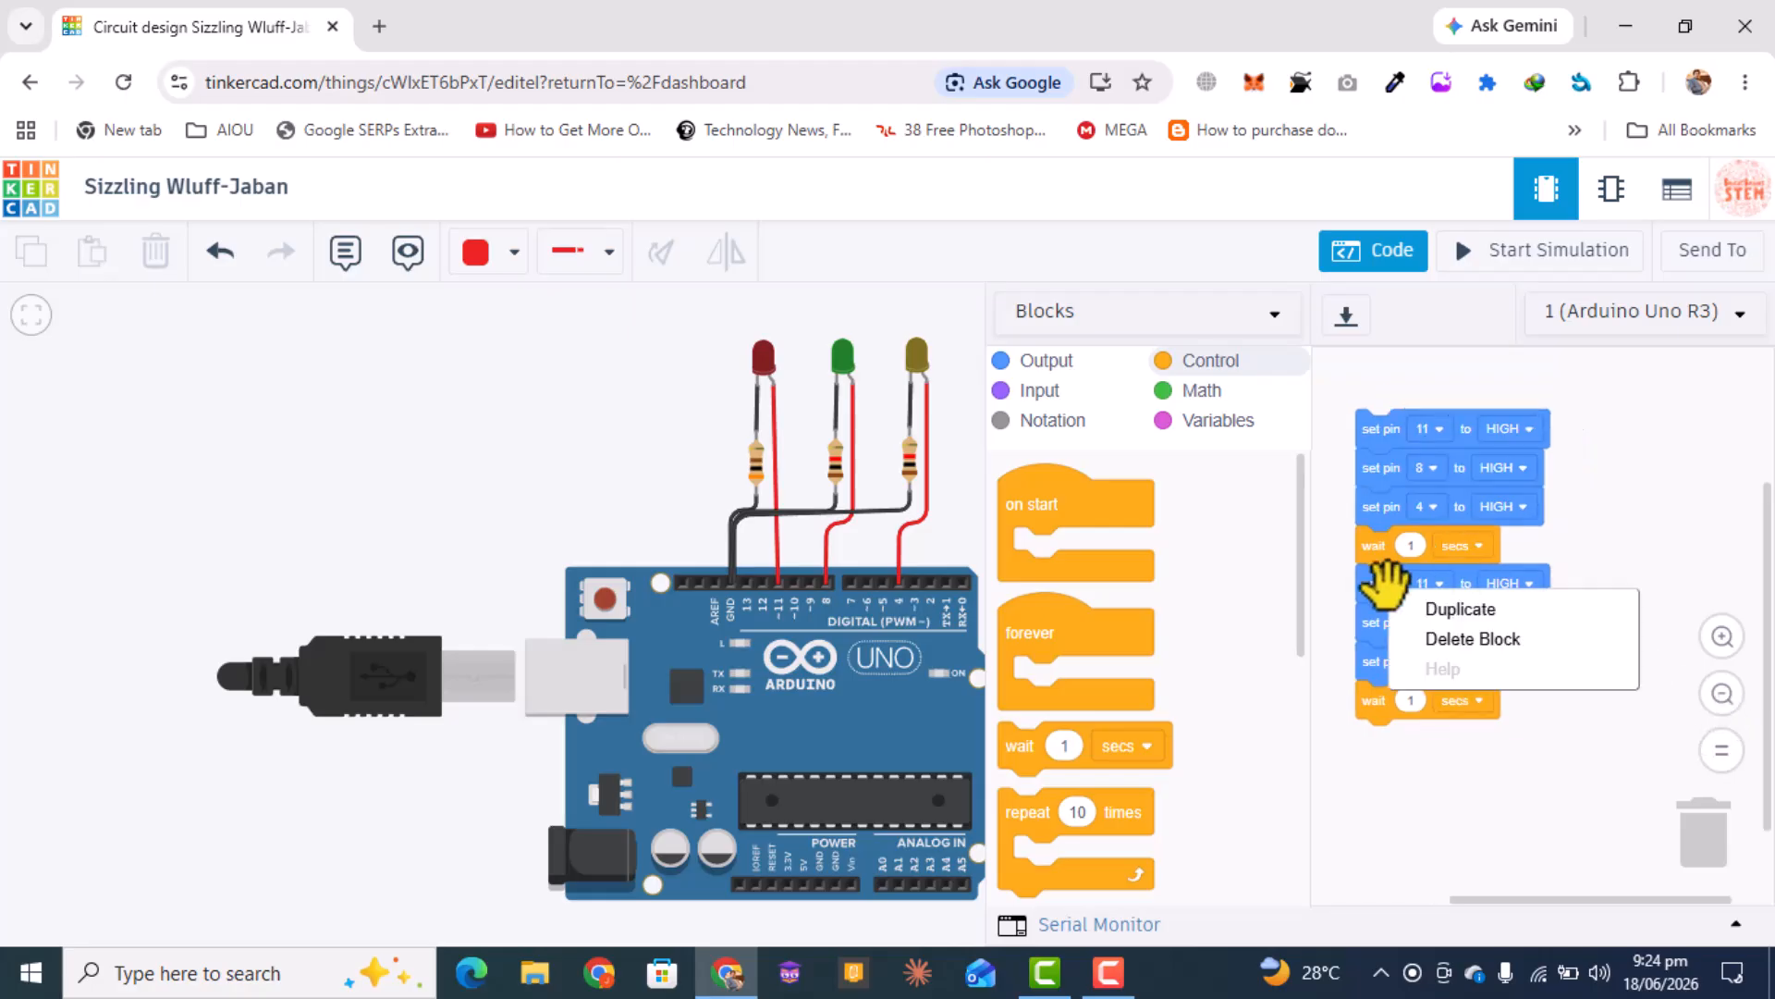
{"action": "left_click", "coordinate": [1461, 606]}
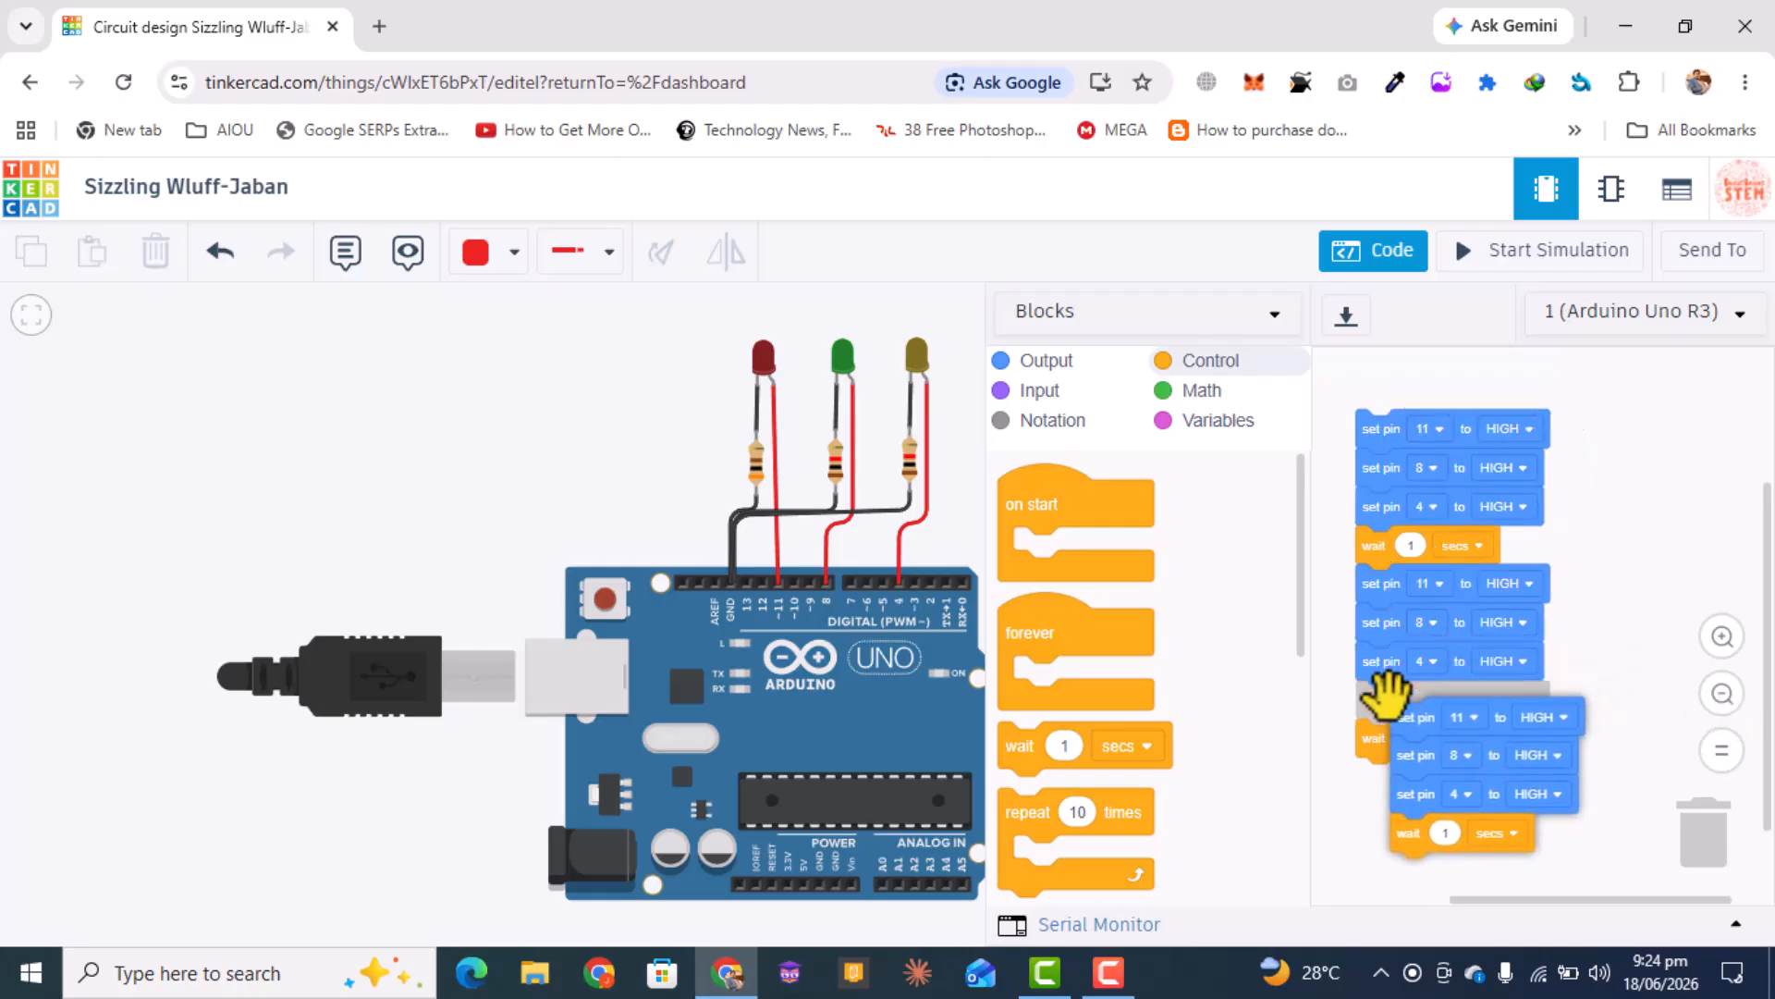
{"action": "left_click", "coordinate": [1352, 755]}
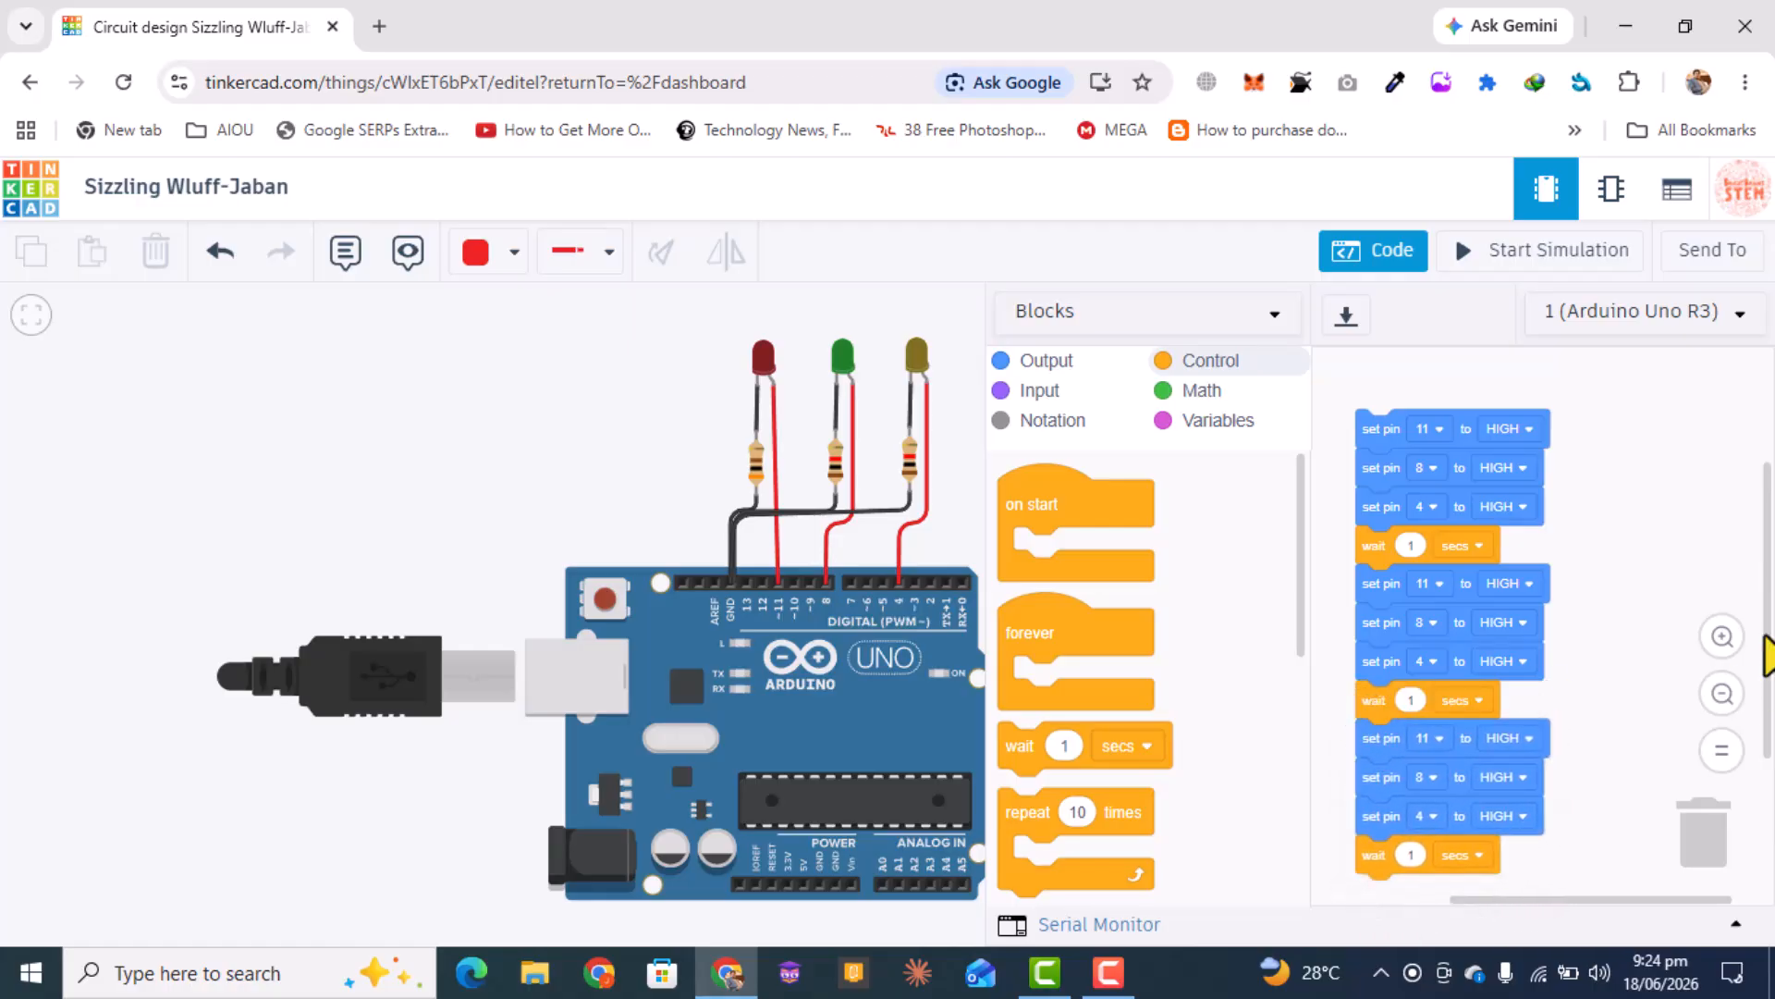
{"action": "left_click", "coordinate": [1721, 636]}
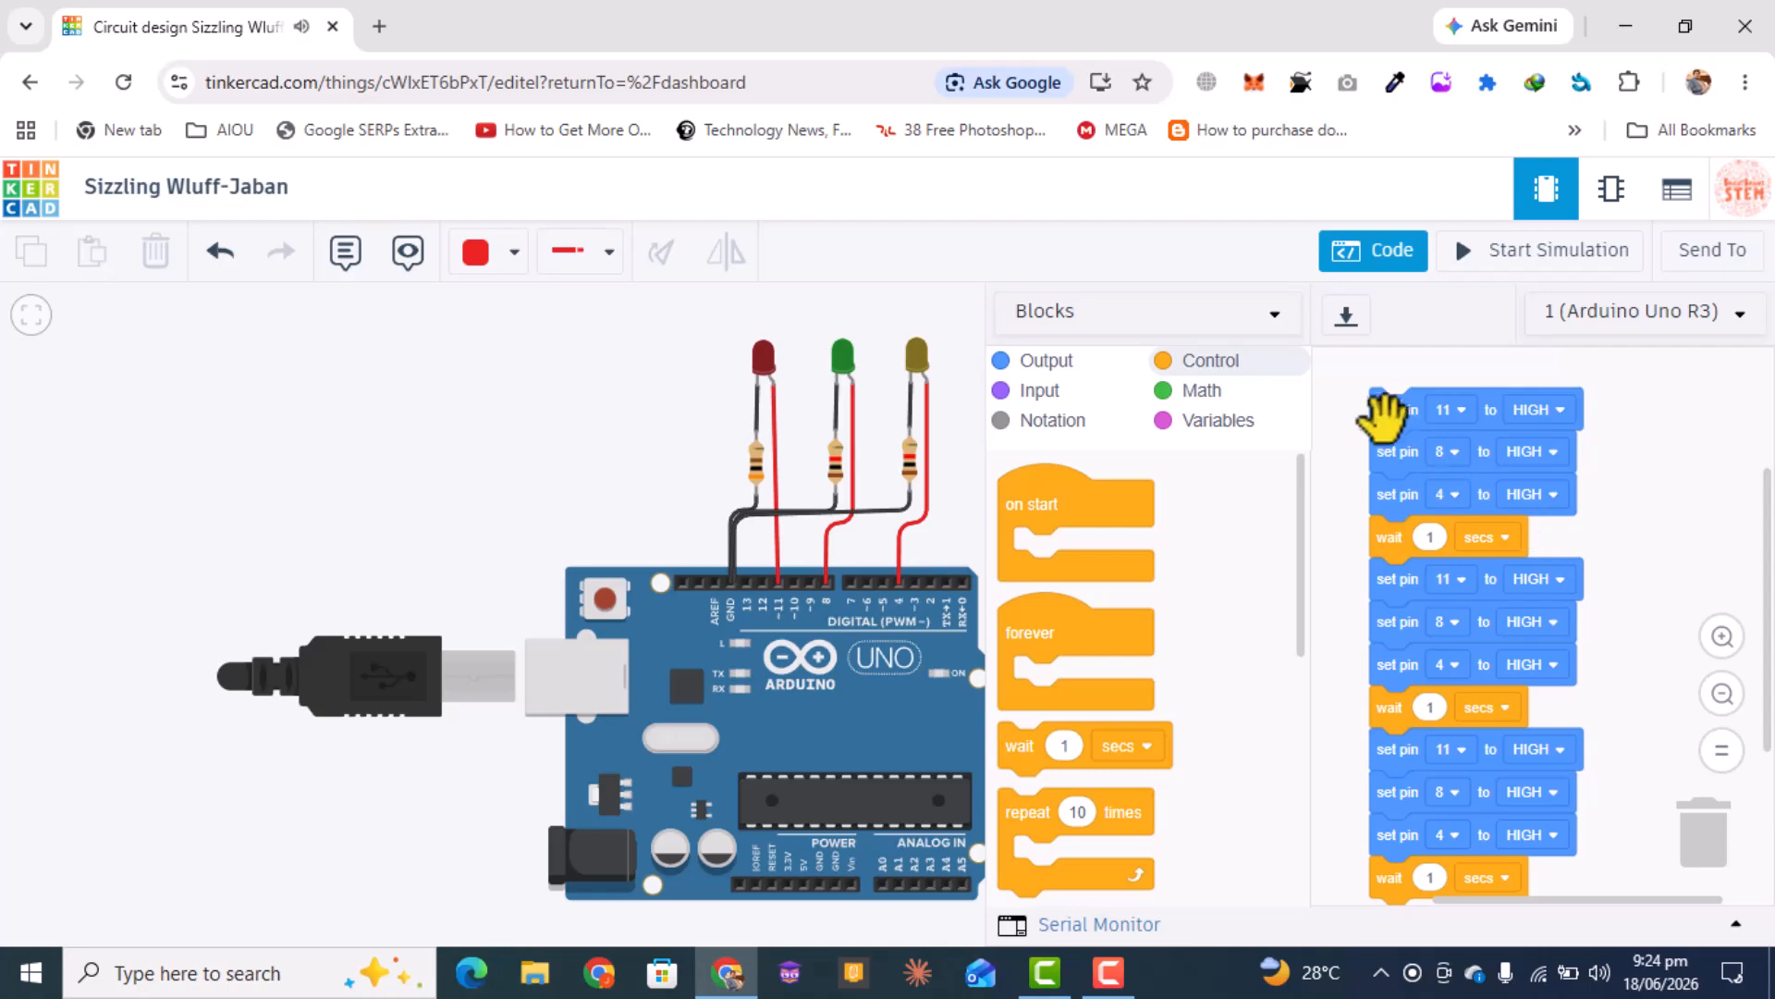
{"action": "left_click_drag", "start_coordinate": [1381, 415], "coordinate": [1372, 407]}
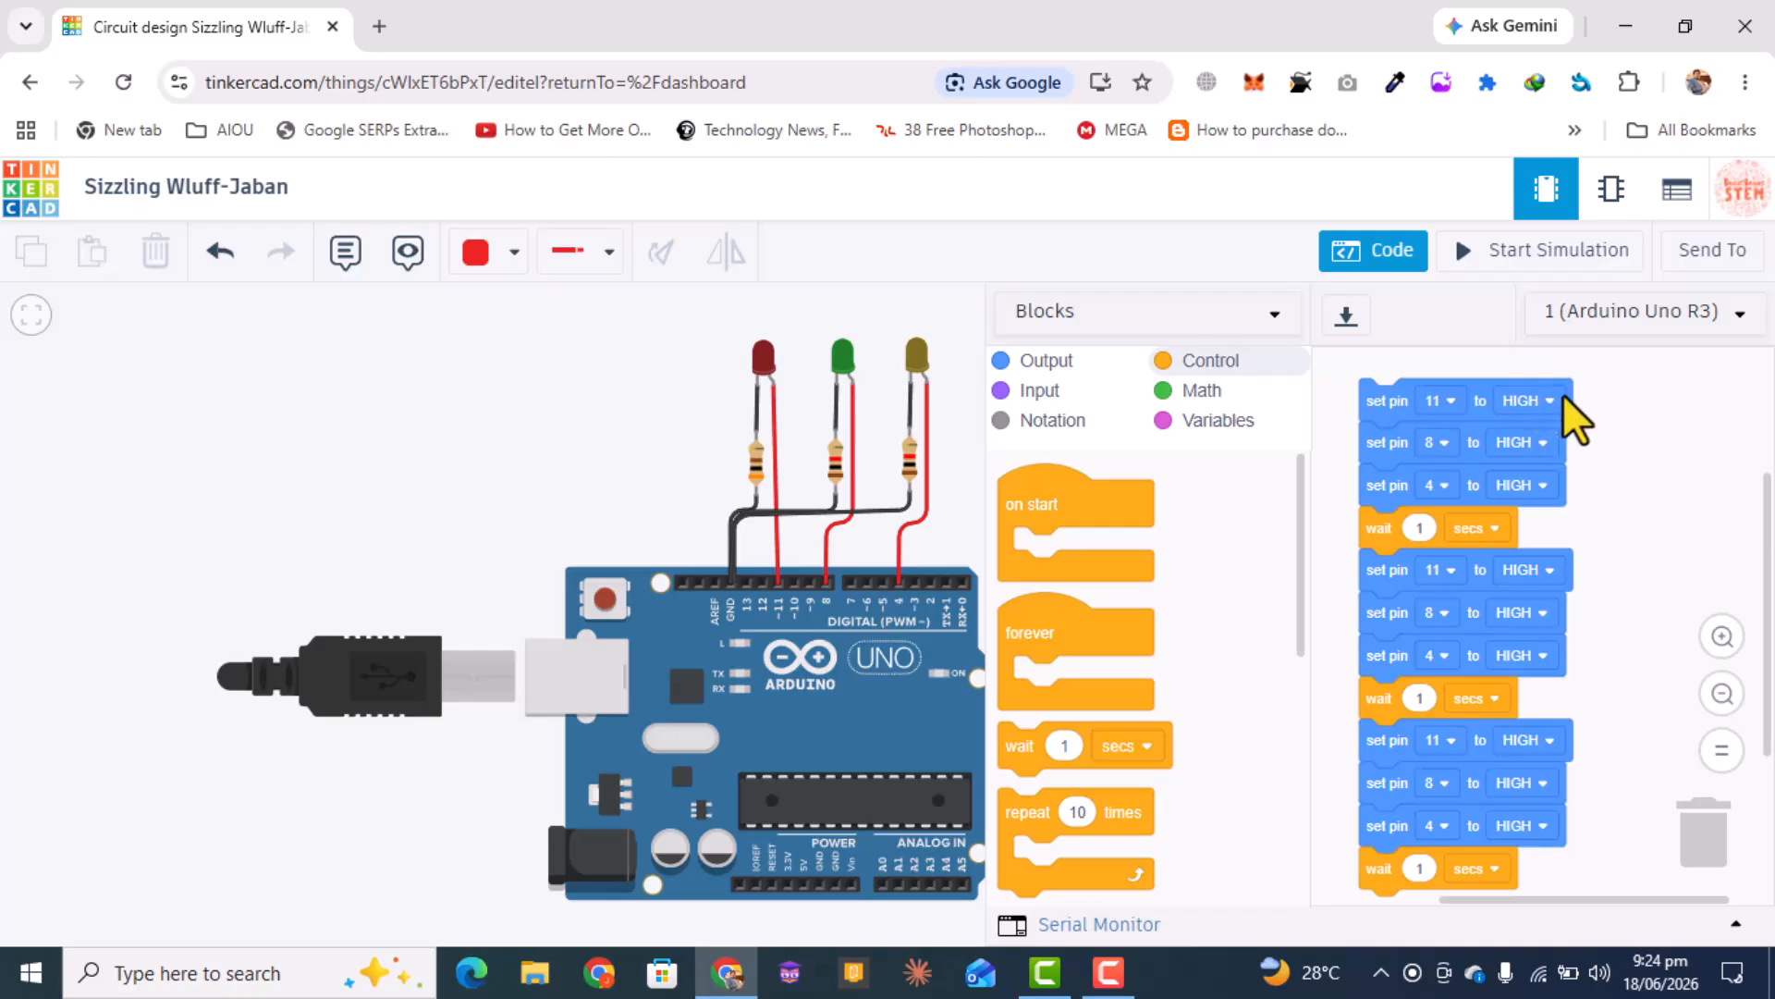
- In the first block group, set pins 8 and 4 to LOW
{"action": "left_click", "coordinate": [1545, 444]}
{"action": "left_click", "coordinate": [1505, 533]}
{"action": "left_click", "coordinate": [1527, 486]}
{"action": "left_click", "coordinate": [1517, 577]}
- In the second block group, set pins 11 and 4 to LOW
{"action": "left_click", "coordinate": [1552, 570]}
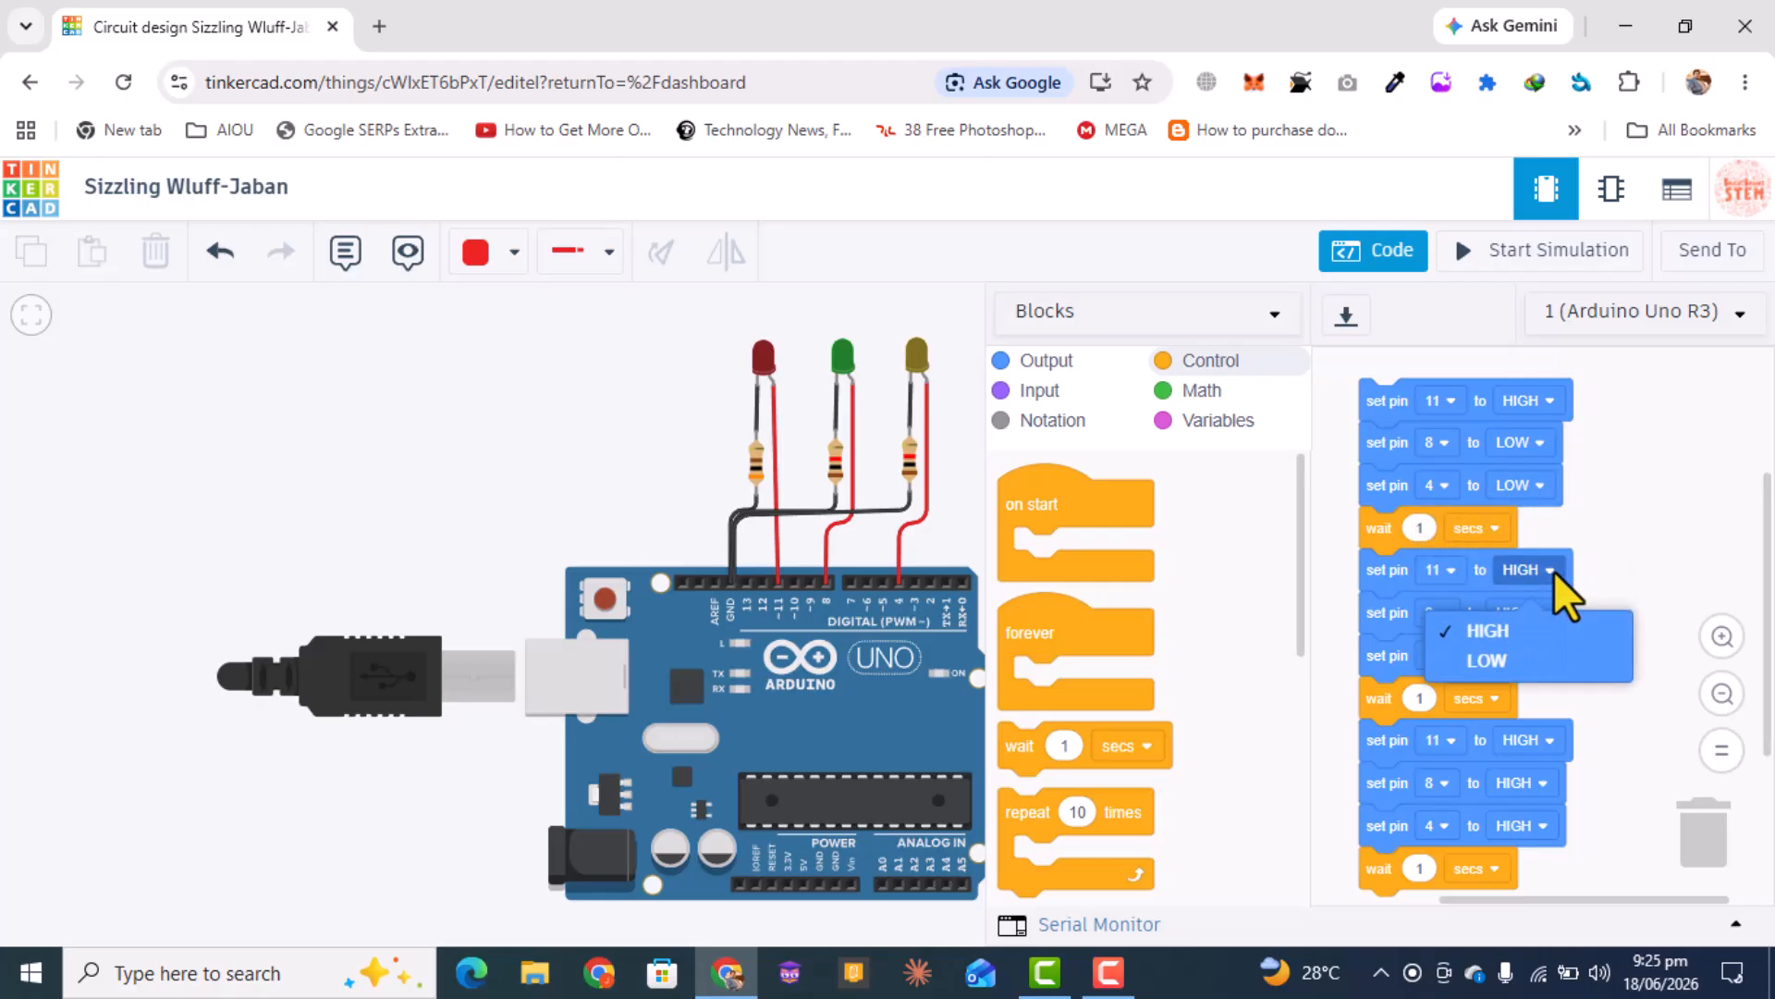
{"action": "left_click", "coordinate": [1509, 658]}
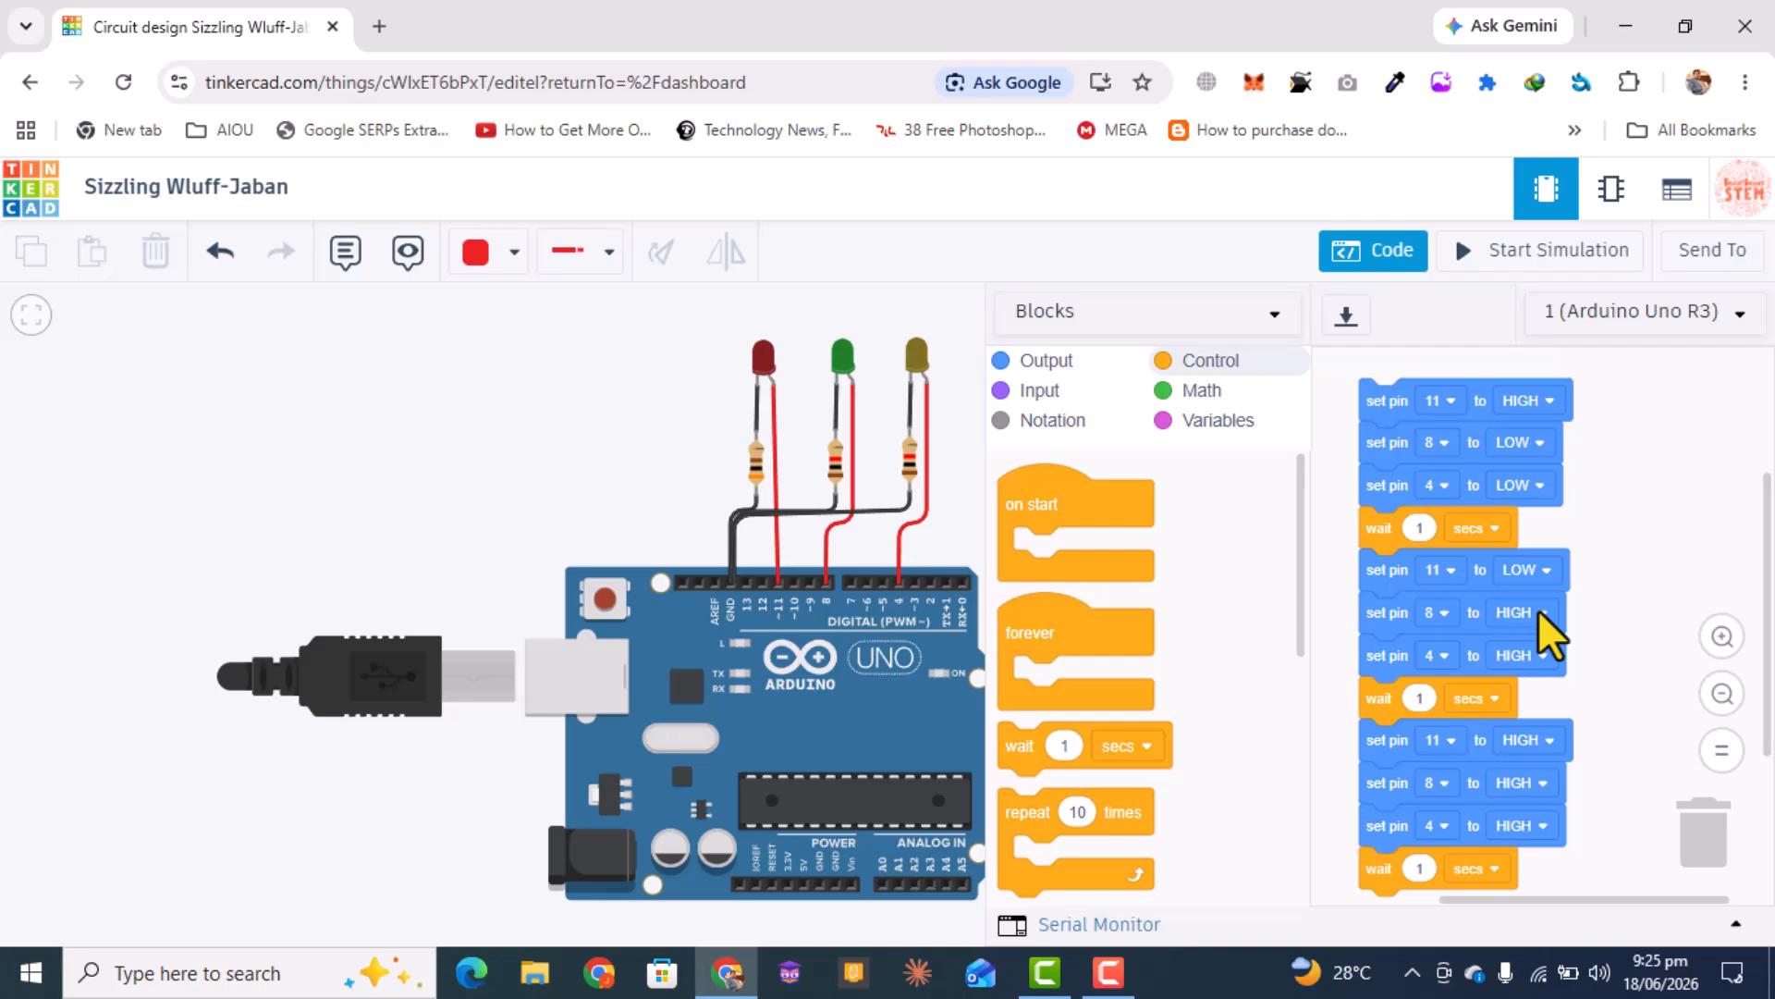
{"action": "left_click", "coordinate": [1529, 658]}
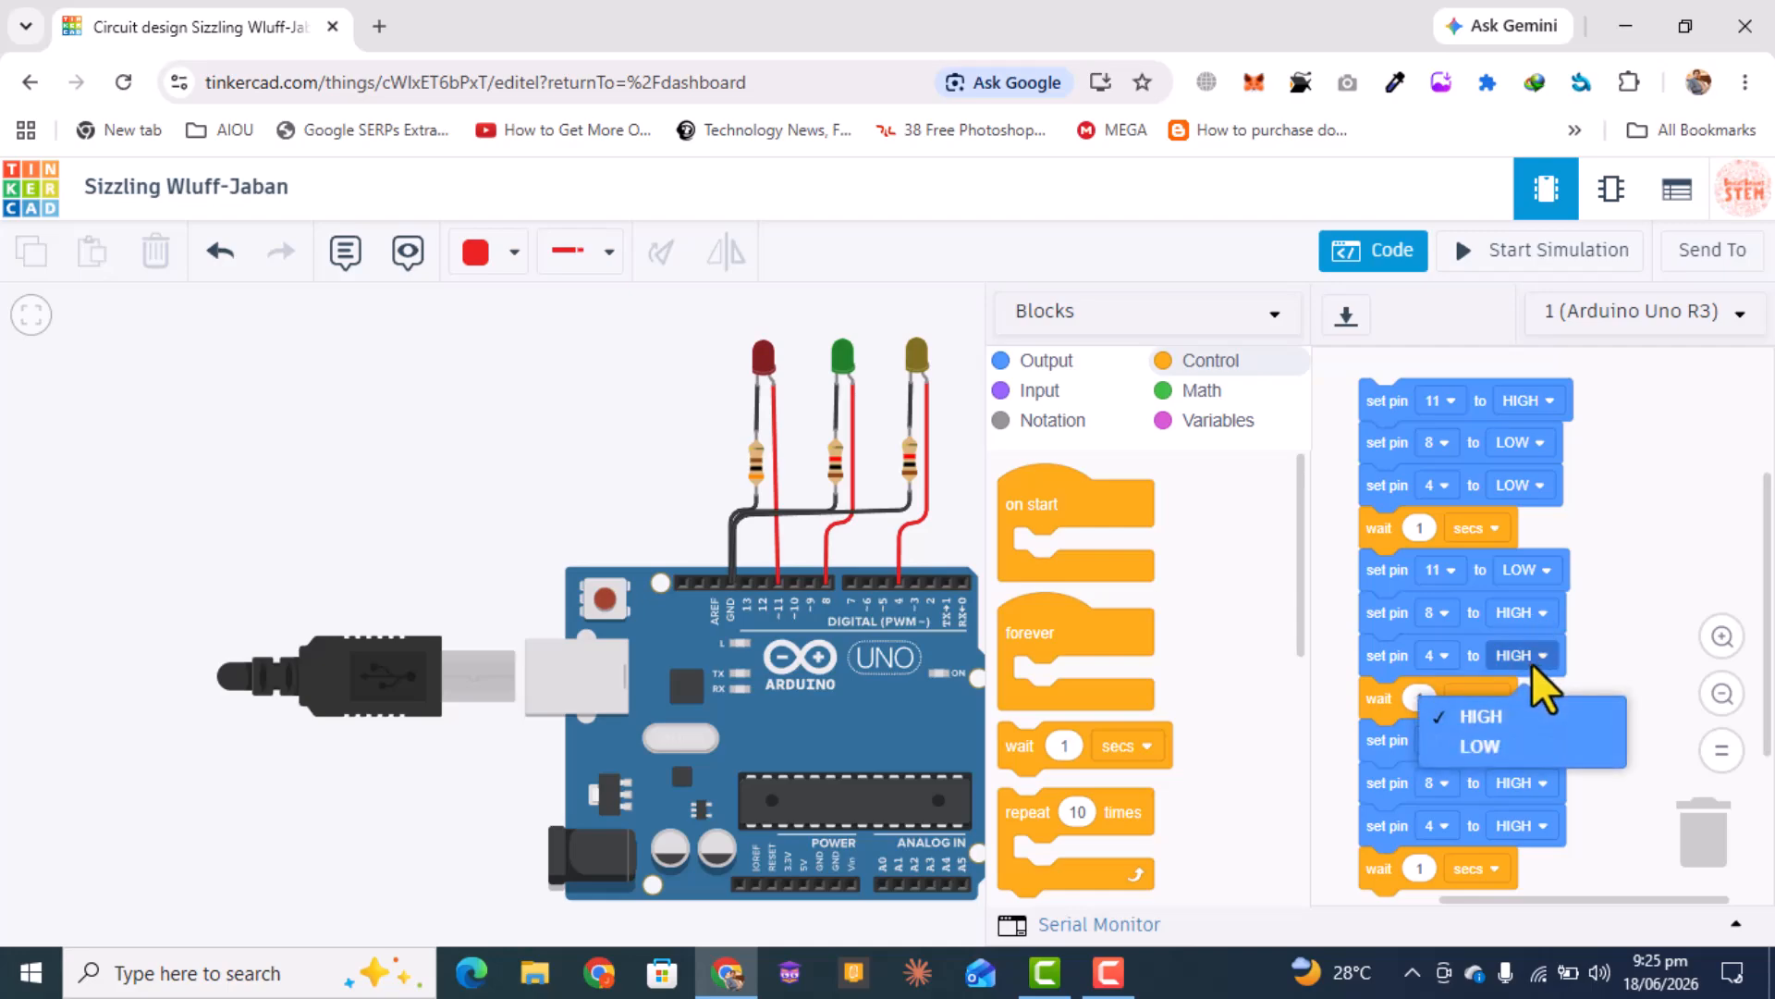
{"action": "left_click", "coordinate": [1494, 747]}
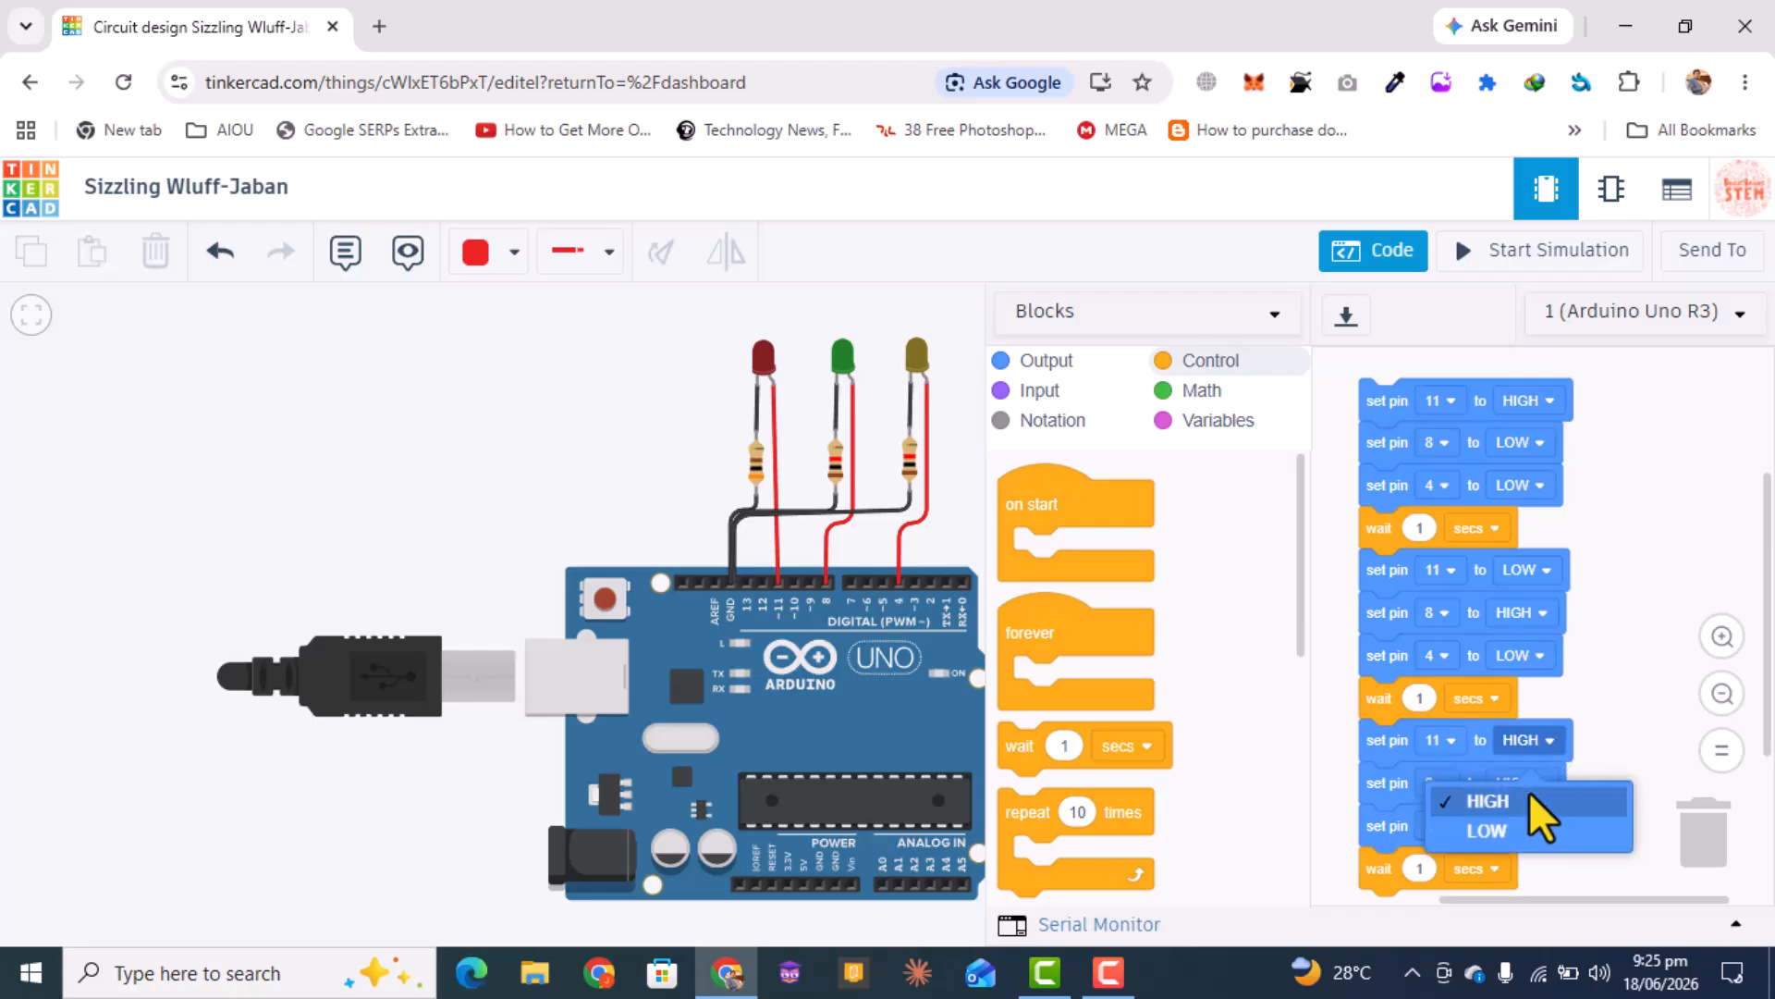
- In the third block group, set pins 11 and 8 to LOW, and run and stop a simulation to check the LED sequence
{"action": "left_click", "coordinate": [1529, 829]}
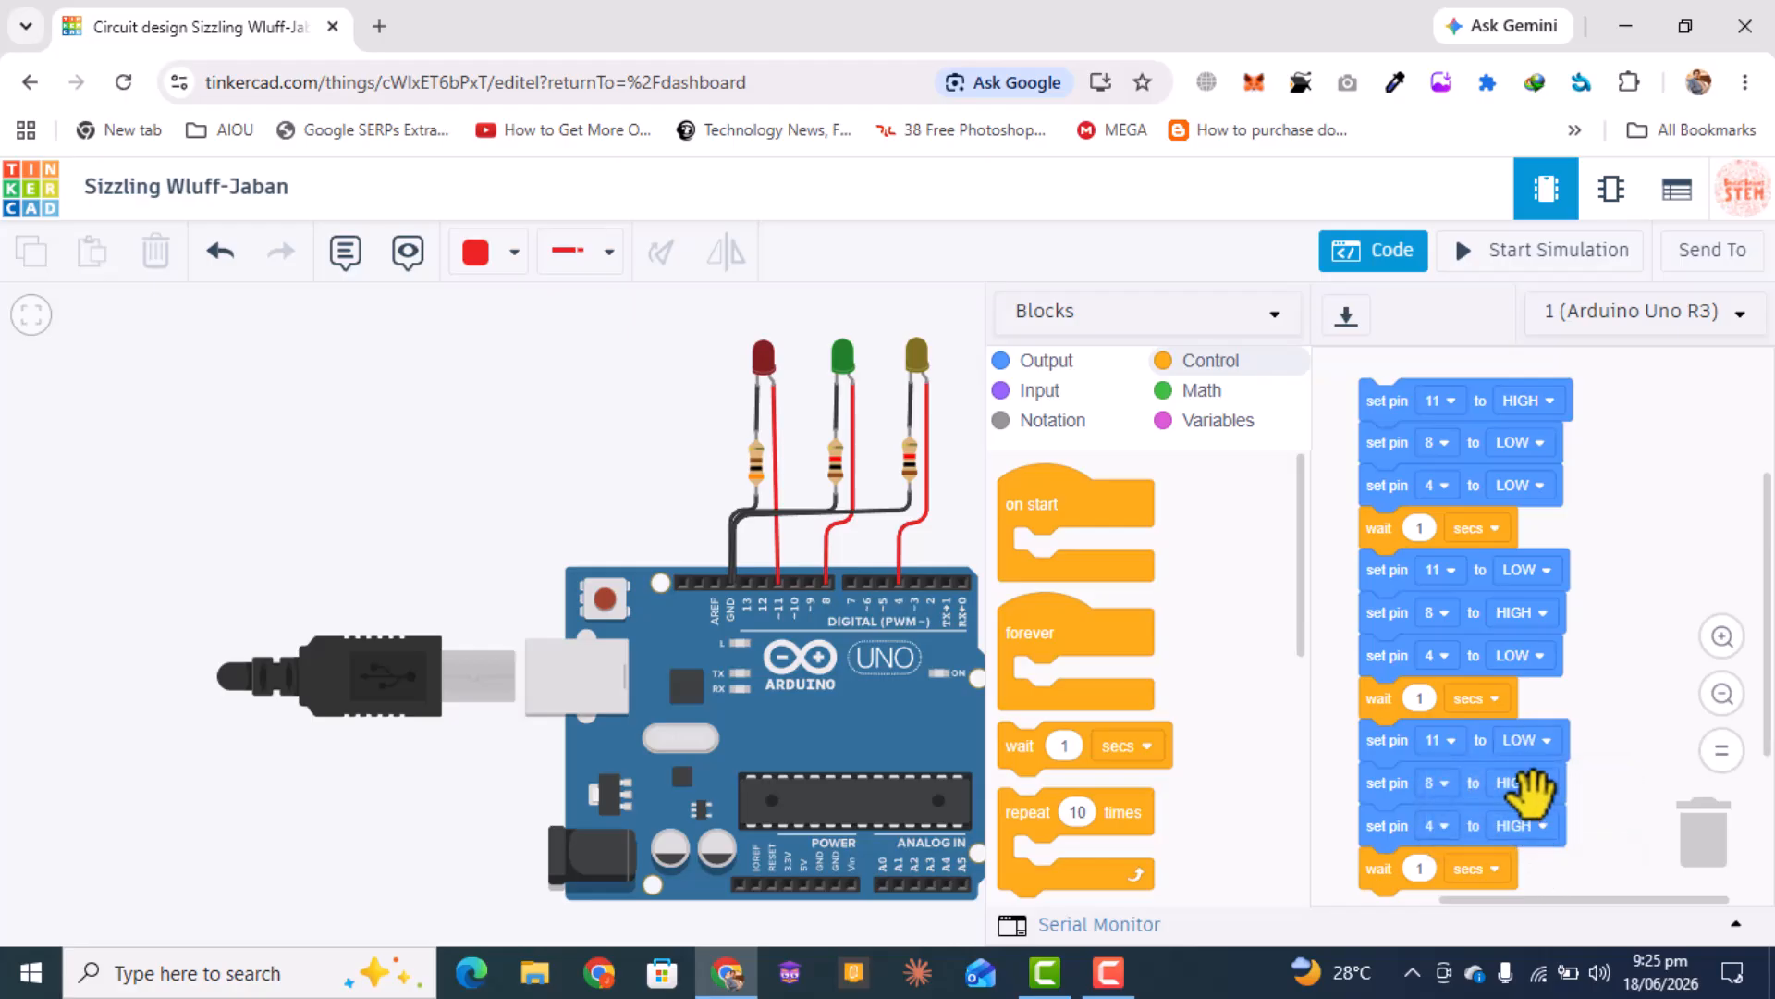
{"action": "left_click", "coordinate": [1542, 786]}
{"action": "left_click", "coordinate": [1527, 873]}
{"action": "left_click", "coordinate": [1558, 254]}
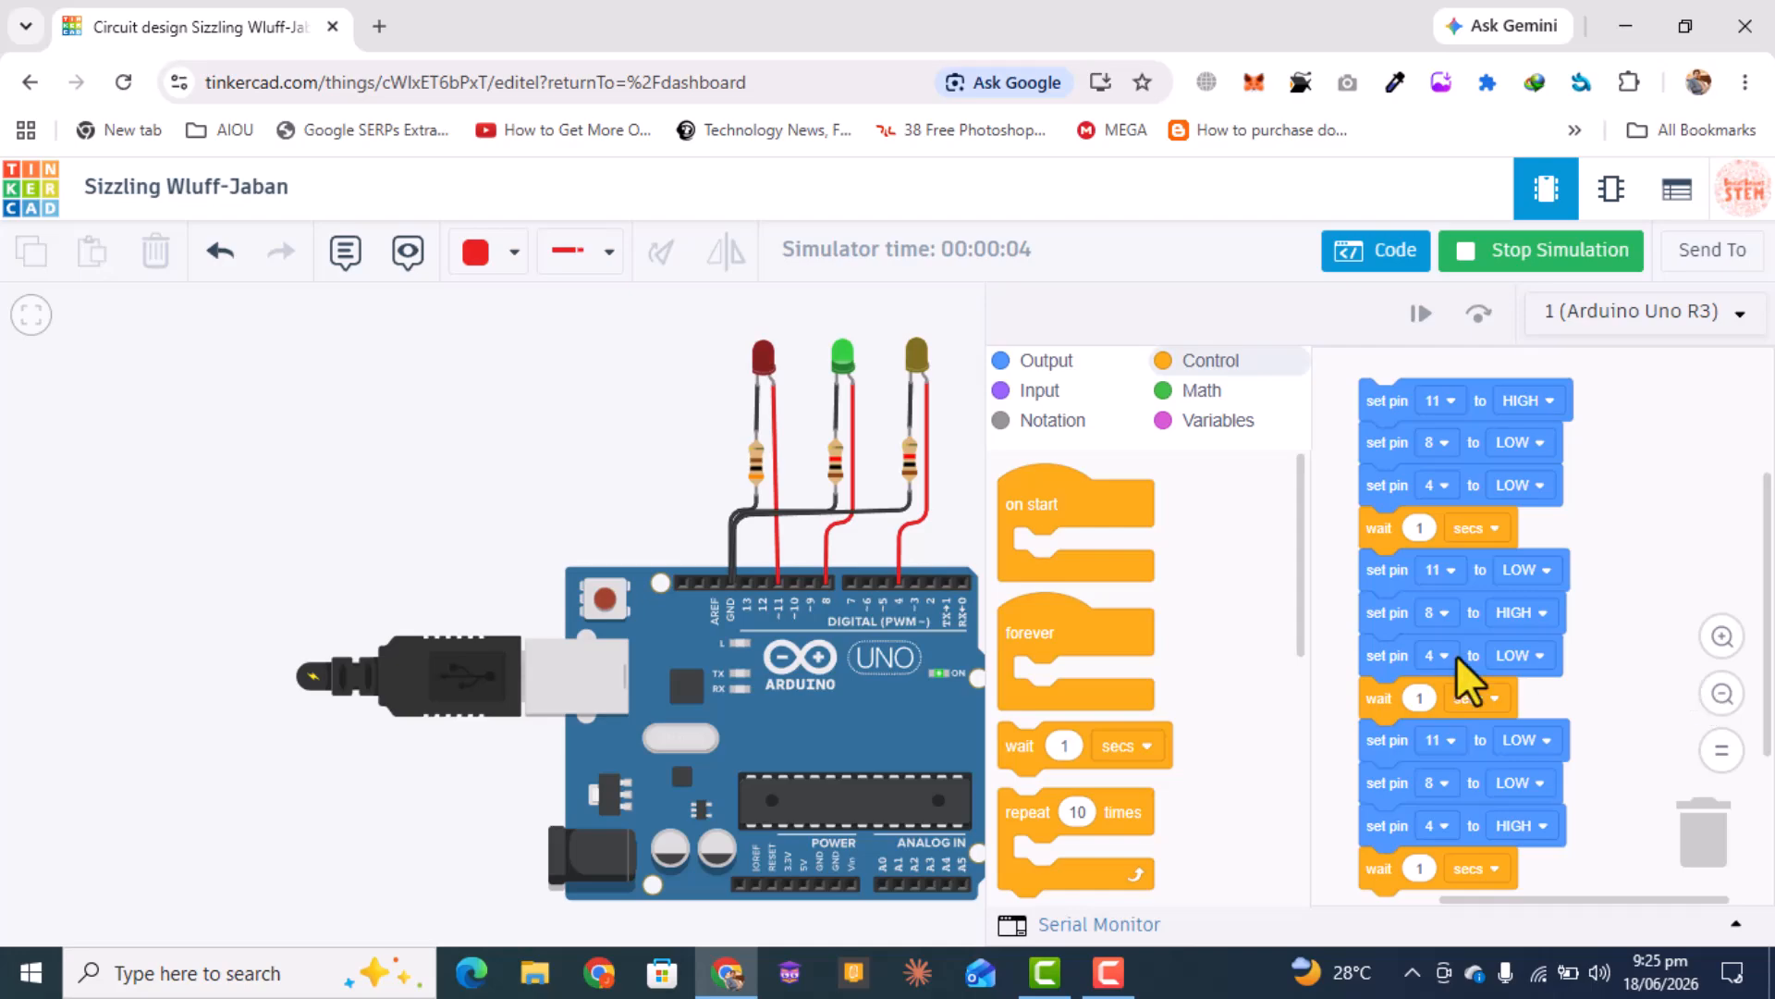
{"action": "left_click", "coordinate": [1527, 264]}
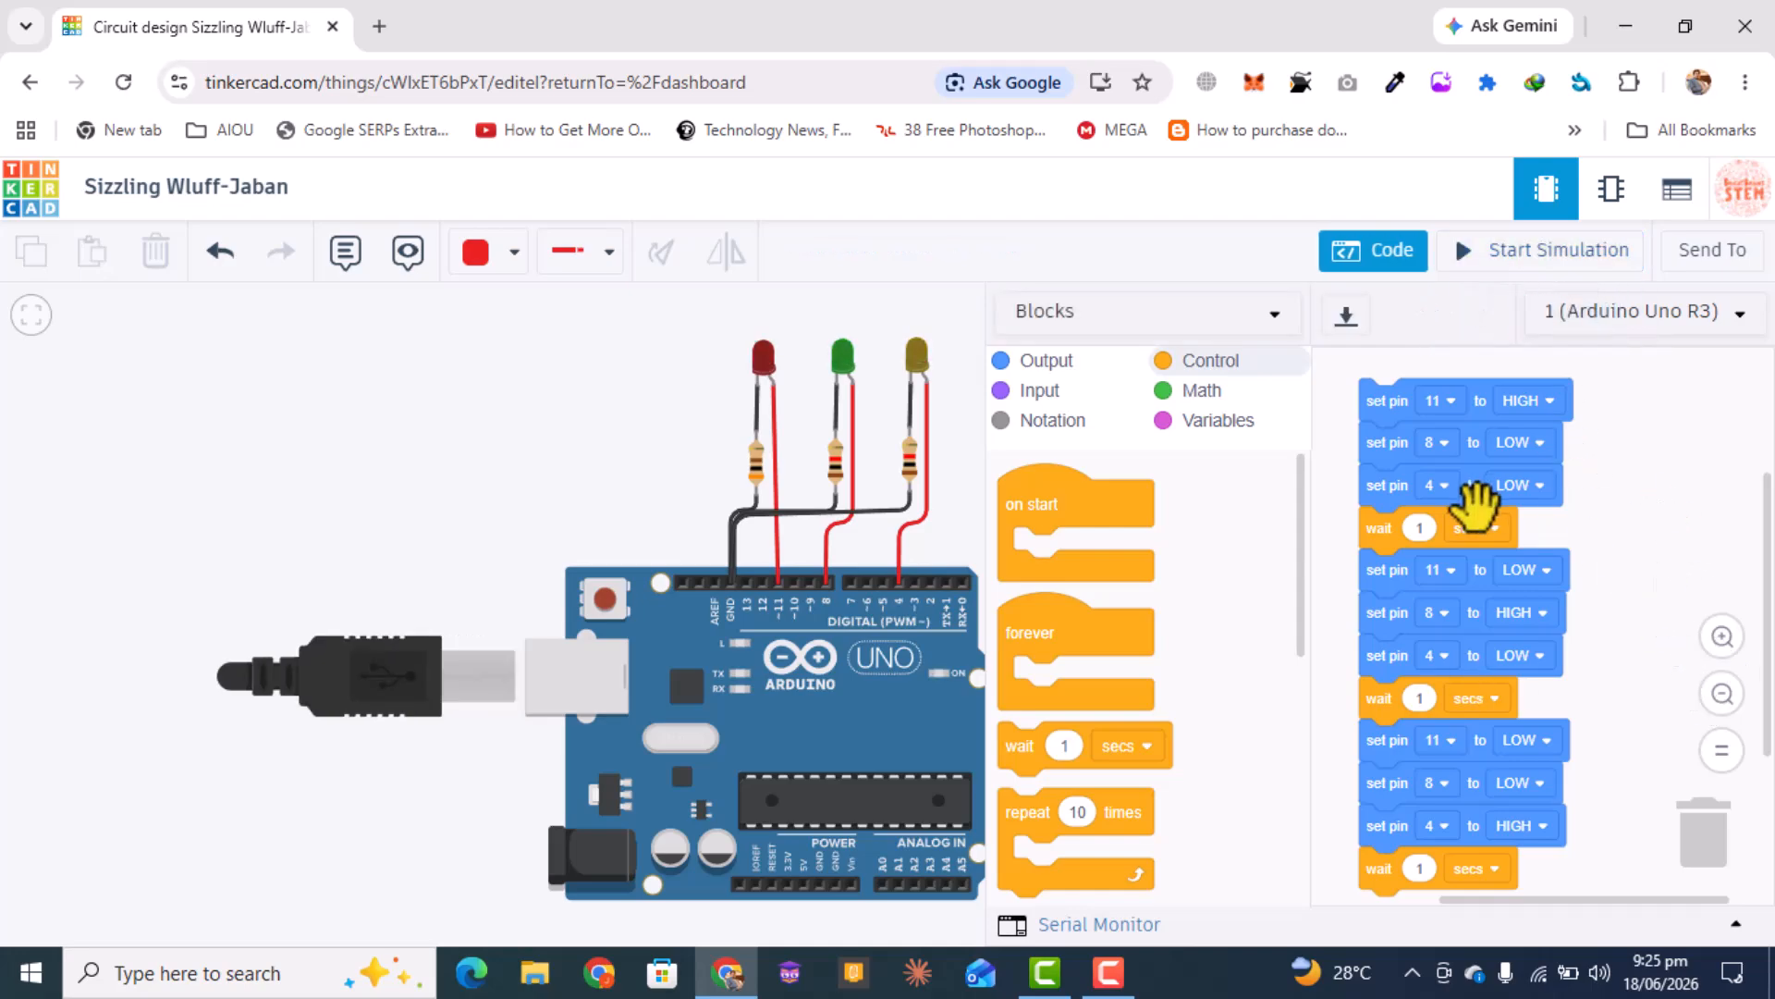
- Set all three wait blocks to 0.5 secs, and run and stop a simulation to check the LED sequence
{"action": "left_click", "coordinate": [1421, 528]}
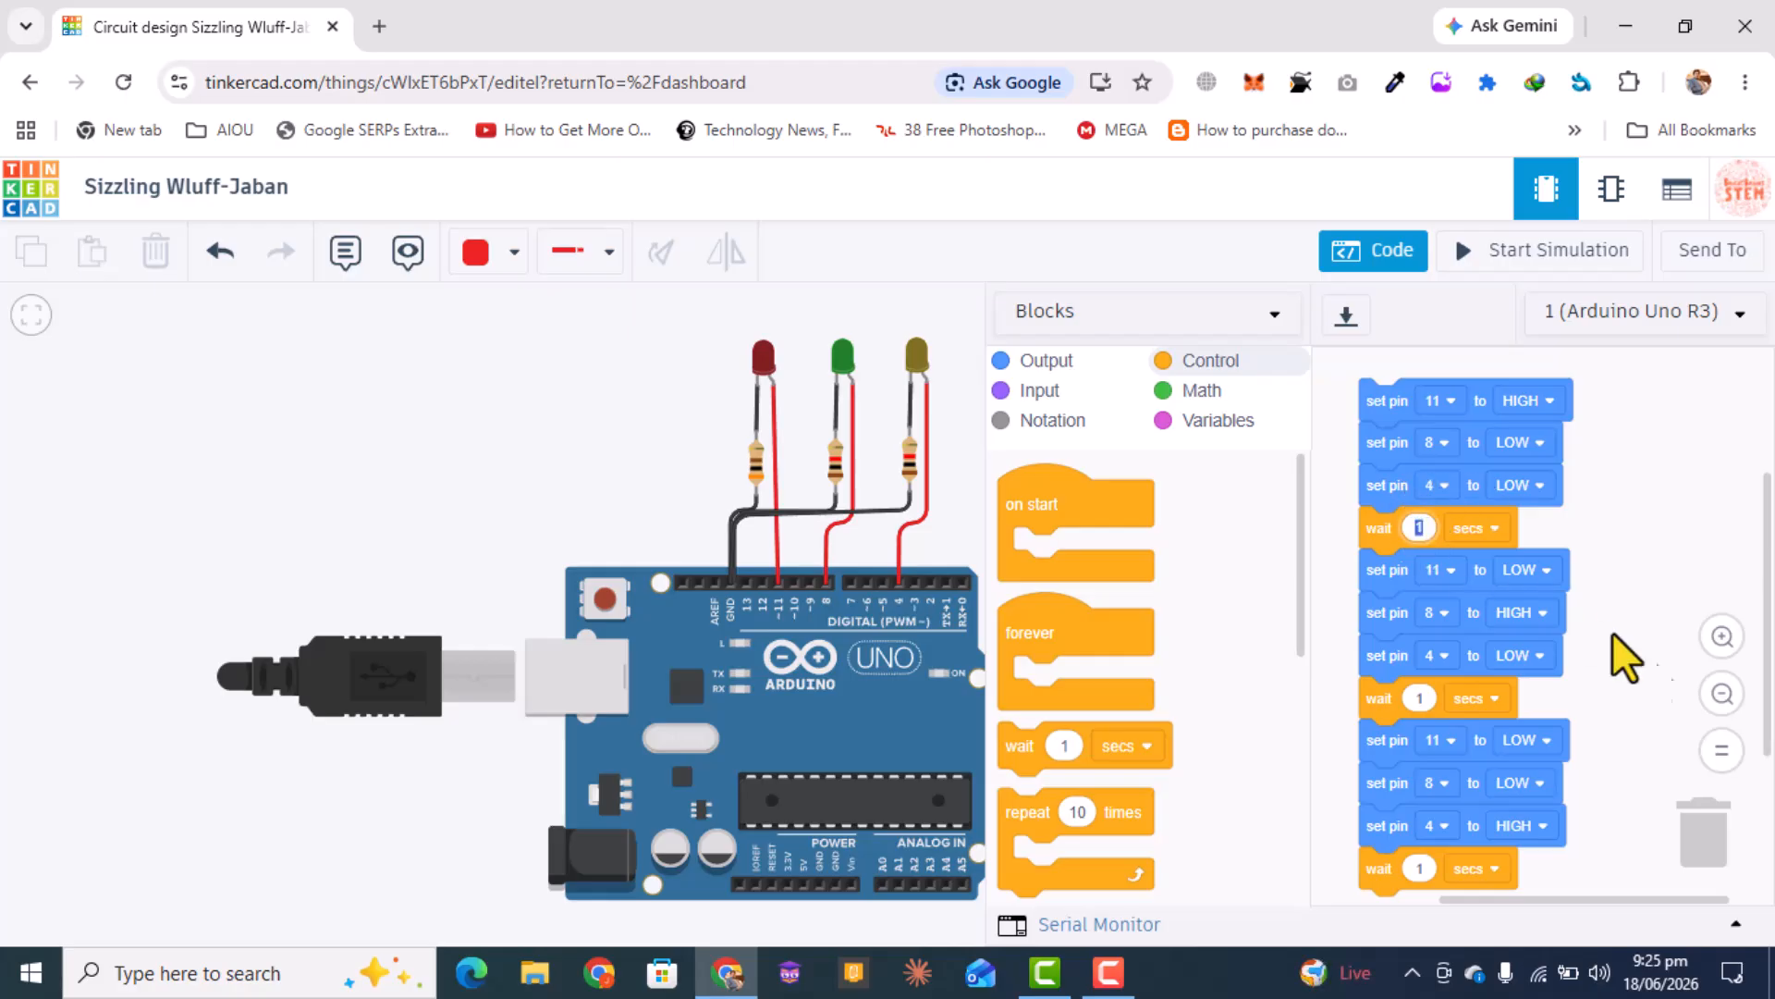
{"action": "type", "text": "0.5"}
{"action": "left_click", "coordinate": [1420, 698]}
{"action": "type", "text": "0.5"}
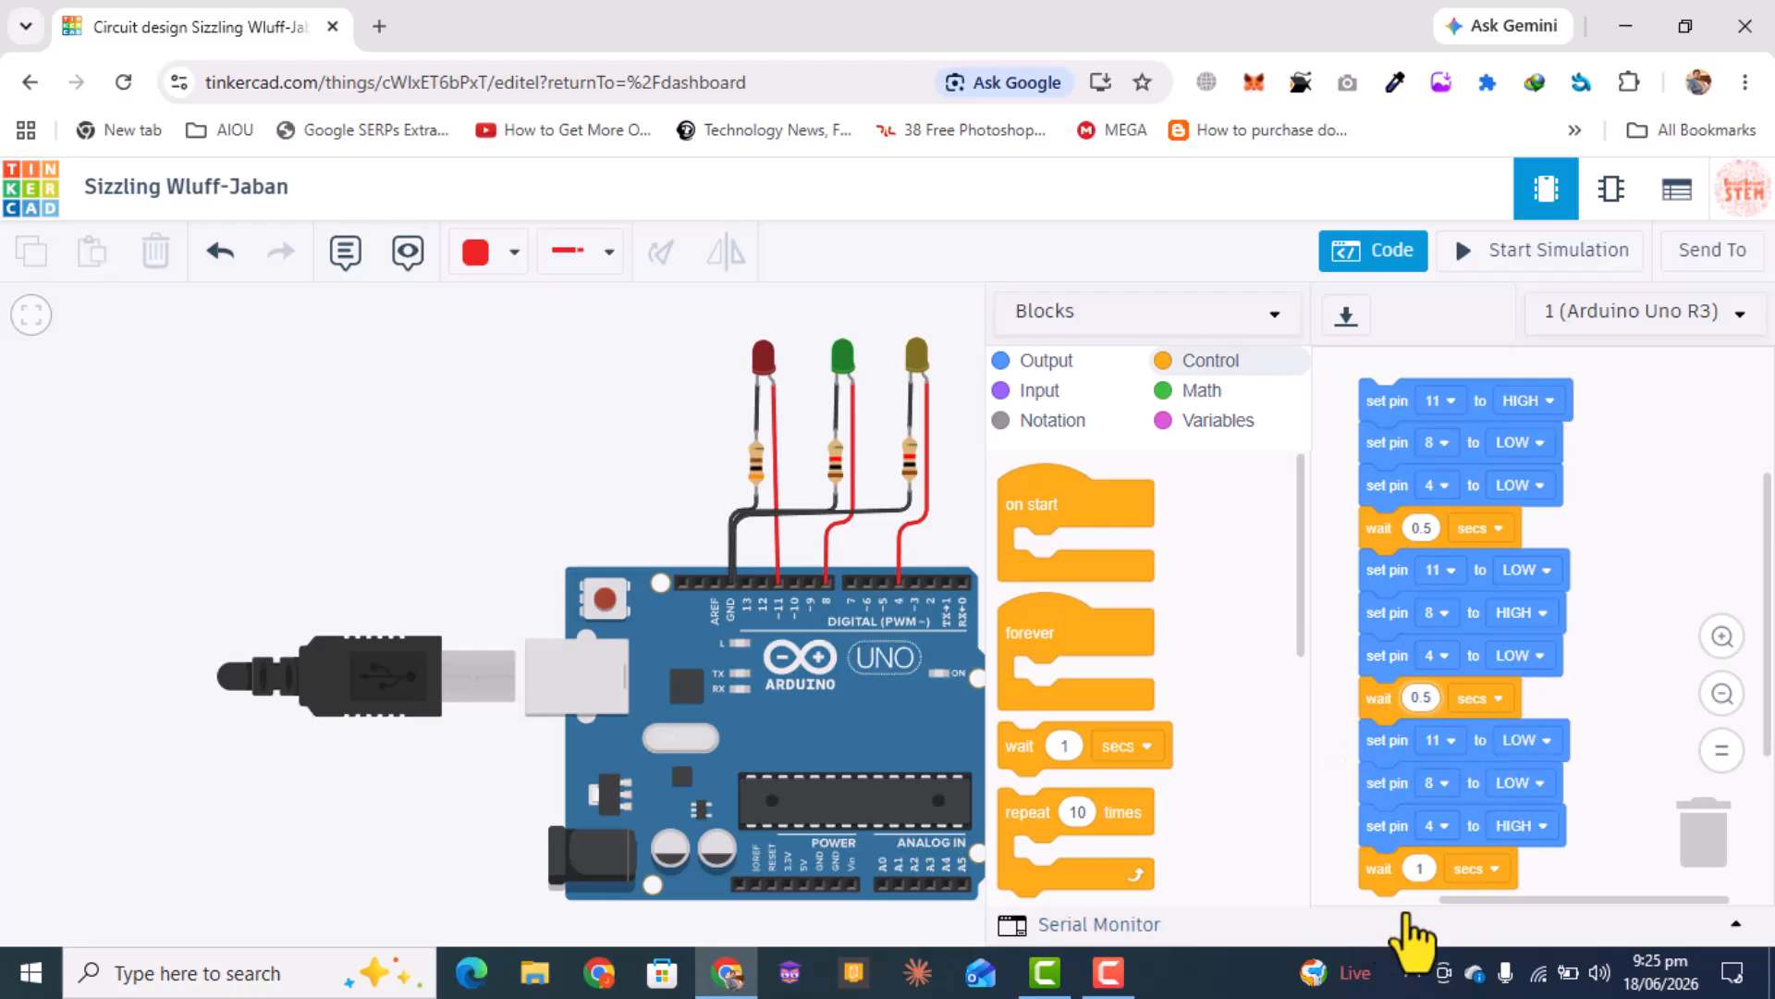
{"action": "left_click", "coordinate": [1424, 869]}
{"action": "type", "text": "0.5"}
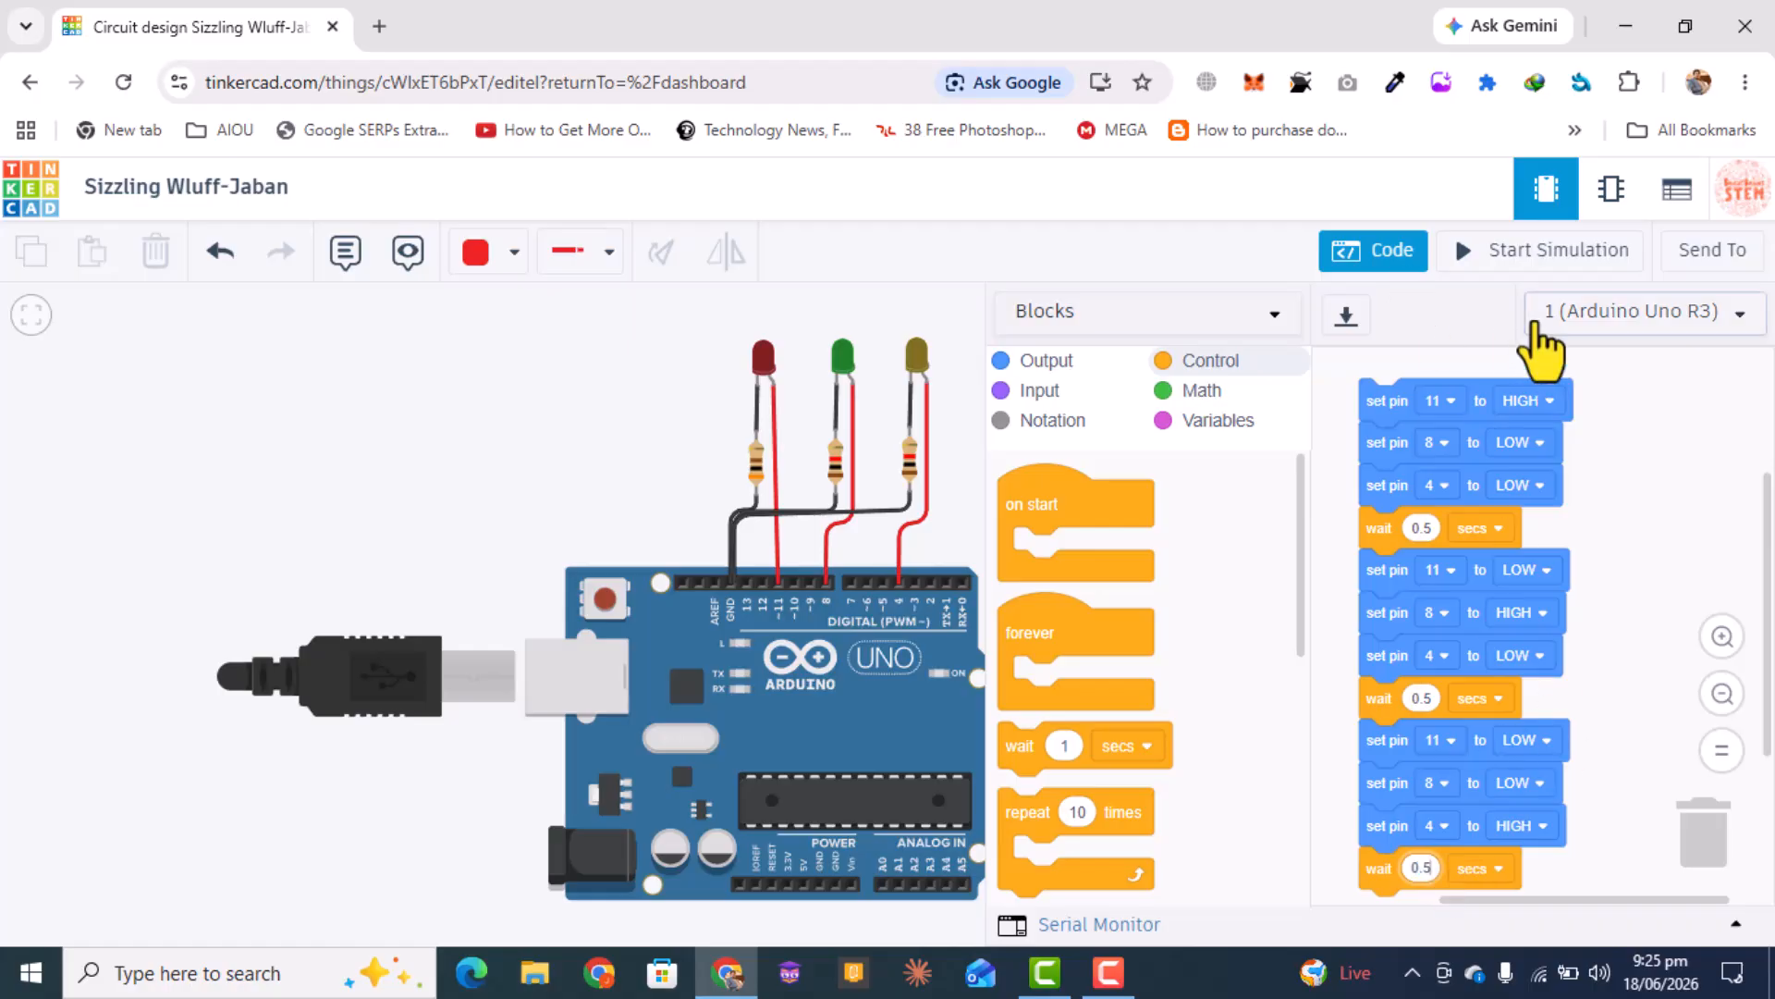
{"action": "left_click", "coordinate": [1548, 255]}
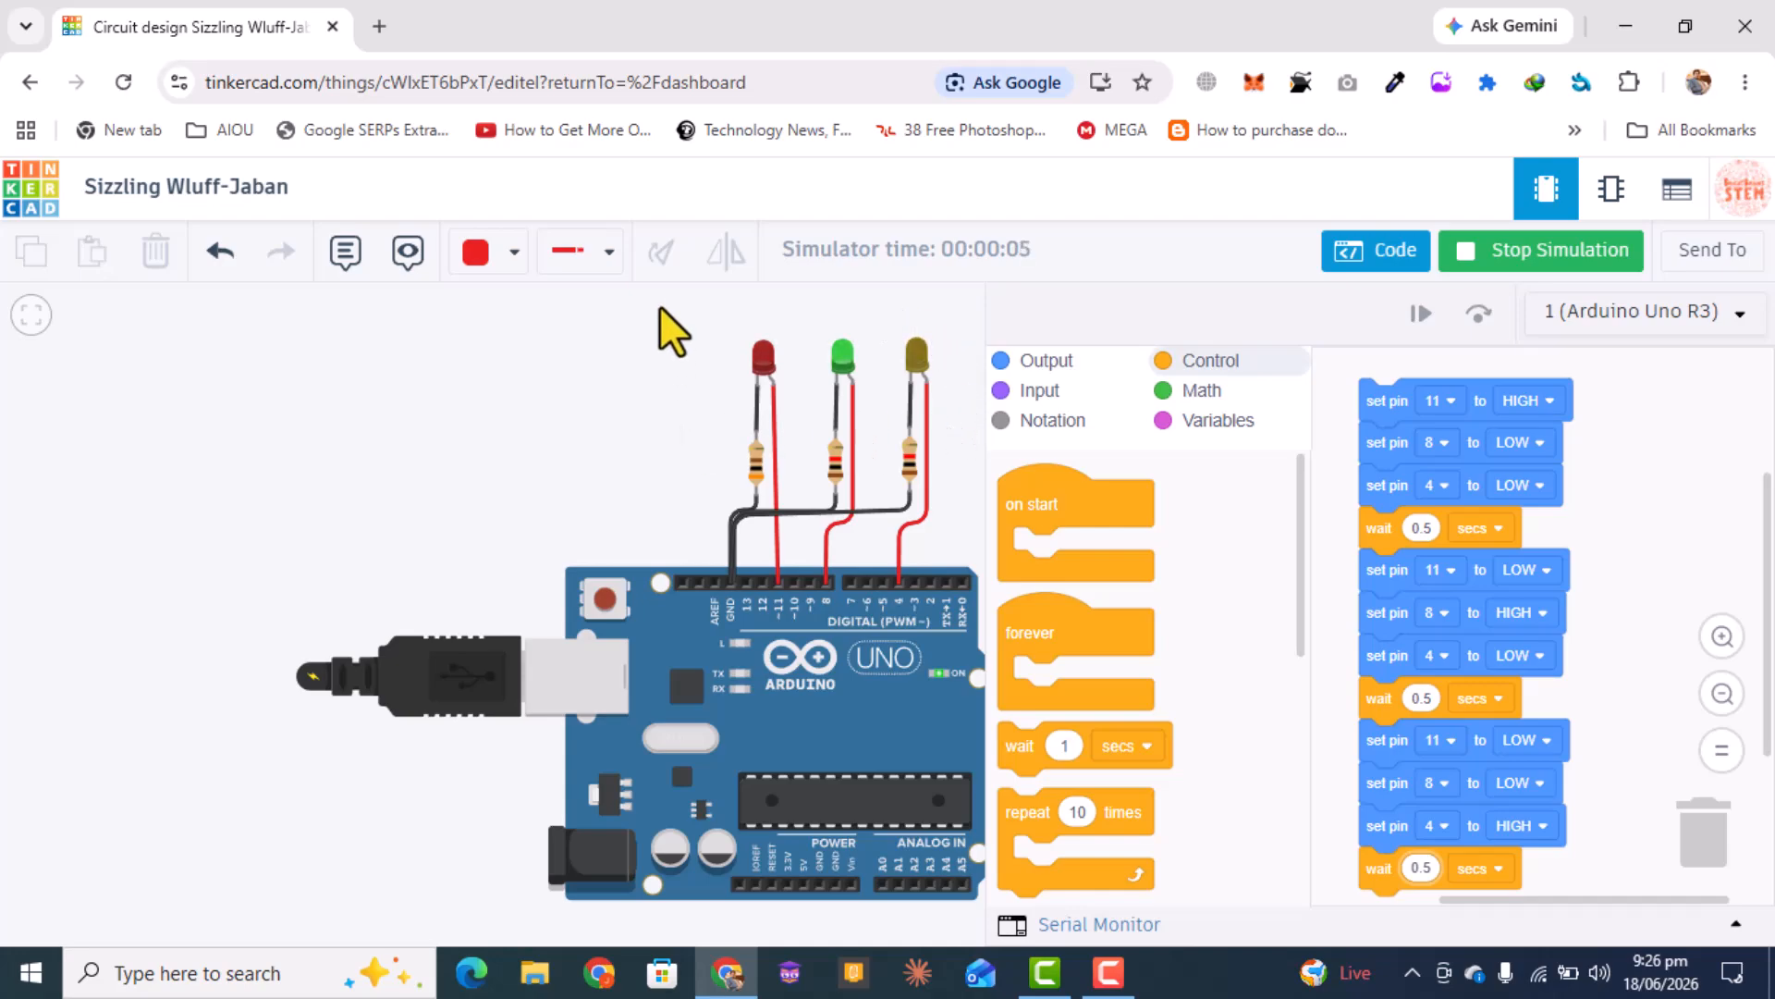
{"action": "left_click", "coordinate": [1499, 259]}
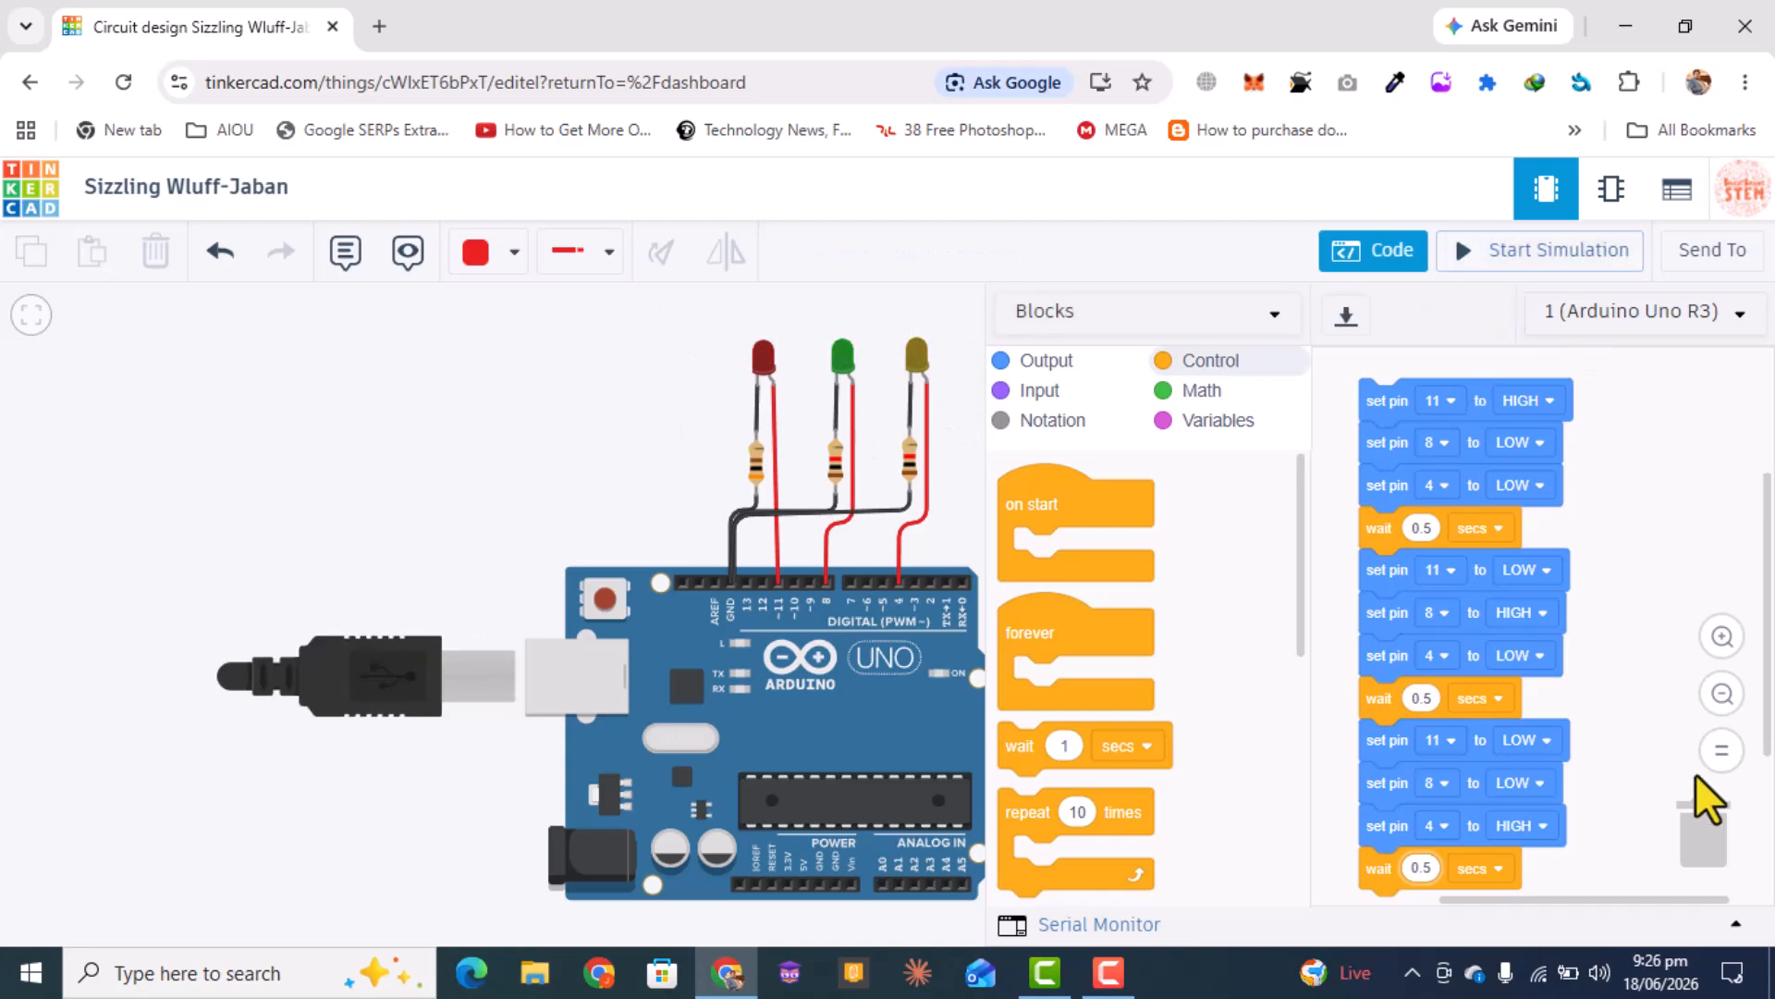